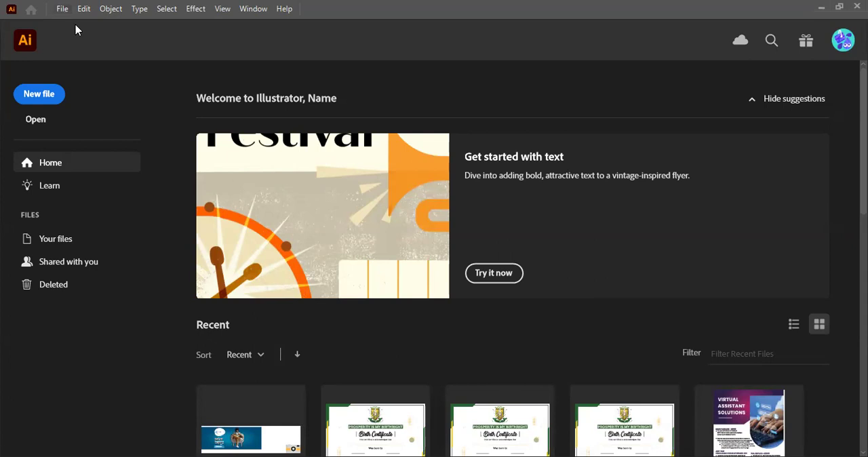
Step: Start a new document with pixels as the unit, 1280 px wide and 720 px high
key("ctrl+n")
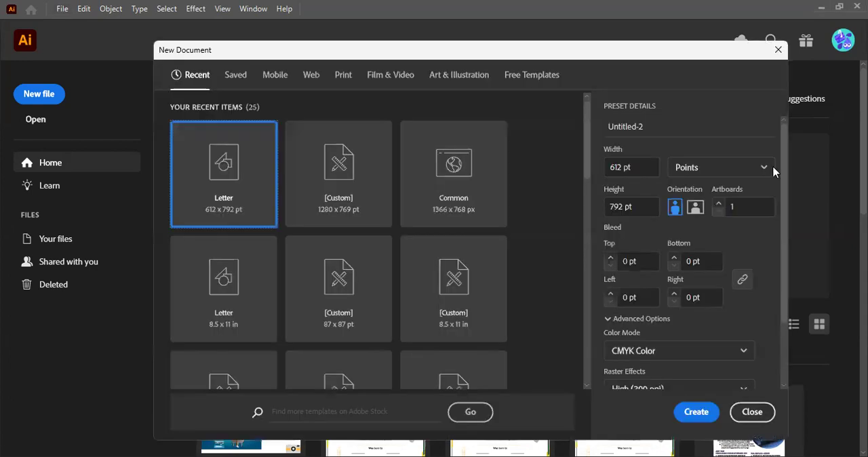
left_click(716, 175)
left_click(689, 192)
left_click(650, 168)
type("12")
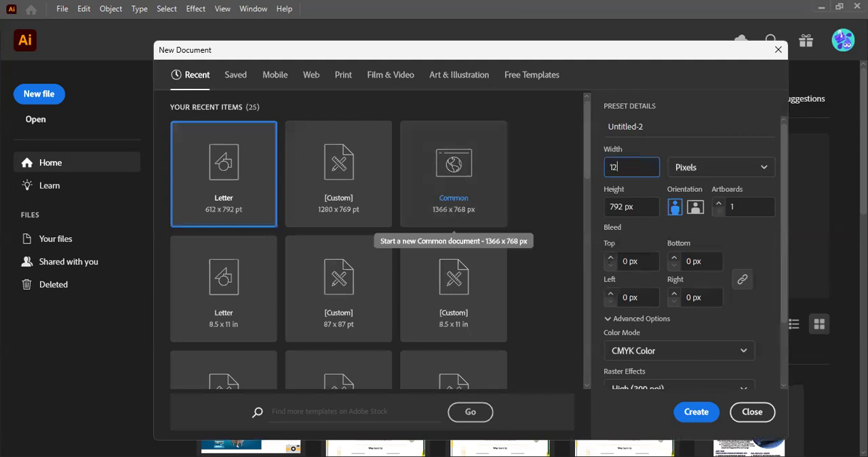
type("80")
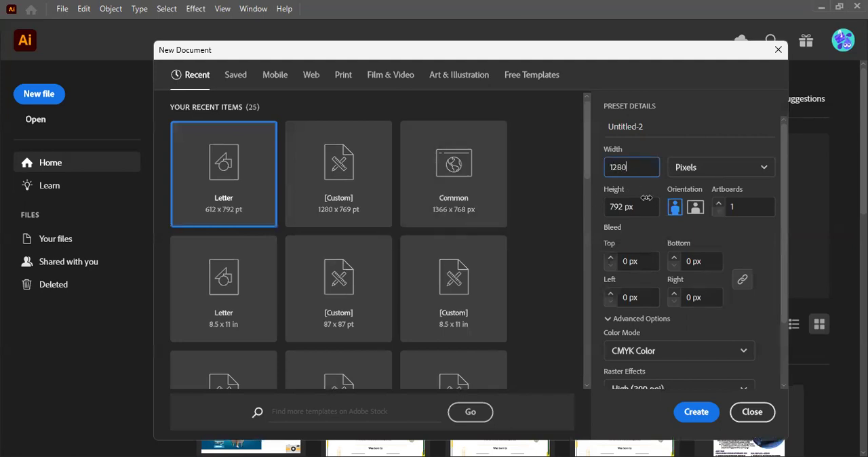
key("Tab")
type("720")
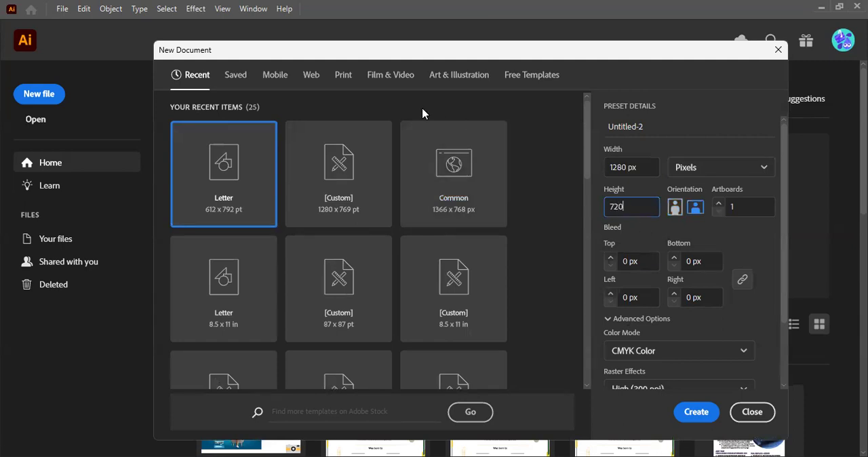
Step: Set the new document's color mode to RGB Color and create the document
left_click_drag(400, 57, 387, 42)
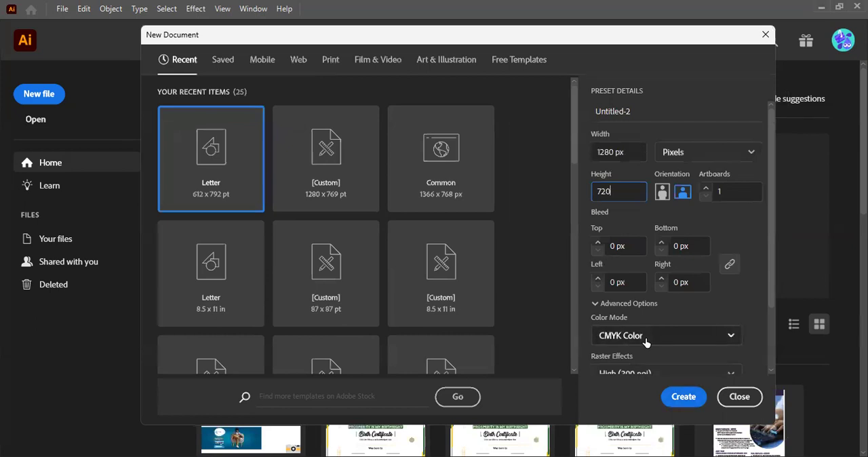
left_click(601, 341)
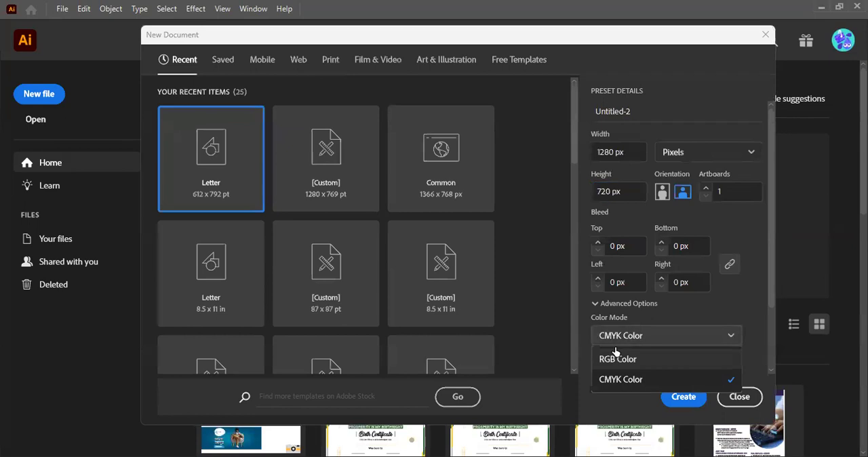
left_click(616, 358)
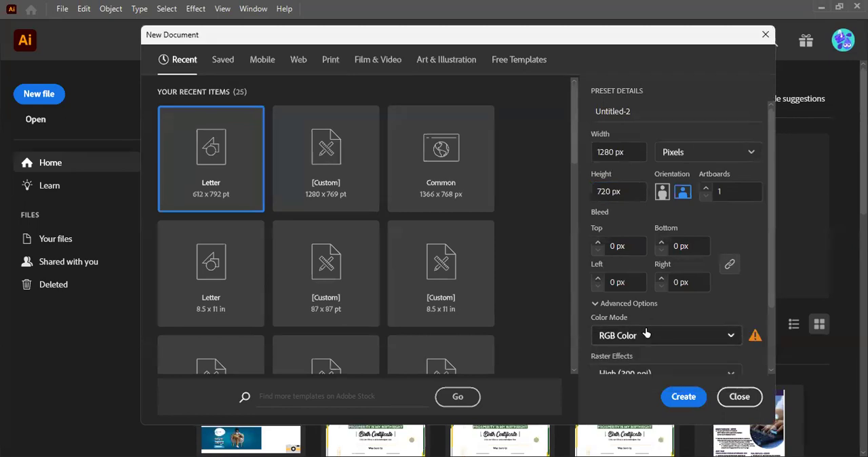
scroll(648, 334, "down", 2)
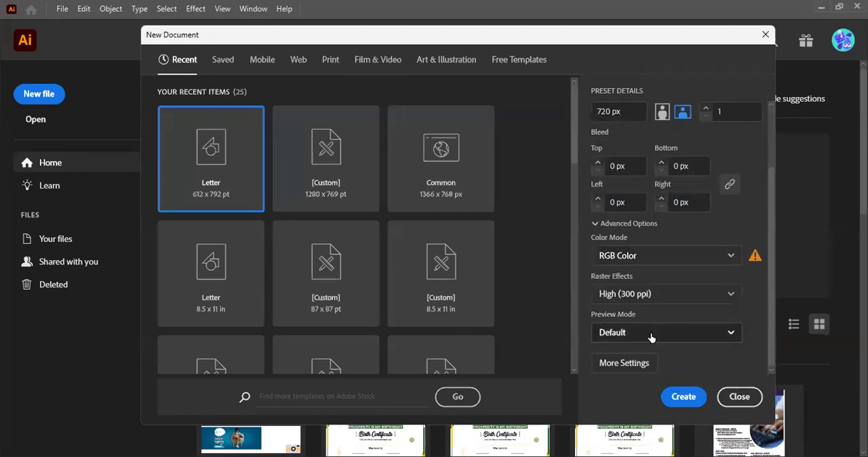
left_click(690, 401)
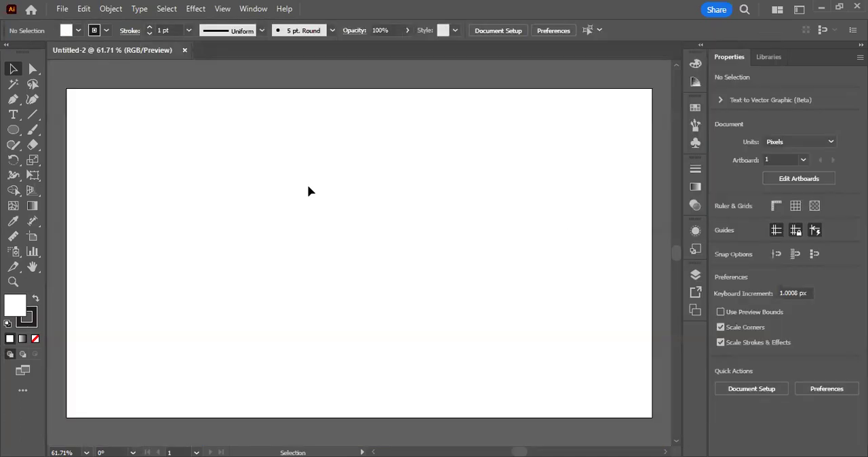
Step: Draw a rectangle about 268 × 86 px in the artboard's upper-left area and move it about 31 px down
key("ctrl+space")
left_click_drag(265, 173, 276, 177)
left_click(11, 133)
key("m")
left_click_drag(138, 120, 270, 163)
key("v")
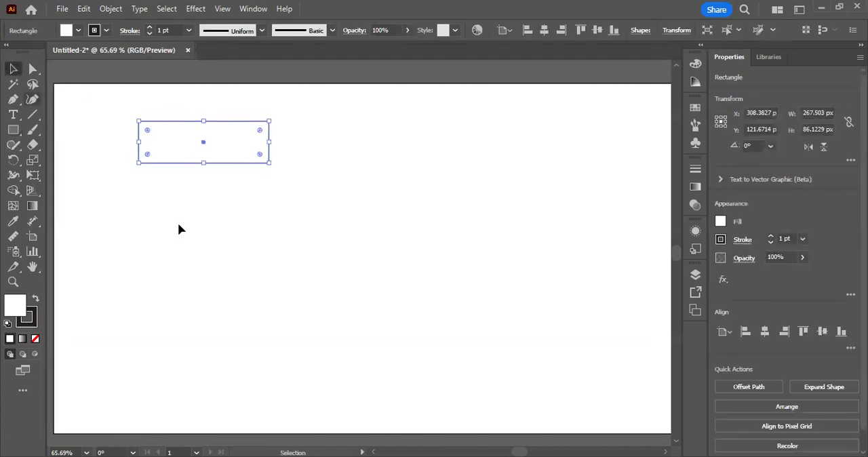
left_click(178, 229)
left_click_drag(206, 142, 208, 157)
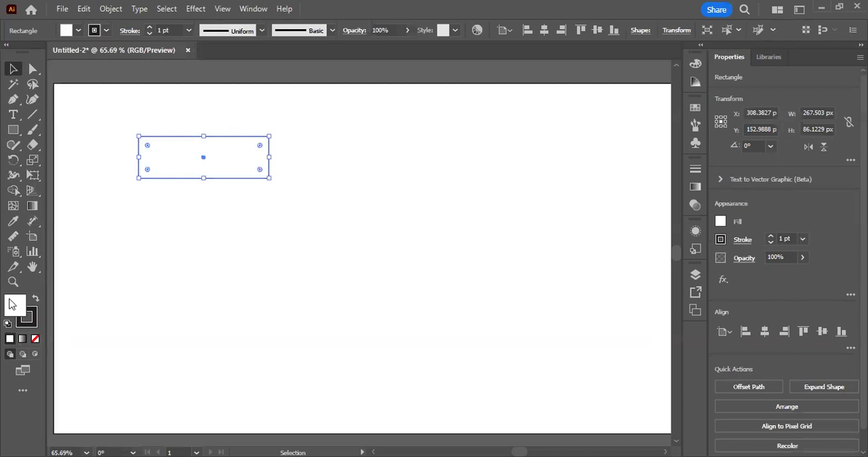
Step: Fill the rectangle with orange, color ff9d00
left_click(749, 211)
left_click(257, 220)
left_click(230, 177)
left_click_drag(591, 207, 614, 178)
left_click(724, 198)
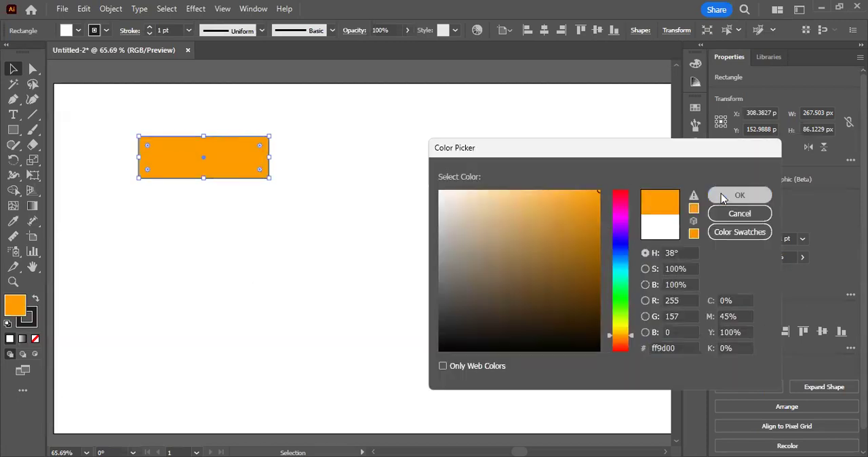
left_click(575, 223)
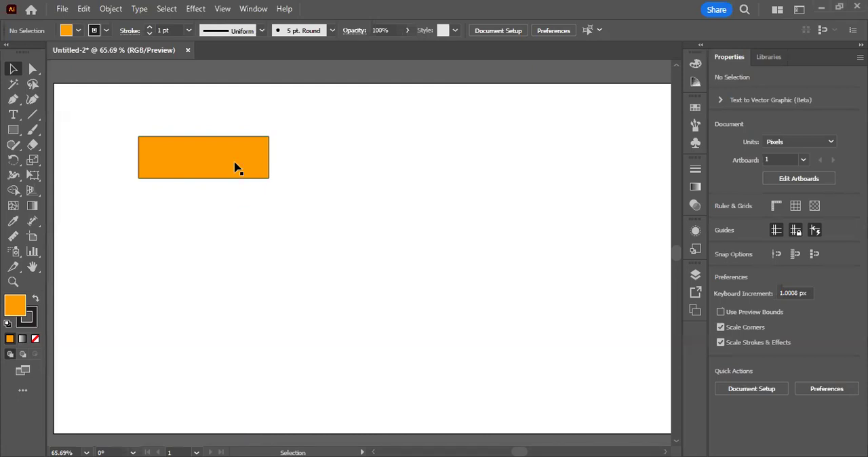
Step: Duplicate the orange rectangle twice straight downward to form a column of three
left_click_drag(236, 168, 240, 223)
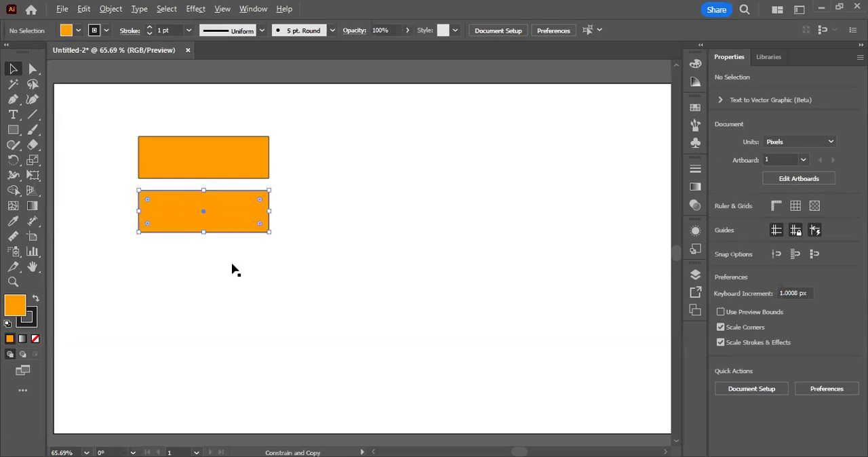
key("ctrl+d")
left_click(255, 213)
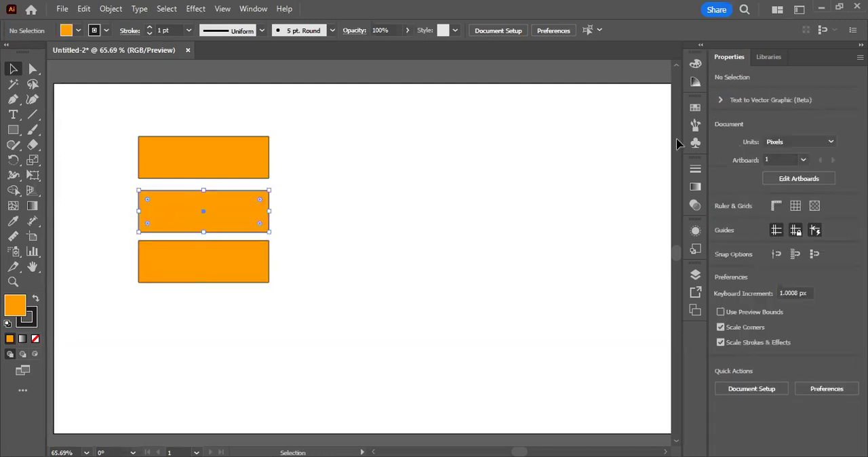
Step: Change the top rectangle's fill to pure cyan with C 100, M 0 and Y 0 using the Color sliders
left_click(697, 66)
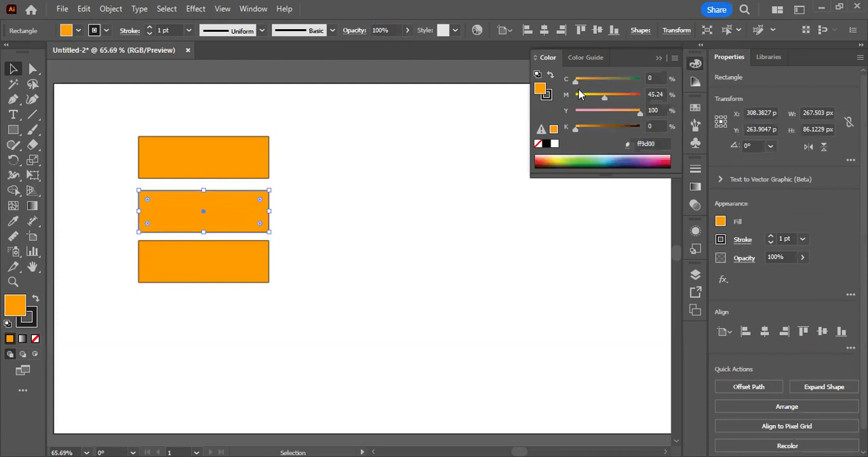
left_click(200, 147)
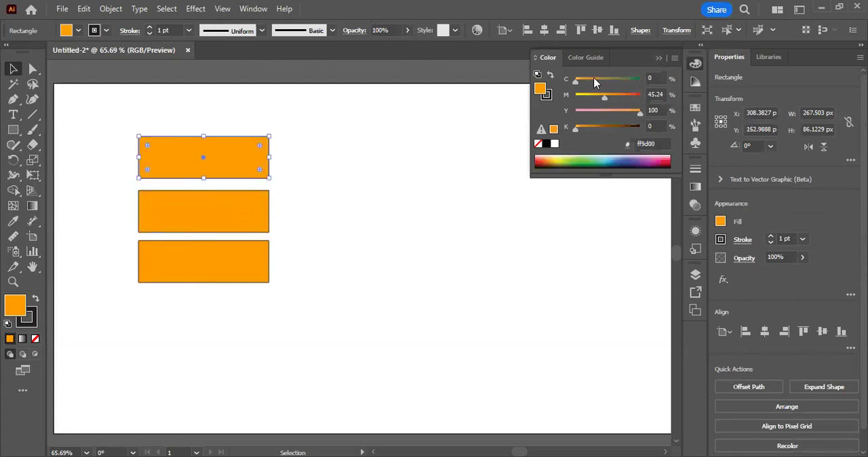
left_click_drag(576, 81, 706, 84)
left_click(283, 167)
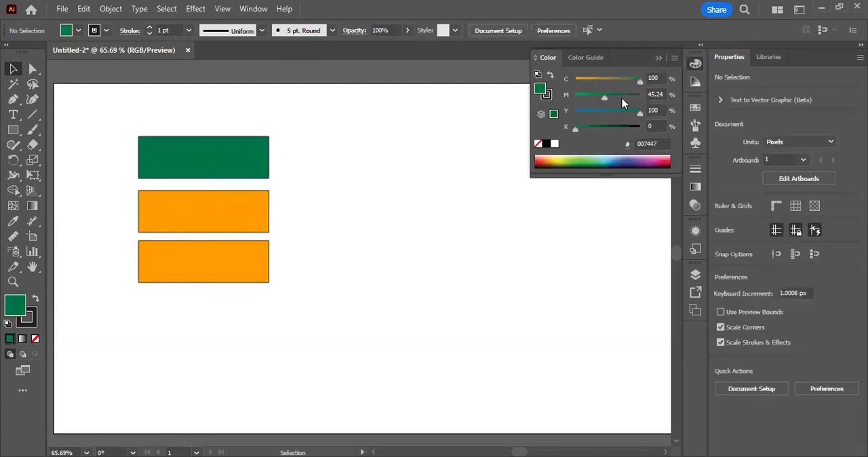
left_click(200, 167)
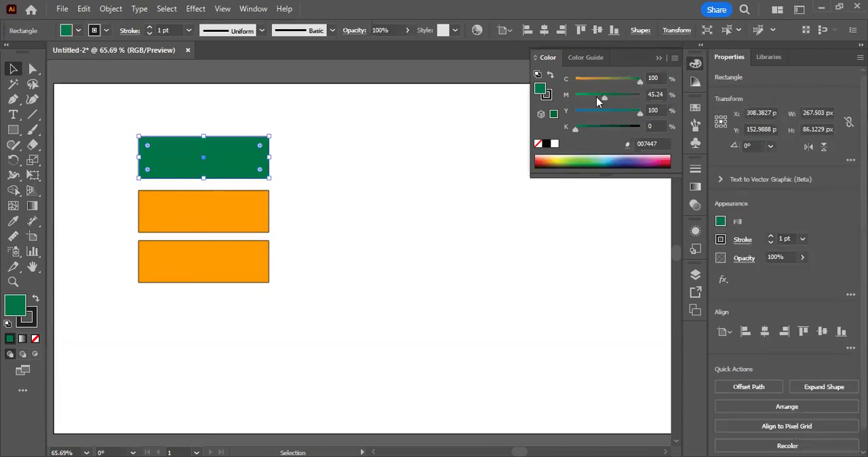
left_click_drag(597, 96, 553, 103)
left_click_drag(640, 114, 541, 116)
left_click(292, 179)
Step: Change the middle rectangle's fill to pure magenta with C 0, M 100, Y 0 and K 0
left_click(191, 214)
left_click_drag(604, 97, 507, 119)
left_click(302, 232)
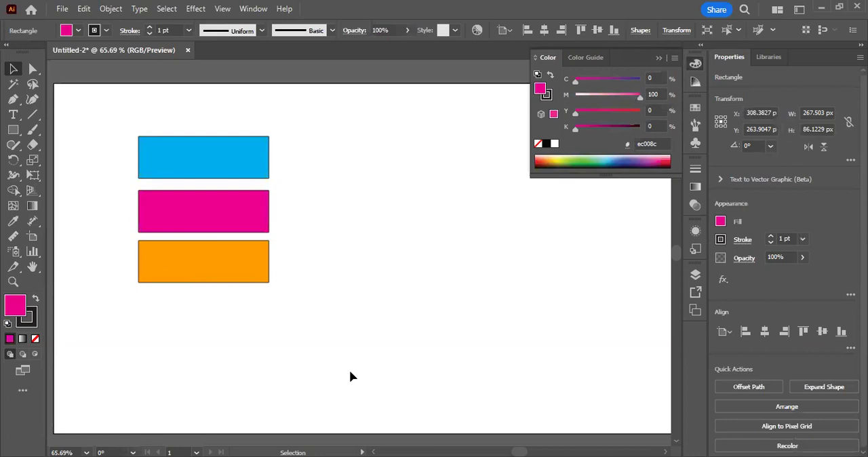
Step: Select all three rectangles and delete them from the artboard
left_click(218, 263)
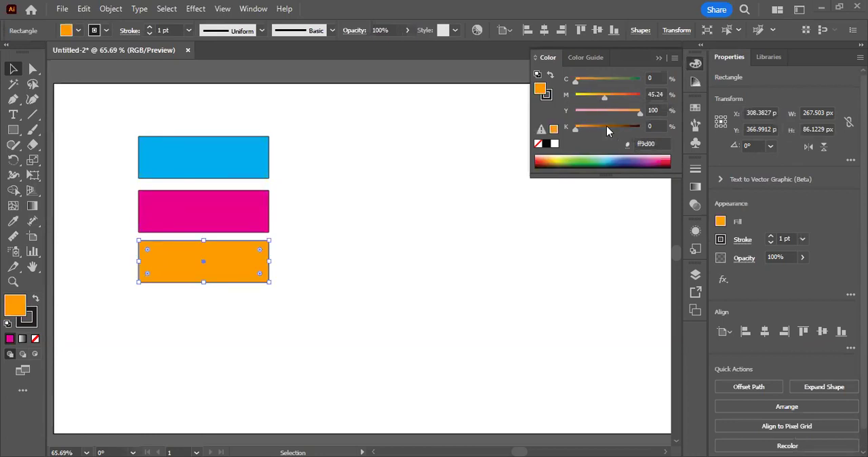
key("ctrl+shift+a")
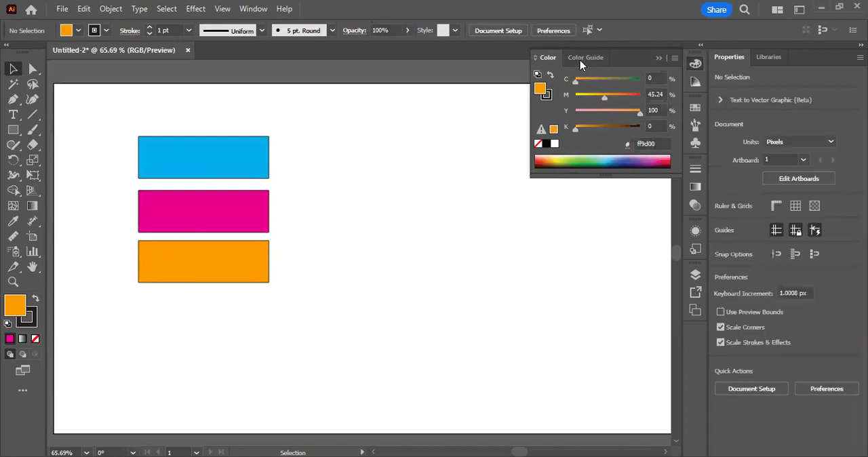
left_click_drag(130, 107, 312, 321)
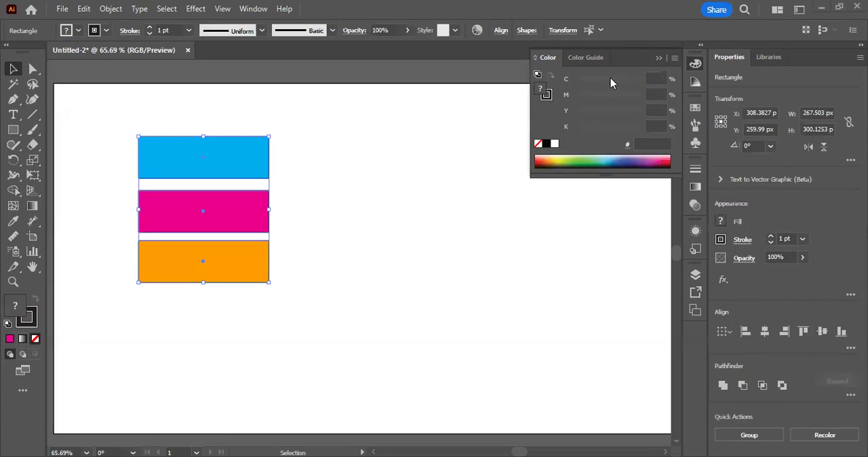
left_click_drag(130, 106, 286, 334)
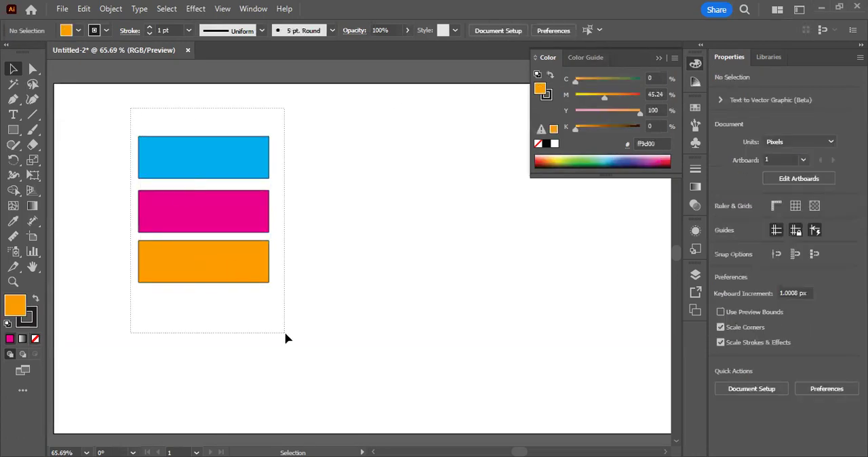
key("Delete")
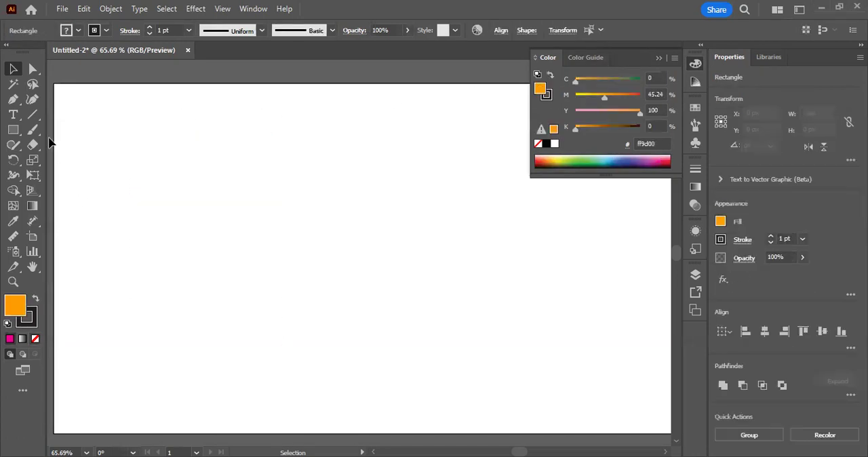
Step: Draw an orange rectangle about 468 × 316 px in the middle of the artboard and round all its corners slightly
key("m")
left_click_drag(215, 158, 444, 312)
left_click(13, 69)
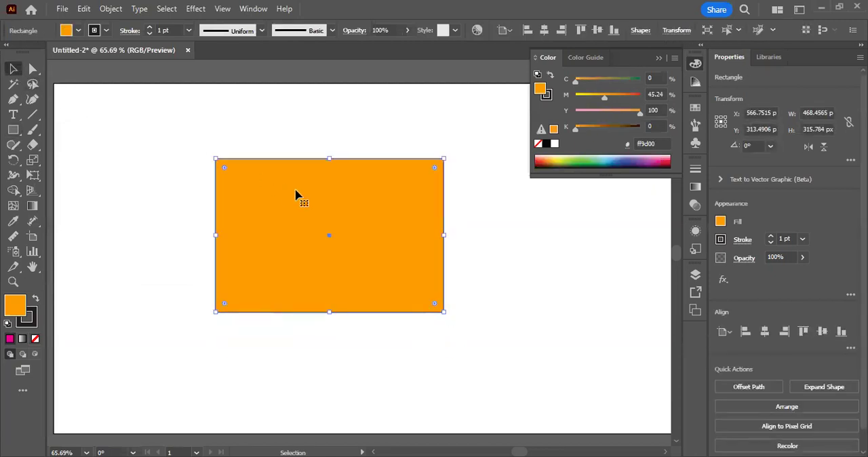
left_click_drag(224, 170, 235, 178)
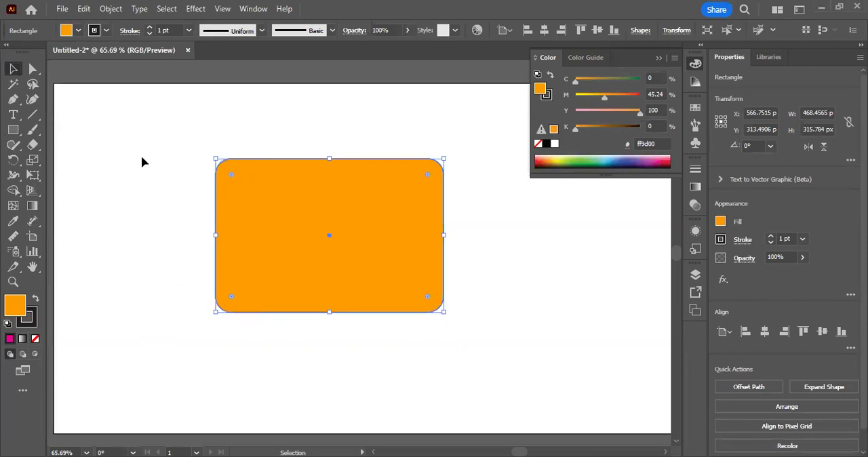
left_click(110, 131)
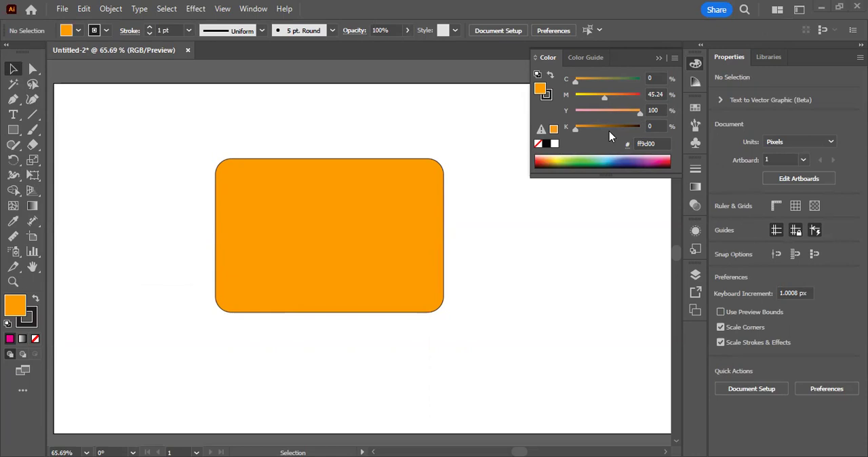
Step: Delete the rounded rectangle and collapse the Color panel
key("ctrl+a")
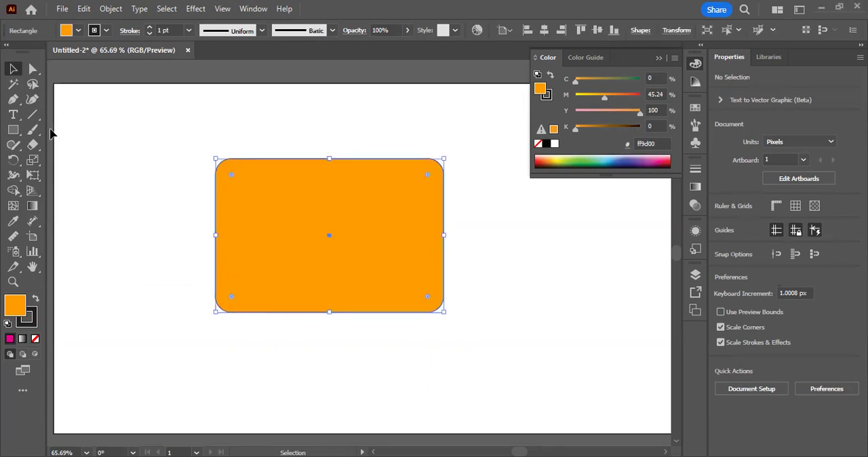
key("Delete")
key("m")
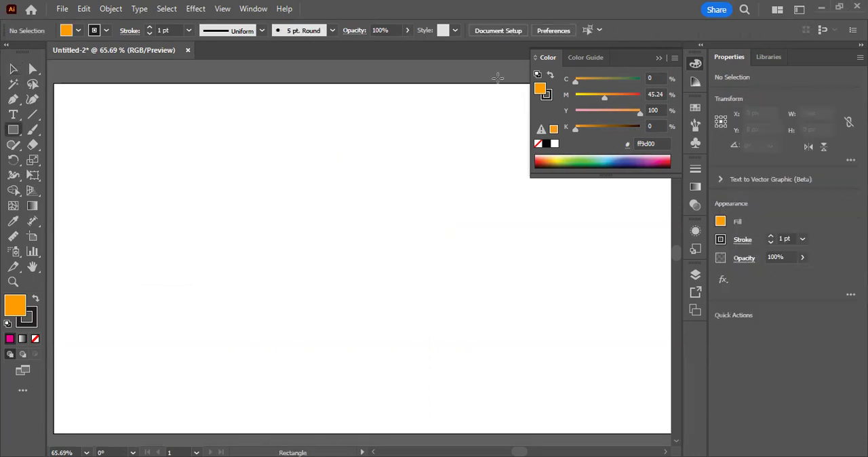
left_click(13, 69)
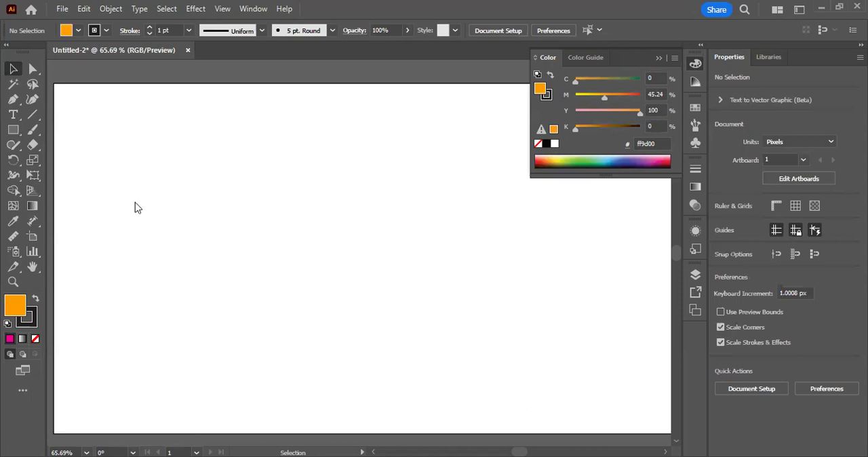
left_click(659, 59)
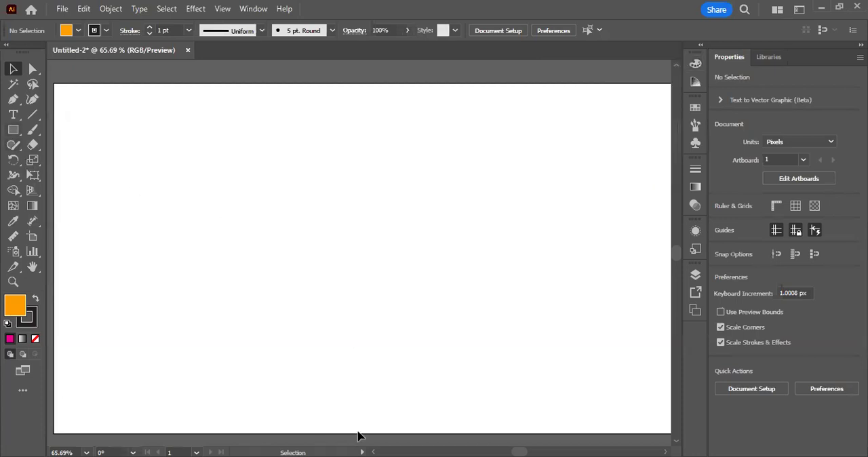
mouse_move(68, 61)
left_mouse_down()
mouse_move(77, 42)
mouse_move(54, 43)
mouse_move(68, 56)
mouse_move(71, 99)
left_mouse_up()
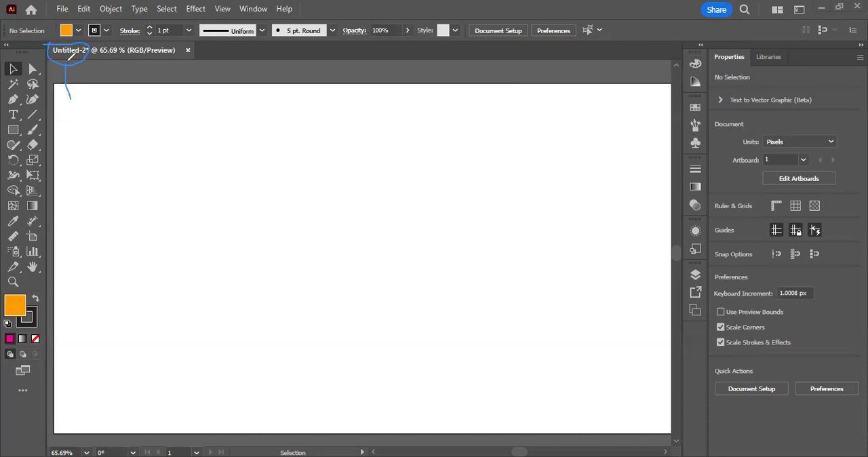
left_click_drag(65, 63, 96, 96)
mouse_move(122, 58)
left_mouse_down()
mouse_move(186, 57)
mouse_move(186, 42)
left_mouse_up()
left_click_drag(124, 41, 121, 58)
Step: Draw an orange rectangle about 243 × 77 px in the artboard's upper-left area and reposition it lower on the artboard
left_click(13, 129)
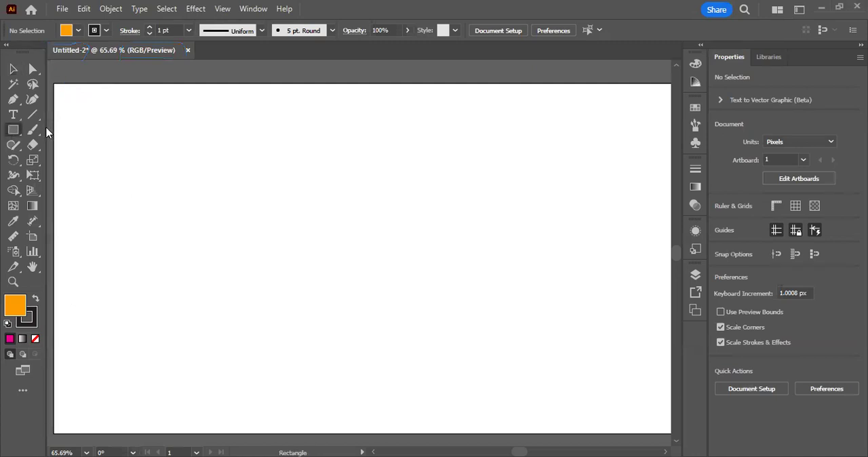
left_click_drag(99, 121, 251, 193)
left_click(9, 71)
left_click(188, 244)
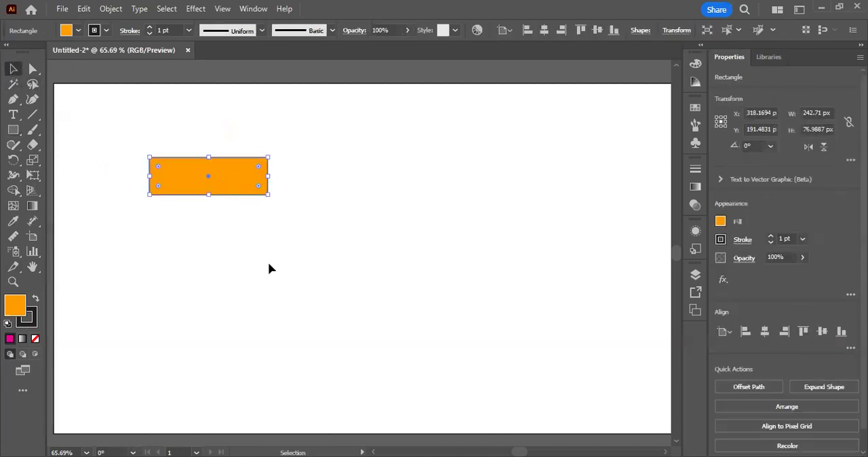
left_click_drag(177, 188, 171, 234)
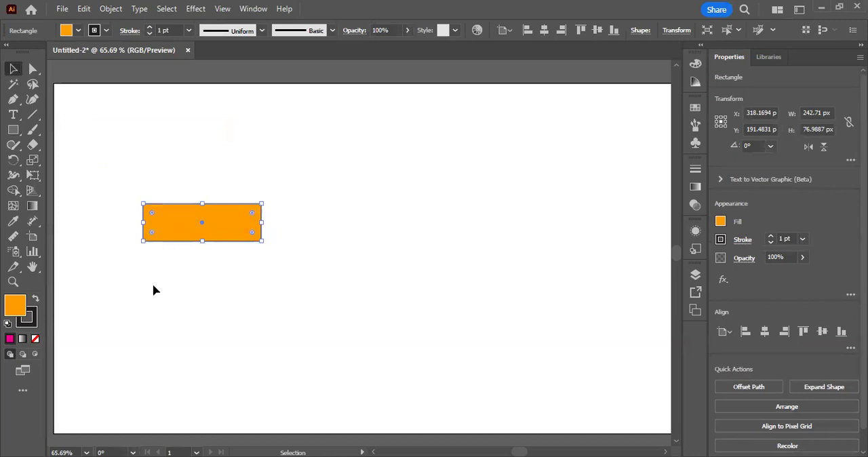
Step: Examine the orange rectangle's edges and fill close up and at several magnifications
left_click_drag(140, 185, 325, 347)
left_click_drag(299, 323, 272, 285)
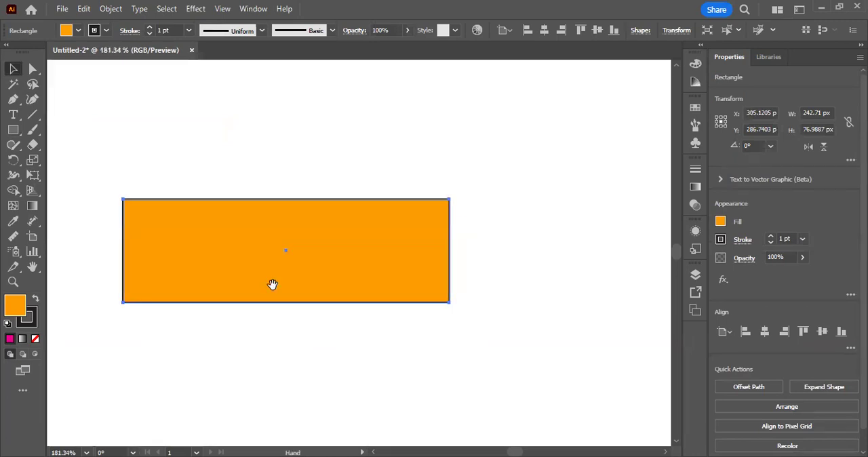
key("ctrl+plus")
key("ctrl+plus")
key("ctrl+plus")
key("ctrl+plus")
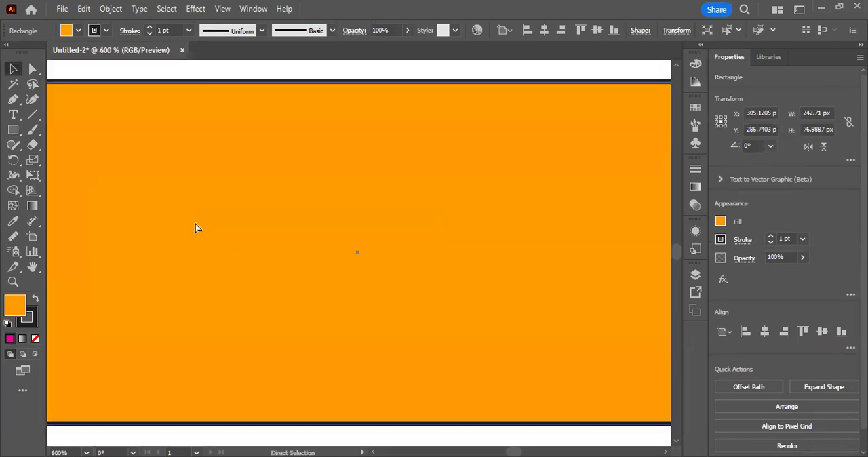
key("p")
key("ctrl+minus")
key("ctrl+minus")
key("ctrl+minus")
key("ctrl+minus")
key("ctrl+minus")
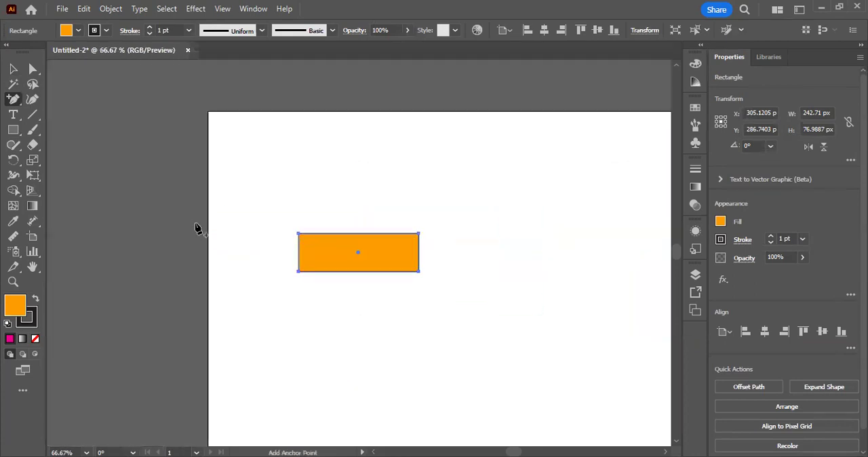
key("ctrl+plus")
key("ctrl+plus")
key("ctrl+plus")
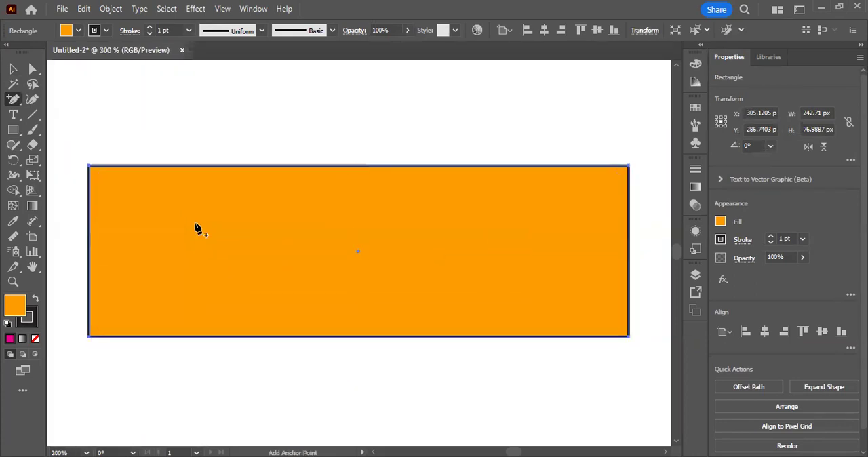
key("ctrl")
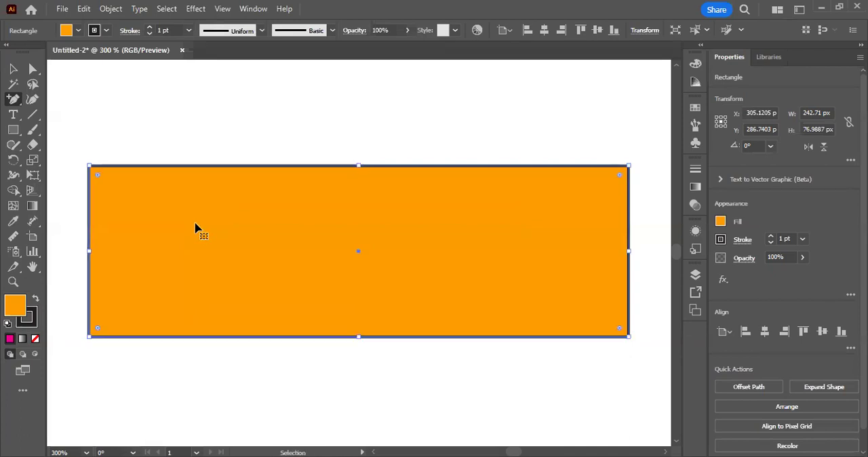
Step: Deselect the orange rectangle and move it slightly to the right on the artboard with the Selection tool
left_click(14, 69)
left_click(137, 133)
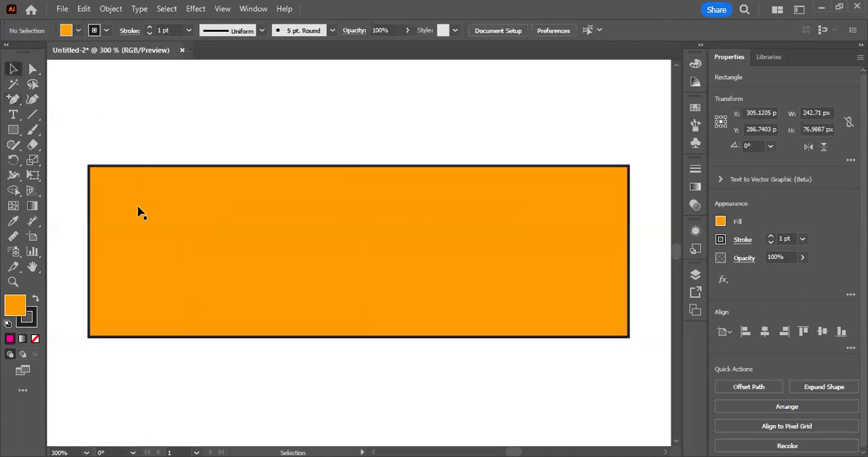
left_click_drag(135, 204, 157, 201)
Step: Practice selecting the rectangle with a marquee across its upper-left corner and upper edge, and finish with it deselected
left_click_drag(111, 143, 188, 246)
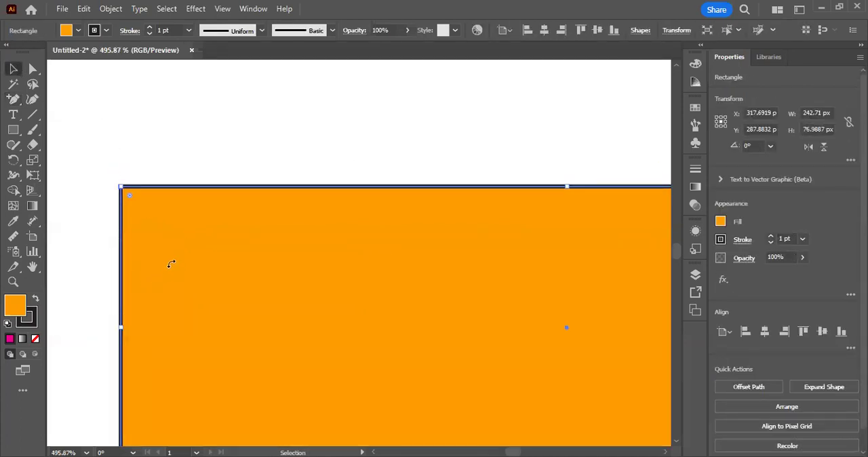
left_click(133, 150)
left_click_drag(85, 153, 137, 188)
left_click_drag(128, 96, 139, 191)
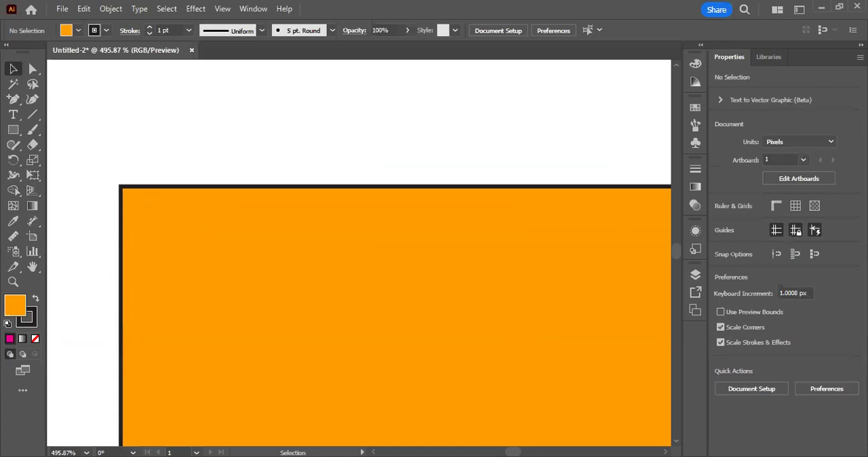
left_click_drag(166, 136, 213, 234)
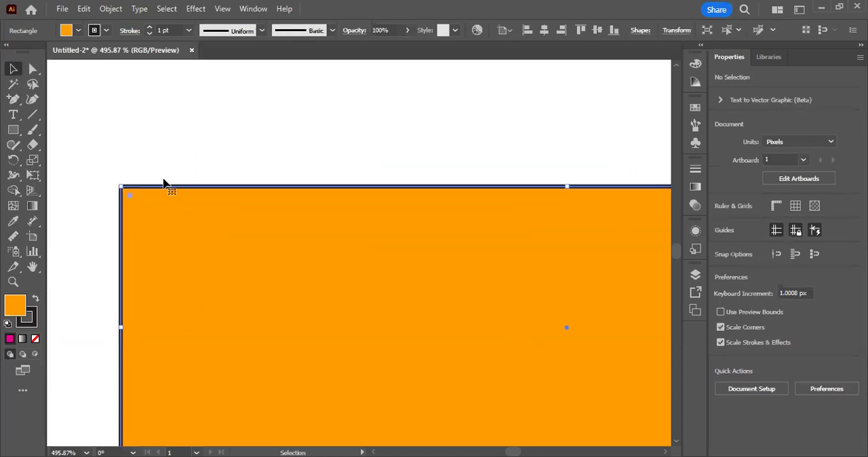
left_click(145, 145)
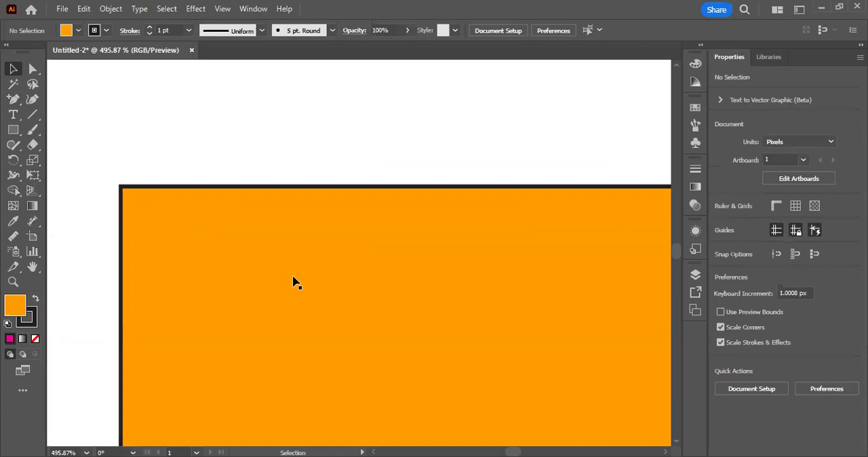
Step: Move the orange rectangle slightly up and to the left on the artboard and leave it selected
scroll(293, 277, "down", 3)
left_click_drag(343, 273, 206, 270)
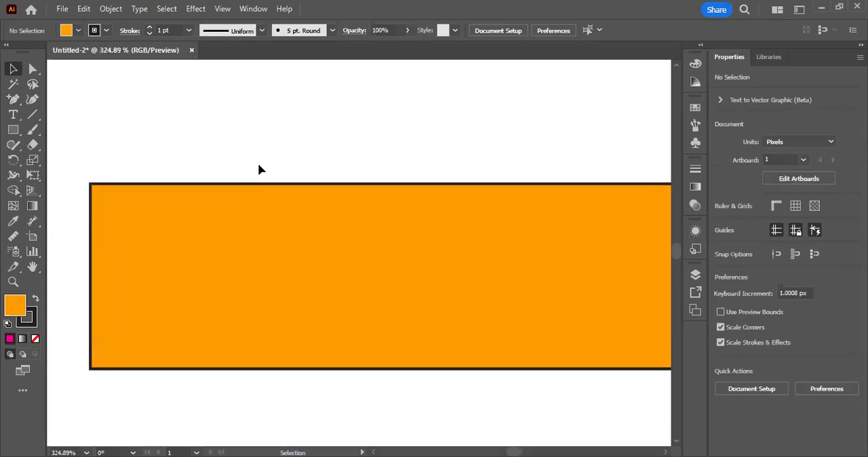
left_click_drag(366, 323, 358, 319)
left_click(290, 140)
left_click(300, 196)
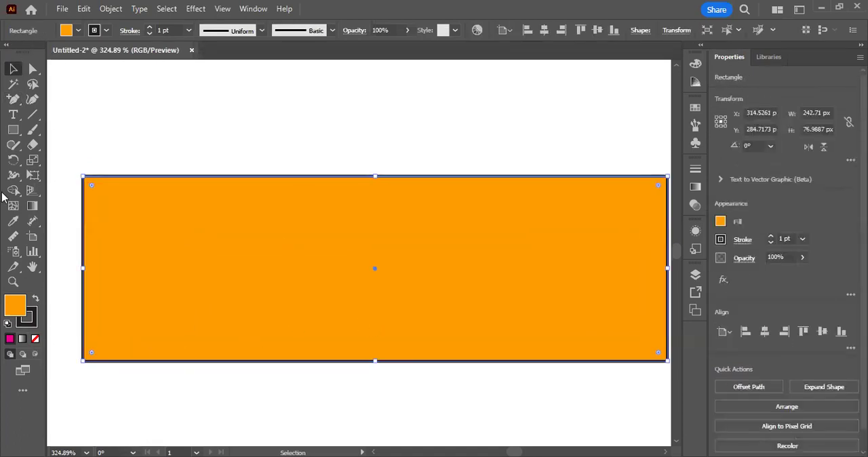
Step: Open the Color Picker for the rectangle's fill and place the dialog over the middle of the artboard
left_click(27, 321)
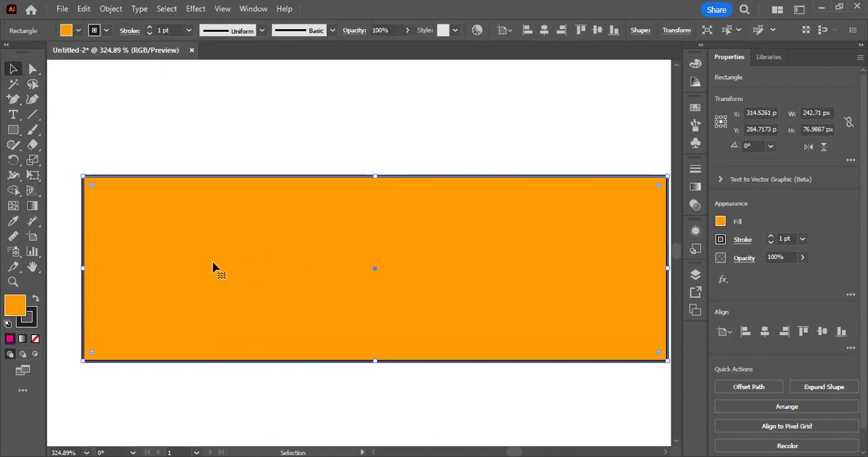
double_click(17, 307)
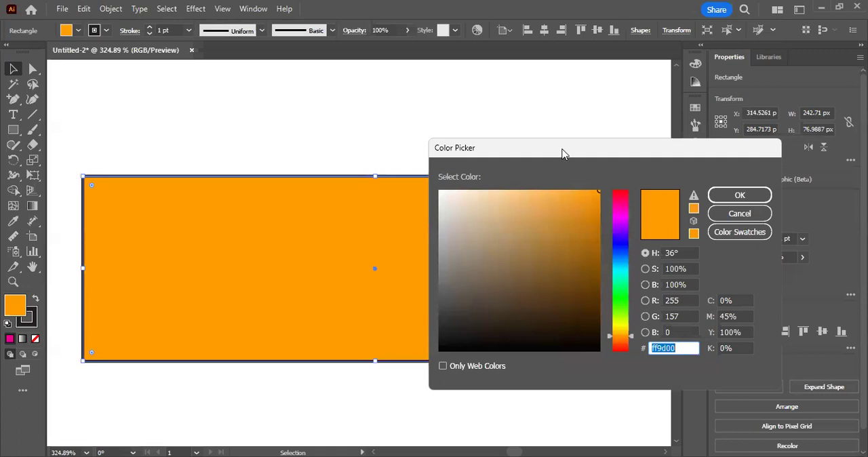
left_click_drag(562, 155, 435, 138)
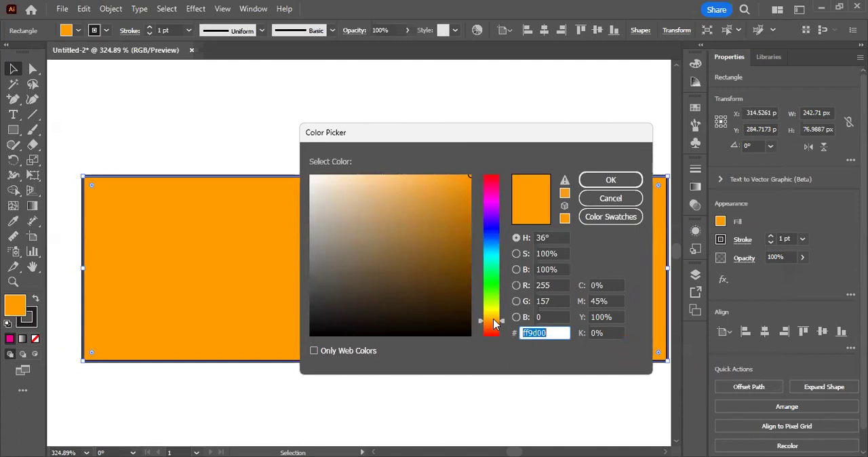
Step: Try several fill colors for the rectangle, from bright green through black and white to dark green #109910
mouse_move(496, 325)
left_mouse_down()
mouse_move(490, 332)
mouse_move(500, 327)
left_mouse_up()
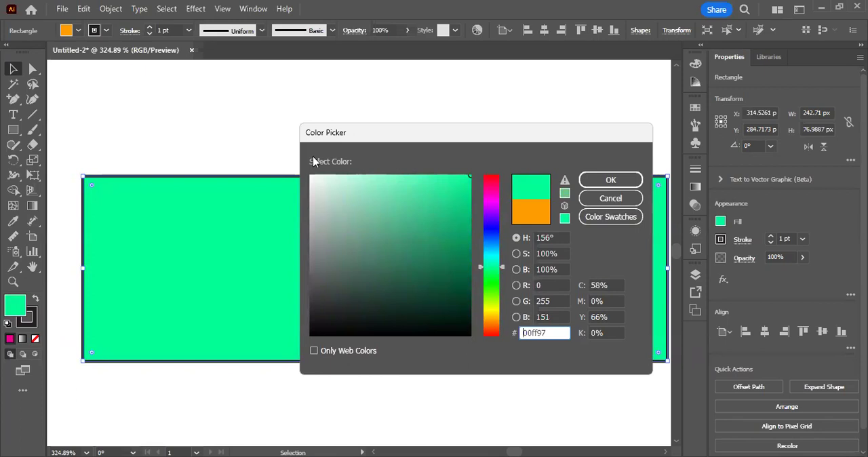
left_click_drag(501, 267, 501, 283)
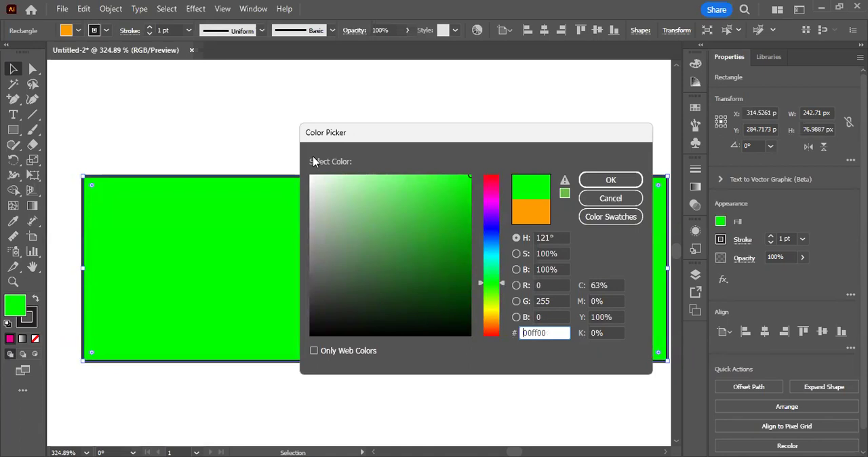
left_click_drag(461, 180, 297, 379)
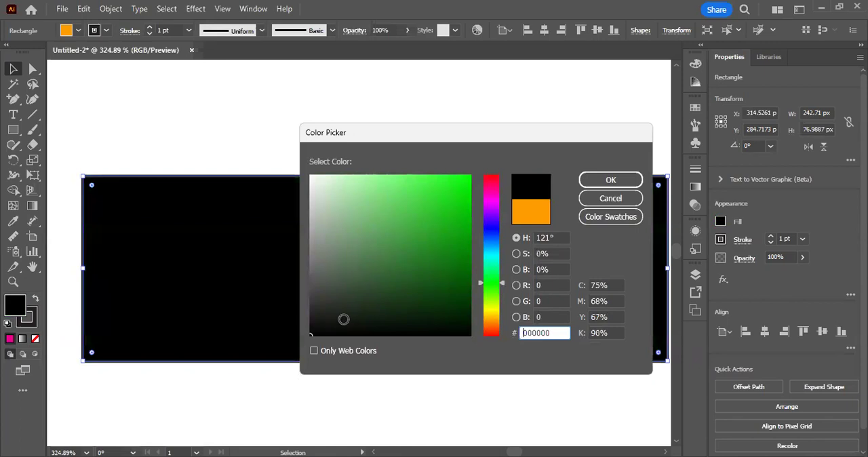
mouse_move(343, 319)
left_mouse_down()
mouse_move(350, 281)
mouse_move(302, 139)
left_mouse_up()
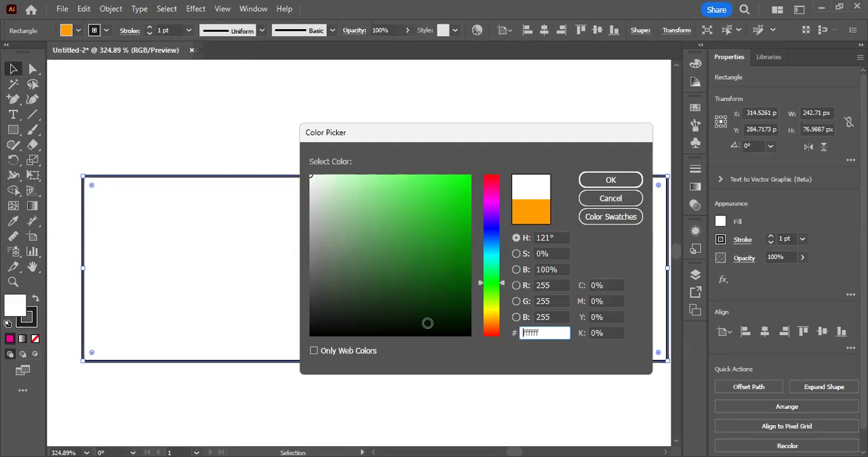
left_click(363, 335)
mouse_move(369, 320)
left_mouse_down()
mouse_move(444, 188)
mouse_move(394, 184)
mouse_move(390, 241)
mouse_move(417, 199)
mouse_move(366, 182)
mouse_move(430, 213)
mouse_move(443, 262)
mouse_move(454, 239)
left_mouse_up()
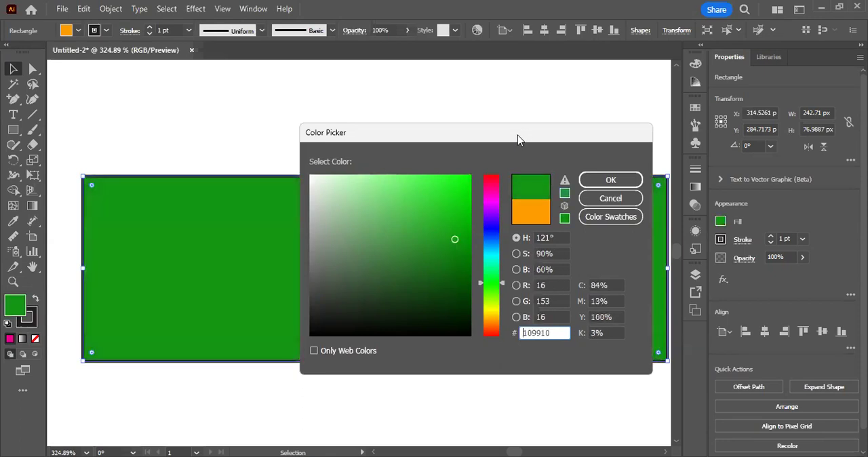
left_click(558, 237)
double_click(558, 237)
double_click(554, 253)
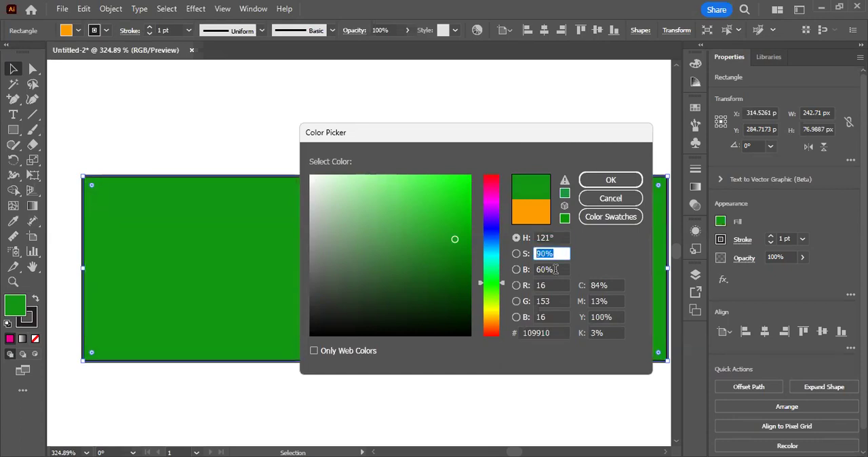
left_click(554, 269)
double_click(555, 270)
double_click(555, 286)
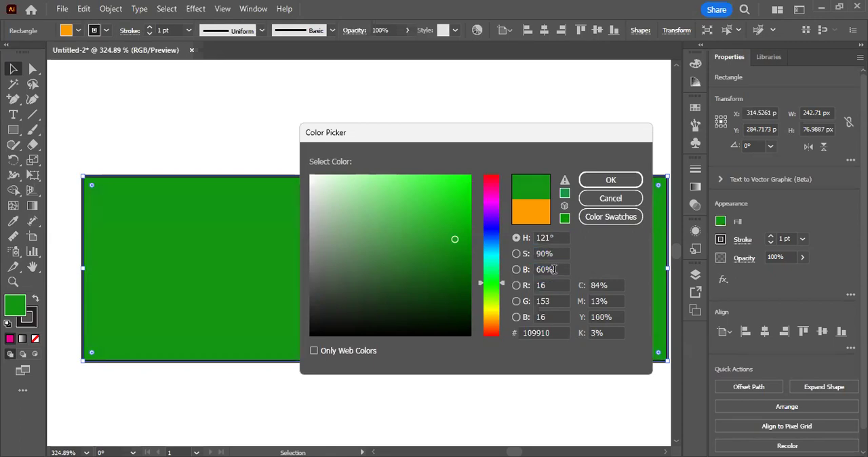
left_click(552, 317)
Step: Raise the fill's hue to 158° and lower it to 131°
double_click(555, 236)
key("Up")
key("Up")
key("Up")
key("Up")
key("Up")
key("Up")
key("Up")
key("Up")
key("Up")
key("Up")
key("Up")
key("Up")
key("Up")
key("Up")
key("Up")
key("Up")
key("Up")
key("Up")
key("Up")
key("Up")
key("Up")
key("Up")
key("Up")
key("Up")
key("Up")
key("Up")
key("Up")
key("Up")
key("Up")
key("Up")
key("Up")
key("Up")
key("Up")
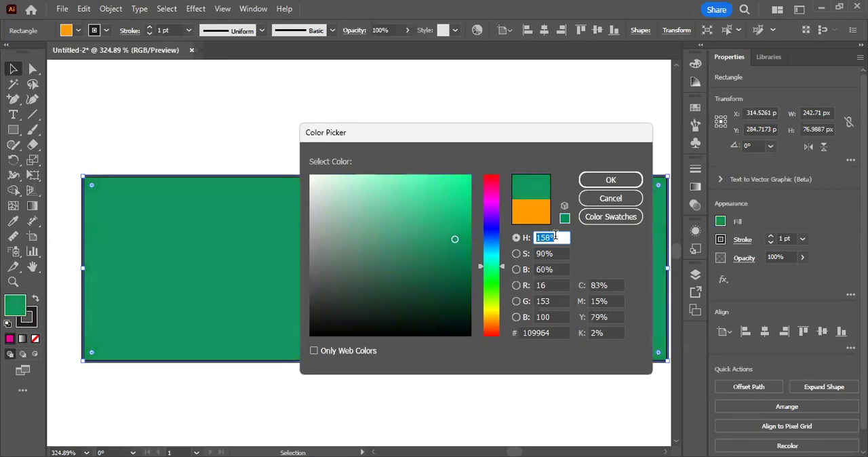
key("Down")
key("Down")
key("Down")
key("Down")
key("Down")
key("Down")
key("Down")
key("Down")
key("Down")
key("Down")
key("Down")
key("Down")
key("Down")
key("Down")
key("Down")
key("Down")
key("Down")
key("Down")
key("Down")
key("Down")
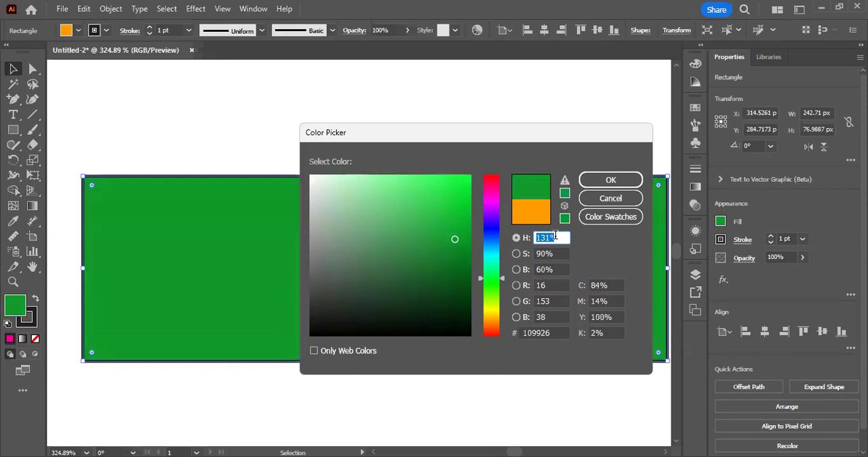
Step: Step the fill's hue around the color wheel to a deep blue at 246°
key("shift+Up")
key("shift+Up")
key("shift+Up")
key("shift+Up")
key("shift+Up")
key("shift+Up")
key("shift+Up")
key("shift+Up")
key("shift+Up")
key("shift+Up")
key("shift+Up")
key("shift+Up")
key("shift+Up")
key("shift+Up")
key("shift+Up")
key("shift+Up")
key("shift+Up")
key("shift+Up")
key("shift+Up")
key("shift+Up")
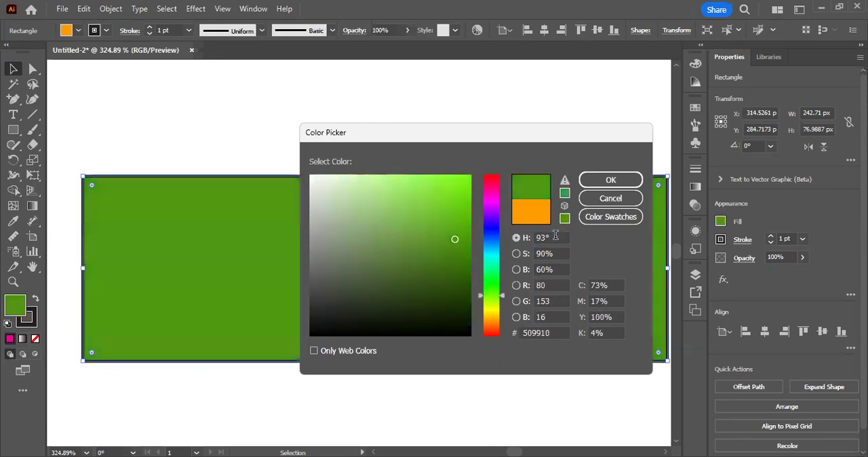
key("shift+Up")
key("shift+Up")
key("shift+Up")
key("shift+Up")
key("shift+Up")
key("shift+Up")
key("shift+Up")
key("shift+Up")
key("shift+Up")
key("shift+Up")
key("shift+Up")
key("shift+Up")
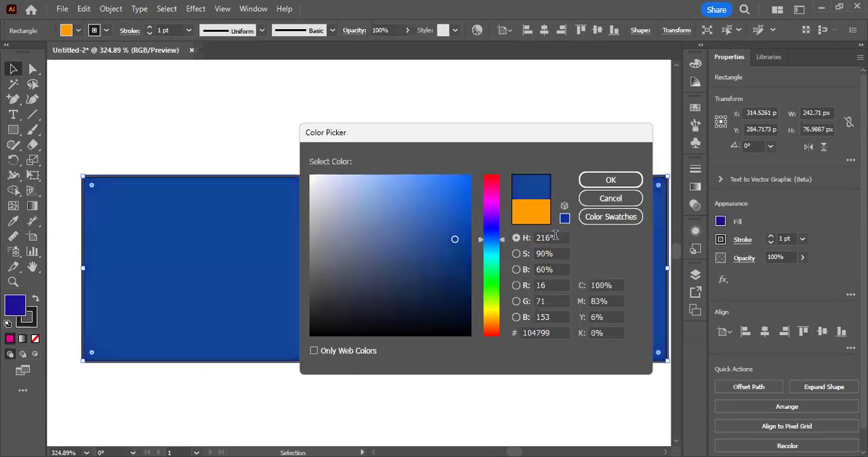
left_click(558, 236)
key("Up")
key("Up")
key("Up")
key("Up")
key("Up")
key("Up")
key("Up")
key("Up")
key("Up")
key("Up")
key("Up")
key("Up")
key("Up")
key("Up")
key("Up")
key("Up")
key("Up")
key("Up")
key("Up")
key("Up")
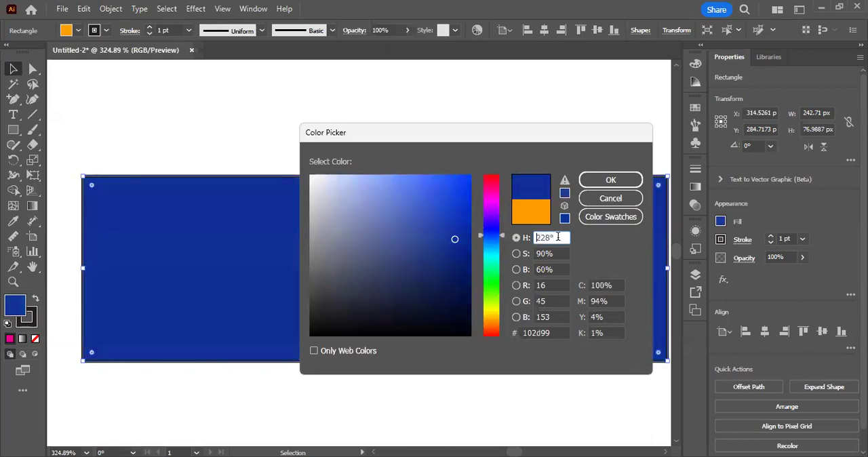
key("Up")
key("Up")
key("Up")
key("Up")
key("Up")
key("Up")
key("Up")
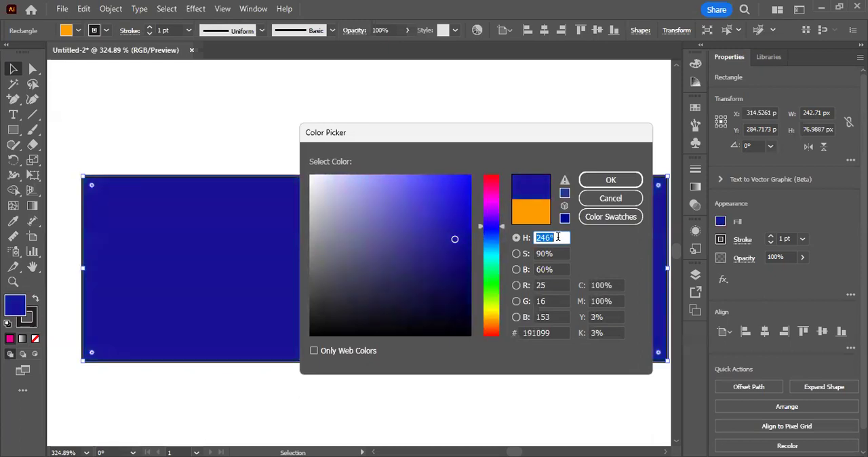
Step: Vary the blue fill's saturation down and up, ending at 96%
key("Tab")
key("Up")
key("Up")
key("Up")
key("Up")
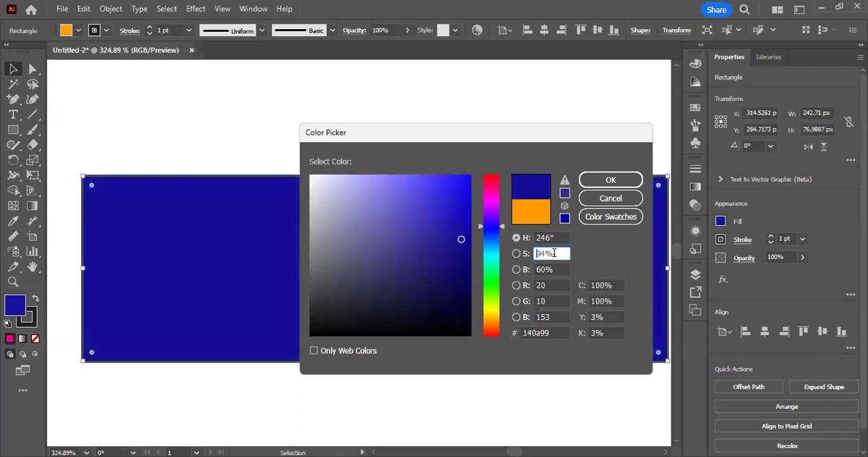
key("Down")
key("Down")
key("Down")
key("Down")
key("Down")
key("Down")
key("Down")
key("Down")
key("Down")
key("Down")
key("Down")
key("Down")
key("Down")
key("Down")
key("Down")
key("Down")
key("Down")
key("Down")
key("Down")
key("Down")
key("Down")
key("Down")
key("Down")
key("Down")
key("Down")
key("Down")
key("Down")
key("Down")
key("Down")
key("Down")
key("Down")
key("Down")
key("Down")
key("Down")
key("Down")
key("Down")
key("Down")
key("Down")
key("Down")
key("Down")
key("Up")
key("Up")
key("Up")
key("Up")
key("Up")
key("Up")
key("Up")
key("Up")
key("Up")
key("Up")
key("Up")
key("Up")
key("Up")
key("Up")
key("Up")
key("Up")
key("Up")
key("Up")
key("Up")
key("Up")
key("Up")
key("Up")
key("Up")
key("Up")
key("Up")
key("Up")
key("Up")
key("Up")
key("Up")
key("Up")
key("Up")
key("Up")
key("Up")
key("Up")
key("Up")
key("Up")
key("Up")
key("Up")
key("Up")
key("Up")
key("Up")
key("Up")
key("Up")
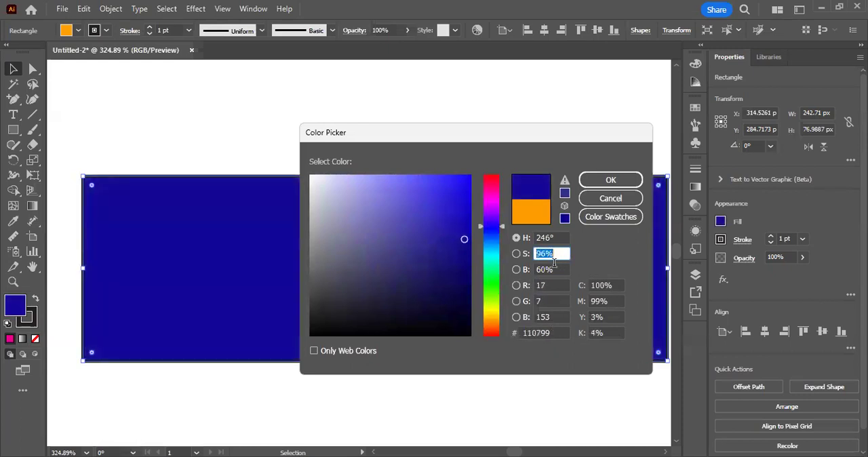
Step: Vary the fill's brightness and raise its red component to 187 for a dark magenta
left_click(554, 267)
double_click(554, 267)
key("Down")
key("Down")
key("Down")
key("Down")
key("Down")
key("Down")
key("Down")
key("Down")
key("Down")
key("Down")
key("Down")
key("Down")
key("Down")
key("Down")
key("Down")
key("Down")
key("Down")
key("Down")
key("Down")
key("Down")
key("Down")
key("Down")
key("Down")
key("Down")
key("Down")
key("Down")
key("Down")
key("Tab")
key("Up")
key("Up")
key("Up")
key("Up")
key("Up")
key("Up")
key("Up")
key("Up")
key("Up")
key("Up")
key("Up")
key("Up")
key("Up")
key("Up")
key("Up")
key("Up")
key("Up")
key("Up")
key("Up")
key("Up")
key("Up")
key("Up")
key("Up")
key("Up")
key("Up")
key("Up")
key("Up")
key("Up")
key("Up")
key("Up")
key("Up")
key("Up")
key("Up")
key("Up")
key("Up")
key("Up")
key("Up")
key("Up")
key("Up")
key("Up")
key("Up")
key("Up")
key("Up")
key("Up")
key("Up")
key("Up")
key("Up")
key("Up")
key("Up")
key("Up")
key("Up")
key("Up")
key("Up")
key("Up")
key("Up")
key("Up")
key("Up")
key("Up")
key("Up")
key("Up")
key("Up")
key("Up")
key("Up")
key("Up")
key("Up")
key("Up")
key("Up")
key("Up")
key("Up")
key("Up")
key("Up")
key("Up")
key("Up")
key("Up")
key("Up")
key("Up")
key("Up")
key("Up")
key("Up")
key("Up")
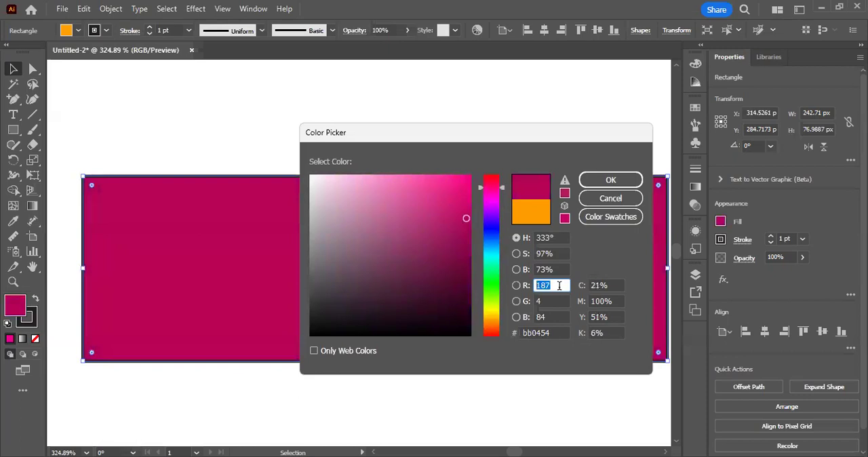
Step: Set the rectangle's fill to pure red with RGB values 255, 0, 0
type("255")
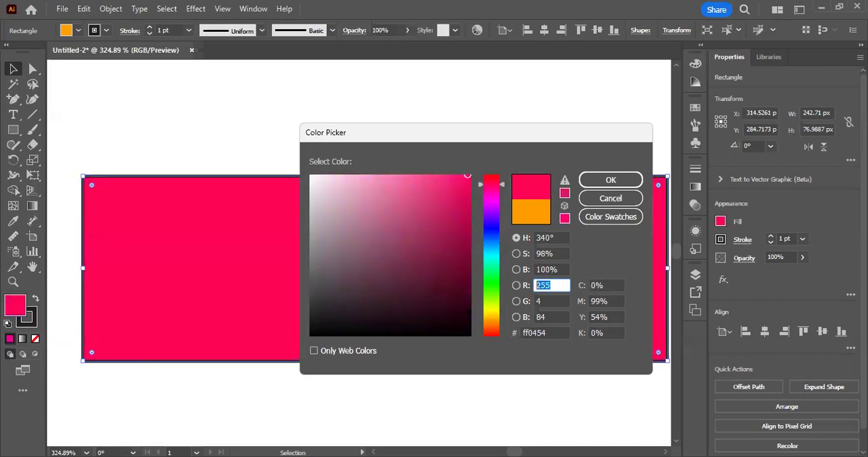
double_click(561, 302)
type("0")
key("Tab")
type("0")
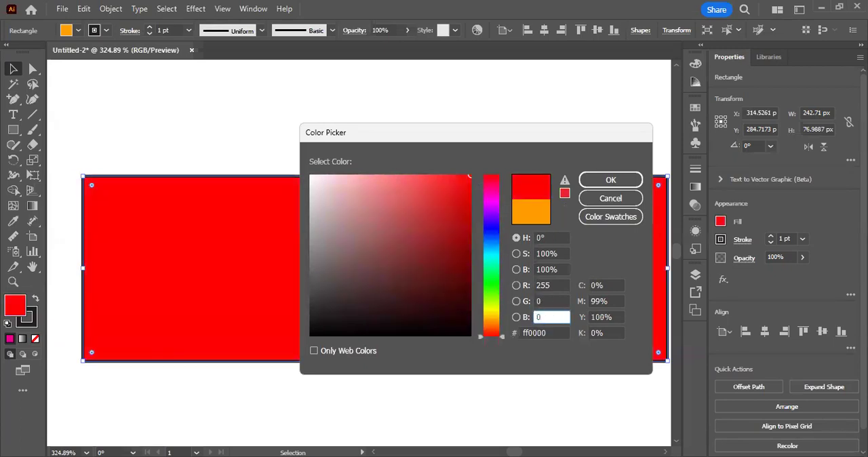
Step: Set the fill's red component to 0 in the Color Picker to turn the rectangle black
left_click(556, 285)
double_click(556, 285)
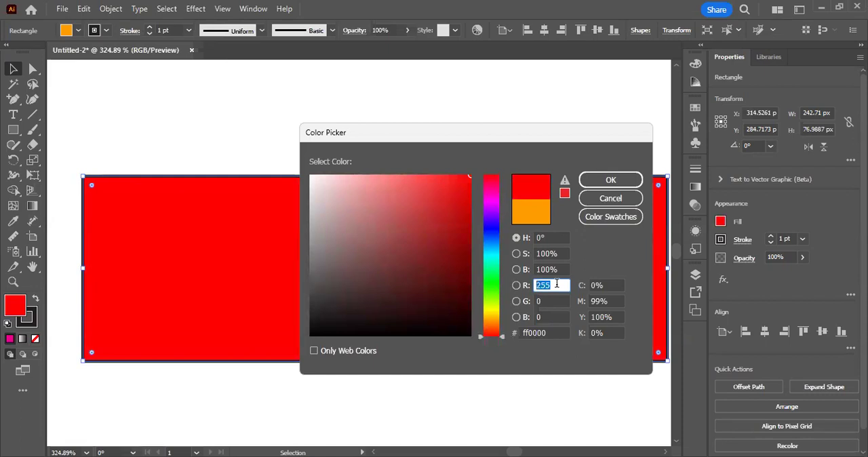
key("Tab")
key("Tab")
left_click(555, 285)
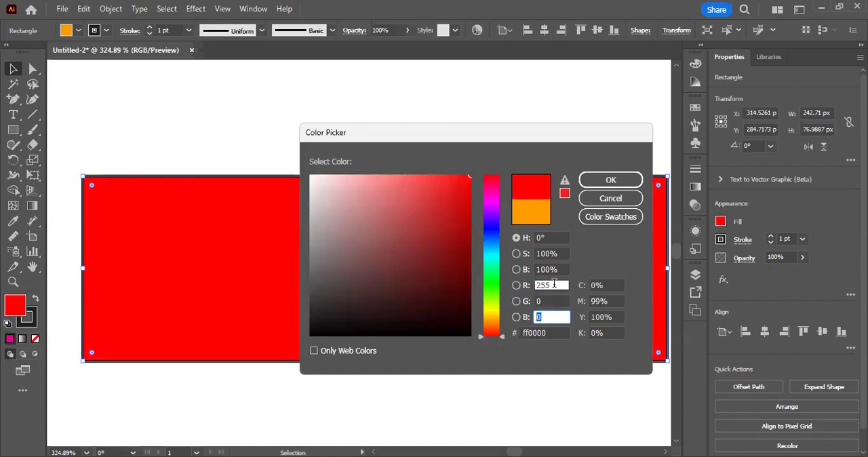
double_click(555, 285)
type("0")
key("ctrl+a")
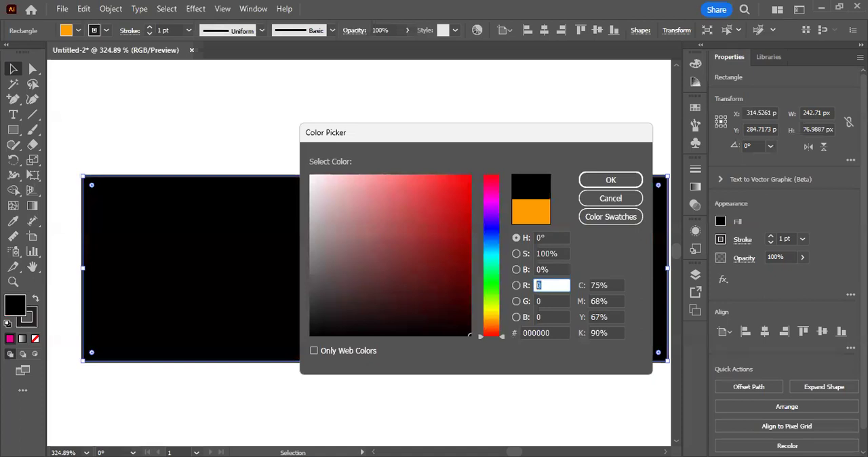
key("Tab")
key("Tab")
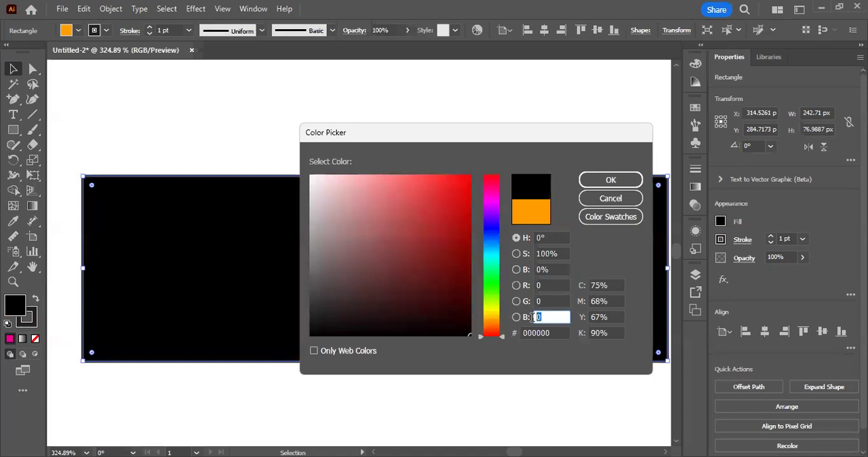
Step: Raise the fill's green component to 255 for pure green
double_click(552, 285)
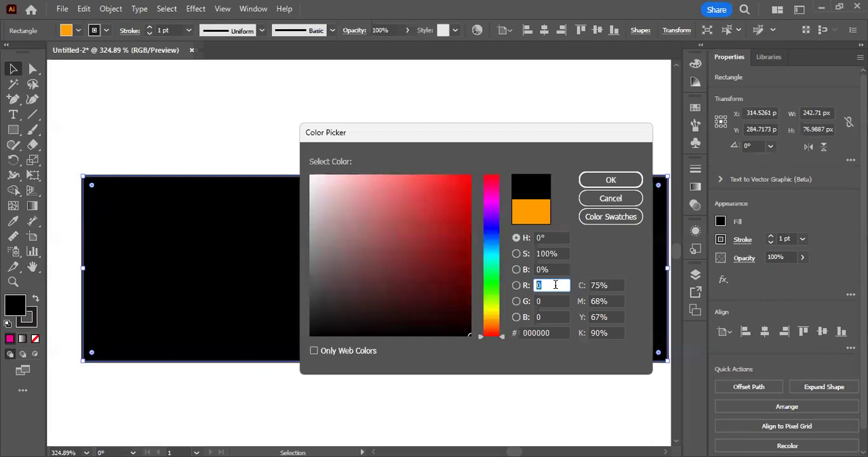
left_click(556, 285)
double_click(555, 285)
left_click(551, 317)
double_click(553, 302)
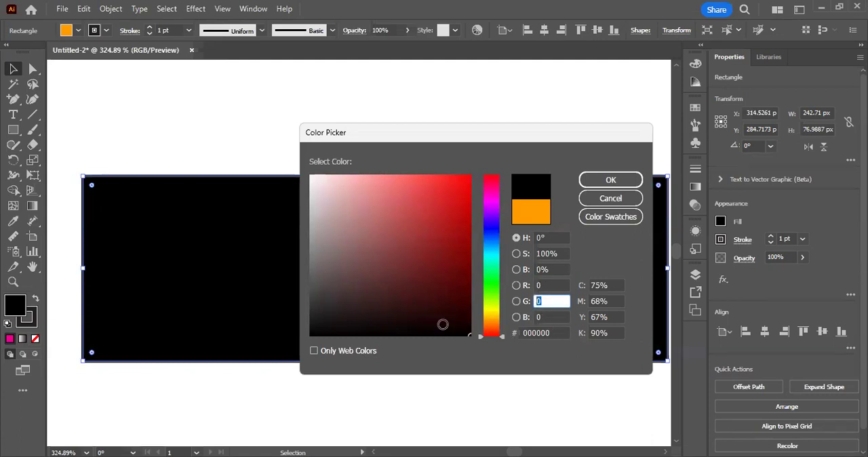
type("255")
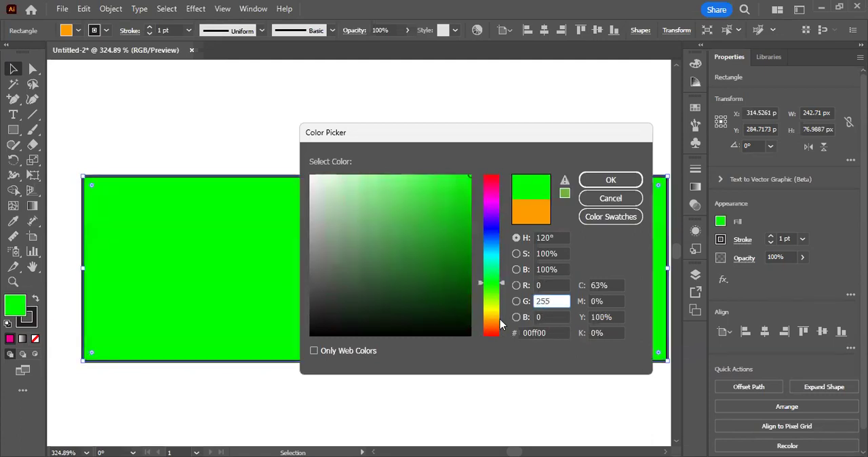
Step: Change the fill to pure blue by setting green to 0 and blue to 255
double_click(546, 301)
type("0")
double_click(545, 318)
double_click(537, 318)
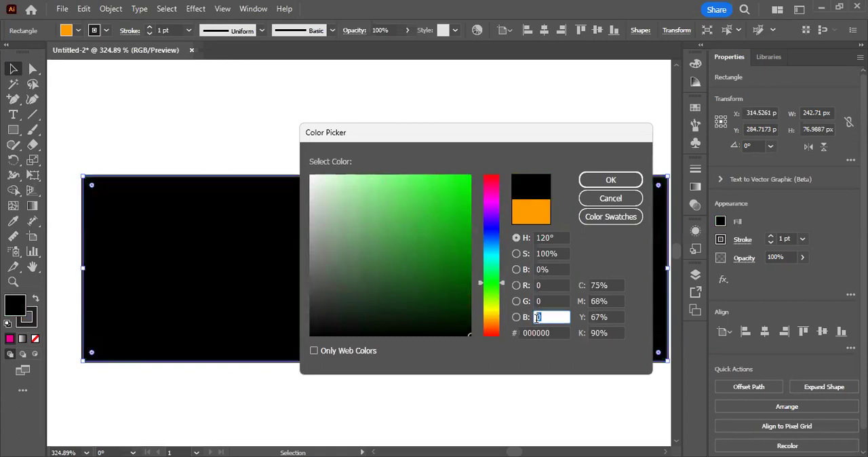
type("255")
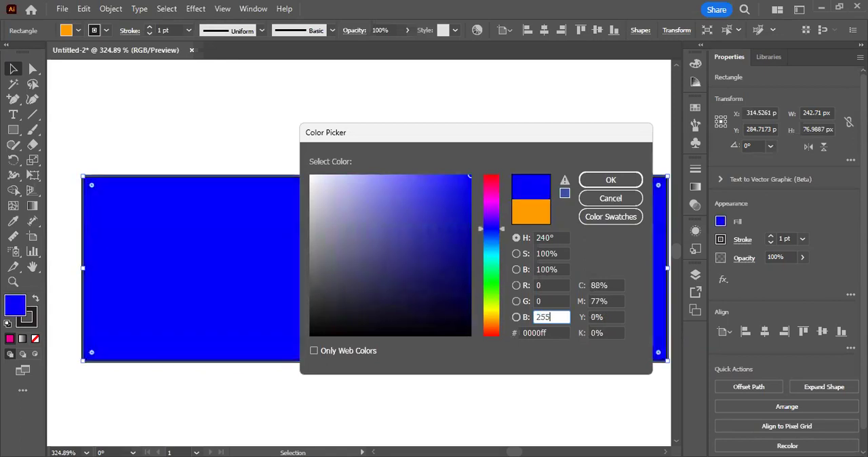
Step: Review the red, green and blue components, and discard the Color Picker changes
left_click_drag(555, 316, 516, 317)
left_click(544, 318)
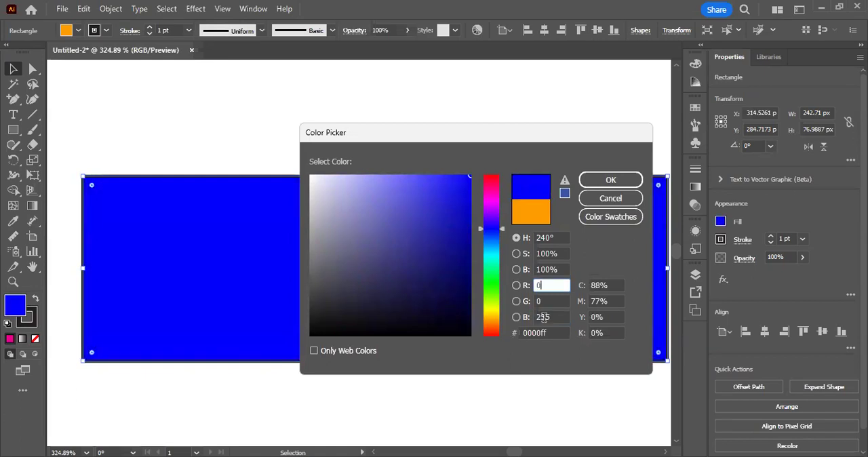
left_click(556, 282)
left_click(556, 301)
left_click(557, 316)
left_click(610, 198)
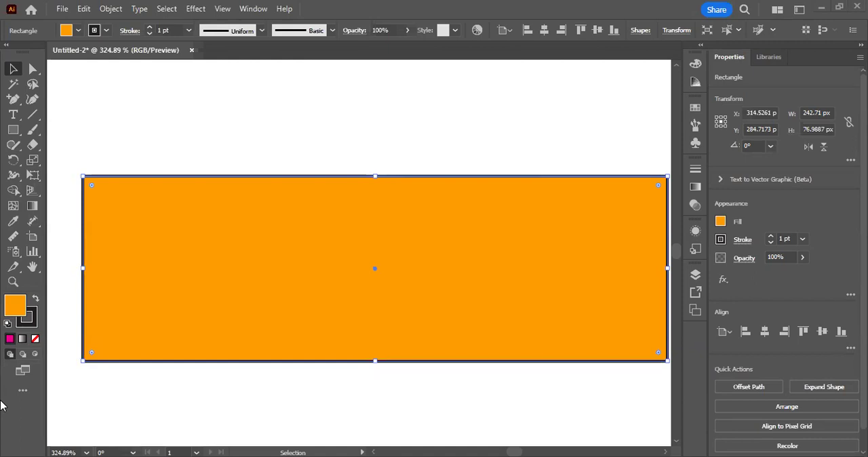
Step: Recolor the orange rectangle's fill to pure red at hue 360° with the Color Picker, accept it and deselect the rectangle
left_click(245, 126)
left_click(170, 217)
double_click(15, 305)
left_click_drag(499, 321, 499, 135)
left_click(613, 179)
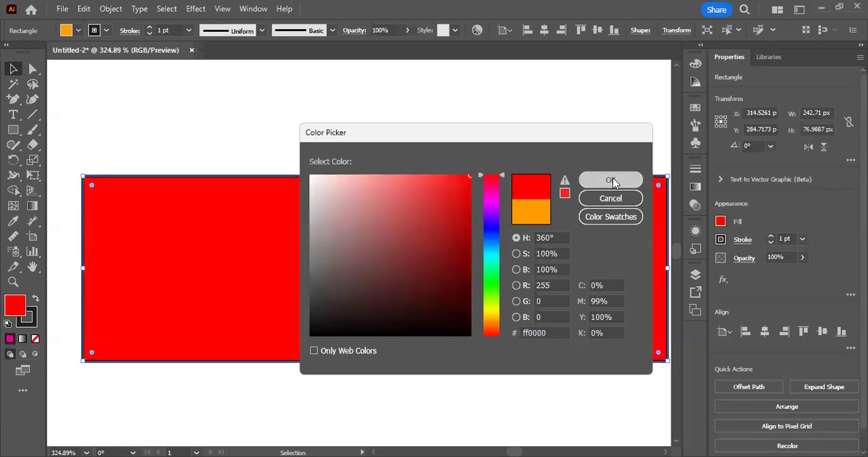
left_click(473, 103)
Step: Practice deselecting and reselecting the red rectangle, directly and with a selection marquee, leaving it selected
left_click_drag(405, 190, 291, 191)
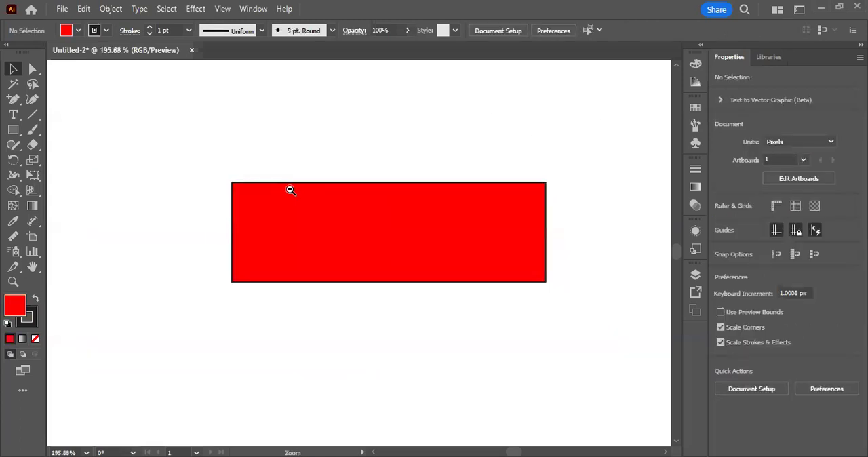
left_click(234, 171)
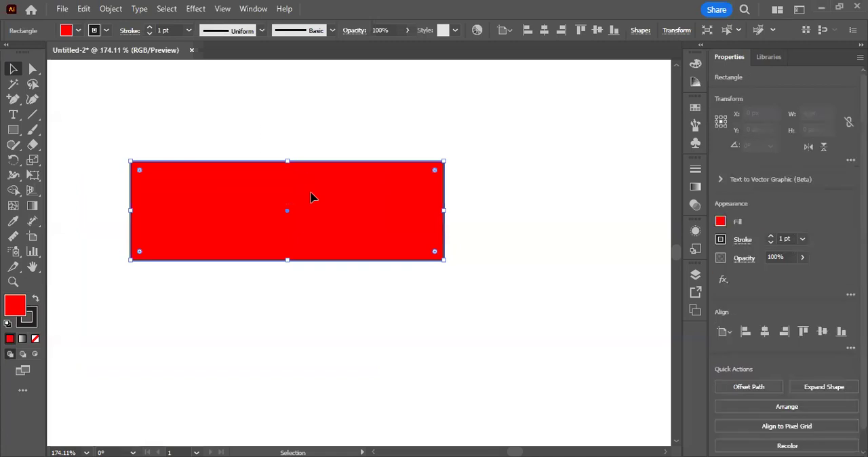
left_click(250, 120)
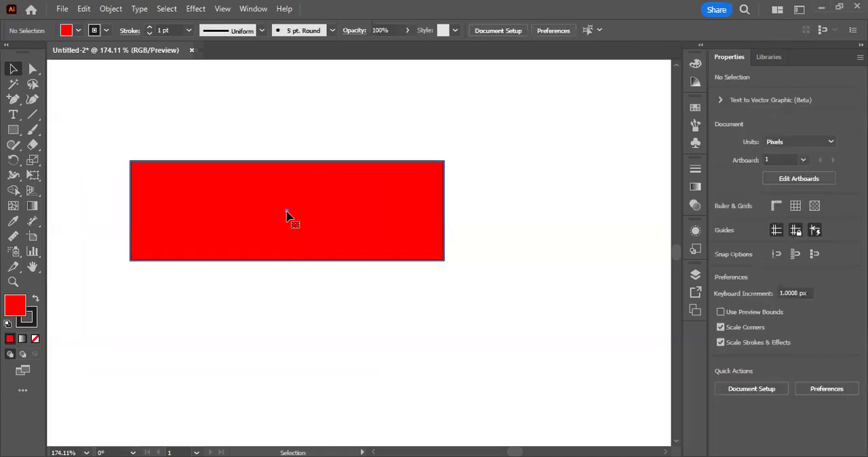
left_click(287, 216)
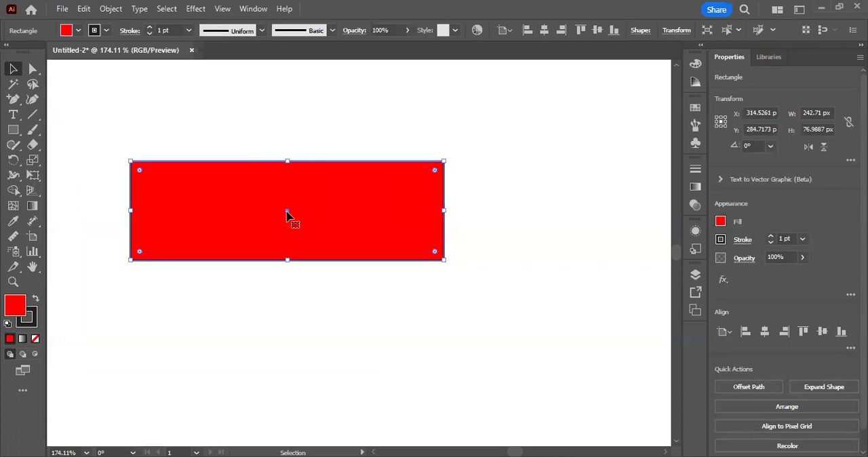
left_click(281, 137)
left_click_drag(229, 125, 282, 189)
left_click(296, 133)
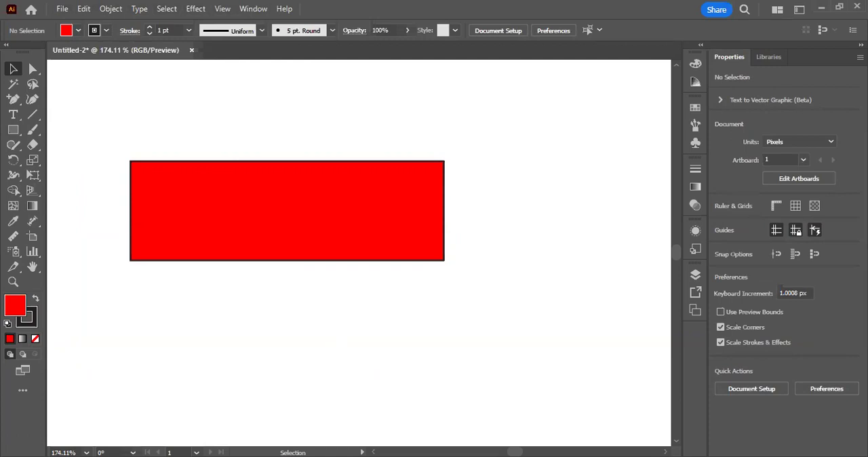
left_click(305, 188)
left_click(291, 129)
left_click(303, 178)
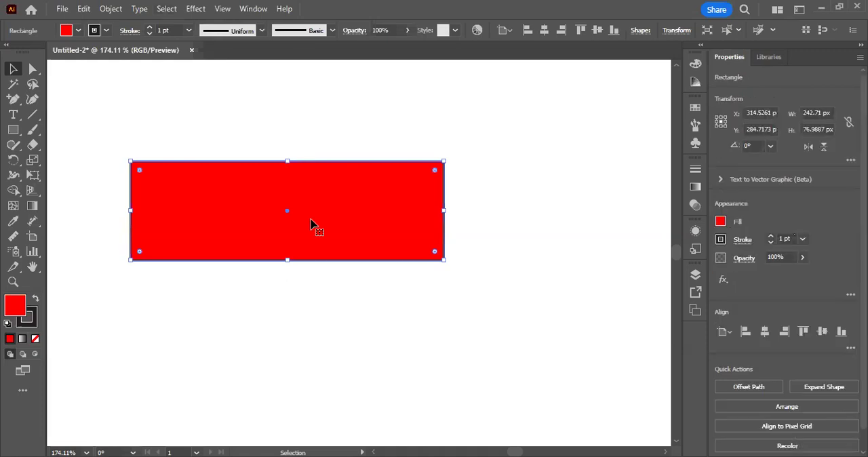
Step: Move the red rectangle slightly down and to the left, and duplicate it with copy and paste
left_click(84, 9)
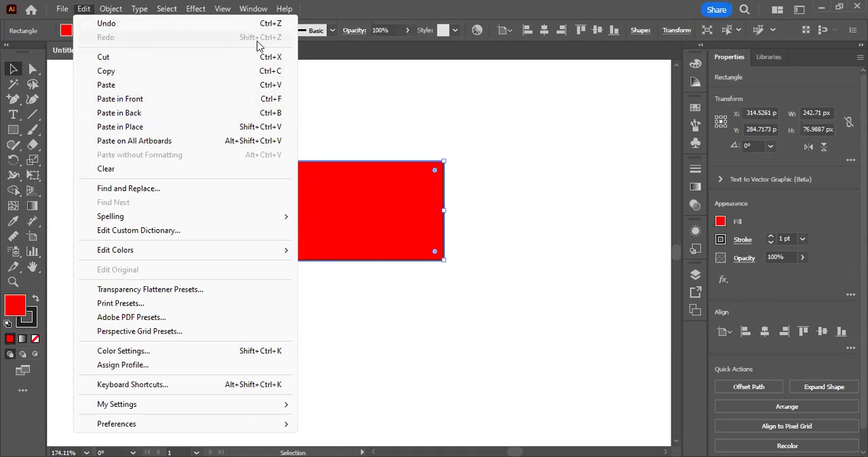
left_click(420, 116)
left_click_drag(314, 207, 265, 220)
left_click(83, 8)
left_click(106, 76)
left_click(83, 9)
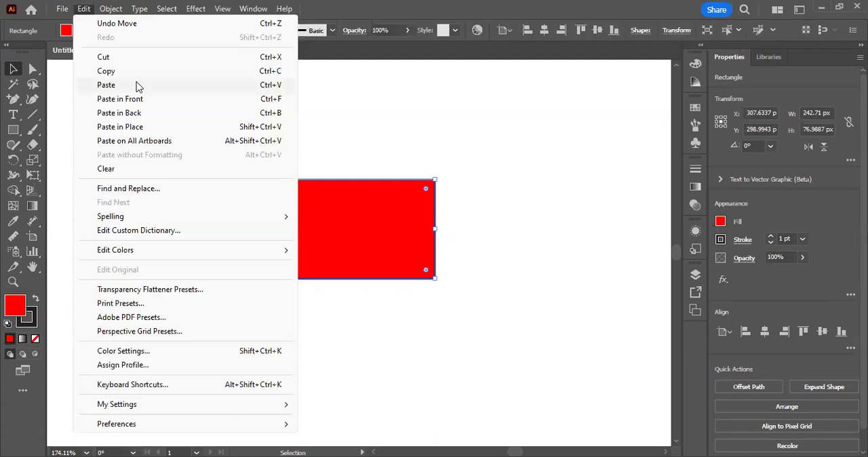
left_click(135, 81)
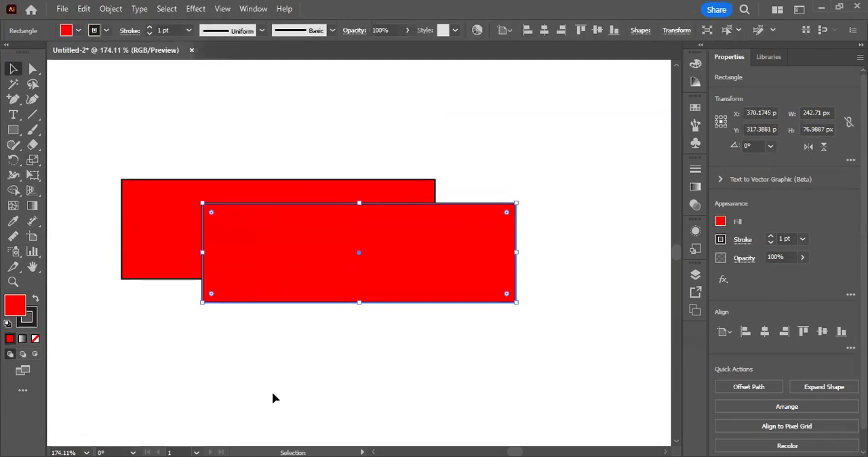
Step: Place the pasted rectangle below the original and move the original up to leave a narrow gap between them
left_click_drag(460, 259, 378, 331)
left_click(273, 179)
left_click_drag(274, 173, 279, 143)
left_click(554, 205)
Step: Select the upper rectangle, detach the Color panel as a floating panel beside the rectangles and collapse the Color Guide
left_click(296, 190)
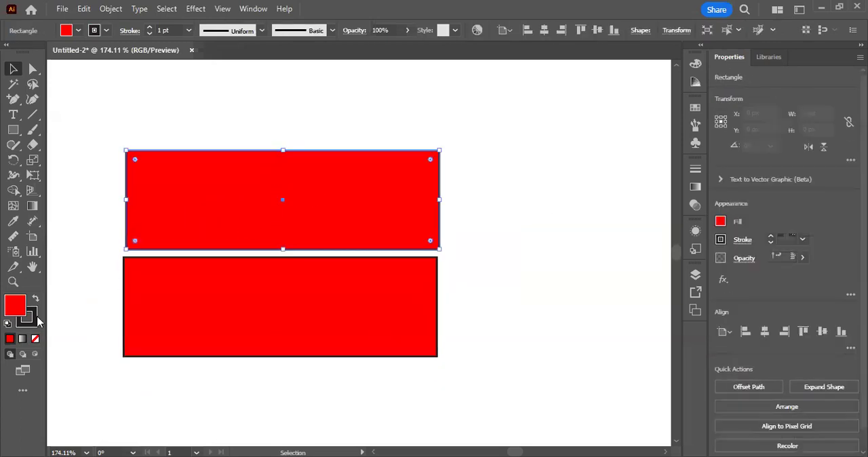
left_click(289, 218, "shift")
left_click(290, 218)
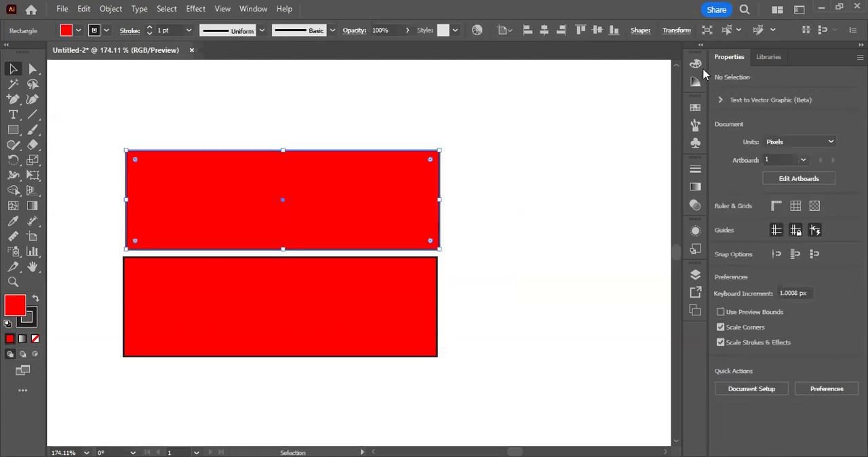
left_click(696, 65)
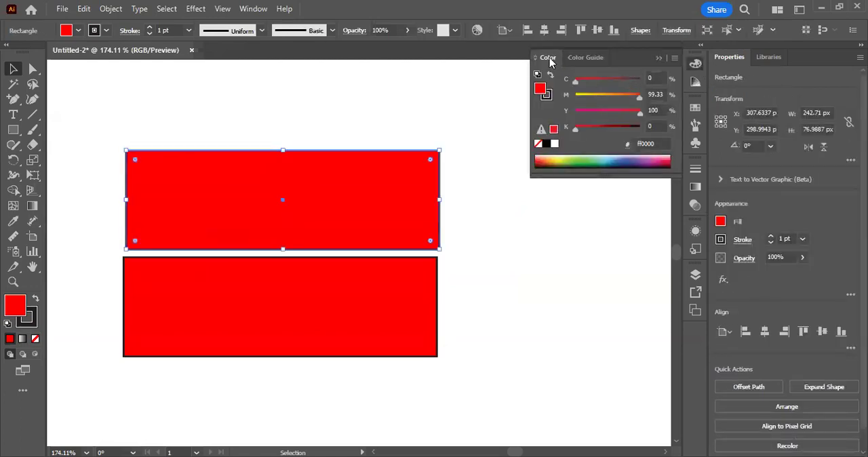
left_click_drag(548, 57, 482, 177)
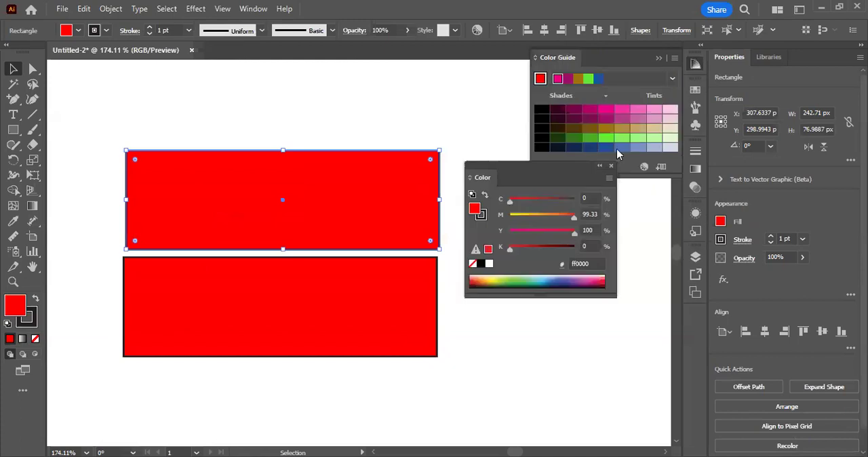
left_click(659, 59)
left_click(503, 136)
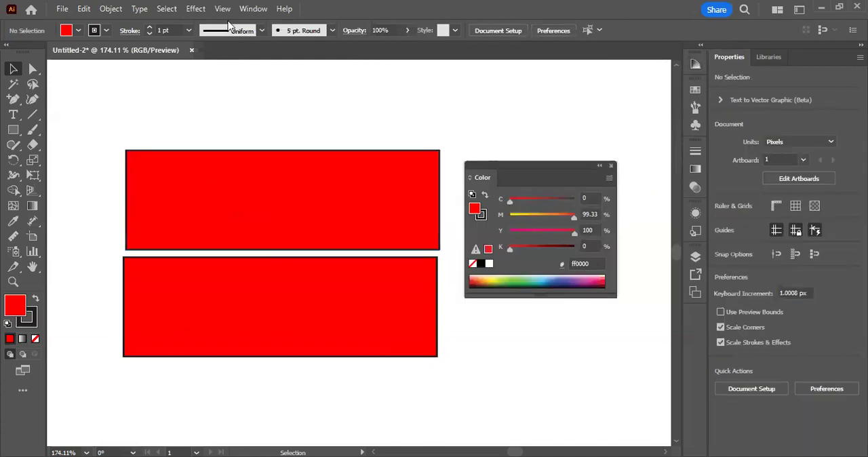
Step: Look through the list of available panels to locate the Color panel's entry
left_click(251, 8)
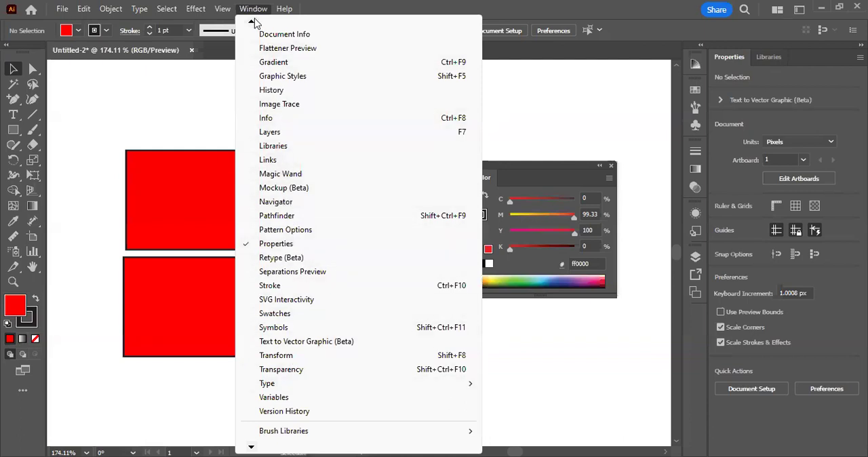
mouse_move(251, 22)
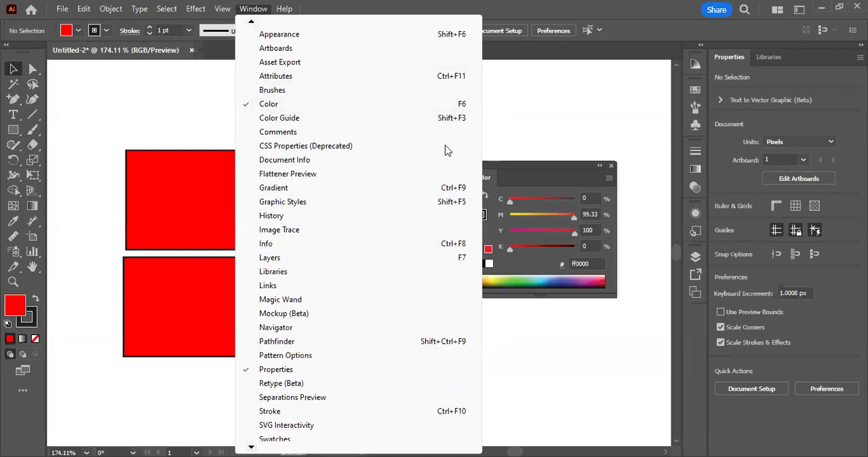
key("Escape")
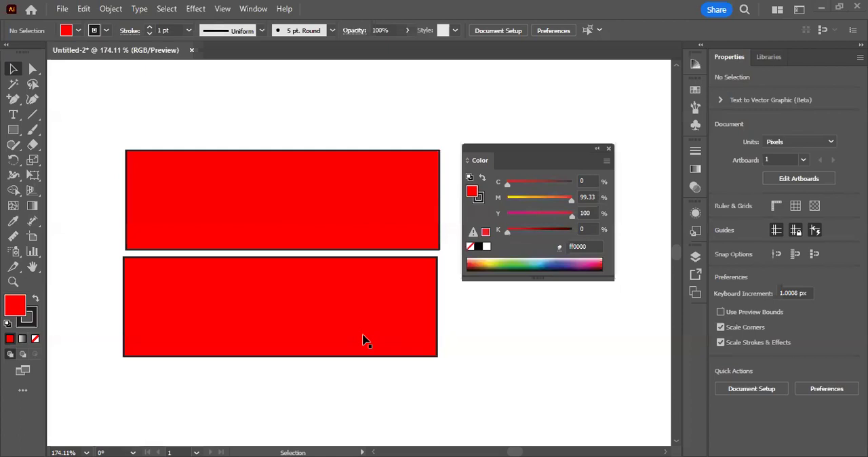
Step: Reposition the floating Color panel beside the rectangles and set its sliders to RGB, switching briefly to CMYK for comparison
left_click_drag(535, 149, 535, 172)
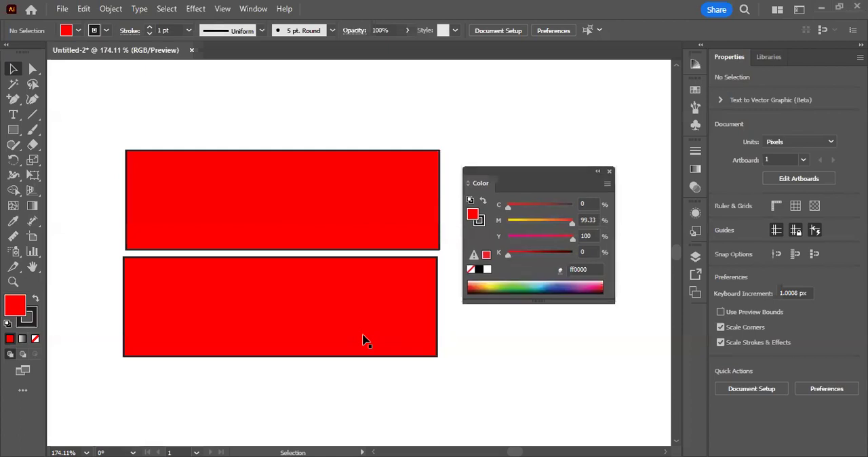
left_click(607, 184)
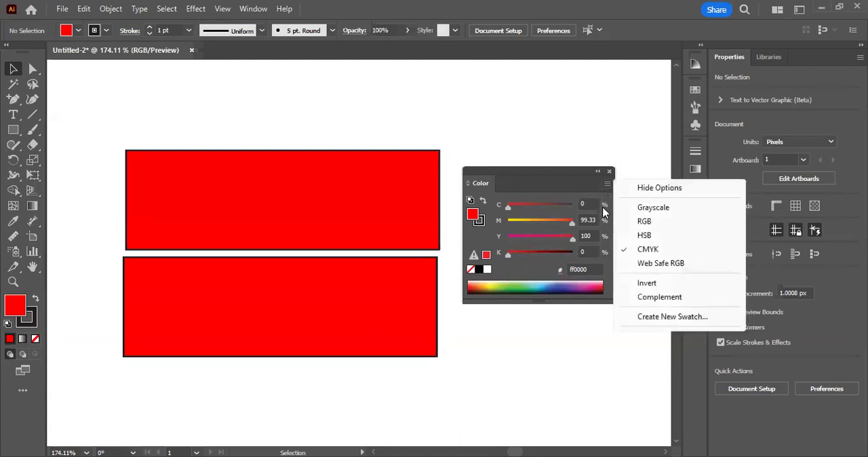
left_click(655, 222)
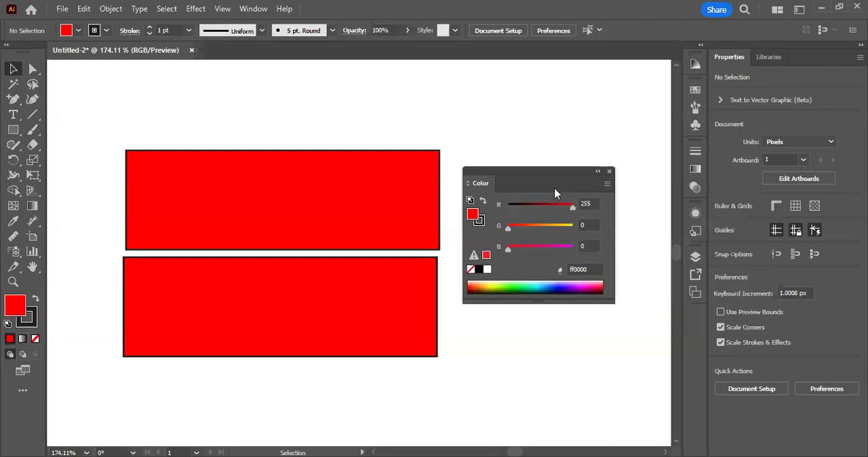
left_click_drag(554, 188, 557, 173)
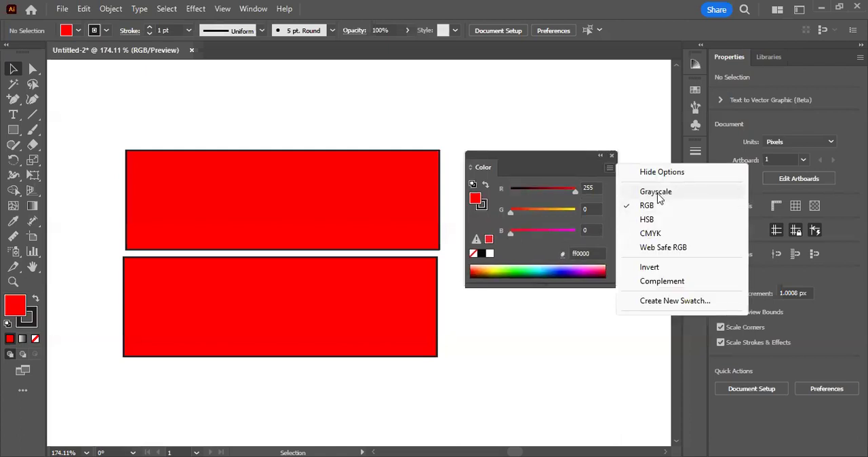
left_click(650, 233)
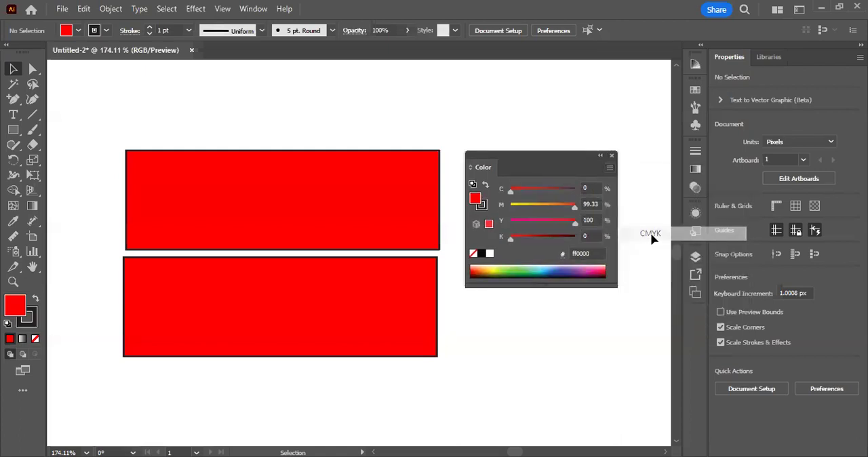
left_click(610, 169)
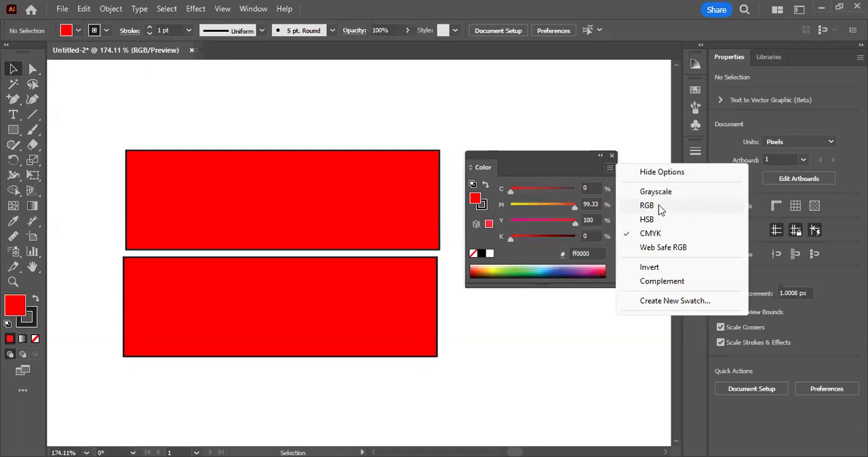
left_click(647, 206)
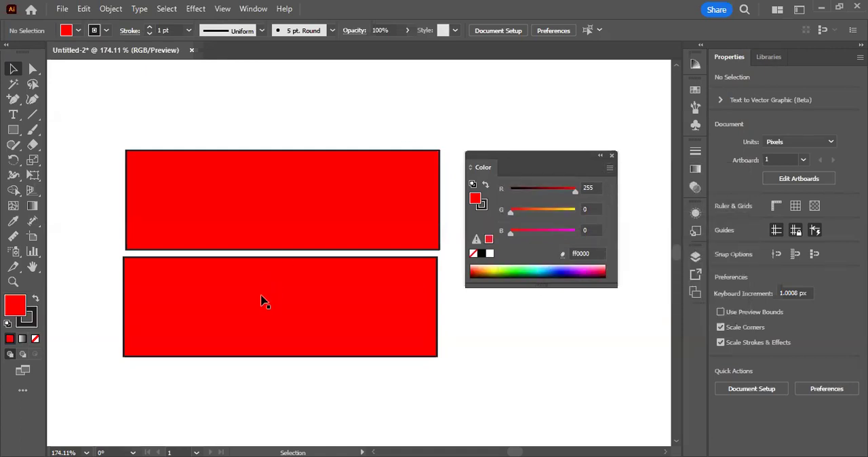
Step: Select the upper red rectangle and examine its red value in the Color panel
left_click(267, 233)
double_click(587, 189)
left_click(588, 189)
left_click_drag(597, 186, 586, 190)
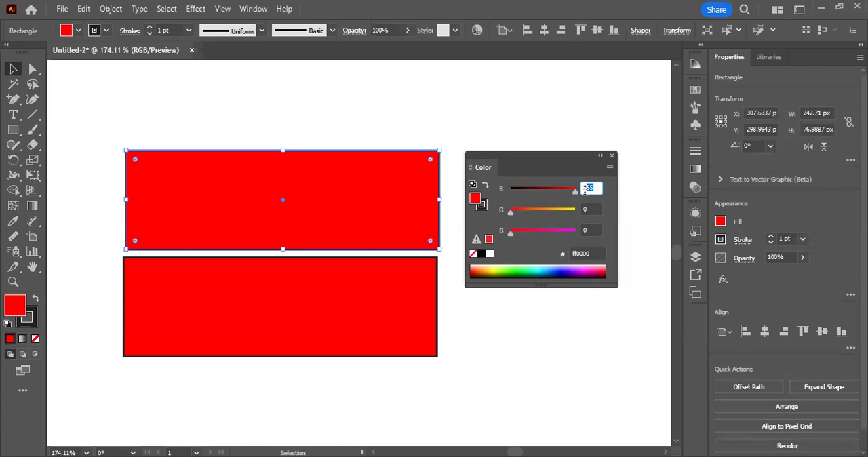
left_click(597, 186)
Step: Recolor the lower rectangle pure green with R 0, G 255 and B 0
left_click(303, 308)
scroll(305, 297, "down", 1)
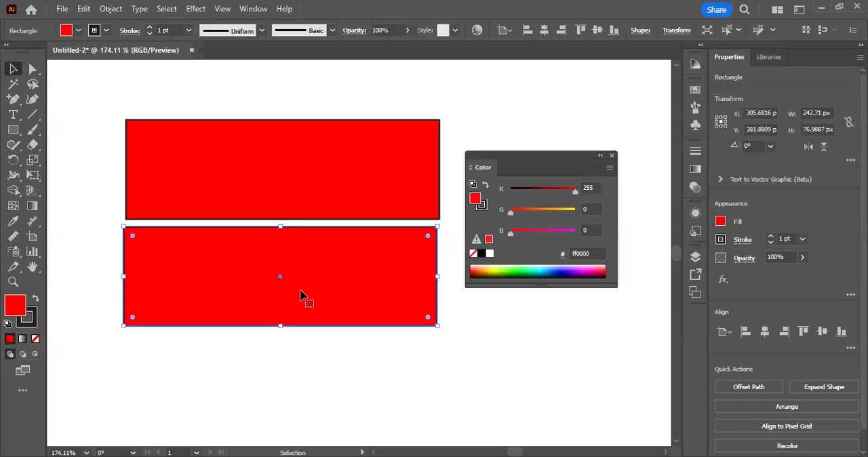
left_click_drag(575, 195, 510, 193)
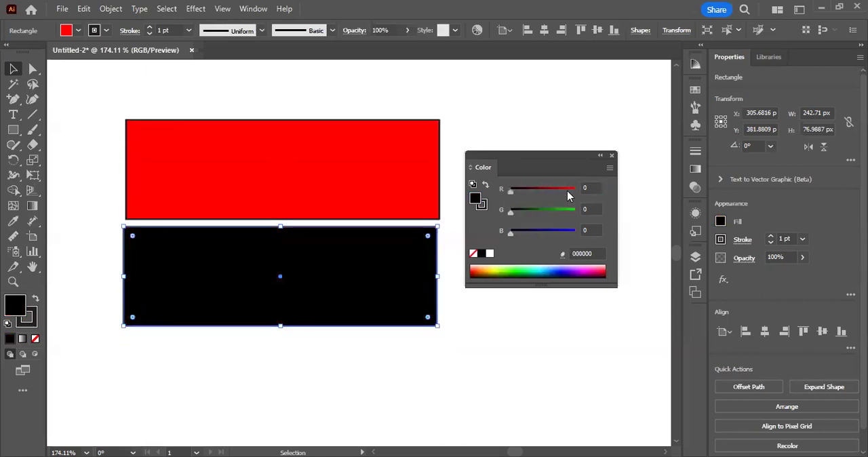
left_click(576, 209)
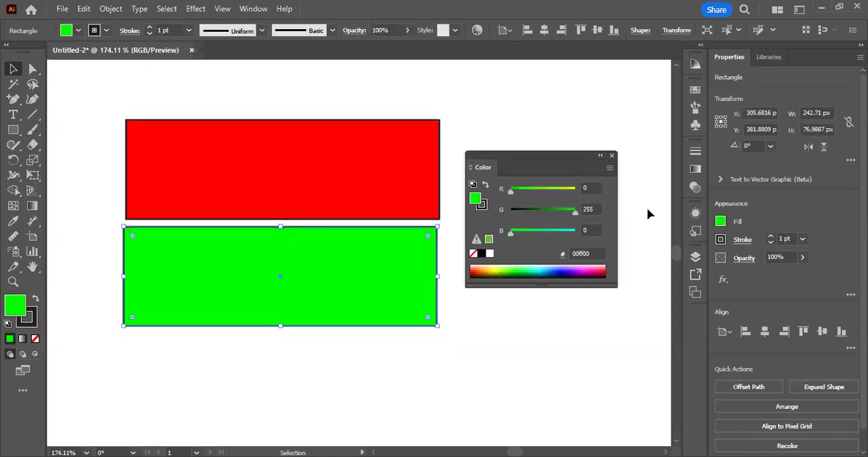
Step: Duplicate the green rectangle with copy and paste and place the copy directly below it
scroll(326, 330, "down", 1)
left_click(326, 330)
left_click(301, 252)
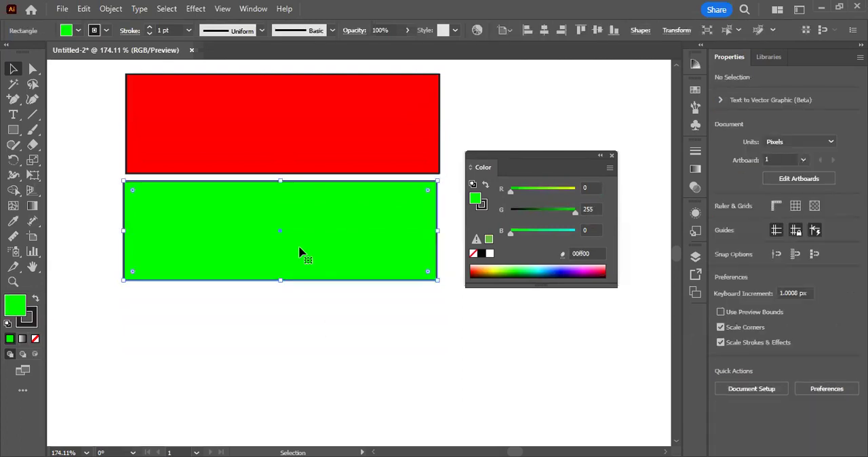
left_click(83, 9)
left_click(111, 70)
left_click(83, 9)
left_click(112, 86)
left_click_drag(304, 250, 232, 336)
Step: Recolor the lowest rectangle pure blue with R 0, G 0 and B 255, and deselect it
left_click_drag(511, 190, 627, 200)
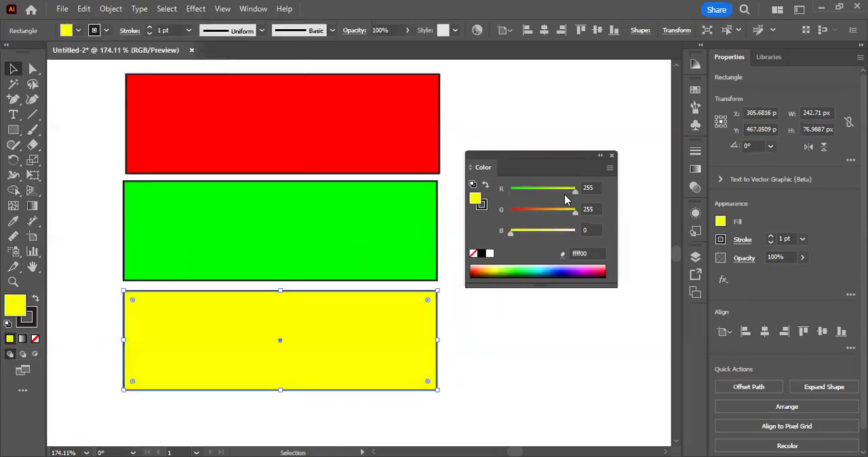
left_click_drag(573, 189, 511, 190)
left_click_drag(574, 210, 609, 235)
left_click(525, 329)
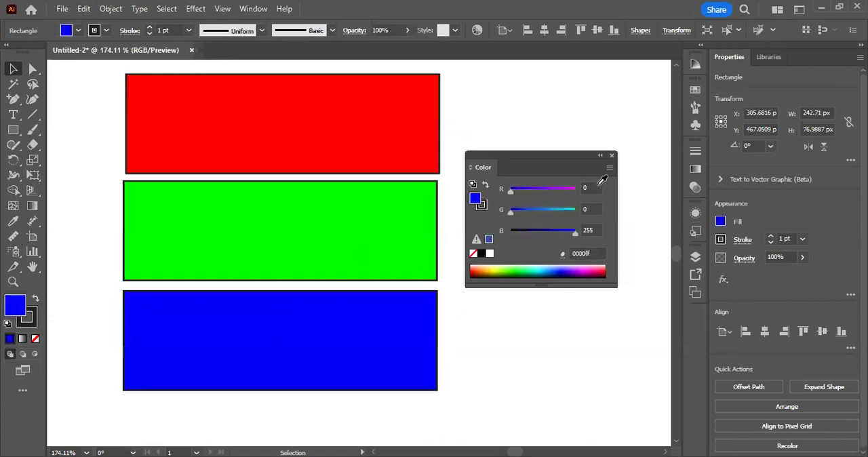
Step: Close the Color panel and move all three rectangles together about 60 px to the left
left_click(612, 156)
key("ctrl+1")
left_click_drag(466, 105, 262, 320)
left_click_drag(302, 300, 295, 317)
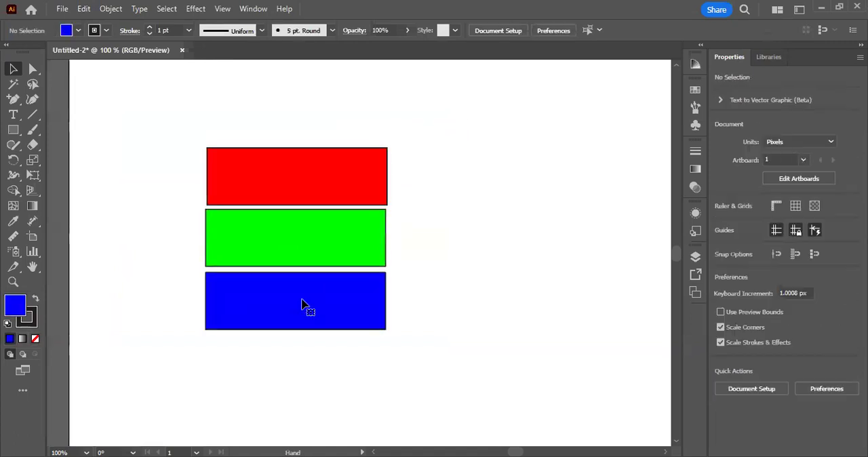
left_click_drag(293, 179, 311, 185)
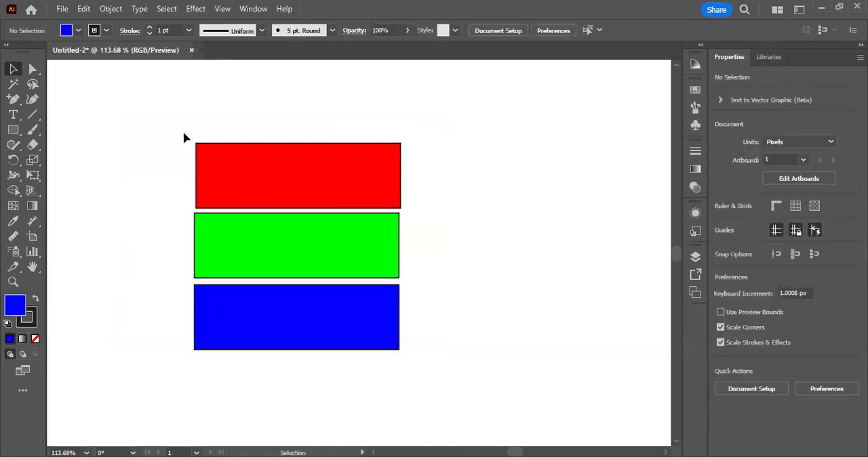
left_click_drag(183, 138, 396, 358)
left_click_drag(298, 233, 247, 235)
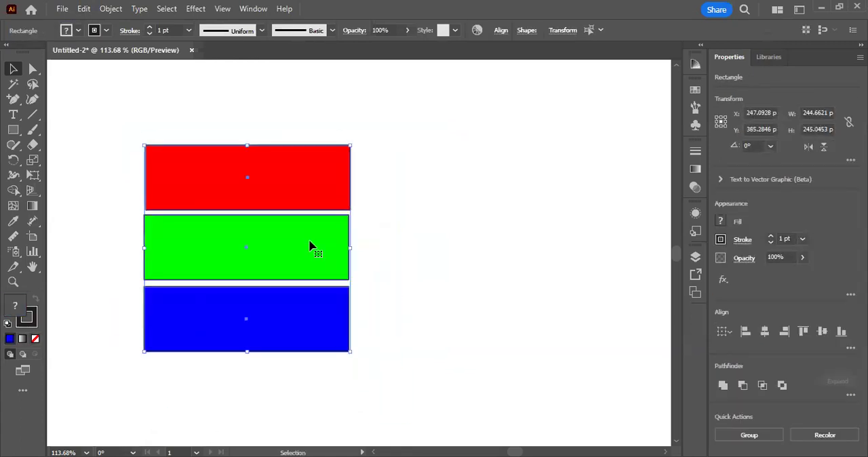
Step: Duplicate the red, green and blue rectangles together with copy and paste and place the copies to the right of the originals
key("ctrl+shift+a")
left_click(231, 175)
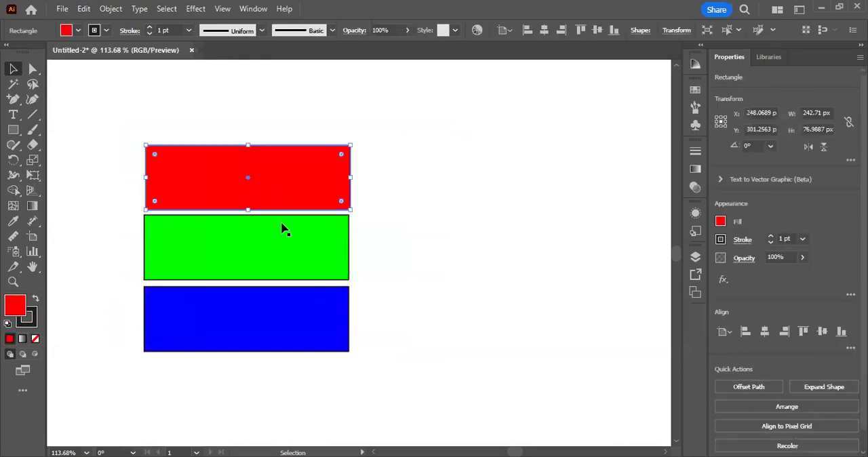
left_click(243, 246, "shift")
left_click(221, 337, "shift")
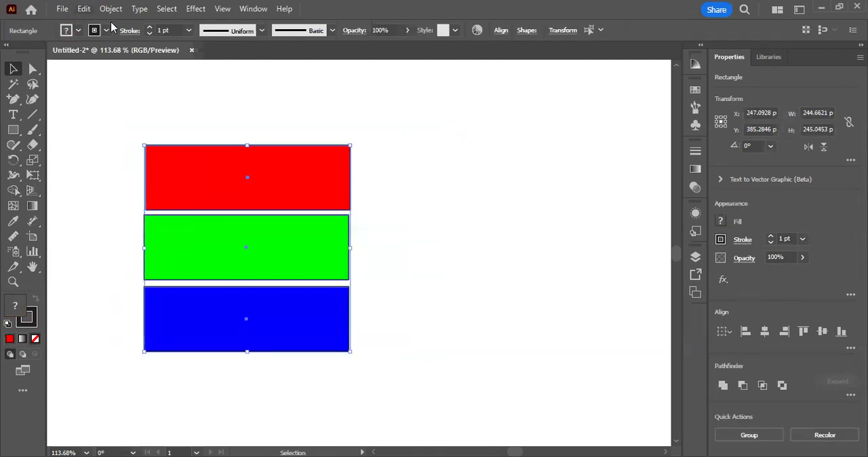
left_click(83, 8)
left_click(106, 70)
key("alt+e")
left_click(109, 85)
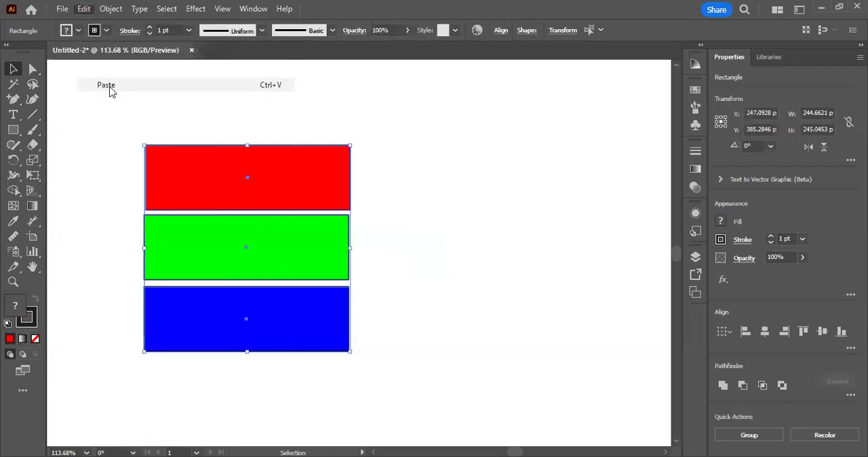
left_click_drag(313, 221, 422, 215)
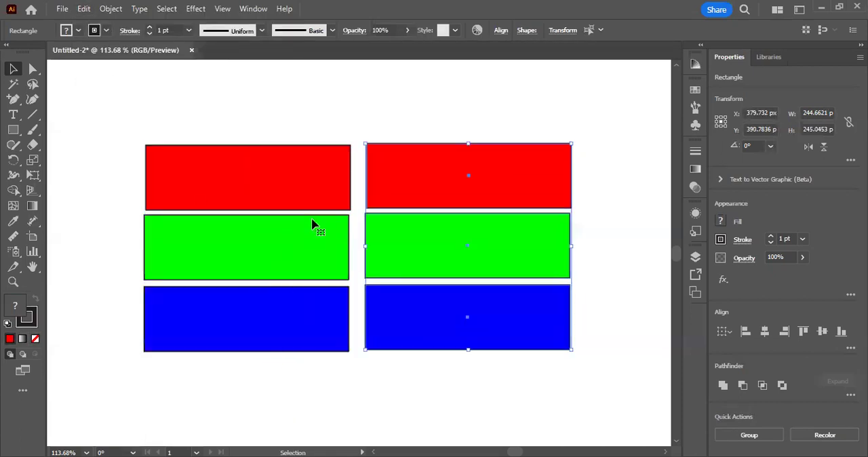
Step: Try duplicating both columns of rectangles together by repeated copy and paste
left_click(251, 98)
left_click(84, 8)
left_click(428, 126)
left_click_drag(429, 127, 332, 134)
left_click(240, 109)
key("a")
left_click_drag(220, 91, 388, 353)
key("ctrl+c")
key("ctrl+v")
key("ctrl+z")
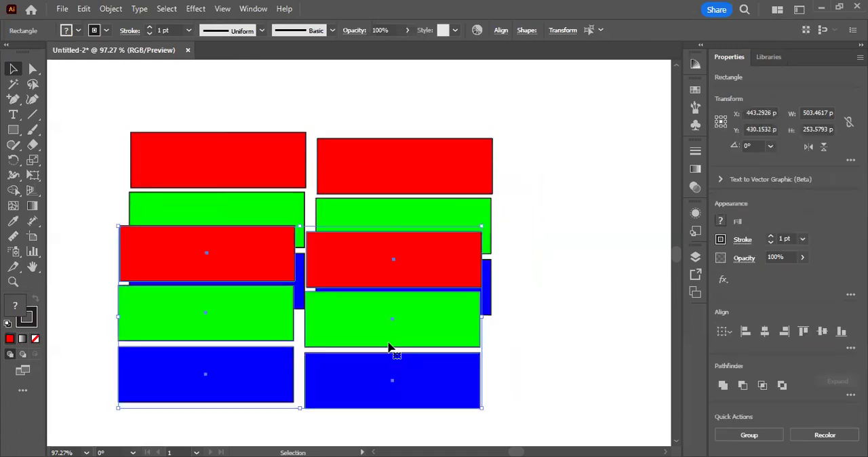
key("ctrl+v")
mouse_move(388, 342)
left_mouse_down()
mouse_move(470, 400)
mouse_move(380, 439)
mouse_move(400, 328)
left_mouse_up()
key("space")
scroll(392, 350, "up", 3)
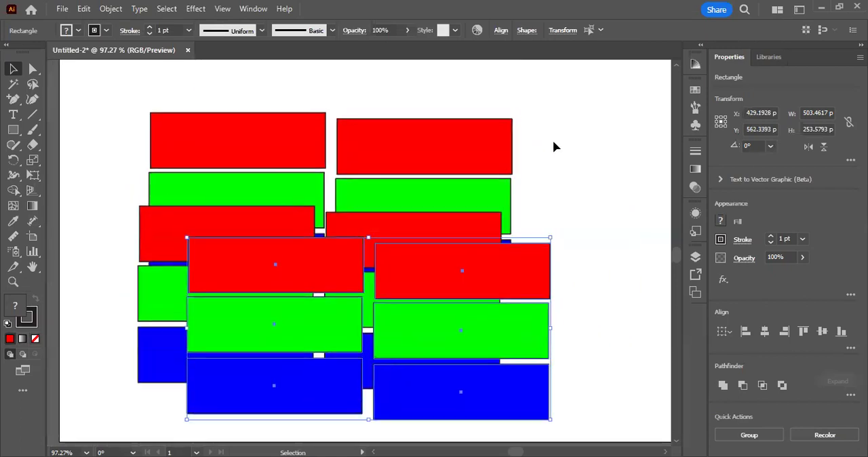
Step: Undo the pasted copies of both columns, leaving only the original six rectangles, and deselect everything
key("ctrl+z")
key("ctrl+z")
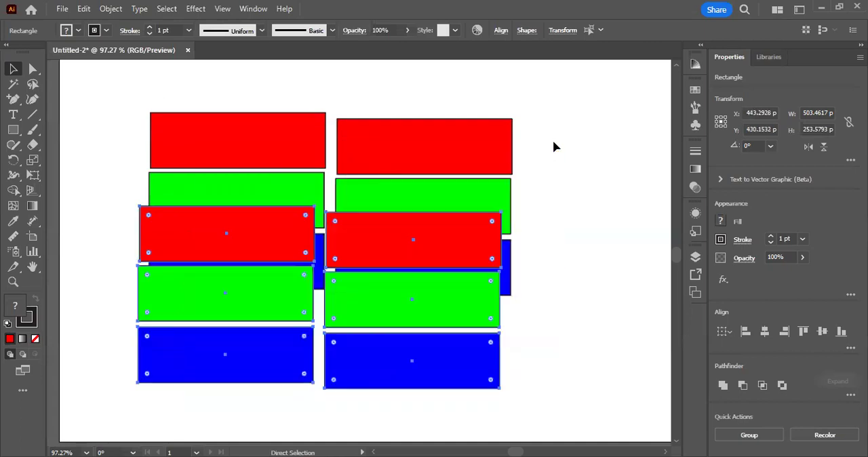
key("a")
key("ctrl+z")
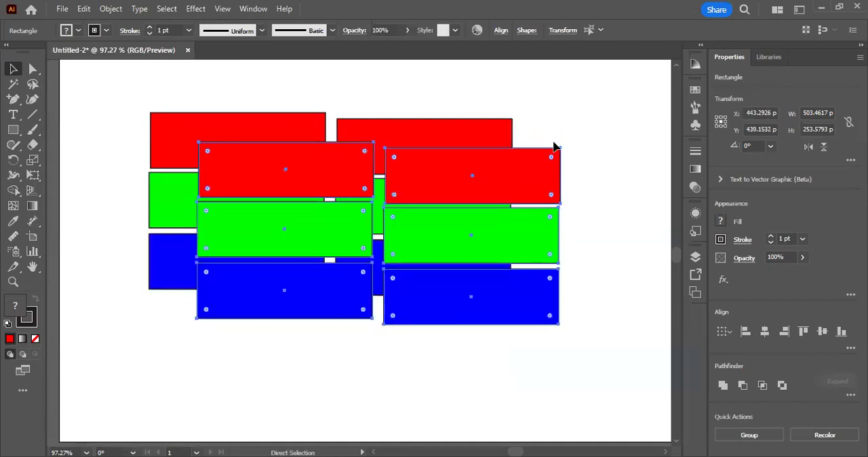
key("ctrl+z")
key("v")
left_click(557, 148)
Step: Move the right column of rectangles up to line up with the left column, and deselect it
left_click_drag(286, 146, 312, 172)
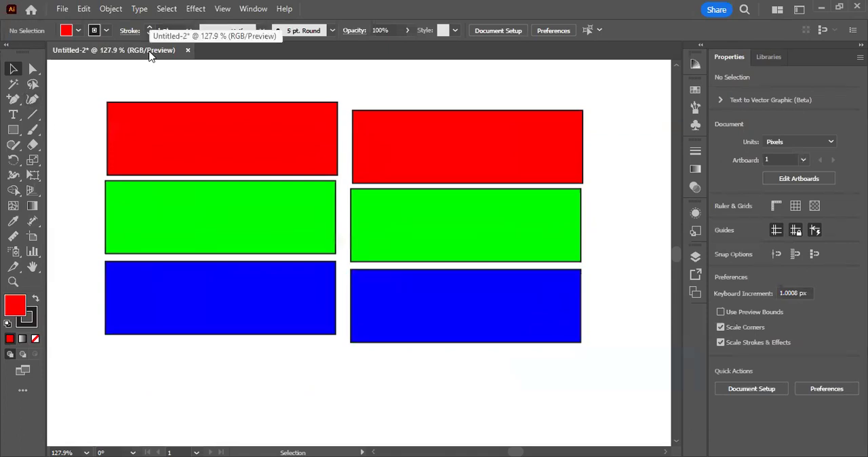
left_click_drag(358, 74, 478, 328)
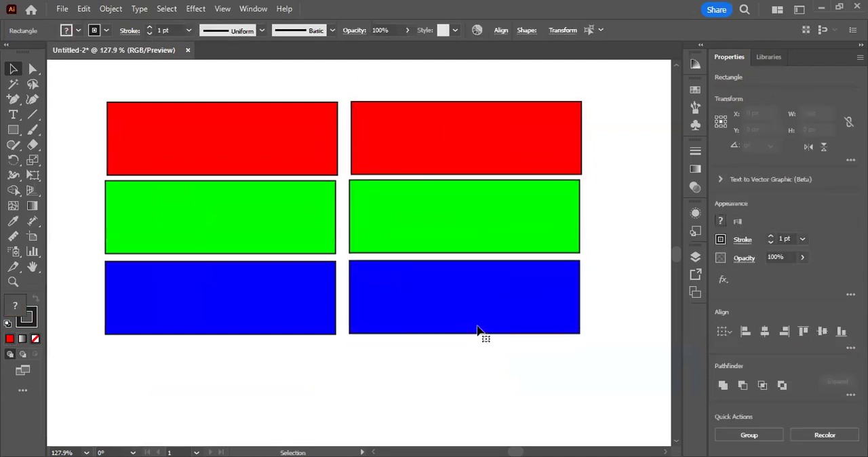
left_click(236, 83)
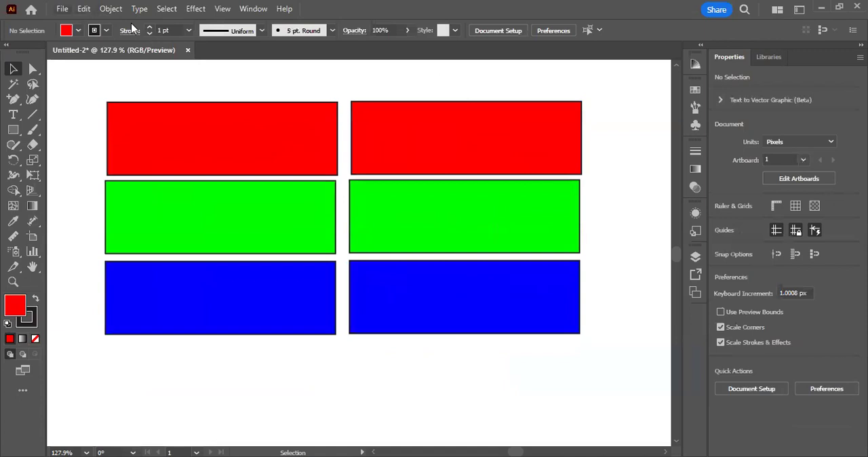
Step: Convert the document color mode to CMYK Color
left_click(62, 9)
mouse_move(151, 372)
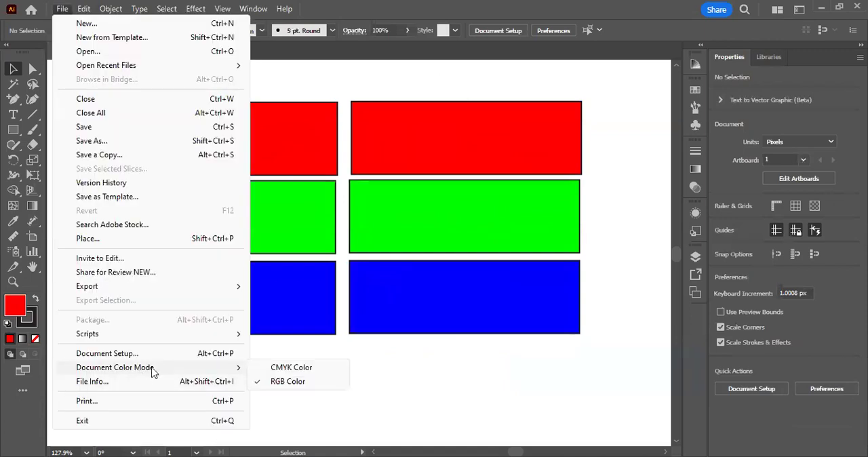
left_click(280, 368)
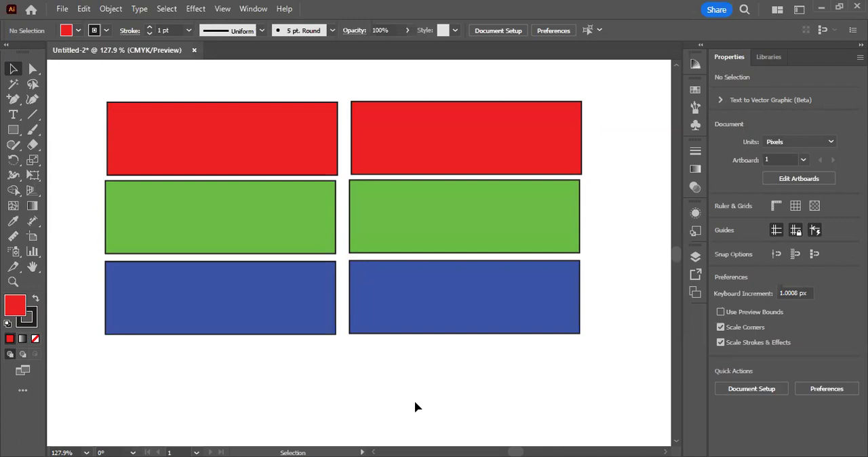
Step: Undo the document color conversion and redo it to compare the RGB and CMYK colors
left_click(83, 8)
left_click(127, 21)
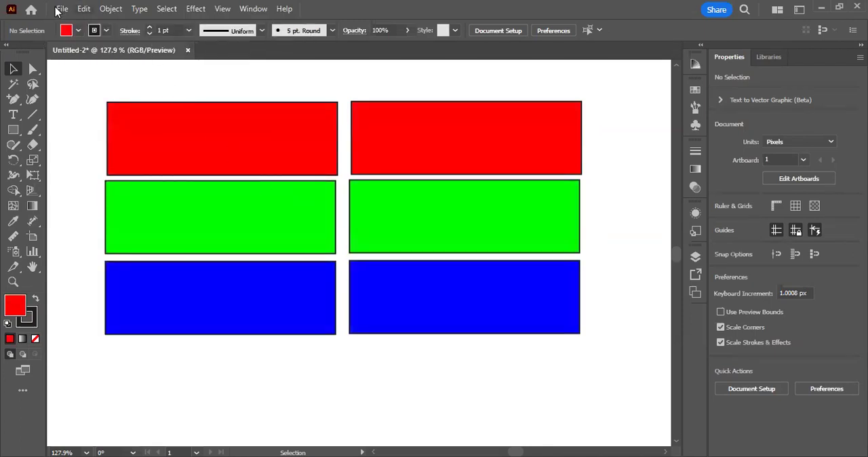
left_click(83, 8)
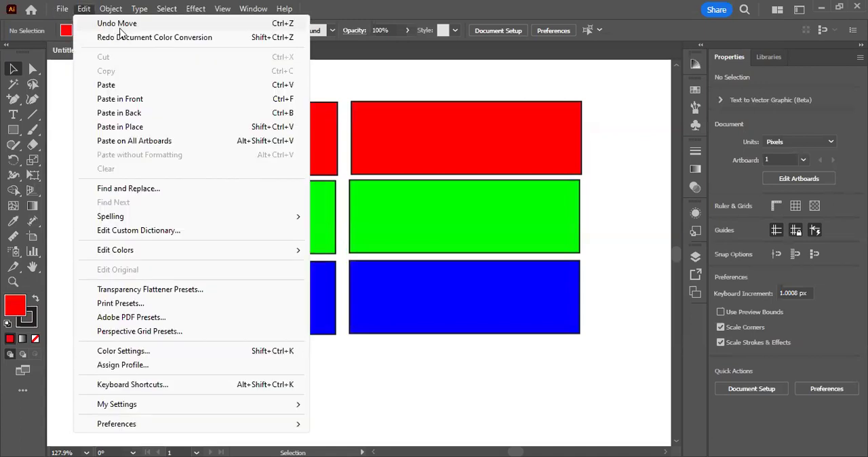
left_click(126, 38)
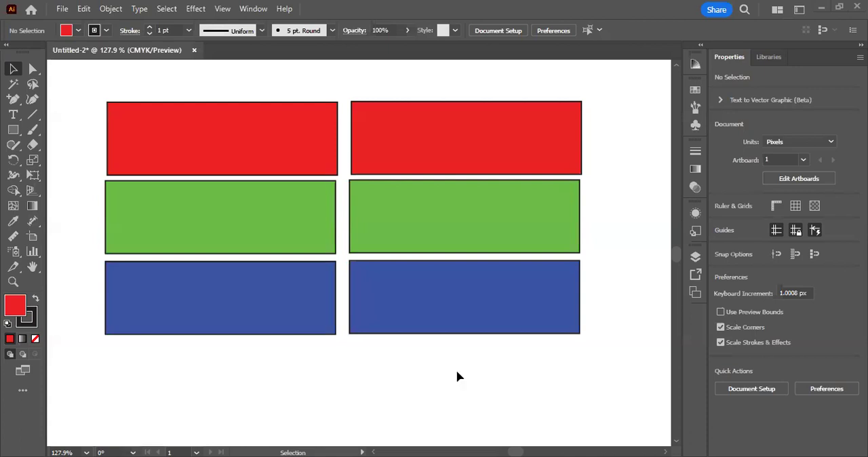
Step: Select all six colored rectangles and delete them from the artboard
scroll(250, 348, "up", 1)
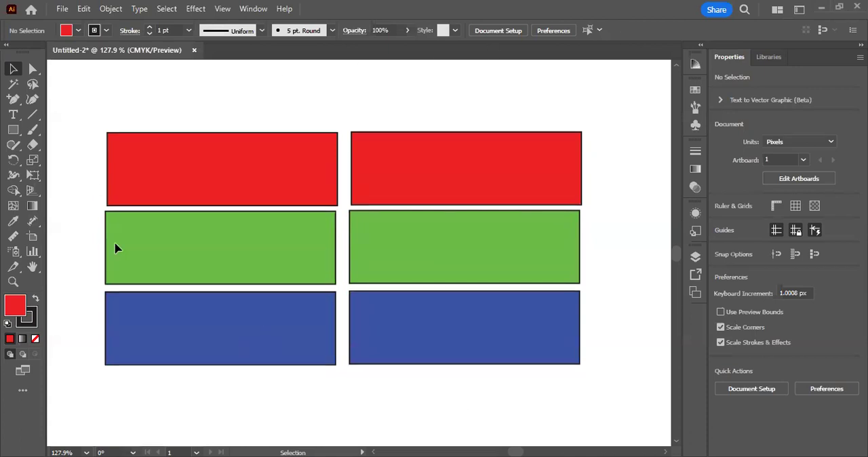
left_click_drag(93, 101, 523, 382)
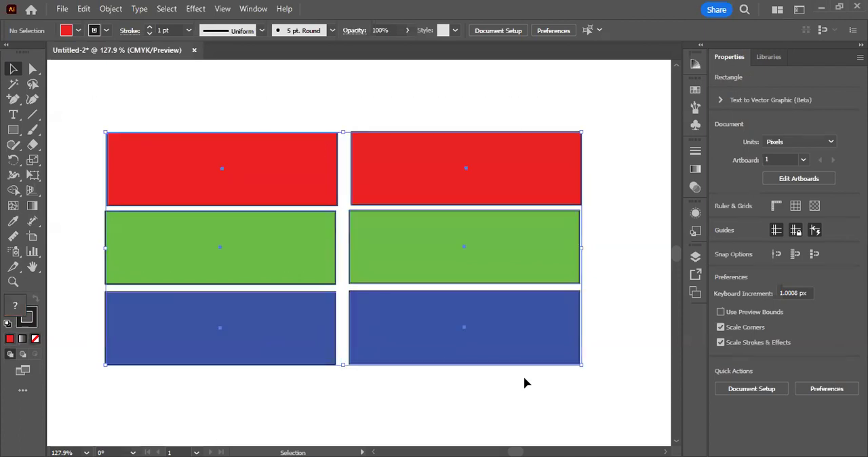
key("Delete")
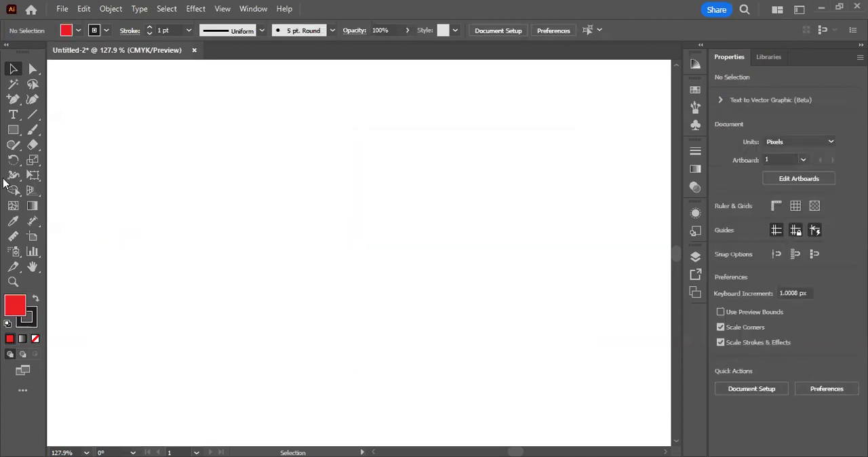
Step: Draw a red rectangle about 153 × 110 px in the upper part of the empty canvas and shift it slightly right
left_click(15, 131)
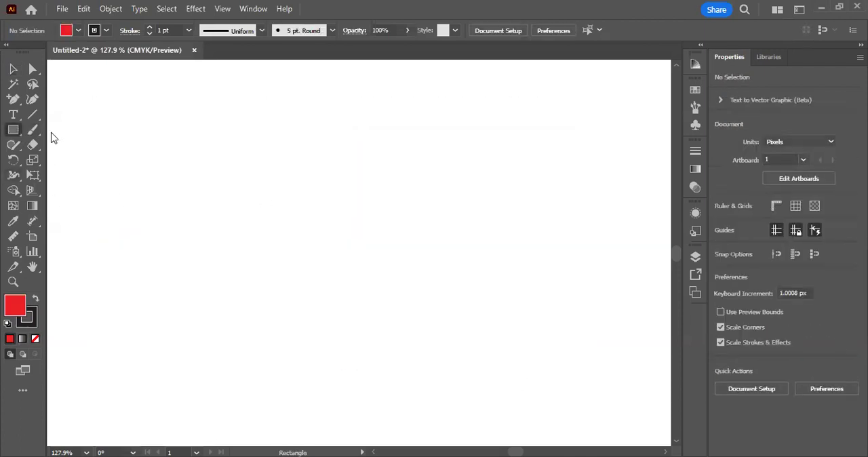
left_click_drag(215, 93, 361, 198)
left_click(13, 69)
left_click_drag(291, 169, 319, 174)
Step: Try rounding all corners of the red rectangle slightly, and undo the rounding
left_click(16, 132)
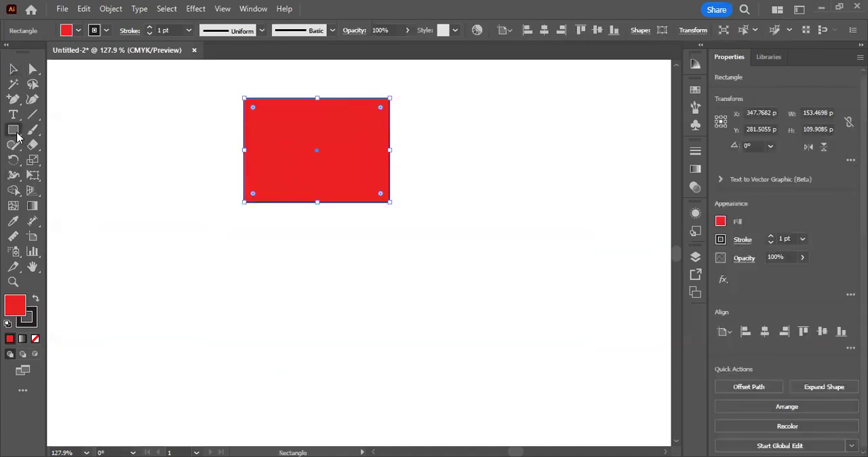
left_click(99, 145)
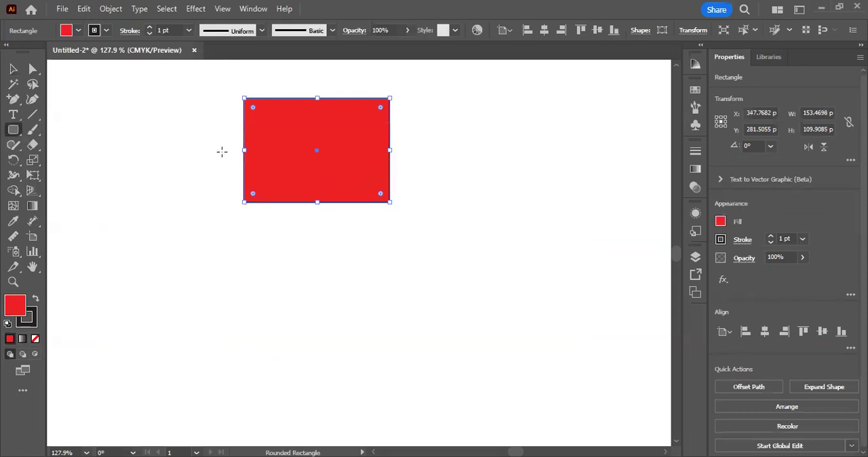
left_click_drag(252, 111, 262, 116)
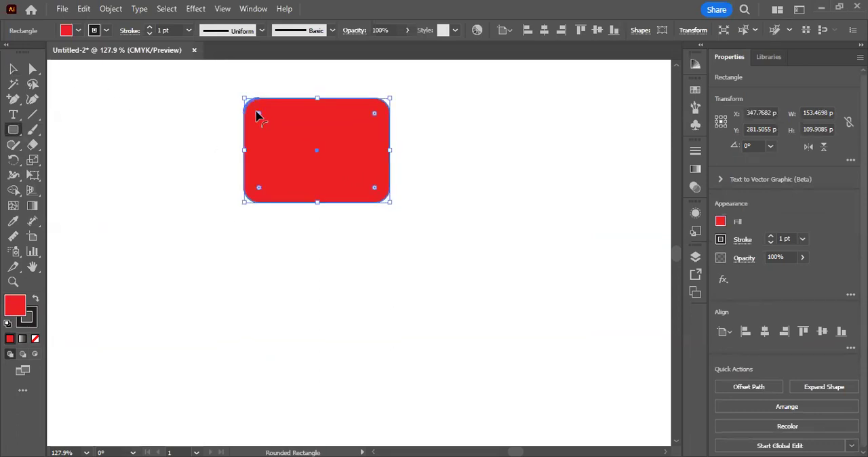
key("ctrl+z")
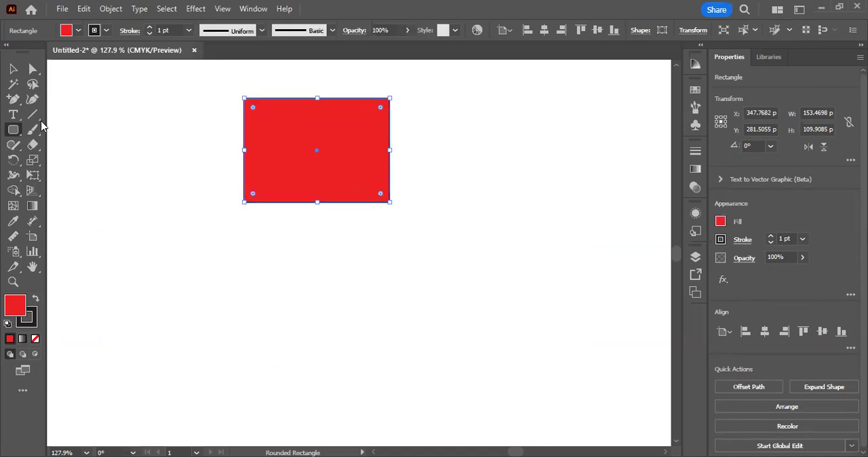
Step: Move the red rectangle down the canvas and slightly sideways into open space
left_click(13, 68)
left_click_drag(331, 120, 310, 192)
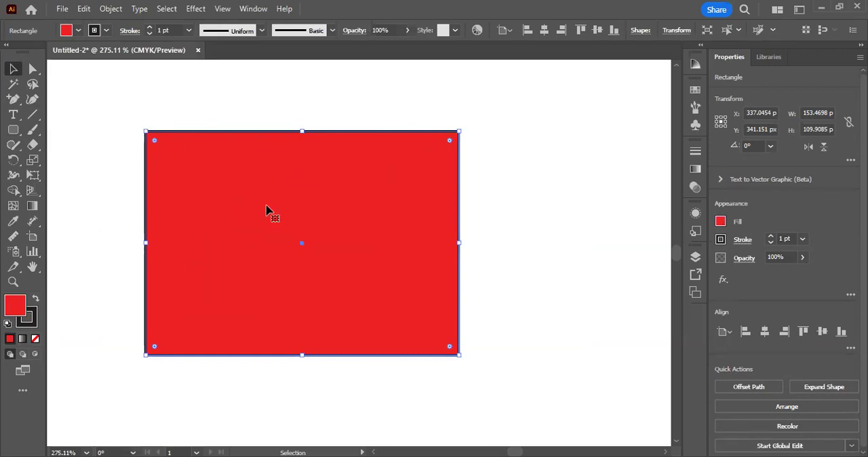
left_click_drag(246, 208, 270, 210)
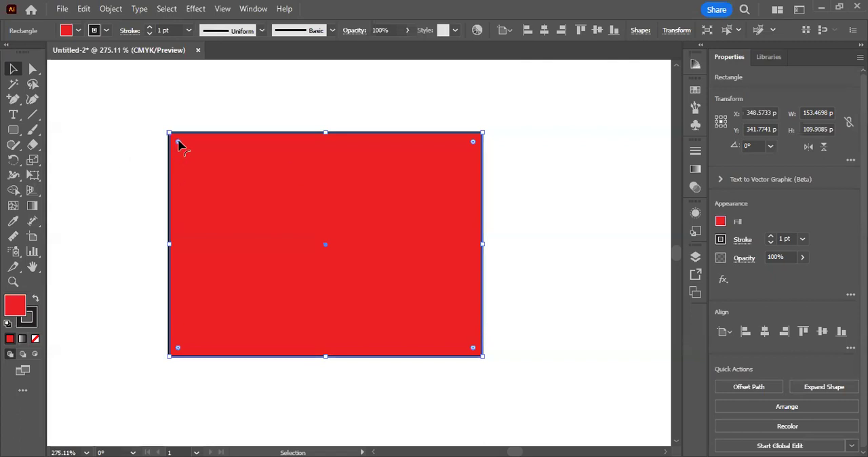
Step: Round all four rectangle corners to the maximum radius, return them to square corners, and deselect the rectangle
left_click_drag(178, 142, 274, 225)
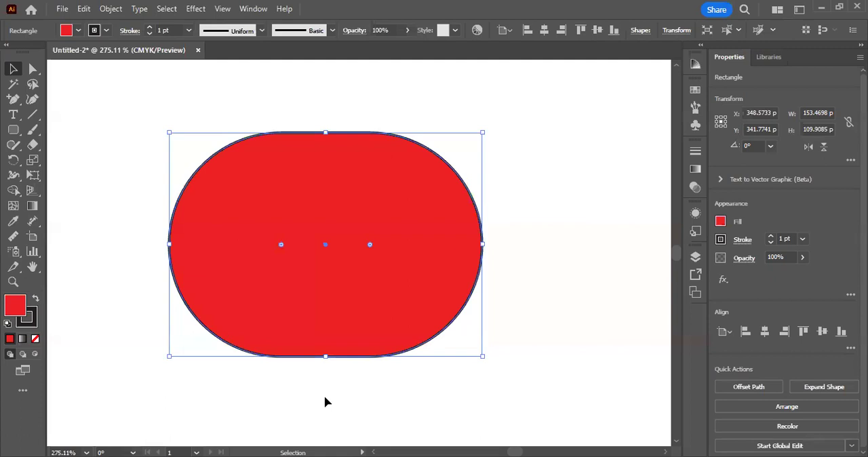
left_click_drag(280, 246, 145, 108)
left_click(556, 199)
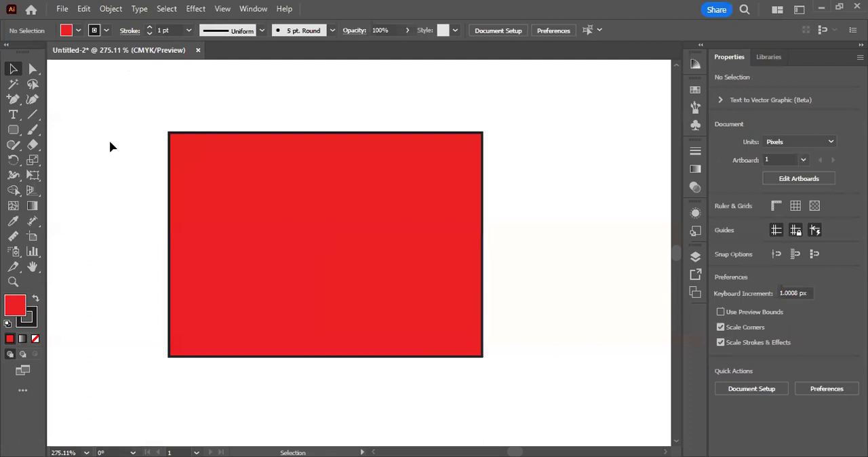
Step: Compare how the Selection and Direct Selection tools select the red rectangle
left_click(224, 214)
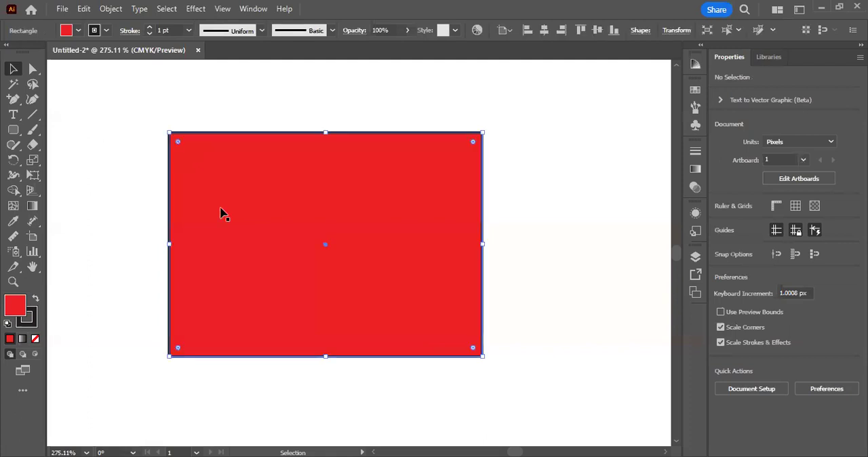
left_click(124, 140)
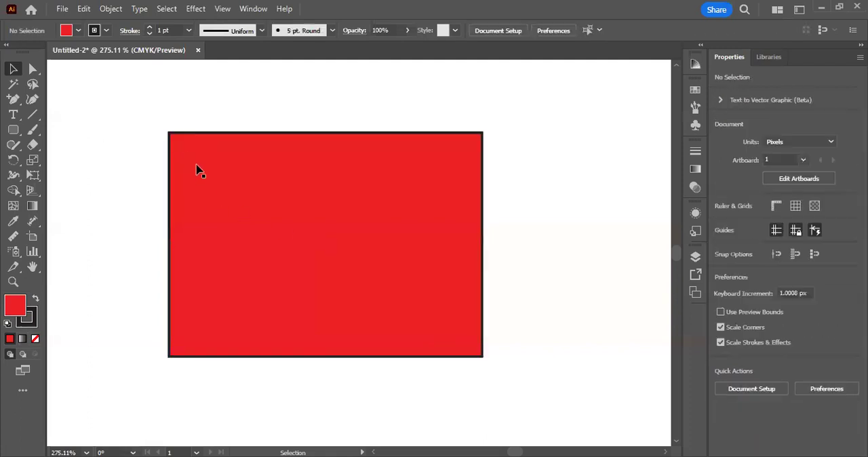
left_click(246, 296)
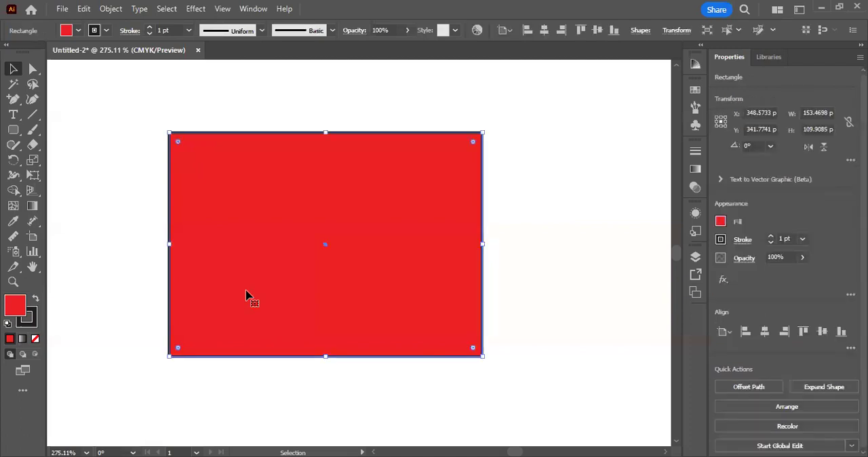
left_click(97, 138)
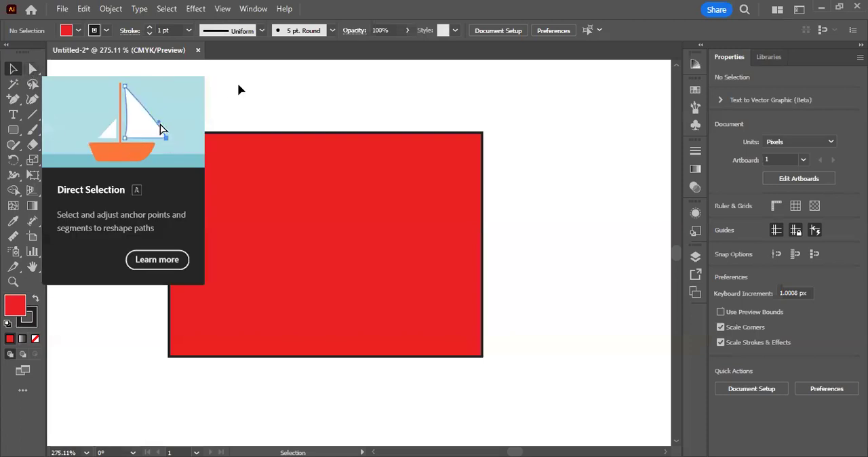
left_click(30, 70)
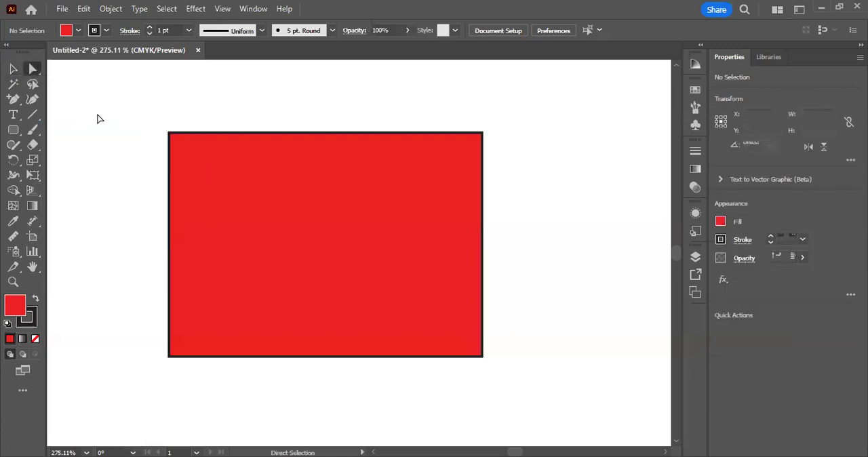
left_click(196, 150)
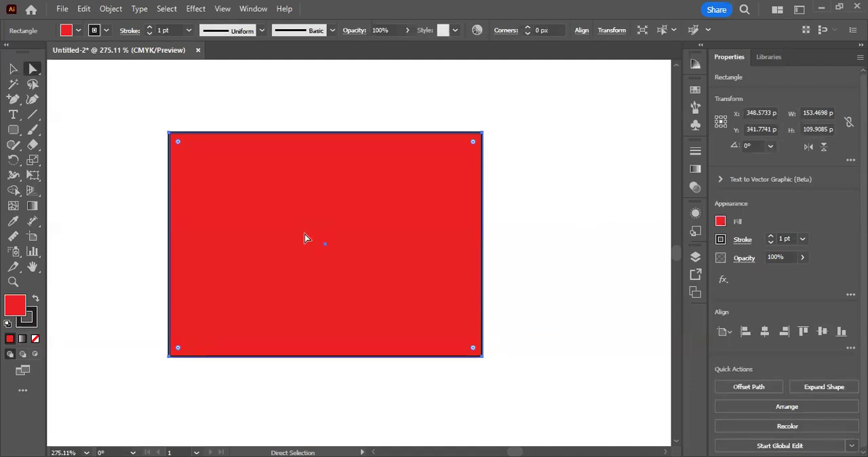
left_click(13, 69)
left_click(113, 116)
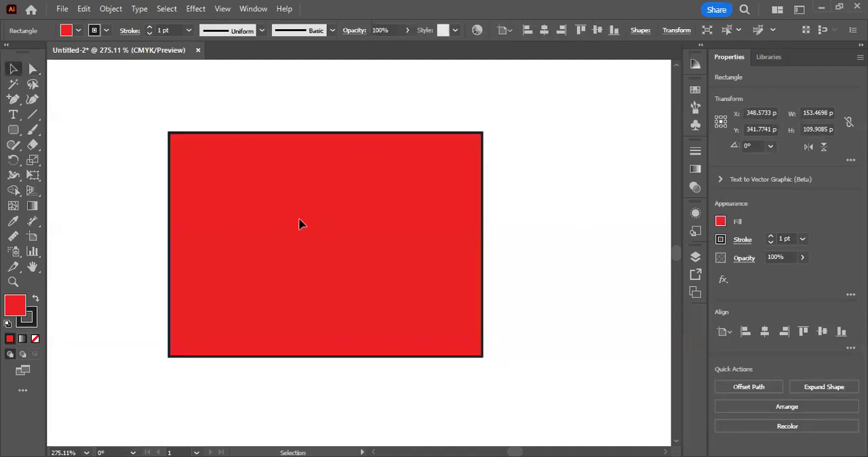
Step: Reposition the whole red rectangle, first with the Selection tool and again with the Direct Selection tool
left_click(299, 220)
left_click_drag(314, 171, 365, 168)
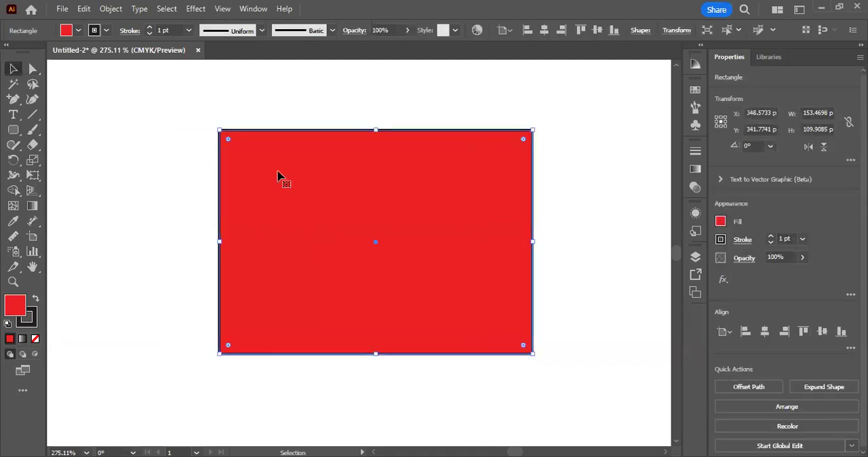
left_click(31, 70)
left_click_drag(273, 265, 229, 262)
left_click_drag(308, 274, 232, 282)
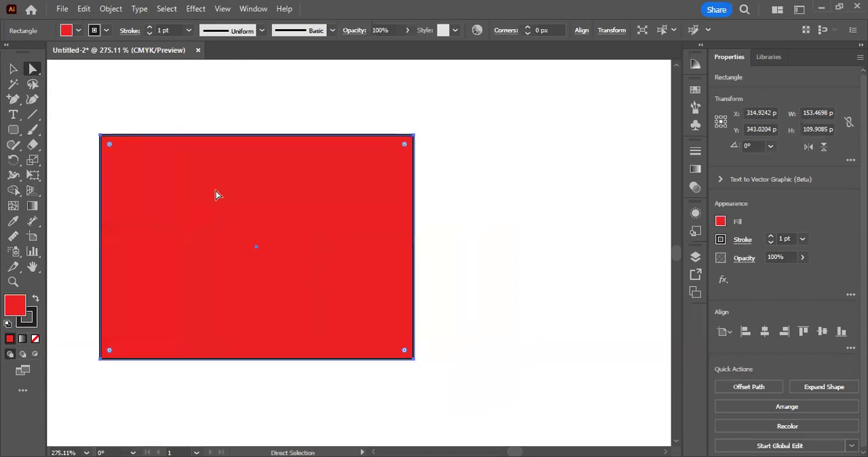
left_click_drag(216, 195, 271, 190)
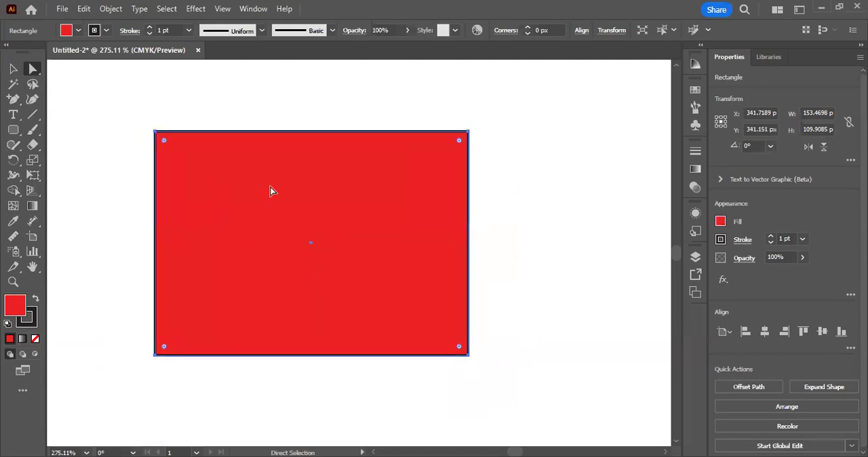
Step: Resize the rectangle from its corners to about 171 × 115 px, and move it slightly right and down with the Direct Selection tool
key("v")
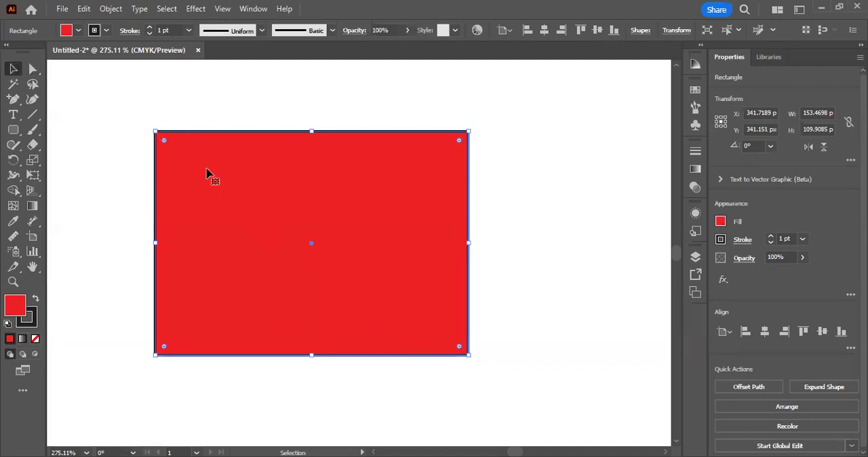
left_click_drag(154, 132, 129, 109)
left_click_drag(471, 108, 479, 121)
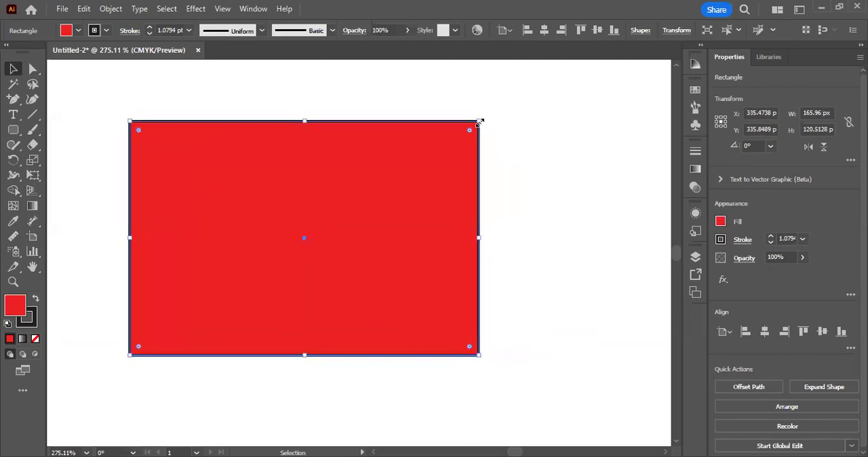
left_click(32, 70)
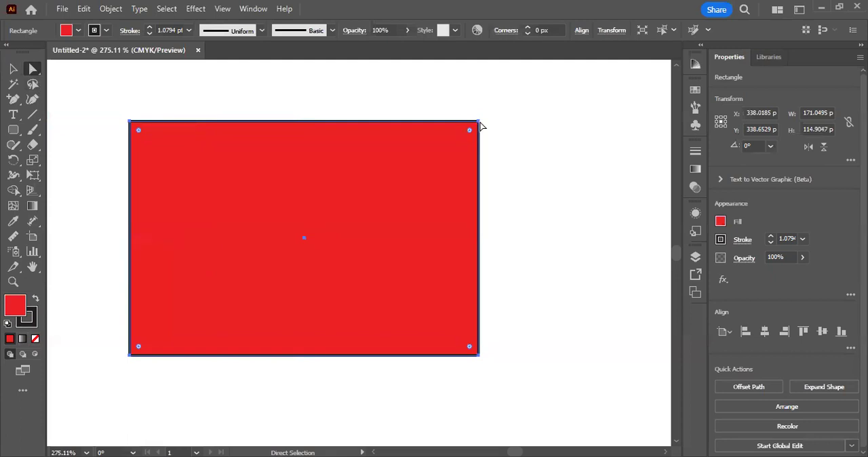
left_click_drag(276, 240, 307, 249)
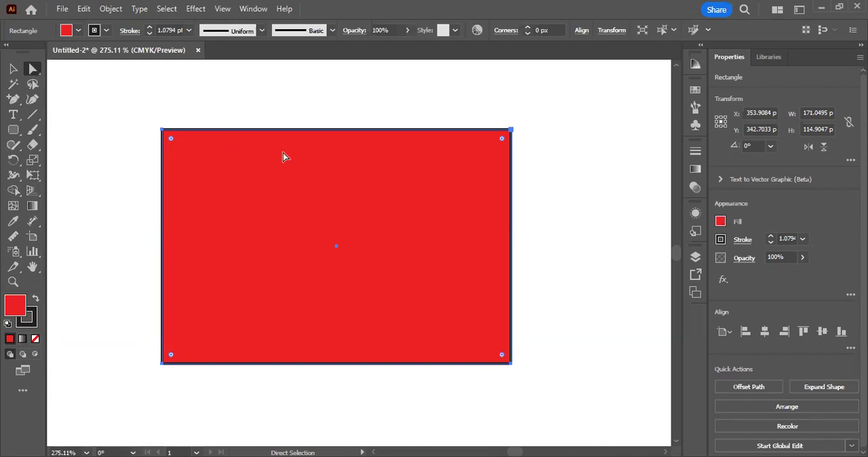
Step: Round only the rectangle's lower-left corner to a radius of about 42 px and its upper-right corner to about 79 px
left_click(512, 129)
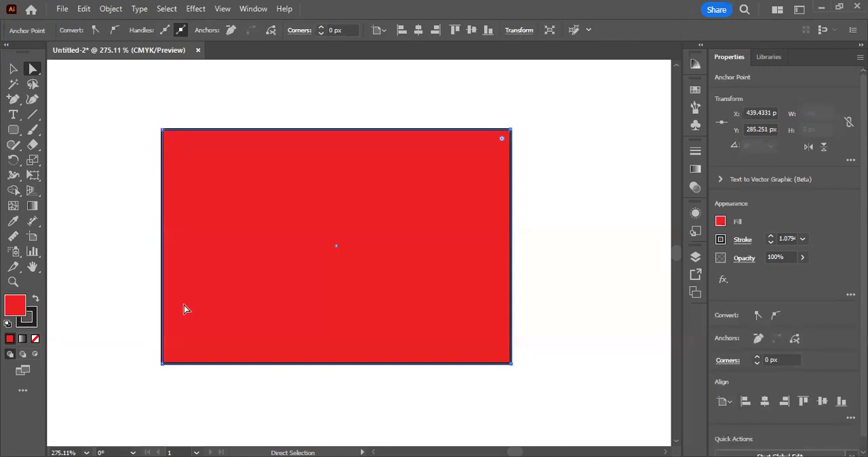
left_click(162, 364)
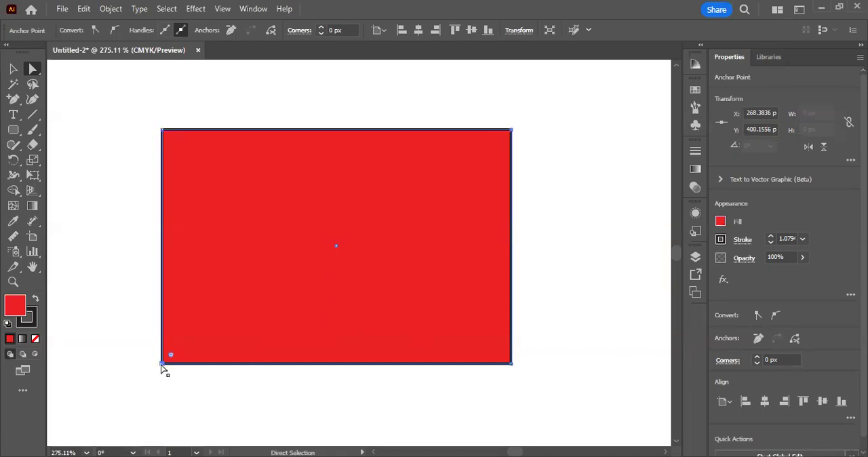
left_click_drag(172, 357, 249, 278)
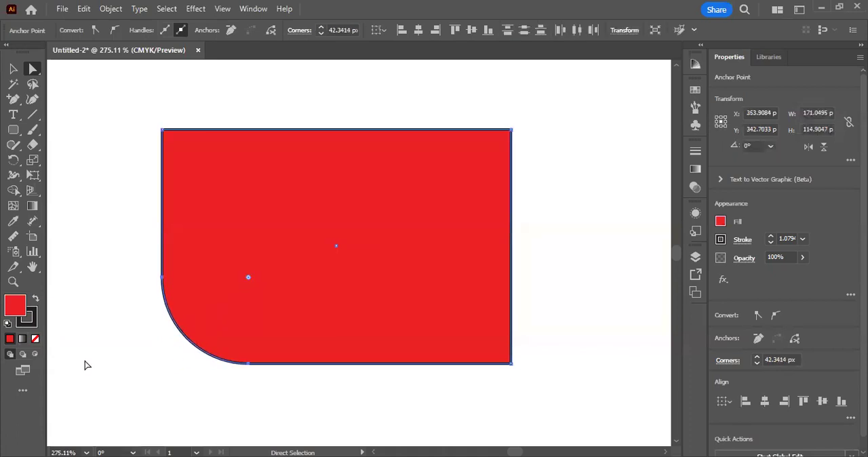
left_click(511, 130)
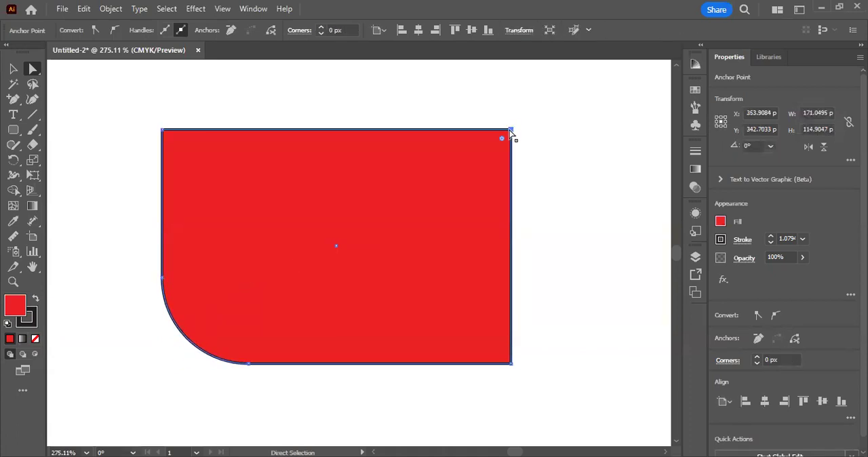
left_click_drag(500, 140, 351, 289)
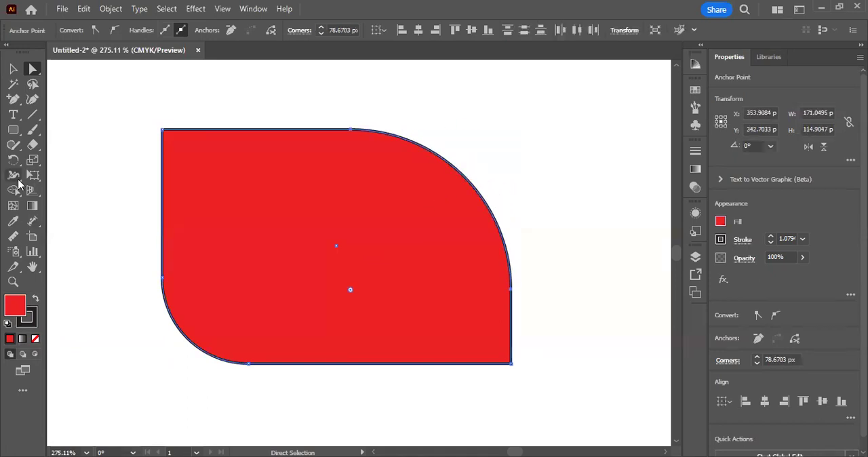
Step: Draw a second red rectangle about 145 × 128 px to the right of the rounded shape and keep it selected
left_click(13, 69)
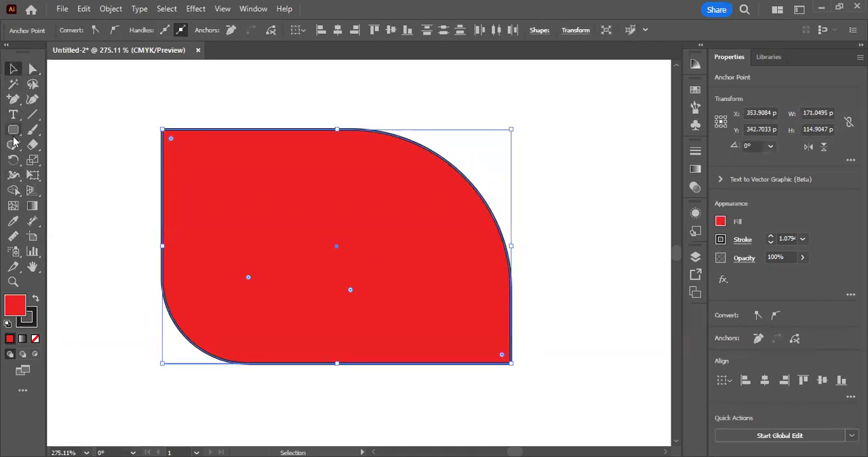
left_click(13, 134)
key("m")
scroll(237, 217, "down", 2)
key("ctrl+space")
left_click_drag(333, 292, 178, 310)
left_click_drag(419, 120, 639, 313)
left_click(32, 69)
left_click(12, 71)
left_click(235, 99)
key("space")
left_click_drag(630, 238, 527, 235)
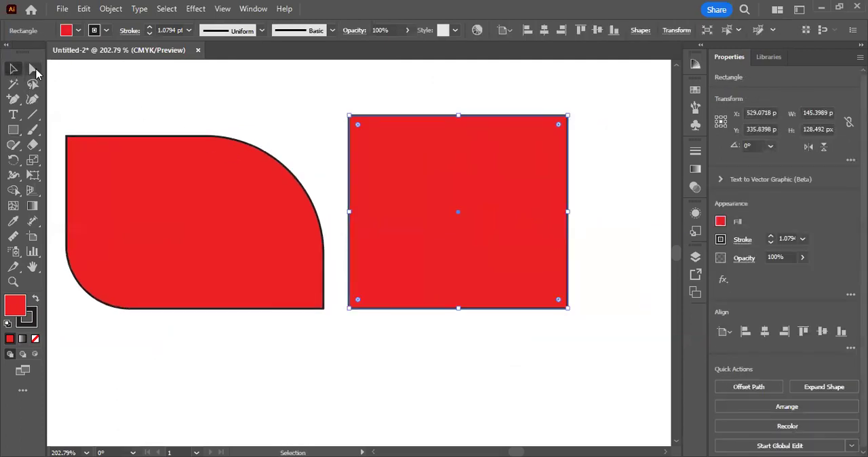
Step: Round the second rectangle's upper-right and lower-left corners to about 128 px, making a leaf, and switch to the Selection tool
left_click(32, 68)
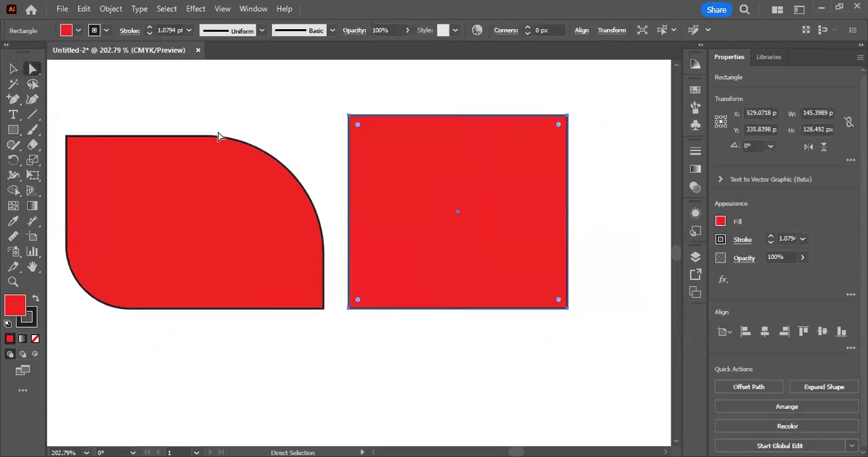
left_click(567, 115)
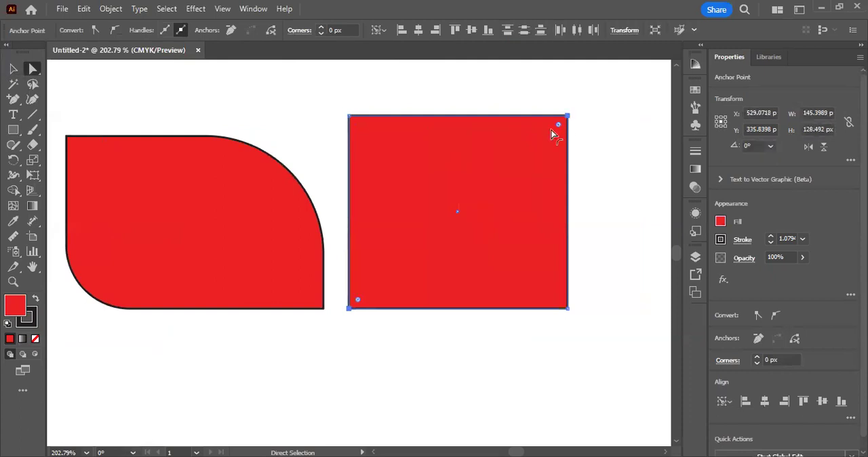
left_click_drag(558, 128, 391, 343)
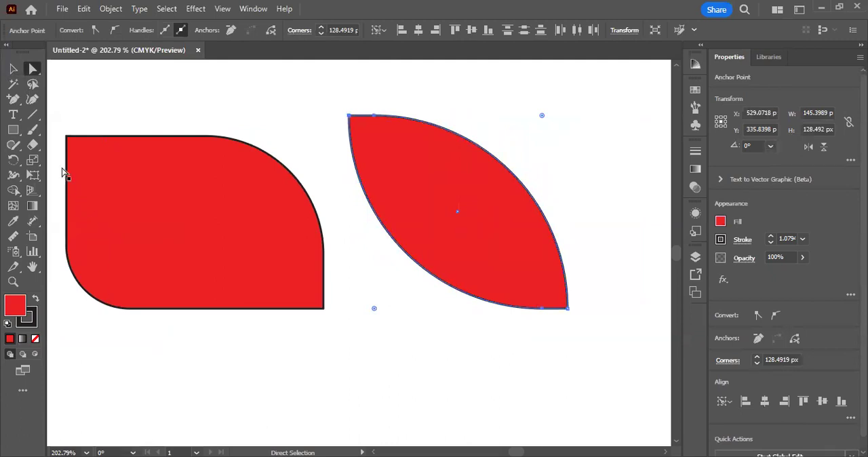
left_click(15, 71)
left_click(305, 127)
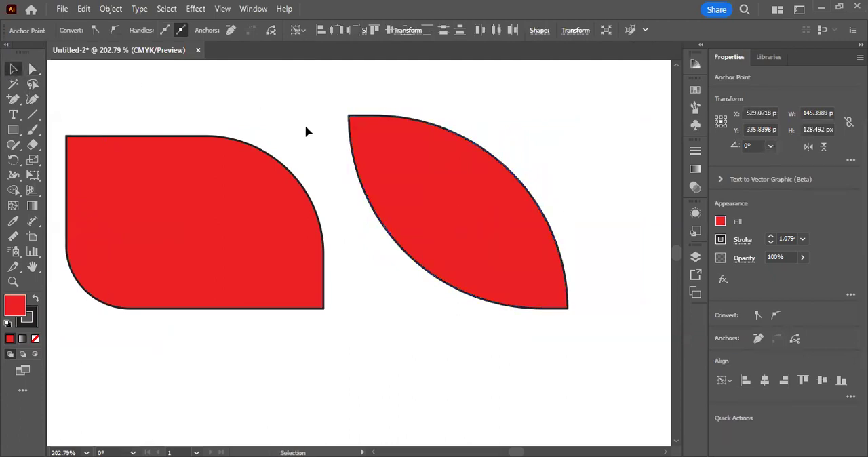
Step: Fill the leaf shape with dark green 3a6d05 and keep it selected
key("ctrl+z")
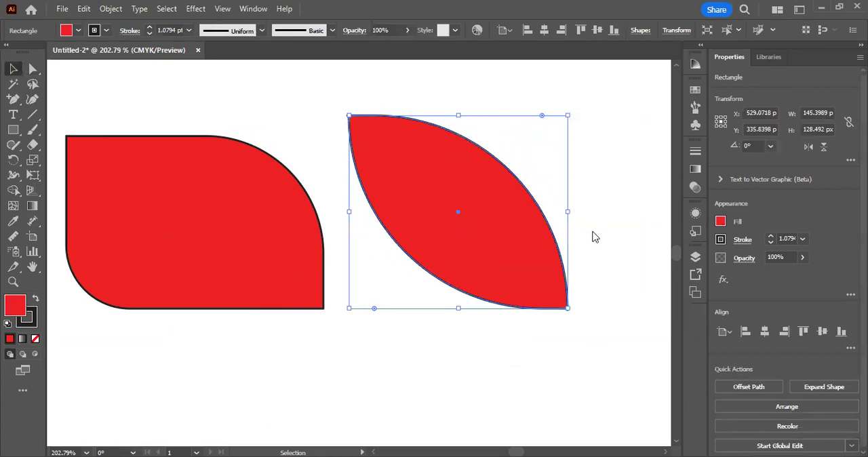
type("3a6d05")
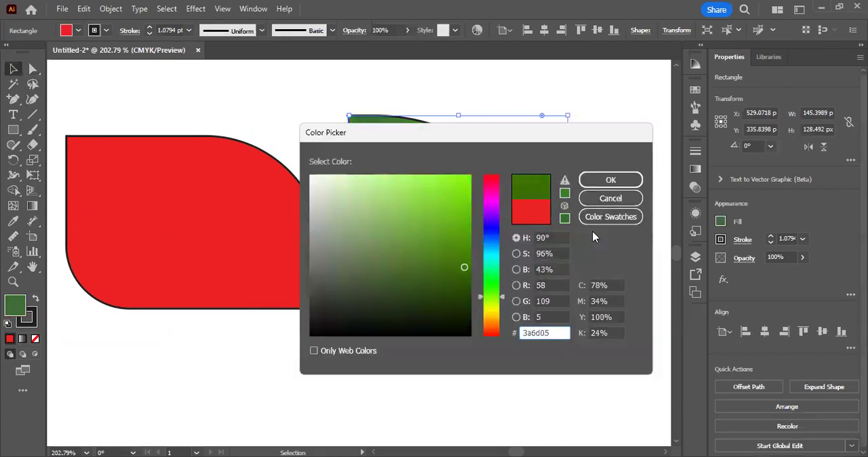
left_click(610, 179)
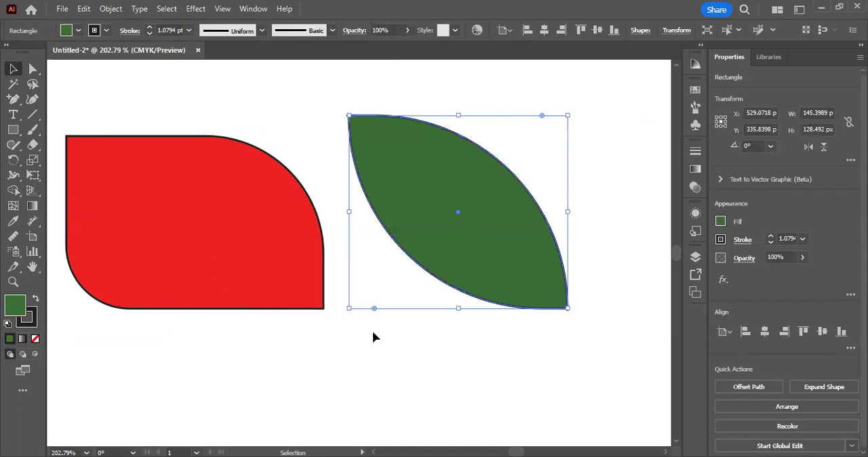
left_click(374, 337)
key("ctrl+z")
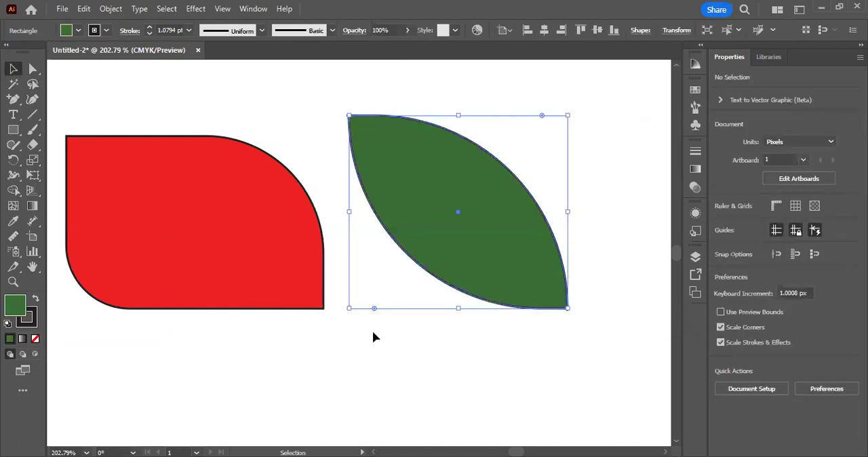
Step: Remove the leaf's stroke, put away the Color panel, and shift the leaf slightly to the left and down
left_click(33, 326)
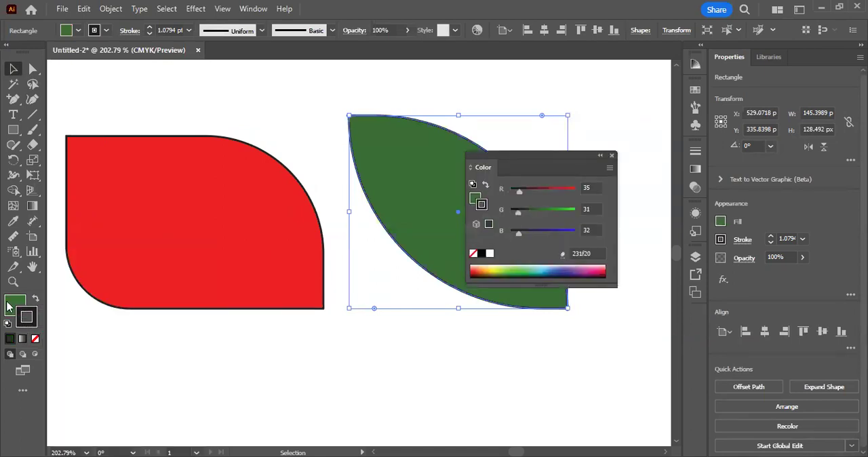
left_click(36, 340)
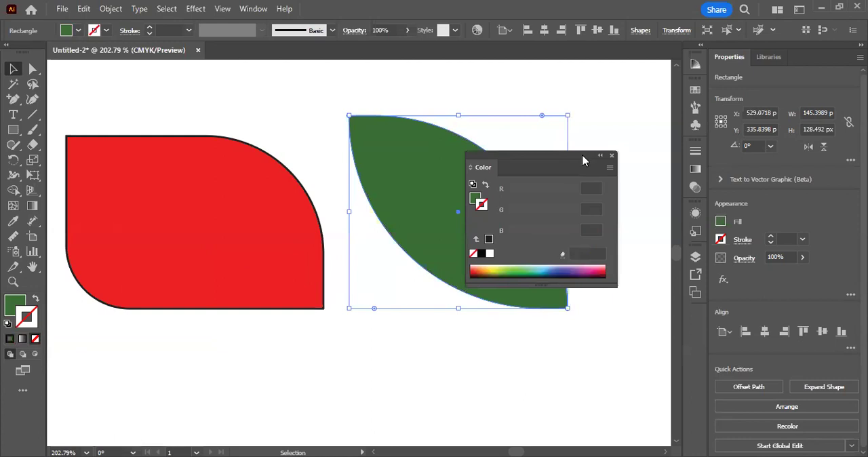
left_click(599, 157)
left_click(586, 272)
mouse_move(568, 272)
left_mouse_down()
mouse_move(539, 273)
mouse_move(568, 275)
left_mouse_up()
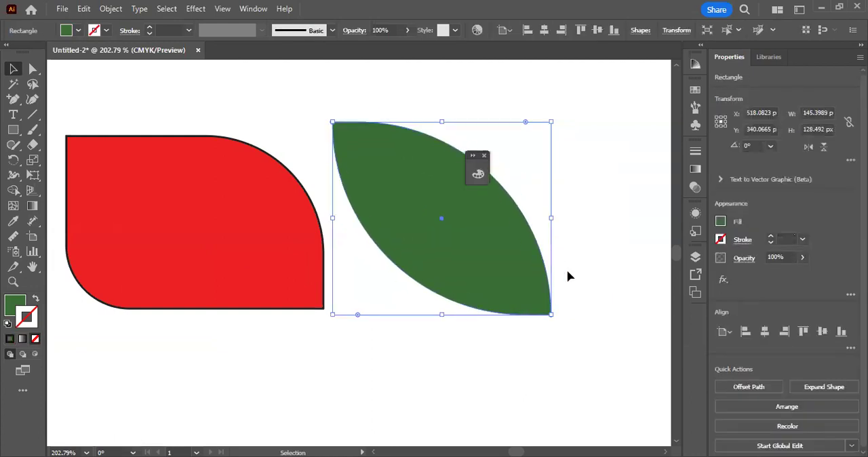
left_click(620, 192)
left_click(490, 197)
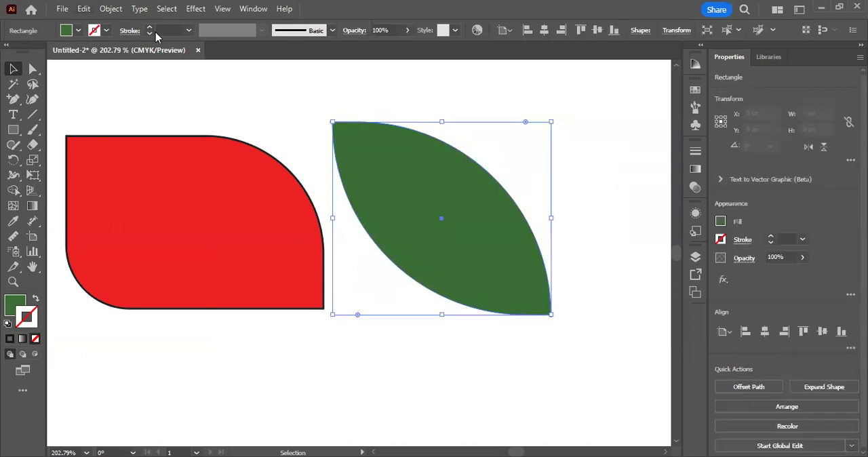
Step: Nudge the dark green leaf so its centre sits at about X 523 px, Y 342 px
left_click(83, 8)
left_click(74, 65)
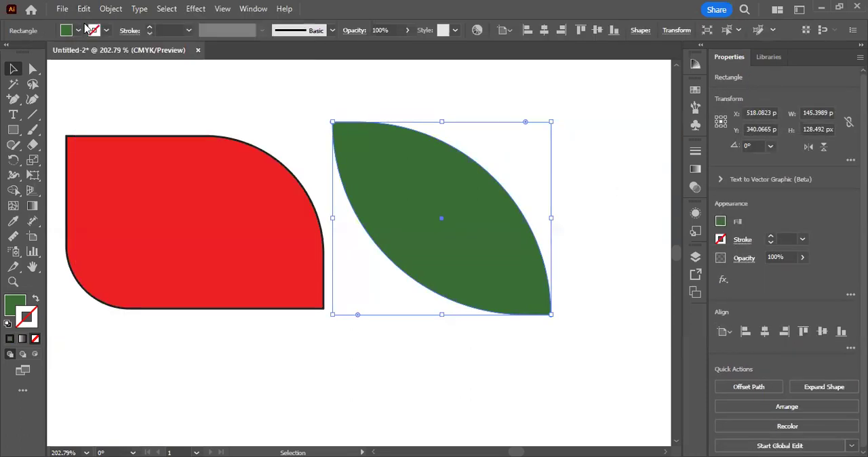
left_click(83, 8)
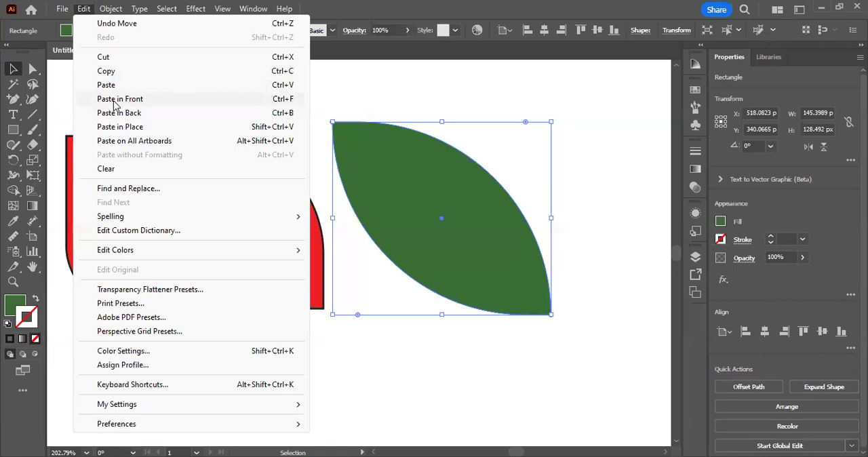
left_click(393, 112)
key("ctrl+z")
key("ctrl+z")
key("Up")
key("Up")
key("Up")
key("Up")
key("Up")
key("Up")
key("Up")
key("Up")
key("Up")
key("Up")
key("Up")
key("Up")
key("Up")
key("Up")
key("Up")
key("Up")
key("Up")
key("Up")
key("Up")
key("Up")
key("Left")
key("Left")
key("Left")
key("Left")
key("Left")
key("Left")
key("Left")
key("Left")
key("Left")
key("Left")
key("Left")
key("Left")
key("Right")
key("Right")
key("Right")
key("Right")
key("Right")
key("Right")
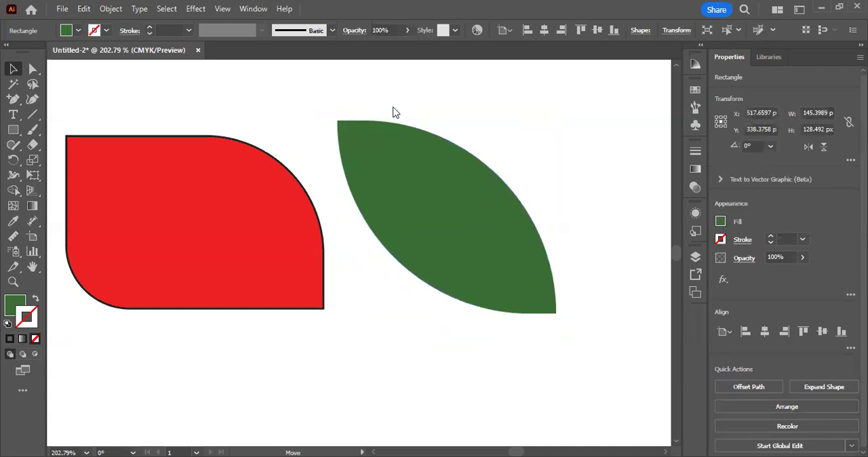
left_click_drag(394, 107, 397, 112)
Step: Copy the dark green leaf and paste the duplicate directly in front of it
left_click(84, 8)
left_click(108, 72)
left_click(84, 8)
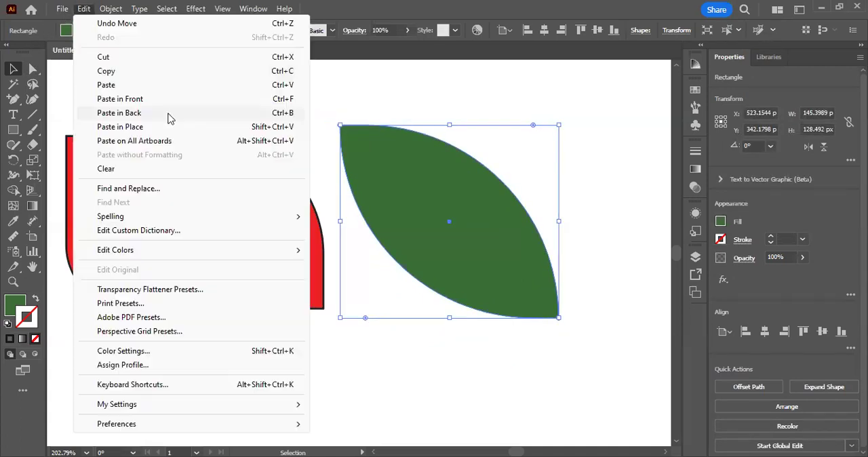
left_click(133, 100)
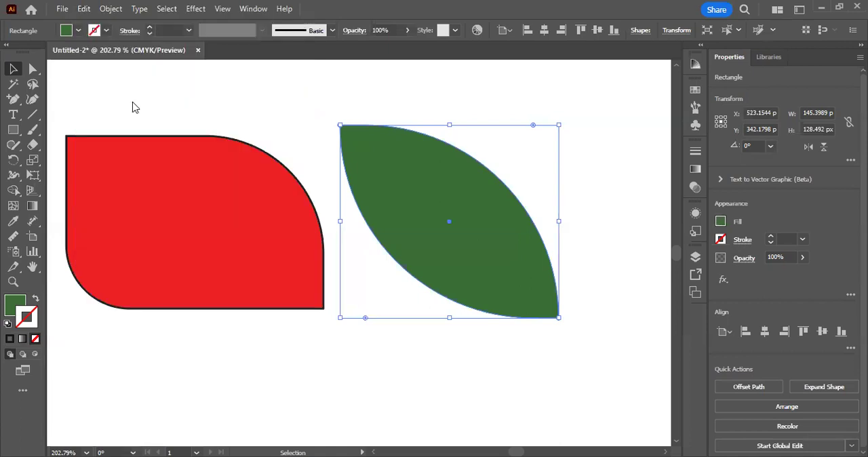
Step: Change the front leaf copy's fill to lighter green 37a028
left_click(25, 310)
double_click(15, 306)
left_click_drag(391, 267, 431, 234)
left_click(610, 180)
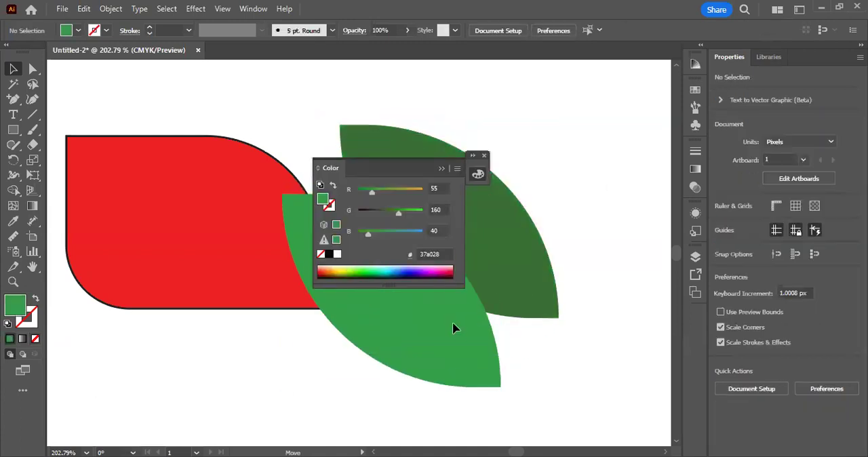
Step: Try moving the light green copy down and left off the dark leaf, and undo the move
left_click(453, 321)
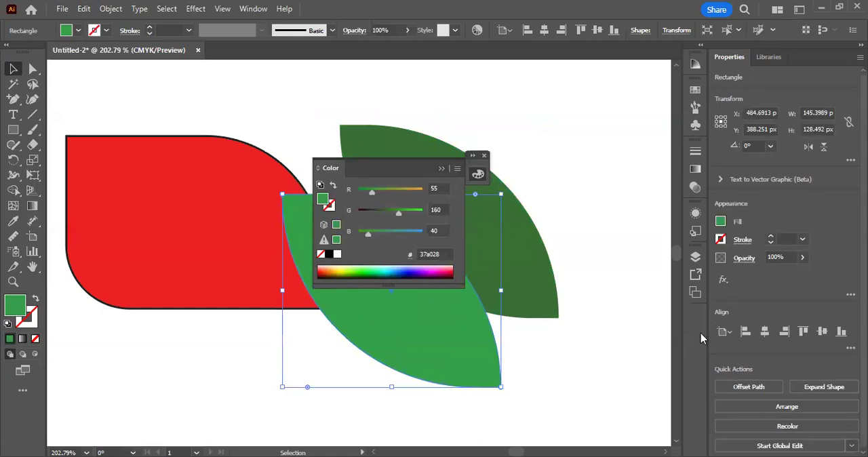
left_click_drag(701, 327, 699, 326)
left_click(411, 326)
key("ctrl+z")
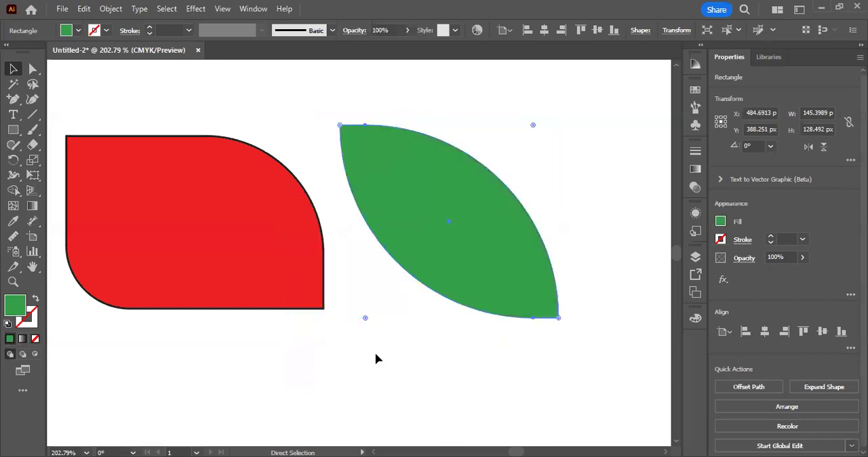
left_click(401, 360)
Step: Resize the red rounded shape to about 125 × 55 px and move it to the right and down
left_click_drag(448, 351, 482, 352)
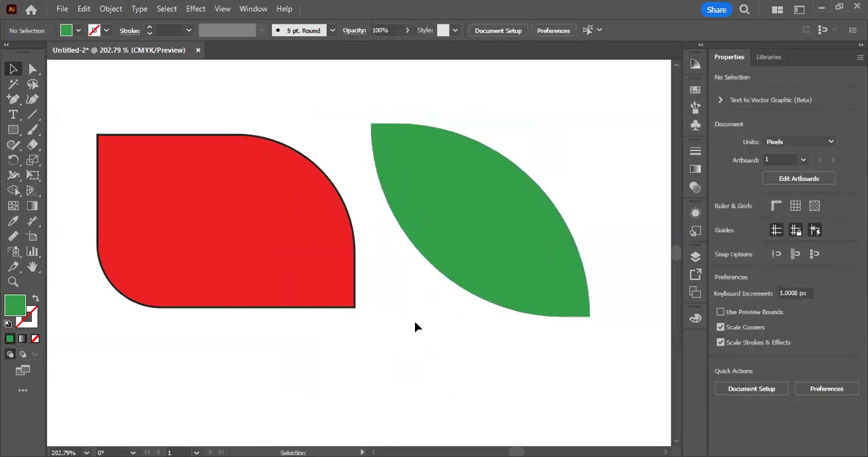
left_click(272, 226)
left_click_drag(355, 220, 286, 220)
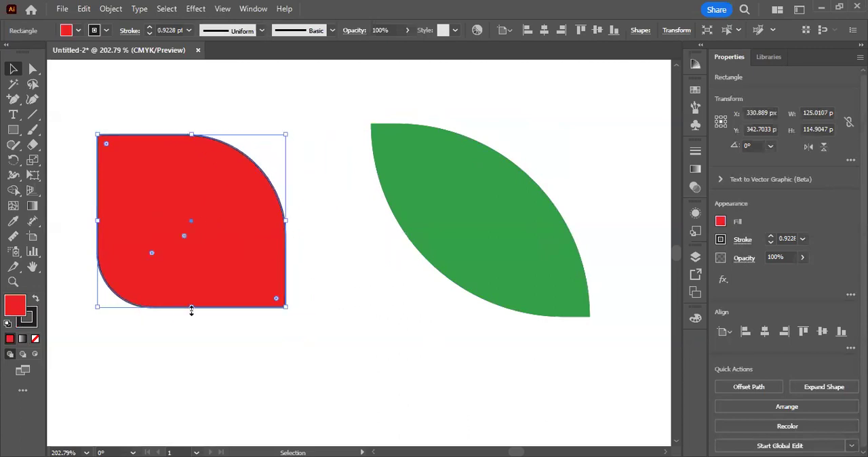
left_click_drag(195, 308, 211, 220)
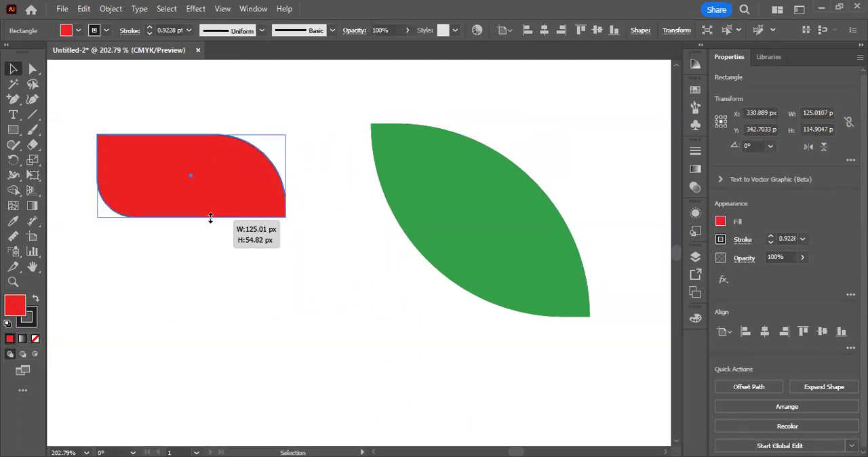
key("ctrl+h")
left_click_drag(207, 190, 234, 231)
left_click(195, 169)
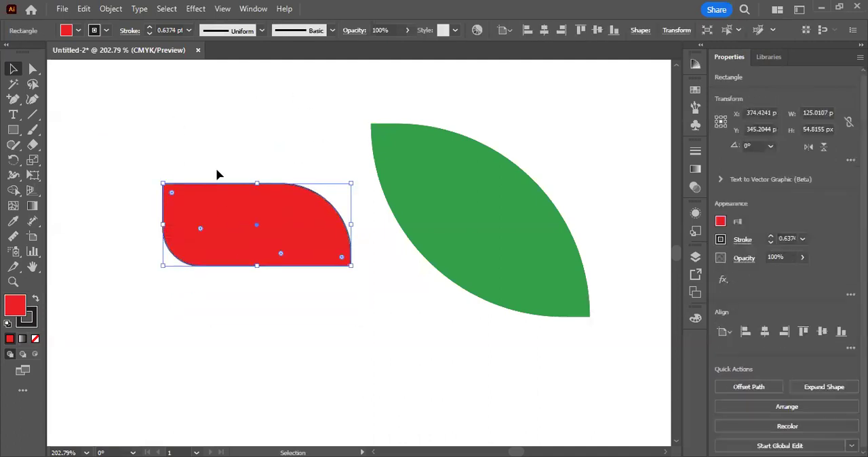
Step: Narrow the red shape to about 109 px wide, scale it down slightly in proportion about its centre, and deselect it
left_click_drag(352, 225, 327, 239)
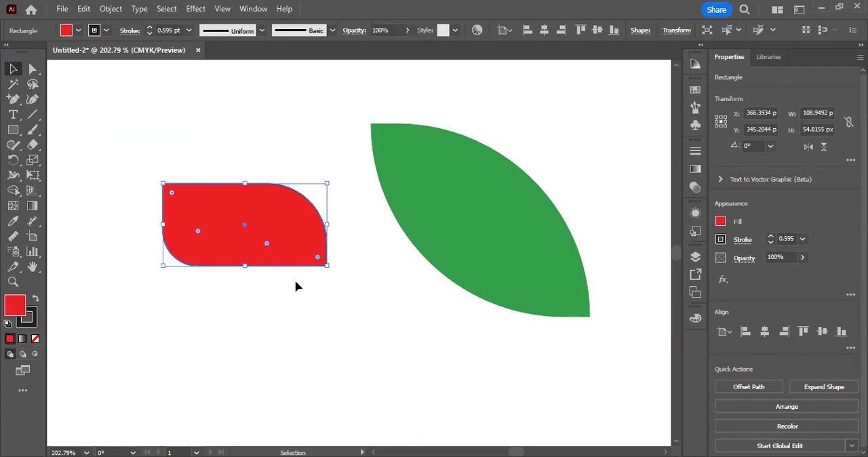
key("shift")
mouse_move(327, 224)
left_mouse_down()
mouse_move(542, 225)
mouse_move(321, 226)
left_mouse_up()
left_click(377, 323)
Step: Scale the light green leaf copy proportionally about its centre to about 128 × 114 px, leaving a dark green border
key("space")
left_click_drag(420, 318, 305, 334)
left_click(372, 176)
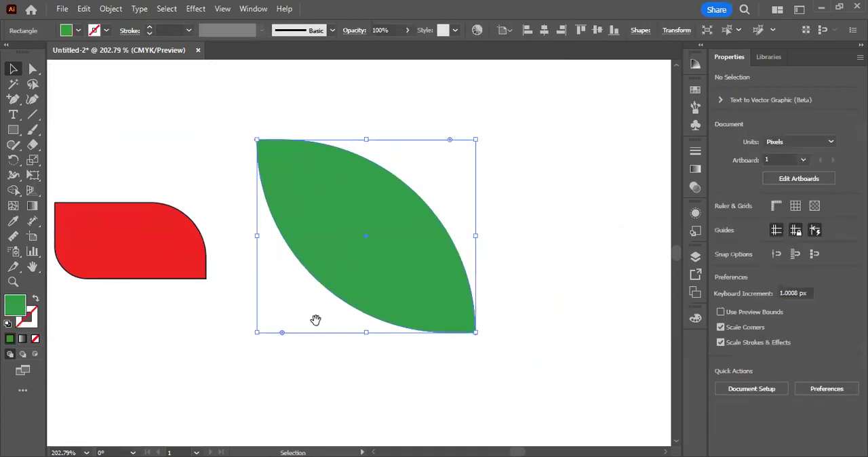
left_click_drag(372, 176, 310, 258)
key("ctrl+z")
left_click(299, 339)
left_click(380, 251)
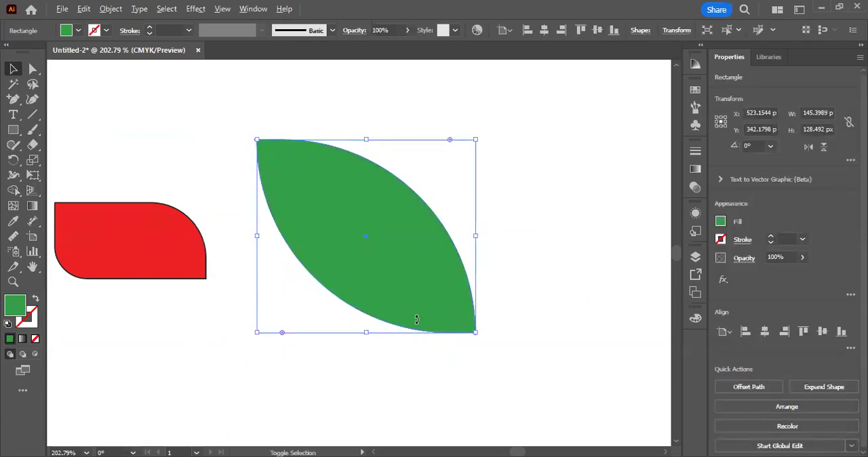
left_click_drag(476, 236, 462, 240)
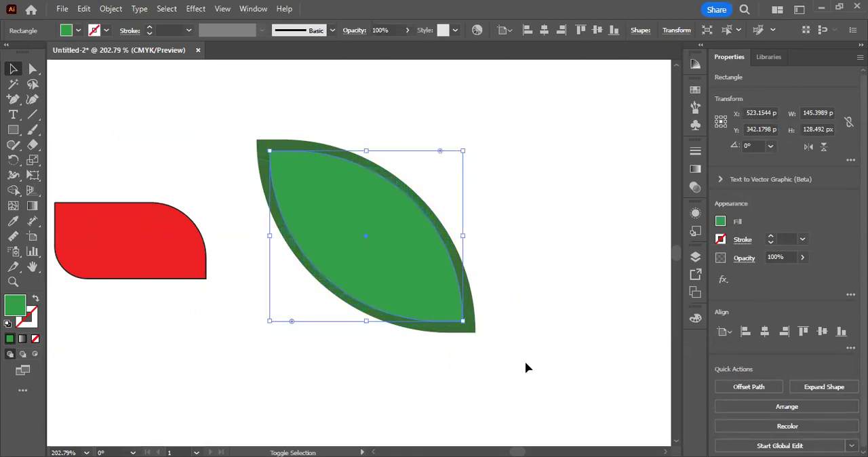
left_click(525, 363)
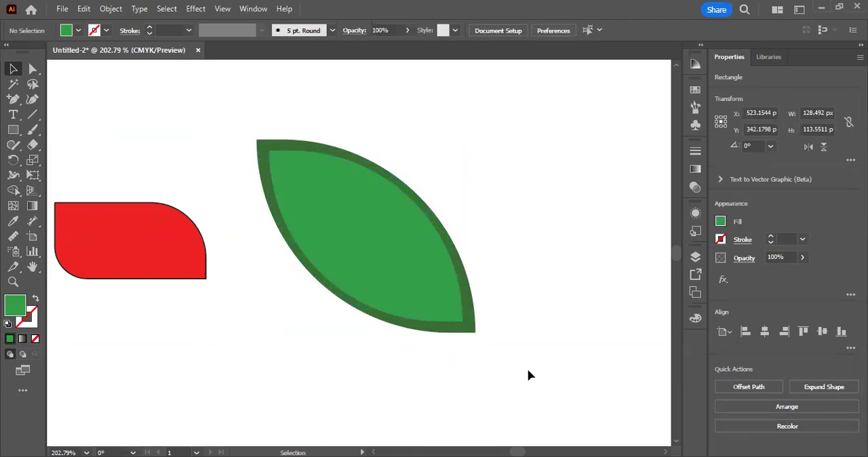
Step: Copy the inner light green leaf and paste the duplicate directly behind it
key("ctrl+z")
left_click(84, 8)
left_click(108, 76)
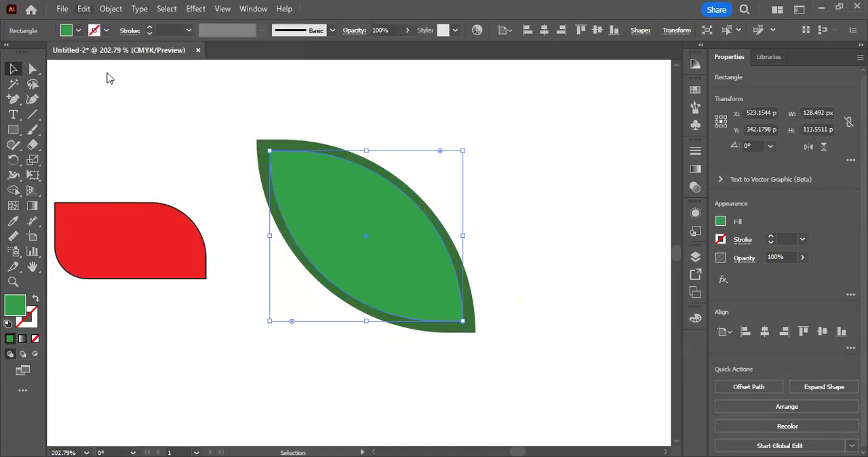
key("alt+e")
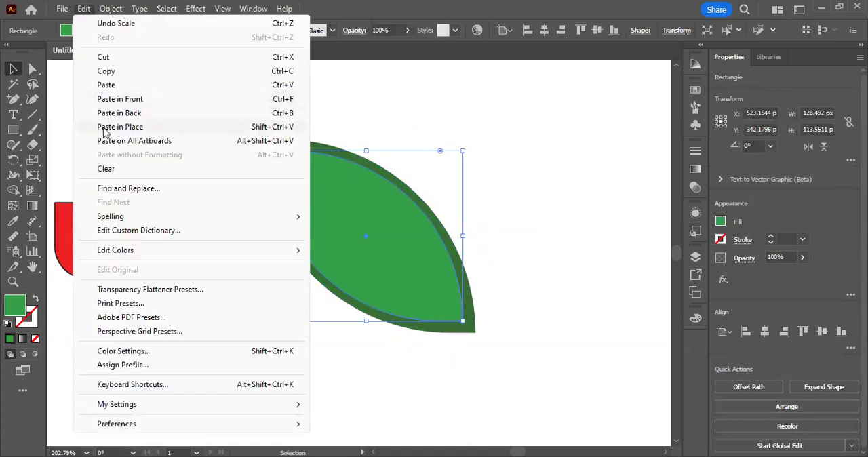
left_click(149, 117)
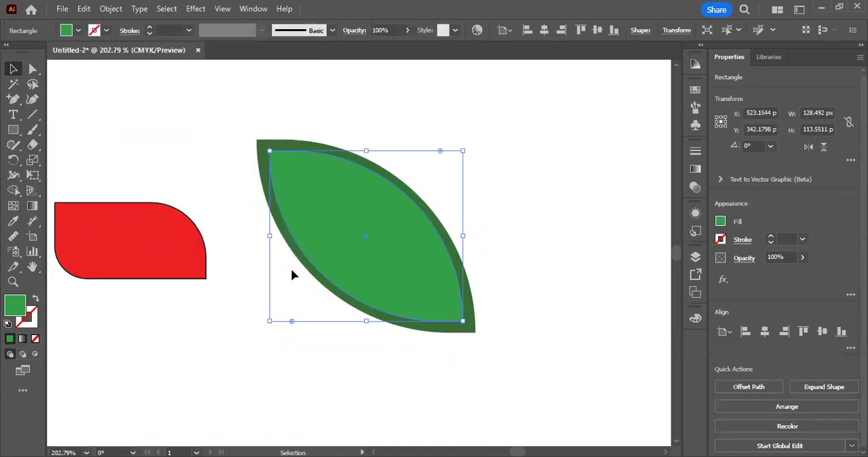
Step: Try moving the duplicated inner leaf away from the original, undo the moves, and clear the selection
left_click_drag(462, 150, 499, 111)
key("ctrl+z")
key("ctrl+z")
key("ctrl+z")
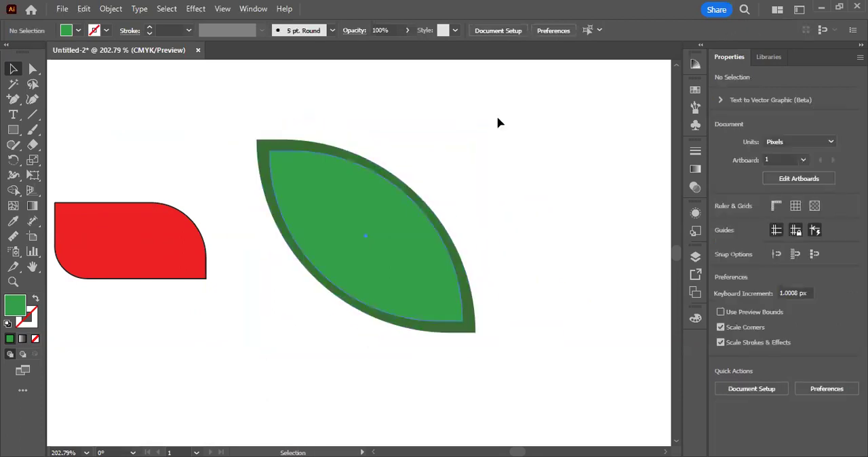
left_click_drag(304, 219, 309, 266)
key("ctrl+z")
key("ctrl+z")
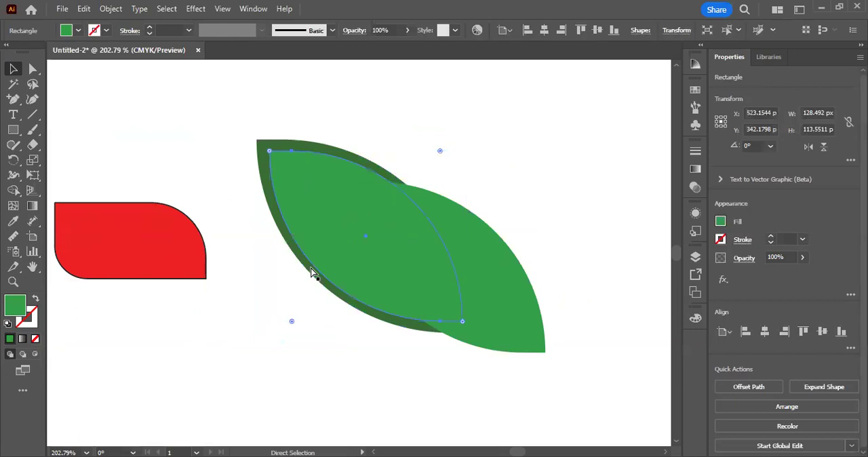
left_click(577, 201)
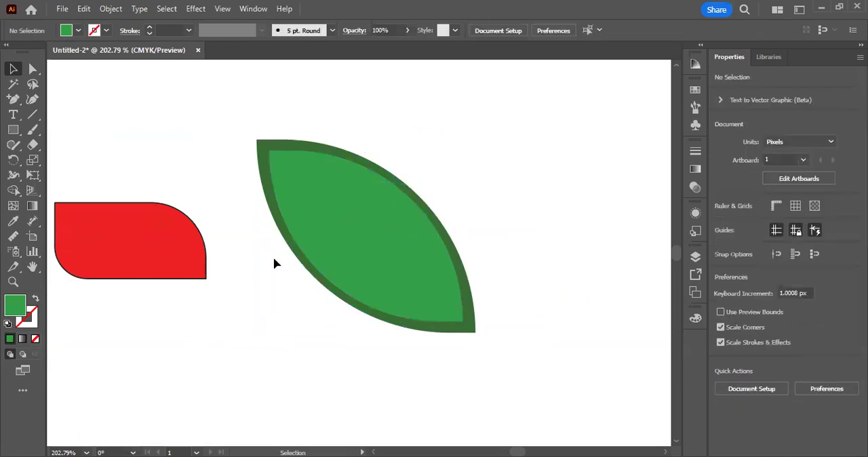
Step: Try moving the inner light green leaf downward off its dark border, and undo the move
left_click(269, 192)
left_click(507, 327)
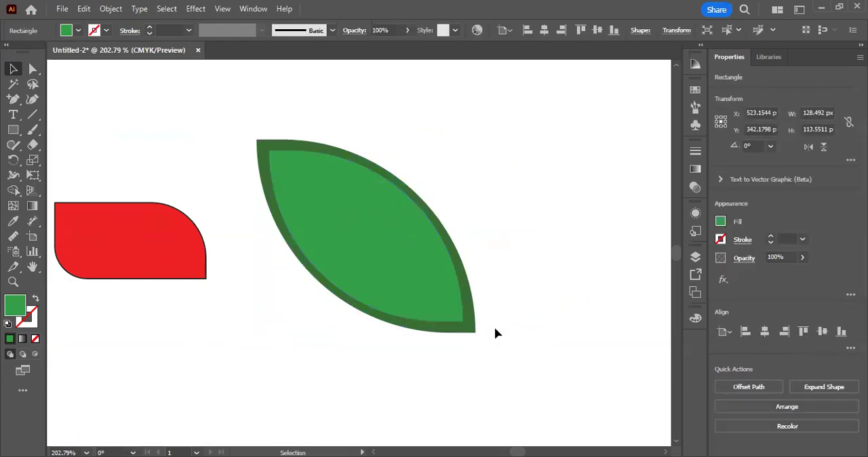
left_click_drag(410, 262, 394, 364)
key("ctrl+z")
key("ctrl+z")
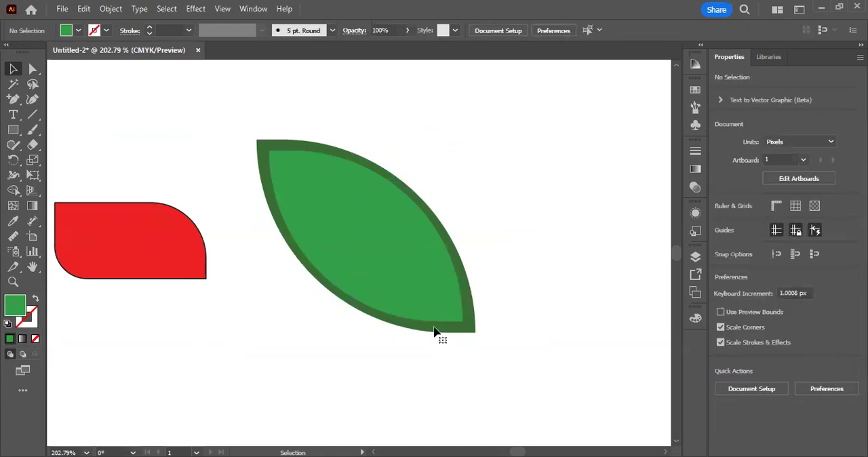
left_click(549, 337)
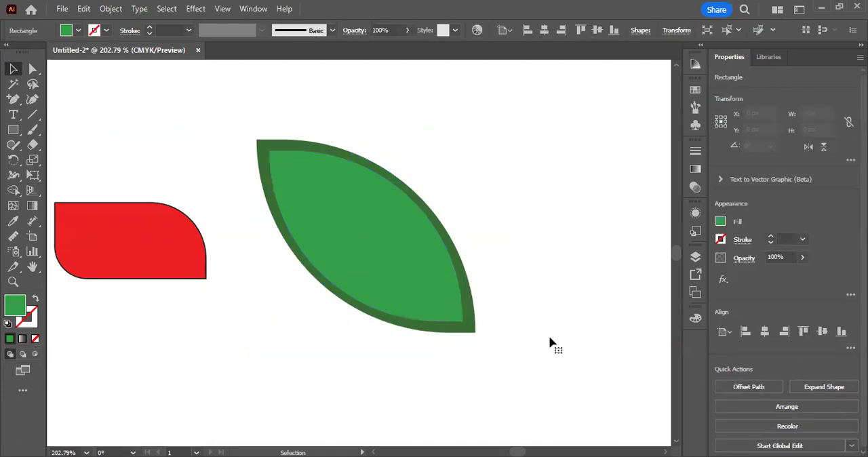
Step: Paste a copy of the inner light green leaf directly behind it and enlarge it about its centre to about 135 × 120 px
left_click(459, 321)
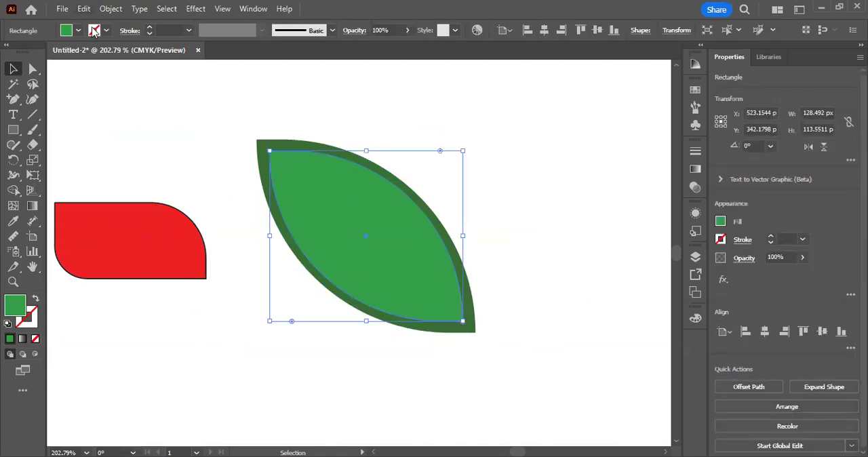
left_click(83, 8)
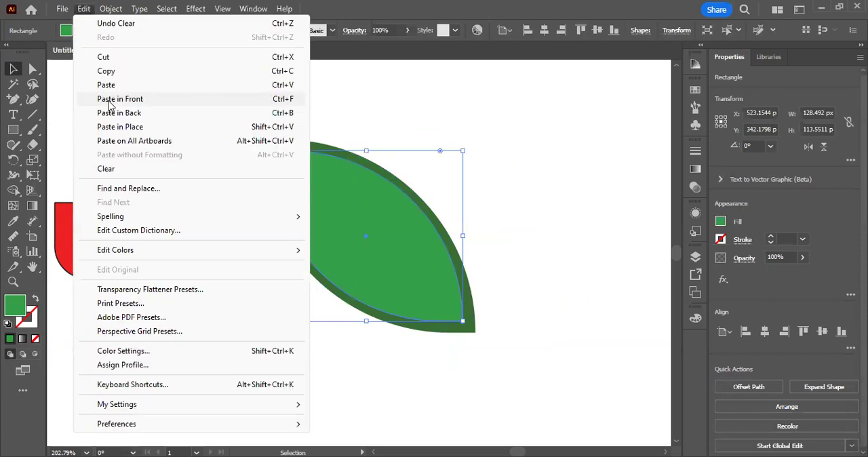
left_click(297, 71)
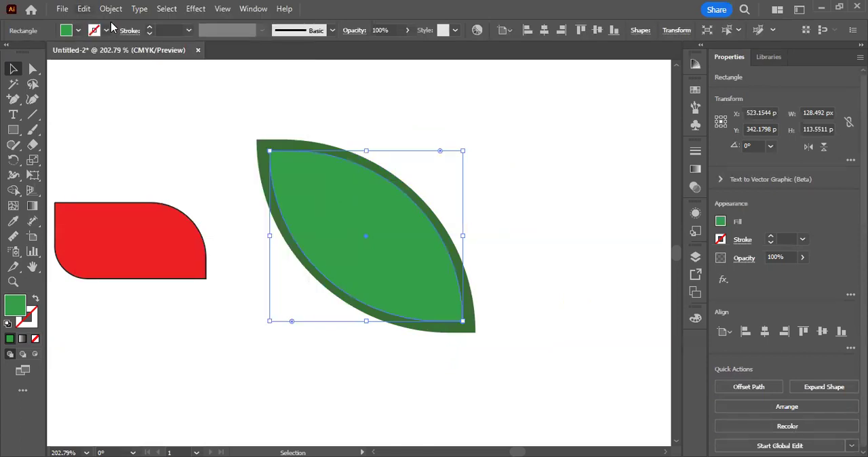
left_click(83, 8)
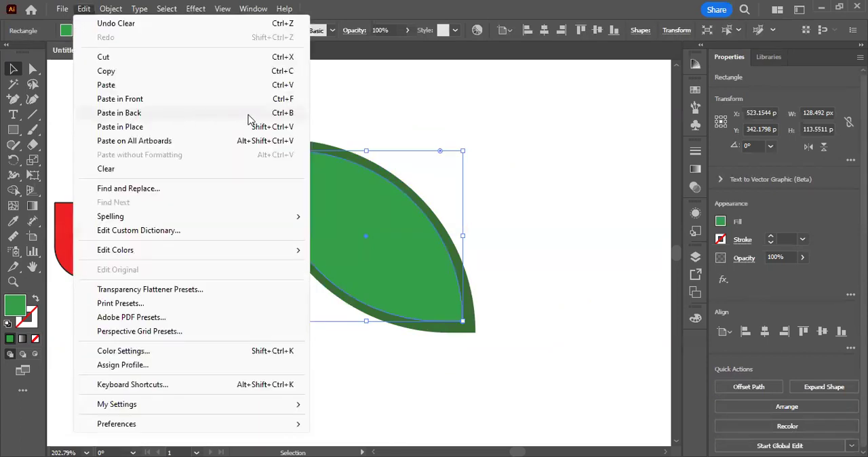
left_click(292, 114)
left_click_drag(463, 150, 469, 146)
Step: Fill the enlarged back copy with the dark green #00540a
double_click(9, 311)
type("055b0f036d0f")
mouse_move(599, 253)
left_mouse_down()
mouse_move(600, 289)
mouse_move(613, 257)
mouse_move(611, 223)
left_mouse_up()
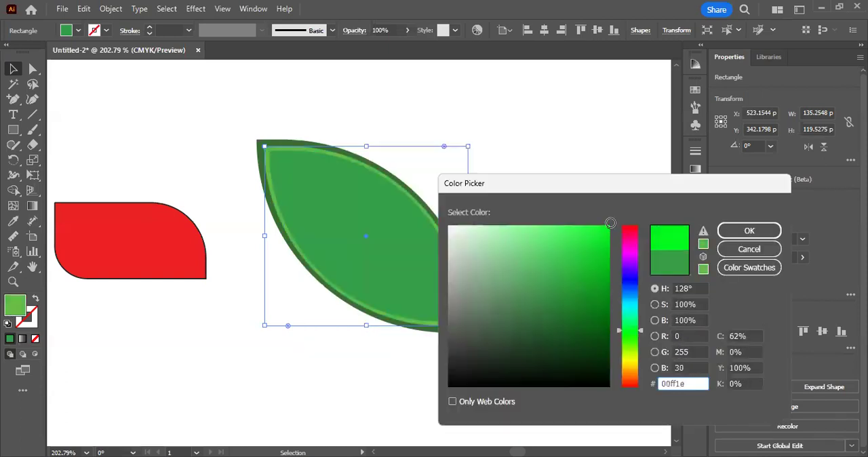
mouse_move(590, 310)
left_mouse_down()
mouse_move(603, 346)
mouse_move(610, 314)
mouse_move(609, 333)
left_mouse_up()
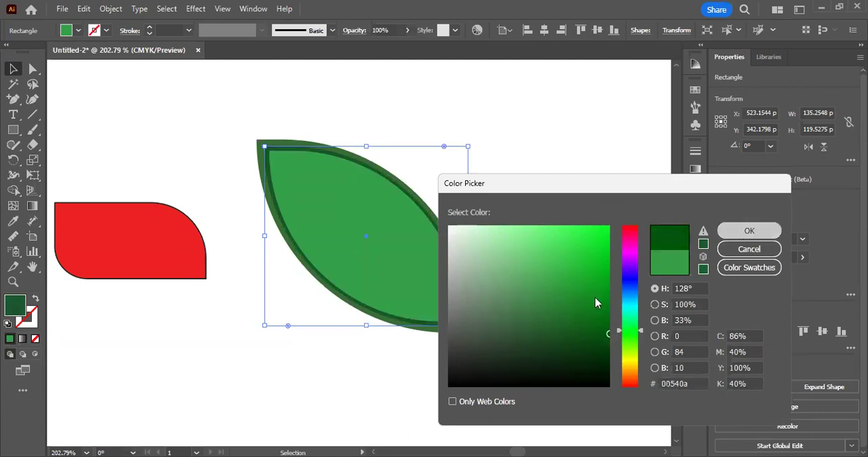
key("Return")
Step: Paste a copy of the light green leaf in front of it and scale the copy down about its centre to about 116 × 102 px
left_click(446, 336)
left_click(445, 332)
key("a")
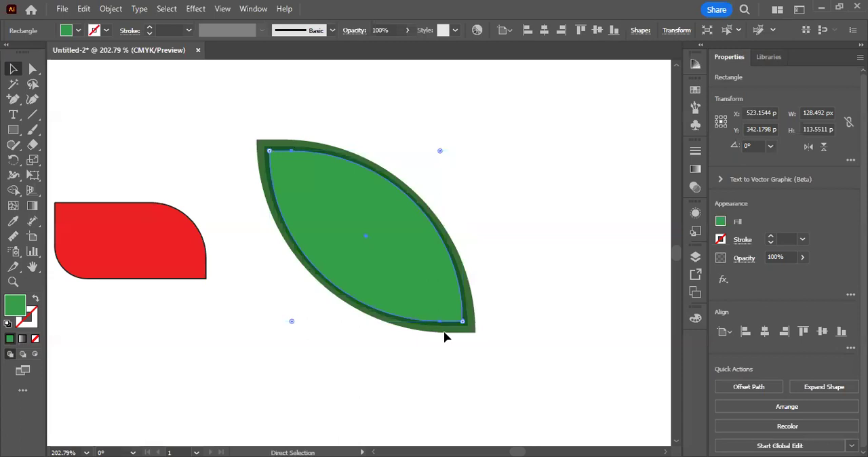
key("v")
left_click_drag(444, 335, 444, 337)
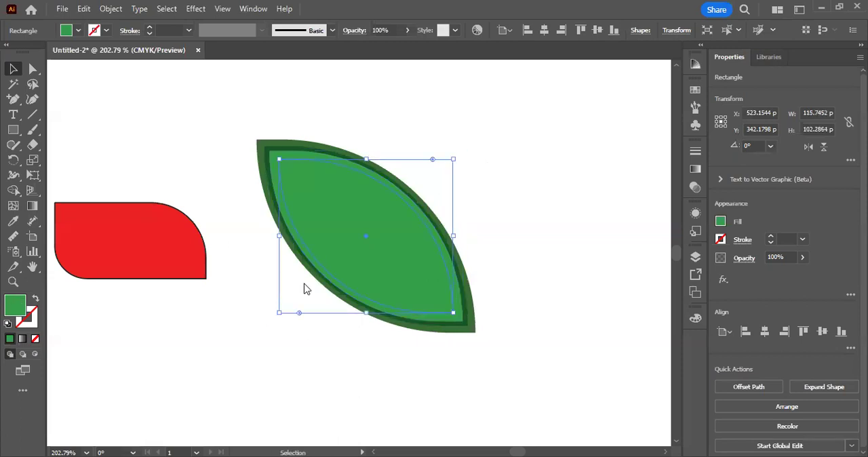
Step: Fill the innermost leaf copy with the medium dark green #096d15
double_click(15, 305)
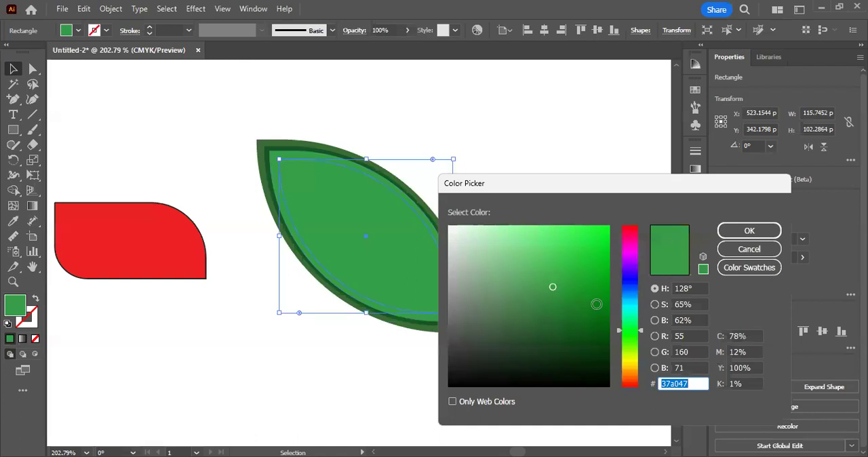
left_click_drag(597, 305, 598, 319)
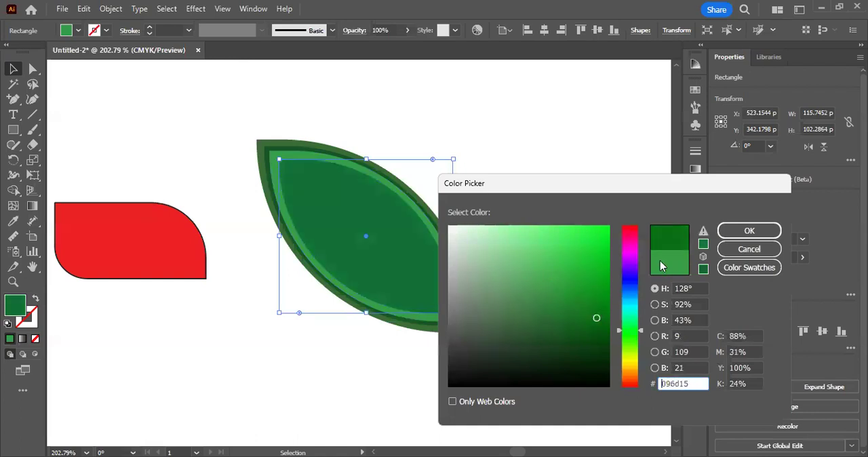
left_click(742, 225)
Step: Select all the stacked leaf layers to inspect their outlines, and clear the selection
left_click_drag(534, 131, 322, 325)
key("space")
scroll(323, 325, "down", 1)
scroll(322, 324, "right", 2)
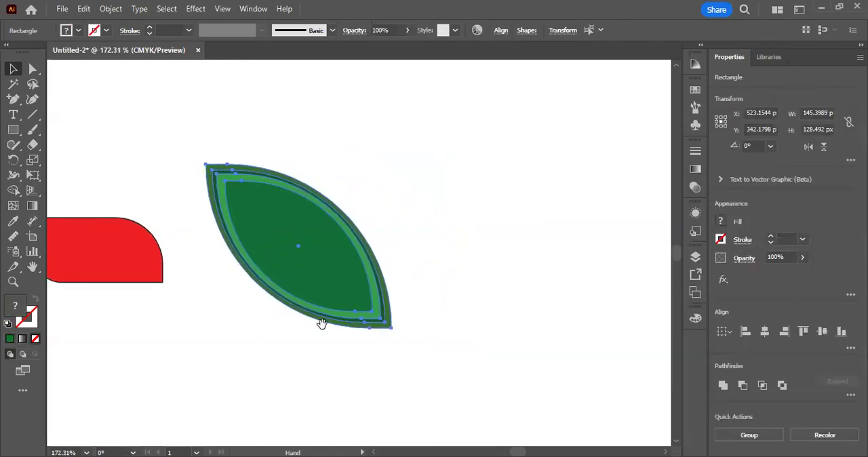
left_click(402, 354)
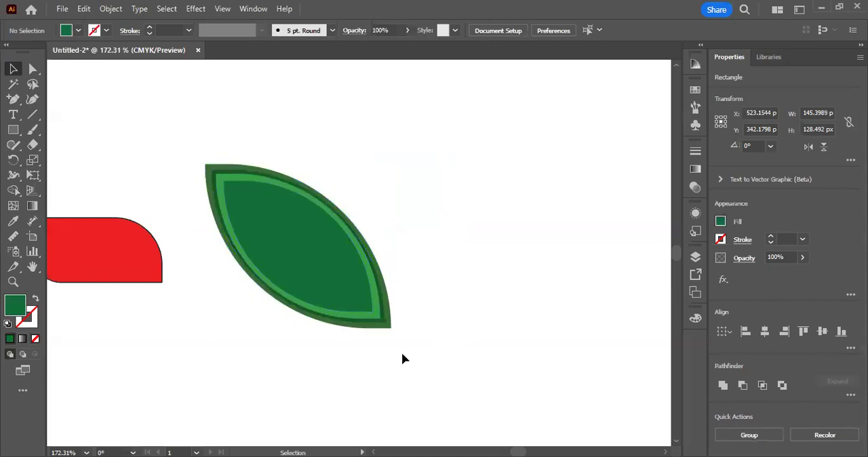
left_click(296, 319)
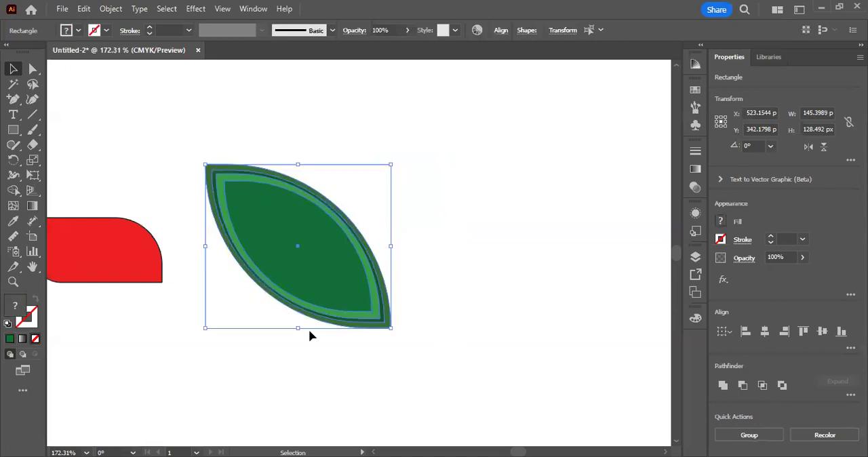
left_click(346, 368)
left_click_drag(456, 172, 302, 336)
left_click(249, 104)
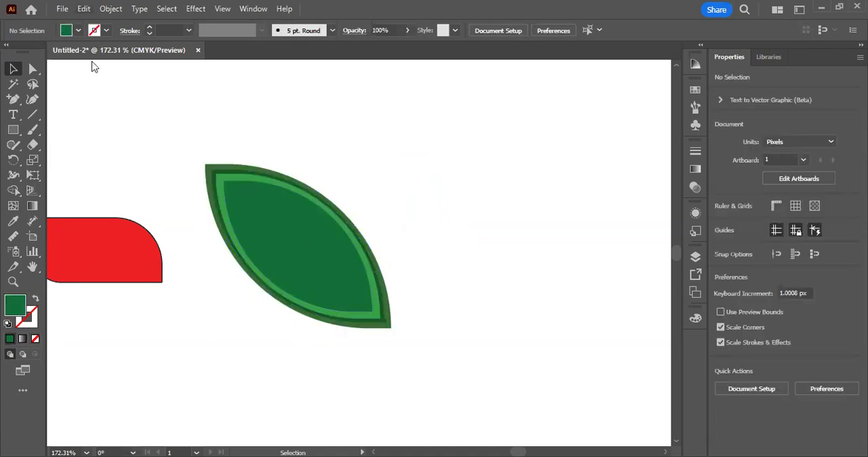
left_click(84, 8)
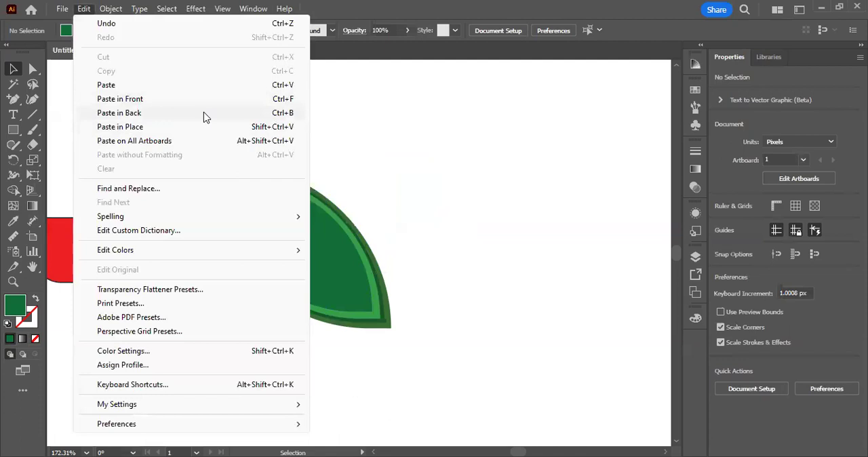
left_click(303, 153)
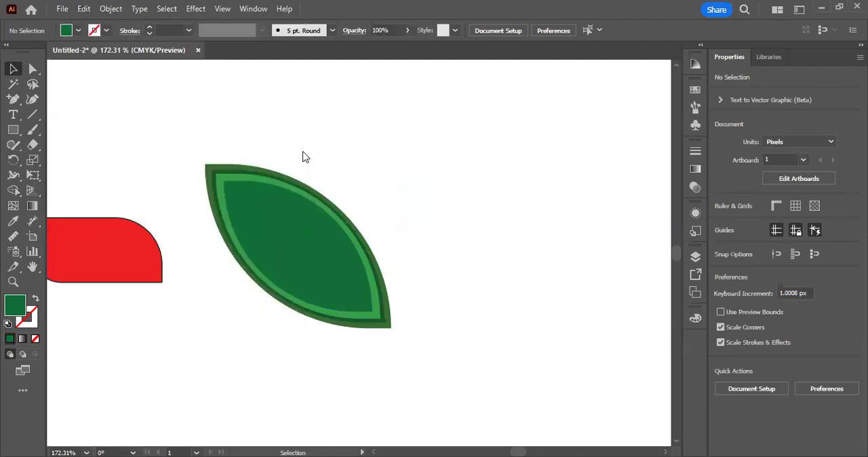
left_click_drag(199, 165, 302, 150)
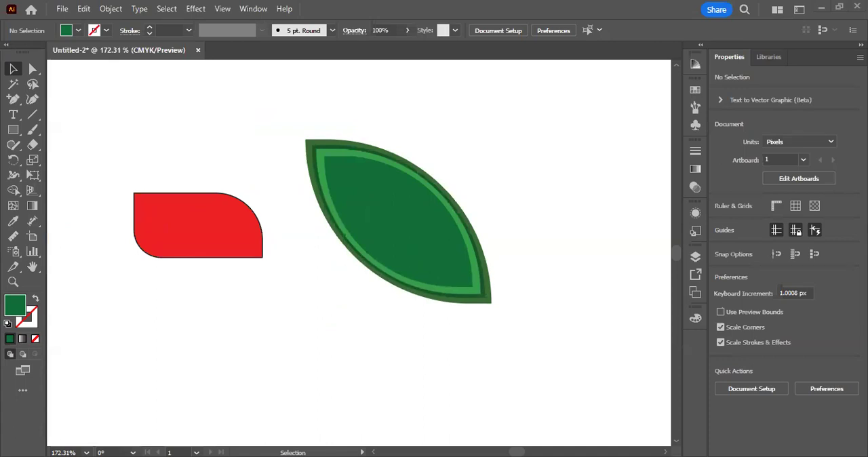
left_click_drag(77, 144, 124, 139)
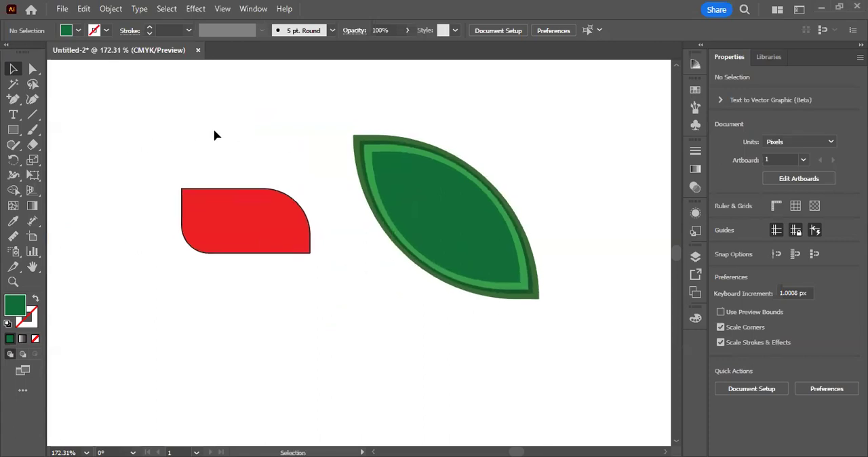
scroll(214, 135, "down", 1)
scroll(214, 136, "up", 1)
Step: Move the red partly rounded shape upward to free the space beneath it
left_click_drag(297, 213, 296, 208)
left_click_drag(238, 223, 248, 204)
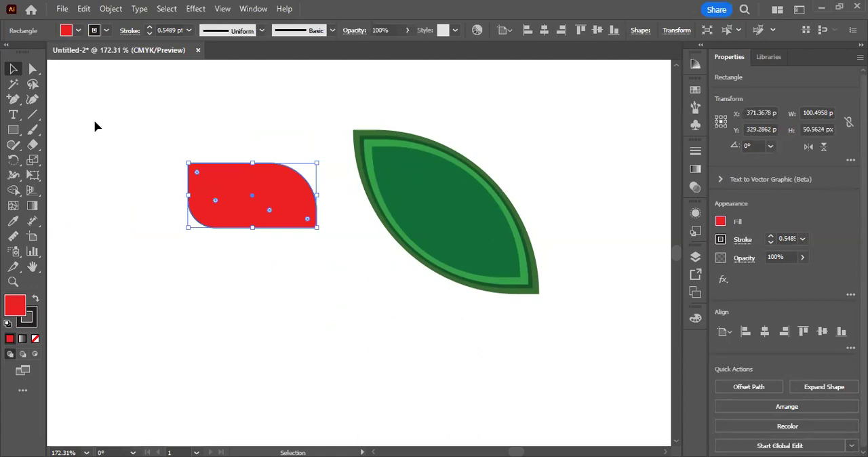
left_click(145, 184)
left_click_drag(228, 175, 224, 150)
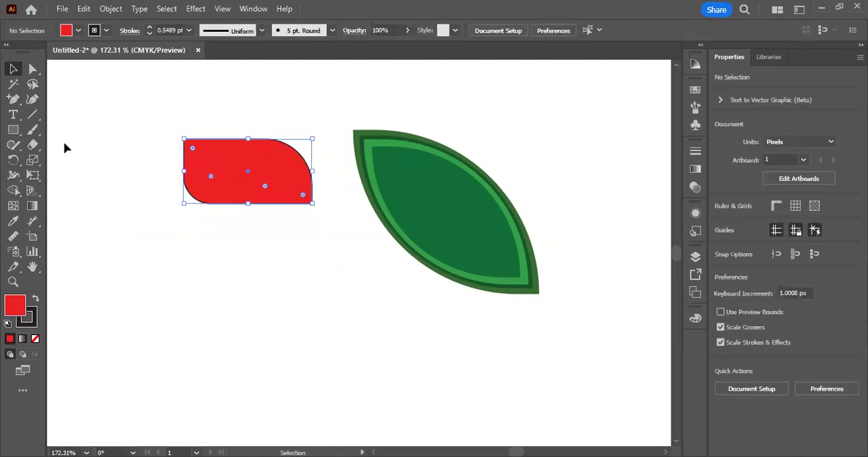
Step: Draw a red rounded rectangle about 108 × 63 px below the existing red shape and reduce the rounding of its corners
left_click(13, 131)
right_click(13, 130)
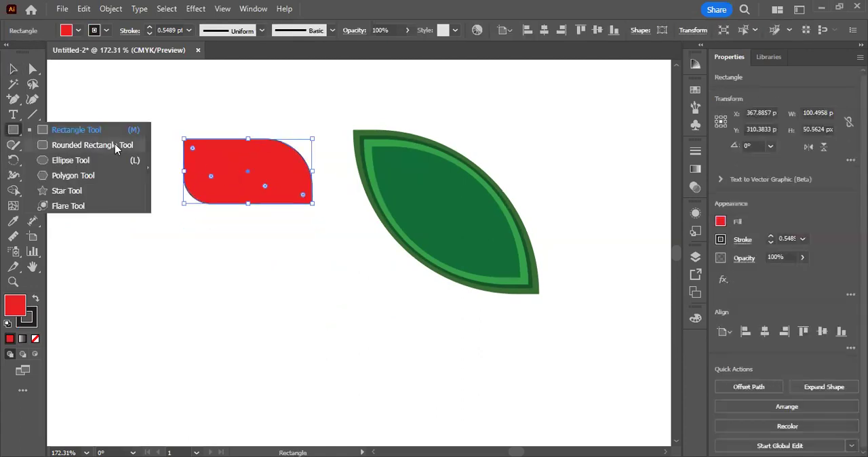
left_click(90, 146)
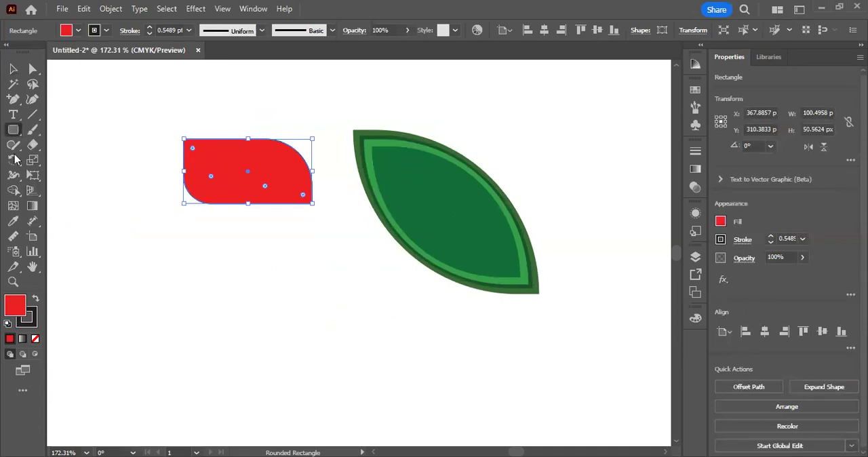
left_click_drag(201, 228, 341, 309)
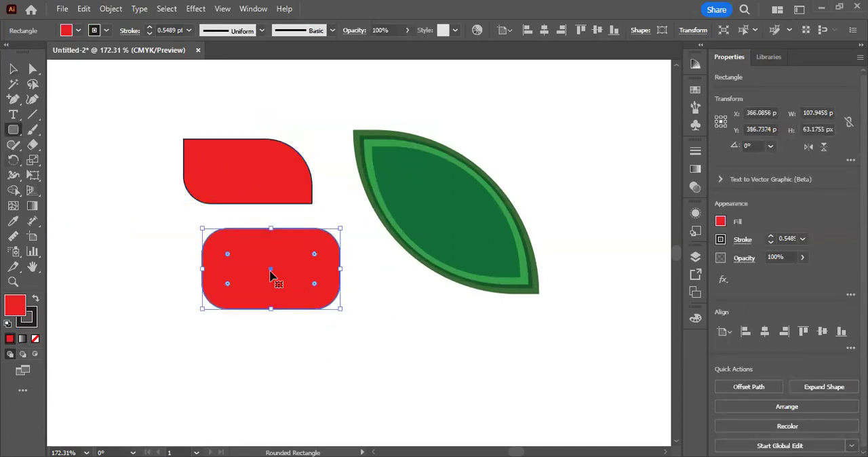
left_click_drag(231, 252, 213, 239)
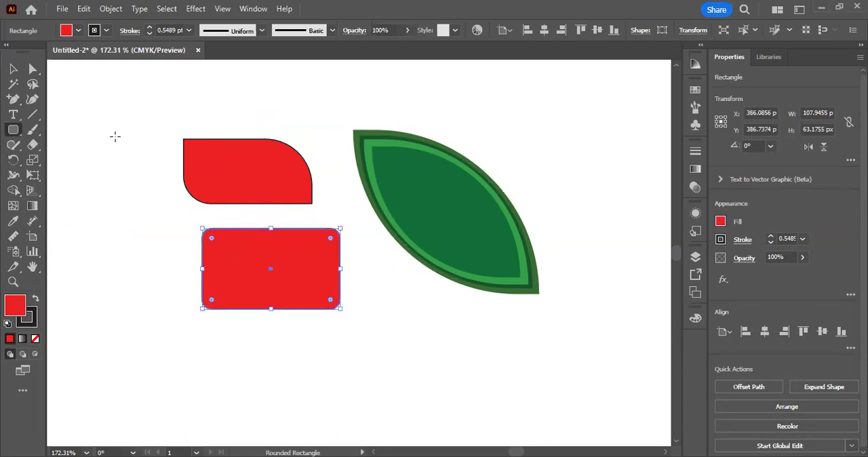
Step: Create another rounded rectangle of 107.9455 × 63.1755 px with a corner radius of 50 px
left_click(116, 136)
left_click(230, 214)
left_click_drag(230, 214, 178, 221)
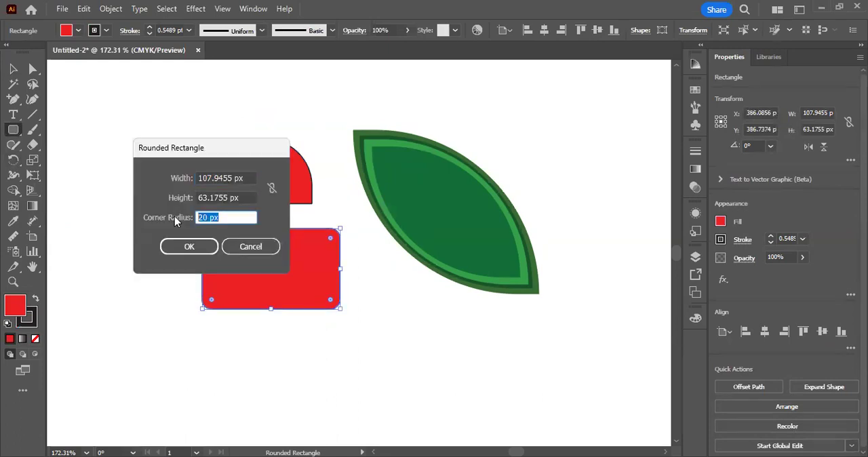
left_click(227, 216)
double_click(227, 217)
left_click(190, 247)
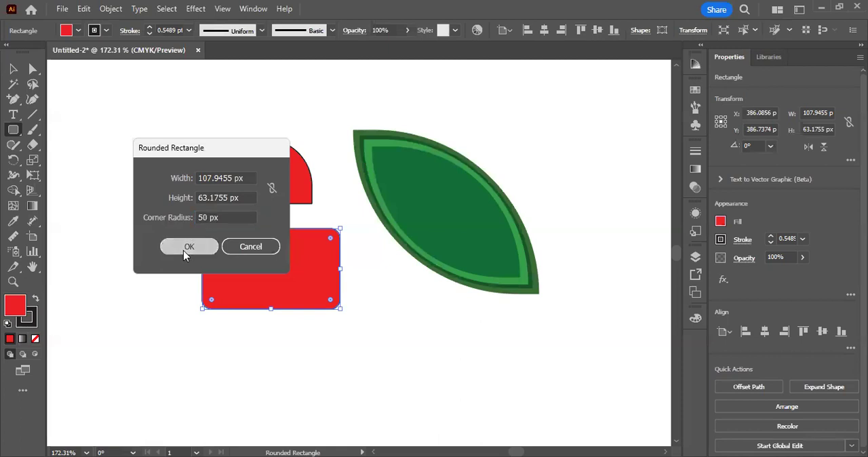
Step: Select all the red practice shapes beside the leaf and delete them
left_click(13, 70)
left_click_drag(184, 93, 308, 305)
key("Delete")
Step: Draw a wide horizontal ellipse beside the leaf and a narrow vertical ellipse of about 31 × 187 px, centred across it as a cross
scroll(308, 306, "up", 1)
left_click(16, 131)
left_click(56, 160)
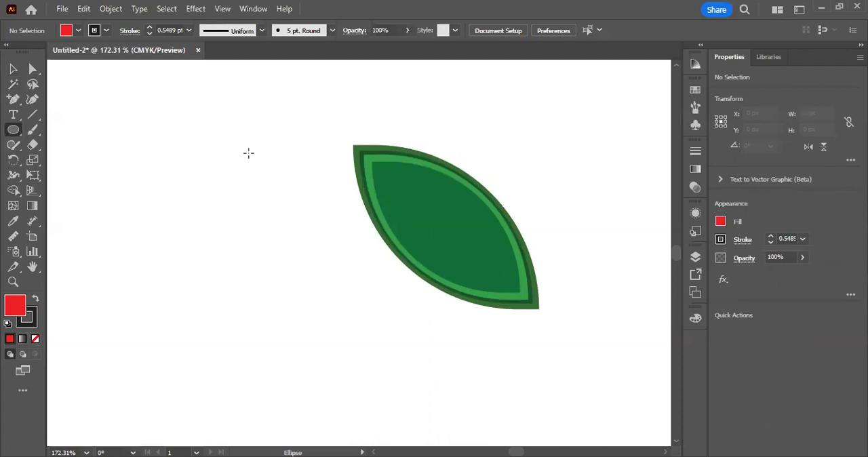
left_click_drag(125, 141, 331, 204)
left_click_drag(212, 61, 252, 299)
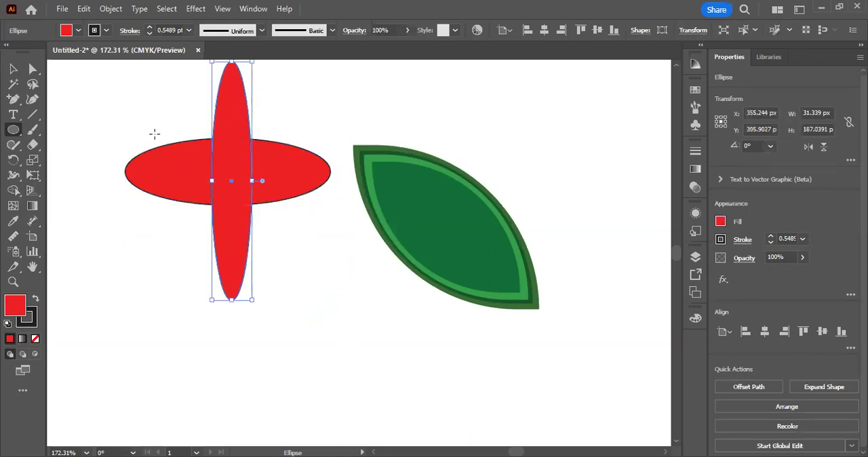
key("v")
left_click_drag(244, 166, 231, 159)
Step: Draw a red circle about 115 px in diameter beneath the leaf and scale it down about its centre to about 56 px
left_click(14, 130)
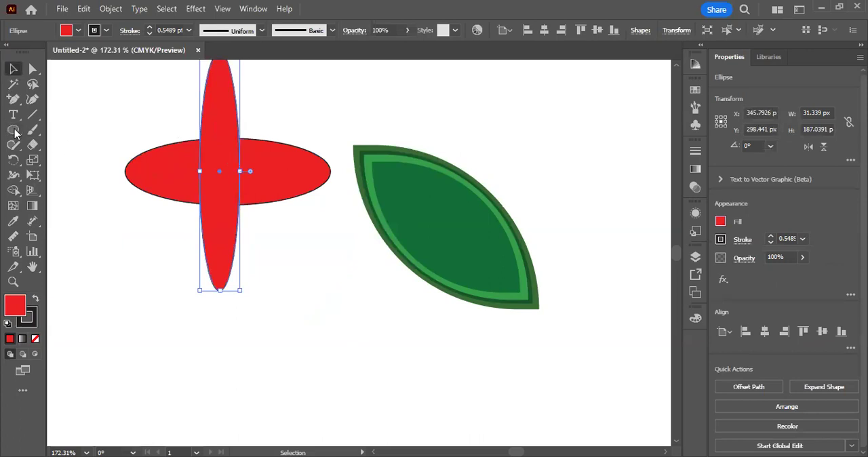
mouse_move(266, 244)
left_mouse_down()
mouse_move(312, 305)
mouse_move(414, 390)
left_mouse_up()
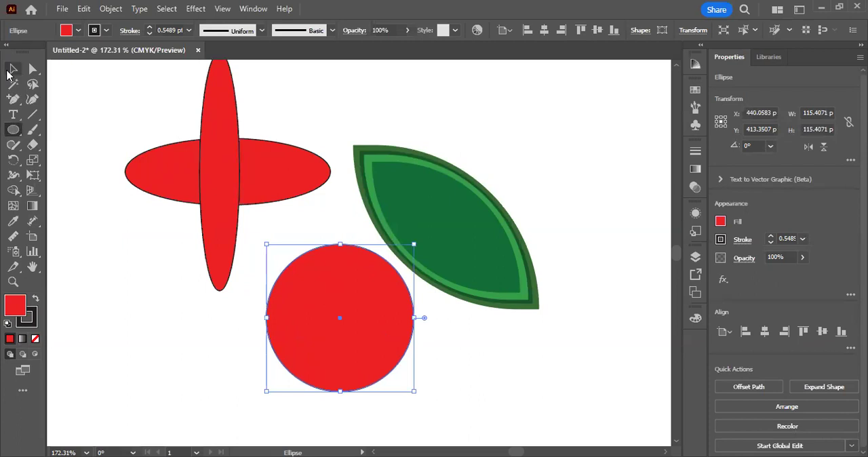
left_click(13, 68)
left_click_drag(414, 244, 376, 282)
Step: Place the red circle in the middle of the leaf and shrink it to about 42 px in diameter
left_click_drag(352, 323, 458, 234)
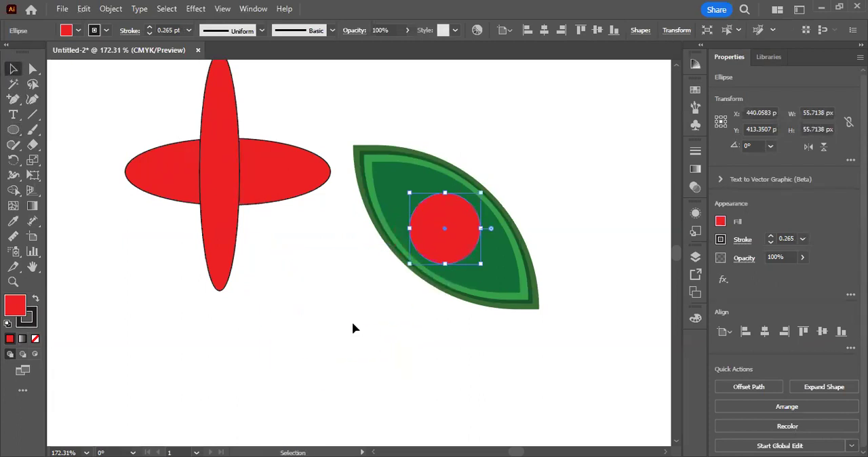
left_click_drag(481, 193, 472, 201)
left_click(449, 372)
left_click_drag(445, 228, 443, 225)
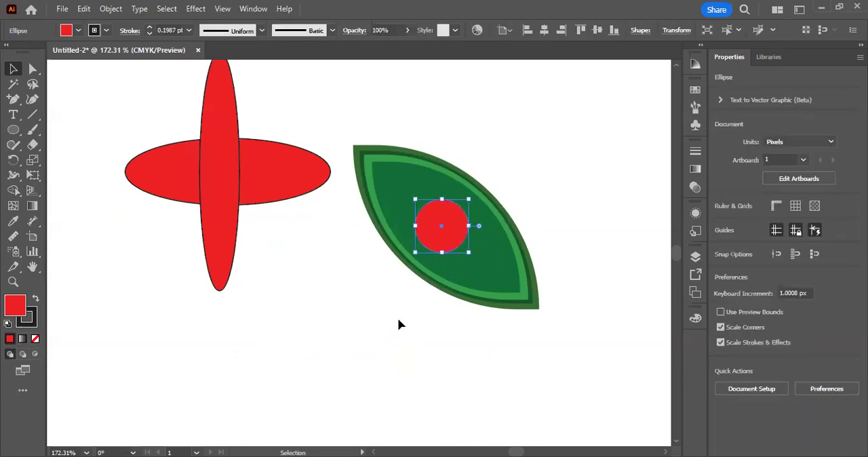
left_click_drag(399, 320, 409, 289)
left_click_drag(13, 130, 60, 159)
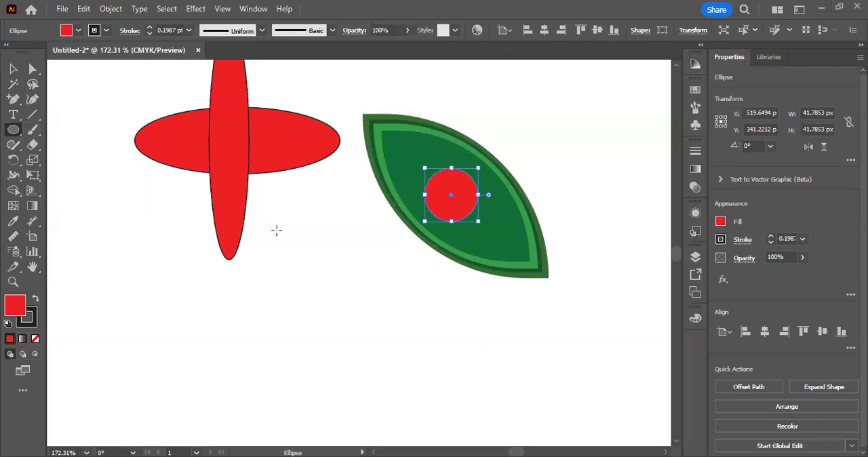
left_click(277, 231)
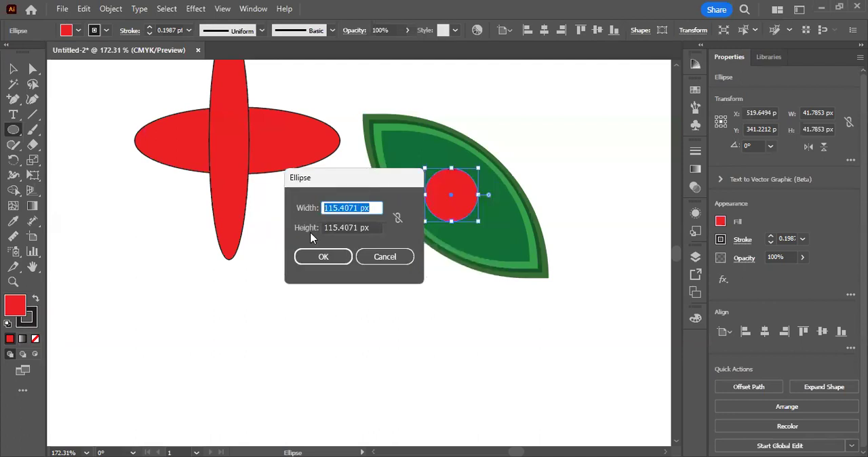
key("Tab")
key("Tab")
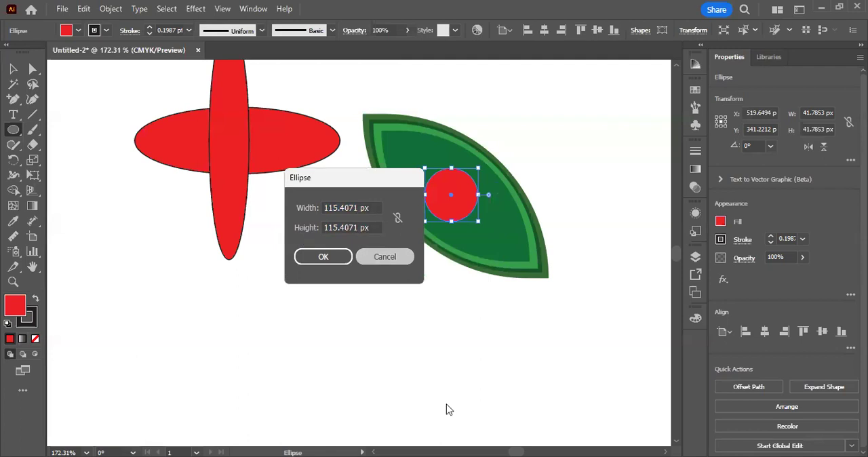
key("Escape")
Step: Create a six-sided polygon with a 50 px radius and place it beneath the gap between the ellipse cross and the leaf
left_click_drag(13, 129, 54, 174)
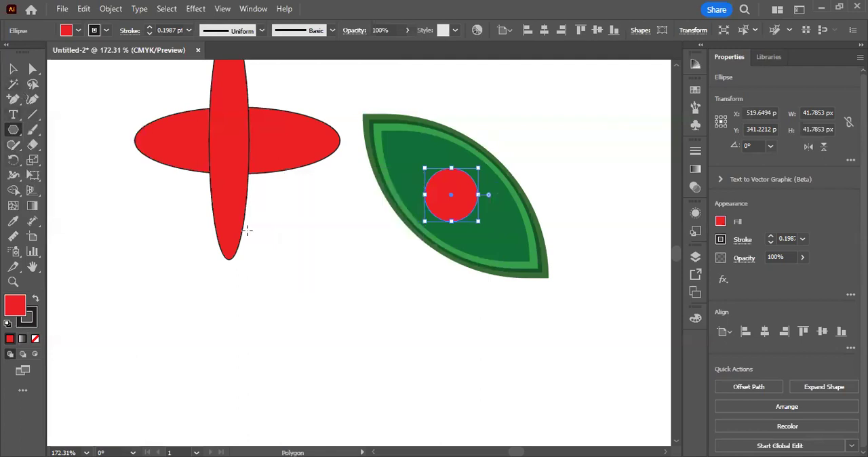
left_click(301, 205)
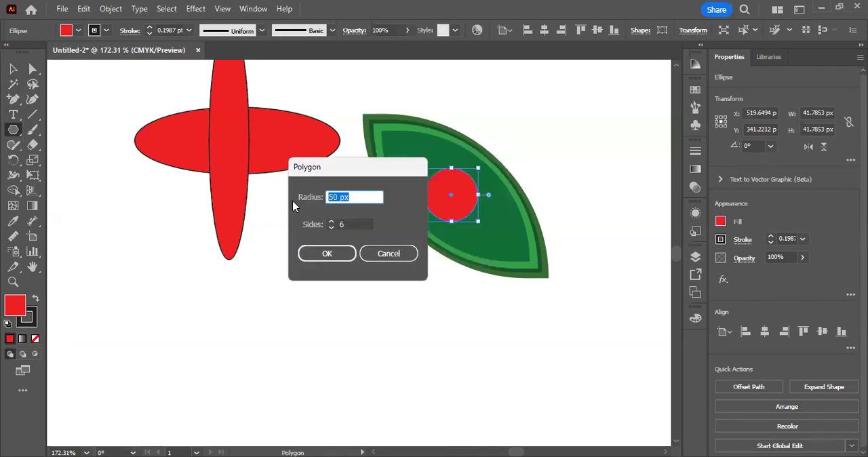
key("Tab")
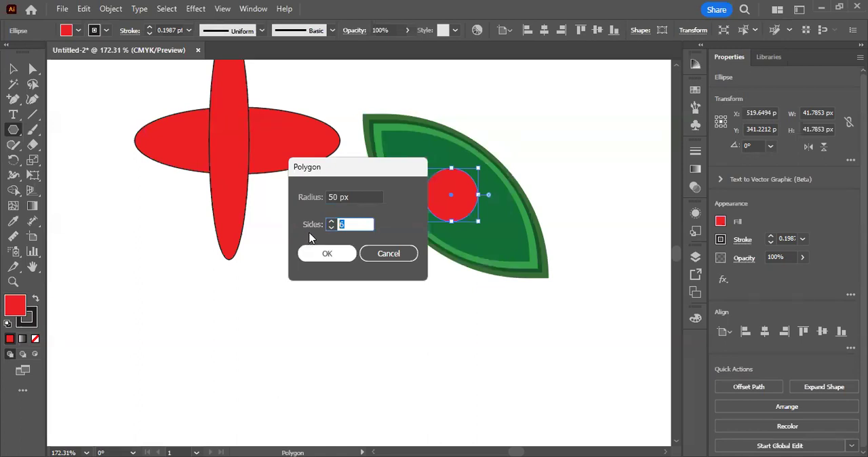
key("Return")
left_click(13, 69)
left_click(231, 285)
left_click_drag(305, 157, 305, 246)
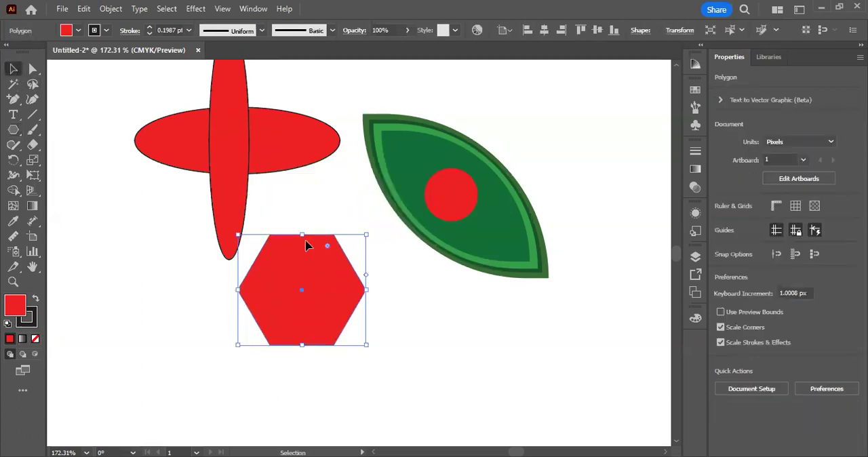
Step: Examine the hexagon's six corner anchor points one after another with Direct Selection
left_click_drag(323, 295, 409, 358)
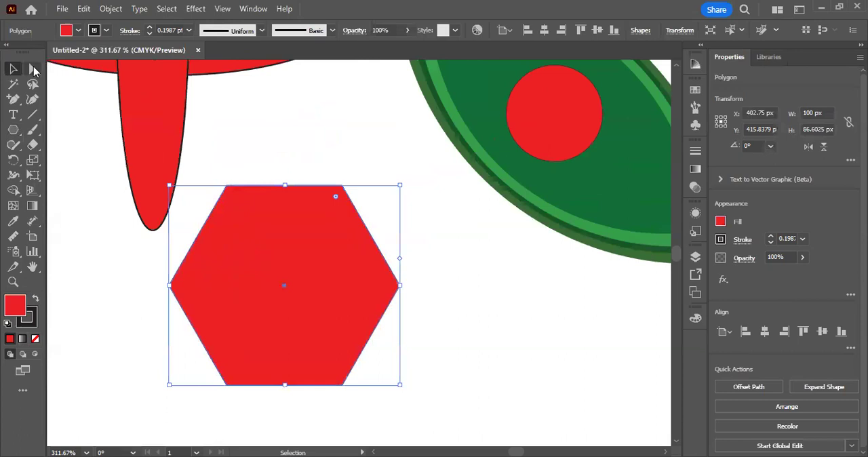
left_click(32, 69)
left_click(310, 125)
left_click_drag(322, 155, 367, 209)
left_click_drag(417, 253, 402, 319)
left_click_drag(380, 398, 329, 372)
left_click_drag(197, 371, 245, 410)
left_click_drag(155, 276, 188, 302)
left_click_drag(215, 151, 239, 203)
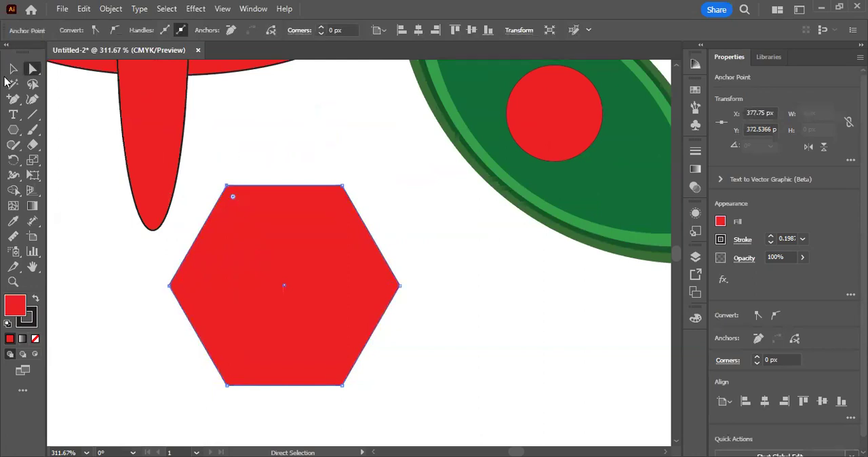
Step: Move the hexagon up between the vertical ellipse and the leaf, and deselect it
left_click(11, 68)
left_click(375, 108)
left_click_drag(299, 319, 314, 244)
left_click(384, 368)
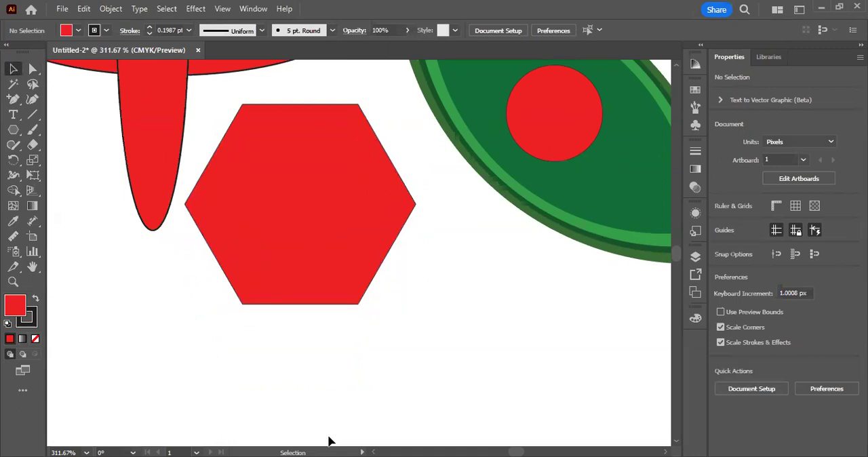
Step: Create a three-sided polygon with a 50 px radius on top of the hexagon
left_click(13, 129)
left_click(239, 229)
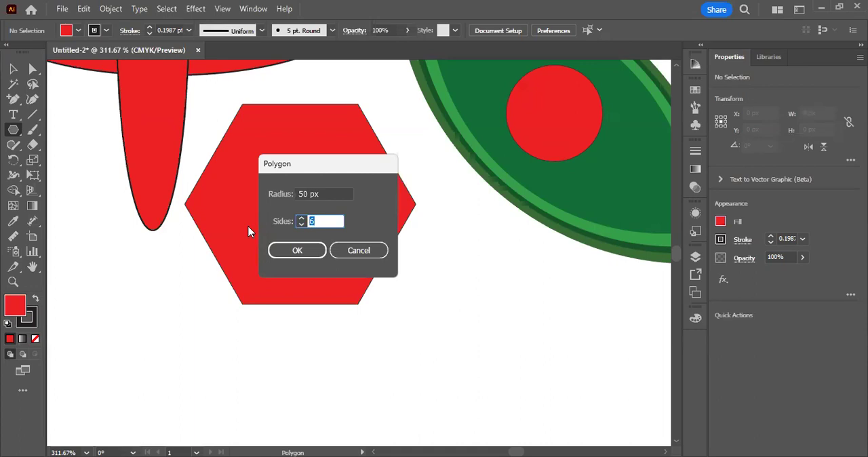
type("3")
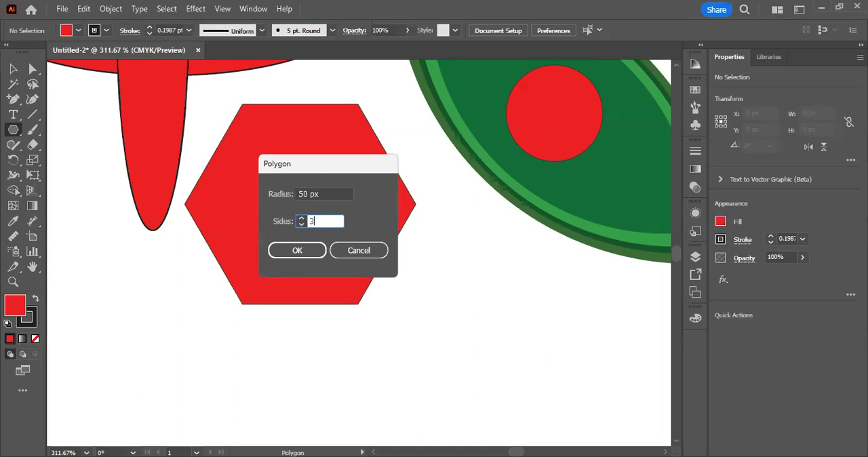
left_click(297, 250)
left_click(13, 71)
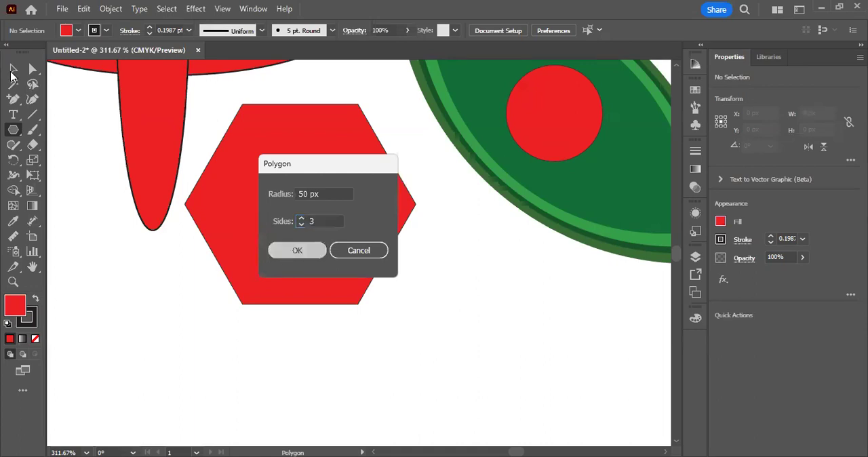
left_click_drag(281, 244, 287, 271)
left_click(13, 131)
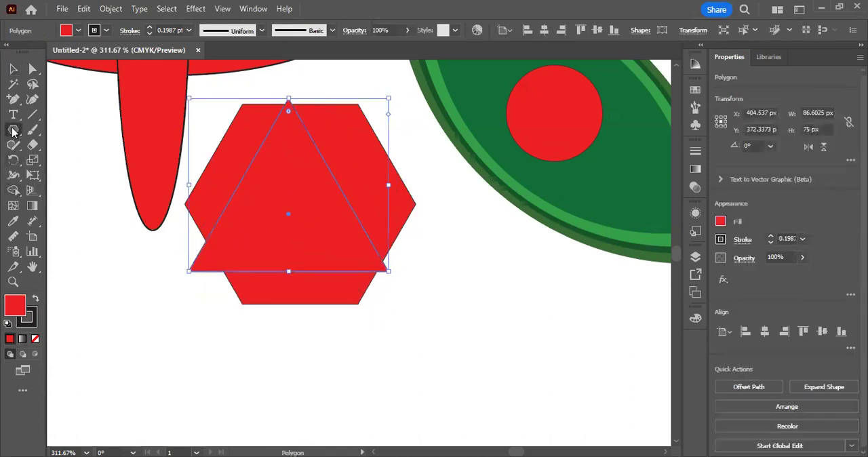
right_click(13, 130)
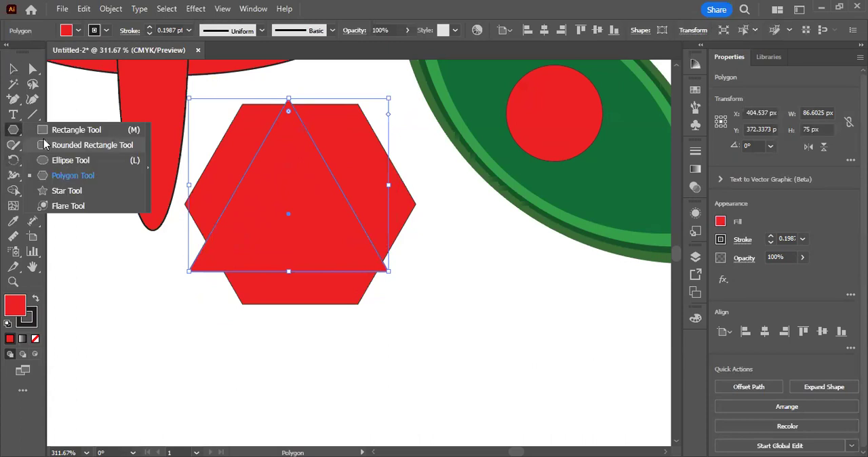
left_click(343, 327)
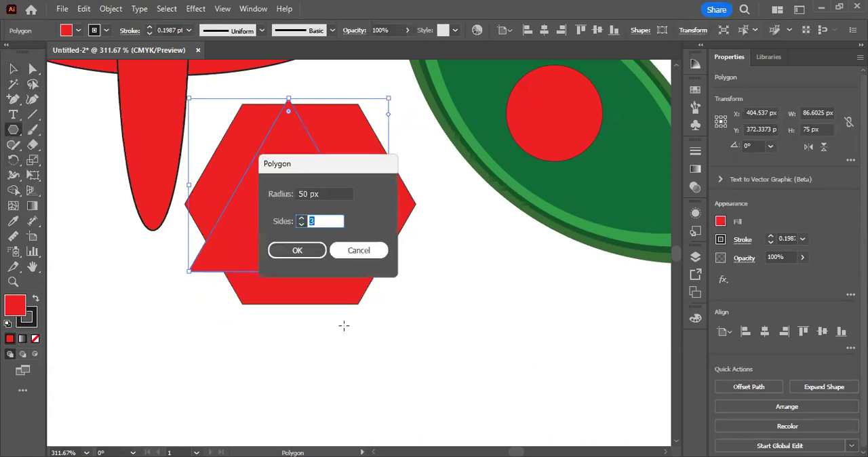
key("Escape")
Step: Select the overlapping hexagon and triangle together and delete them
left_click(12, 71)
left_click_drag(468, 372, 278, 224)
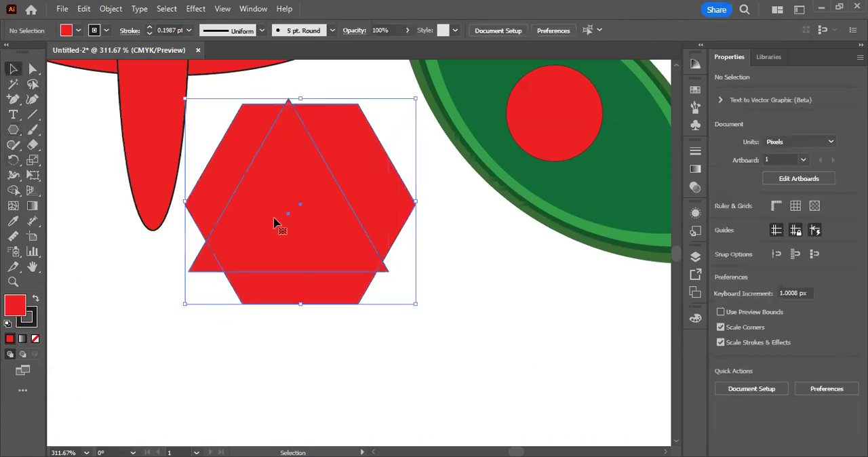
key("Delete")
Step: Draw a freehand triangle of about 63 × 55 px between the vertical ellipse and the leaf, and delete it
left_click(13, 131)
right_click(14, 130)
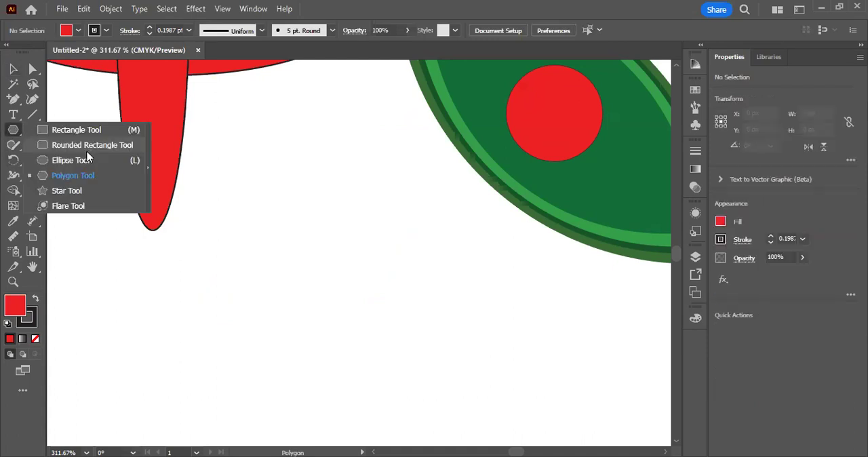
left_click(72, 172)
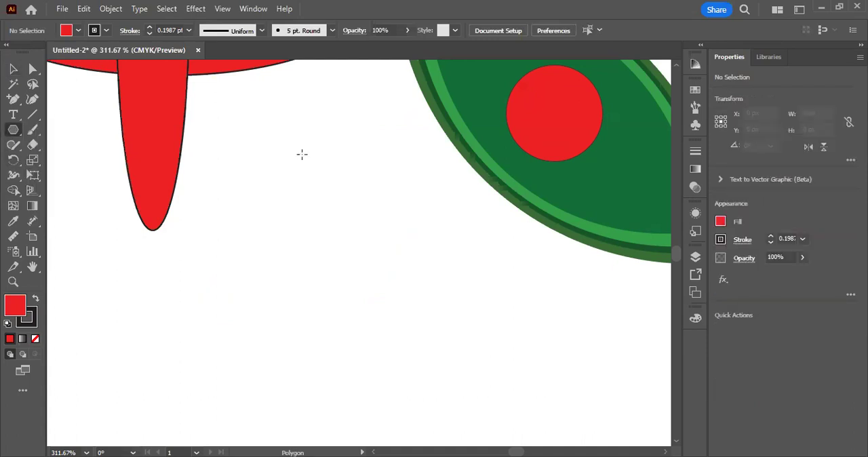
left_click(287, 205)
key("Return")
mouse_move(441, 282)
left_mouse_down()
mouse_move(355, 222)
mouse_move(360, 247)
left_mouse_up()
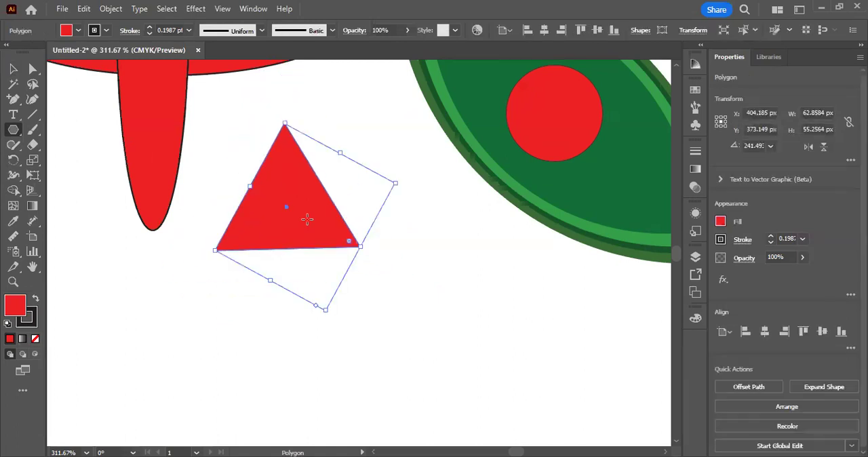
key("Delete")
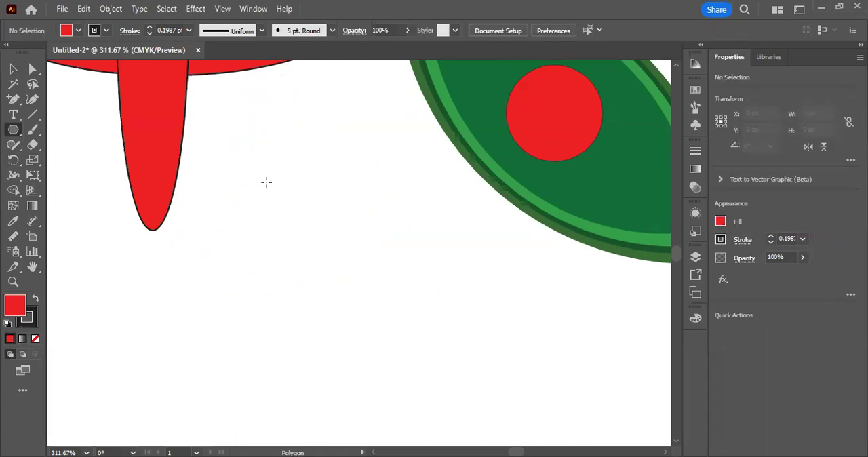
Step: Draw a triangle of about 69 × 60 px with a level base and position it between the vertical ellipse and the leaf
left_click_drag(265, 173, 309, 199)
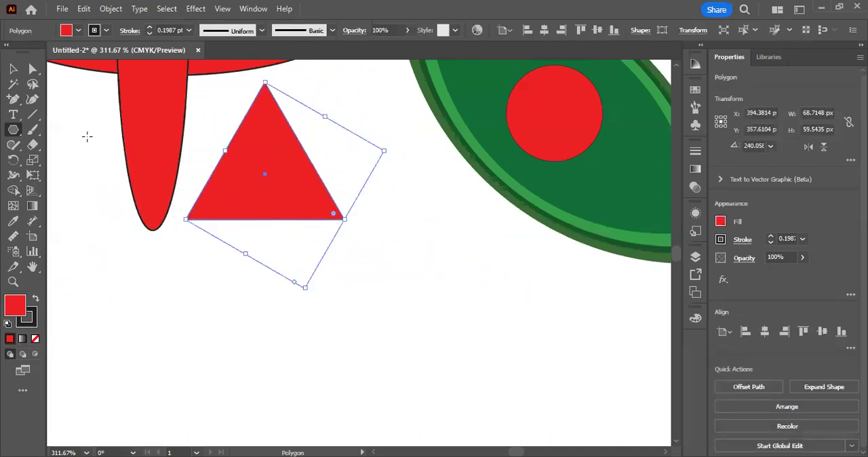
left_click(13, 69)
left_click_drag(259, 179, 279, 150)
Step: Start drawing a smaller polygon beneath the triangle and raise its number of sides until it looks like a circle
left_click(13, 130)
scroll(243, 178, "down", 2)
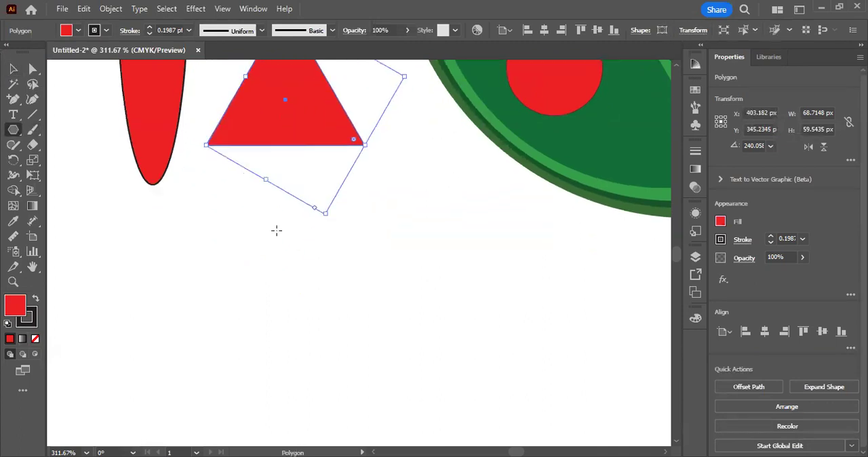
left_click_drag(255, 237, 311, 269)
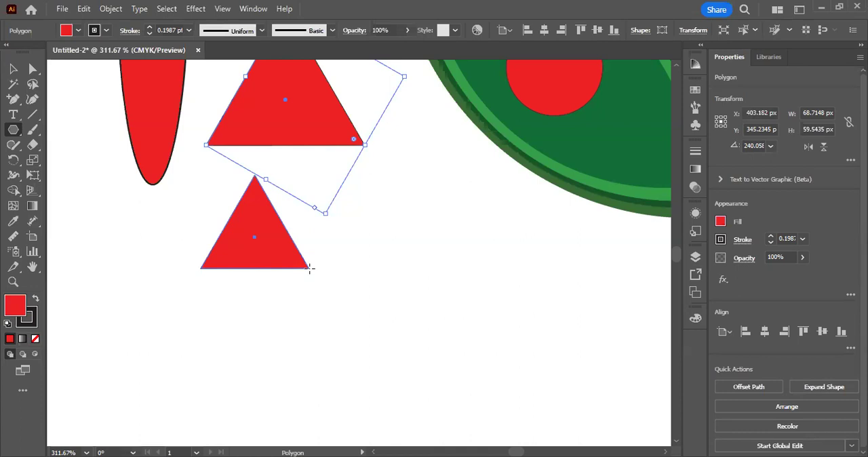
key("Up")
key("Up")
key("Up")
key("Up")
key("Up")
key("Up")
key("Up")
key("Up")
left_click_drag(309, 269, 310, 268)
key("Up")
key("Down")
key("Down")
key("Down")
key("Down")
key("Down")
key("Down")
key("Down")
key("Down")
key("Down")
key("Up")
key("Up")
key("Up")
key("Up")
key("Up")
key("Up")
key("Up")
key("Up")
key("Up")
key("Up")
key("Up")
key("Up")
key("Up")
key("Up")
key("Up")
key("Up")
left_click_drag(309, 269, 309, 268)
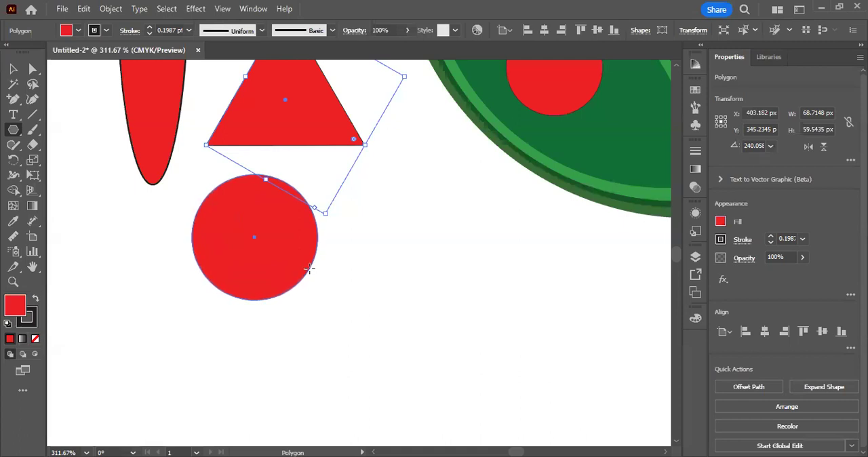
Step: Adjust the polygon to six sides, finish it at about 56 × 65 px and move it beneath the triangle, slightly nearer the leaf
left_click_drag(310, 268, 309, 268)
key("Down")
key("Down")
key("Down")
key("Down")
key("Down")
key("Down")
key("Down")
key("Down")
key("Down")
key("Down")
key("Down")
key("Down")
key("Down")
key("Down")
key("Down")
key("Down")
key("Up")
key("Up")
key("Up")
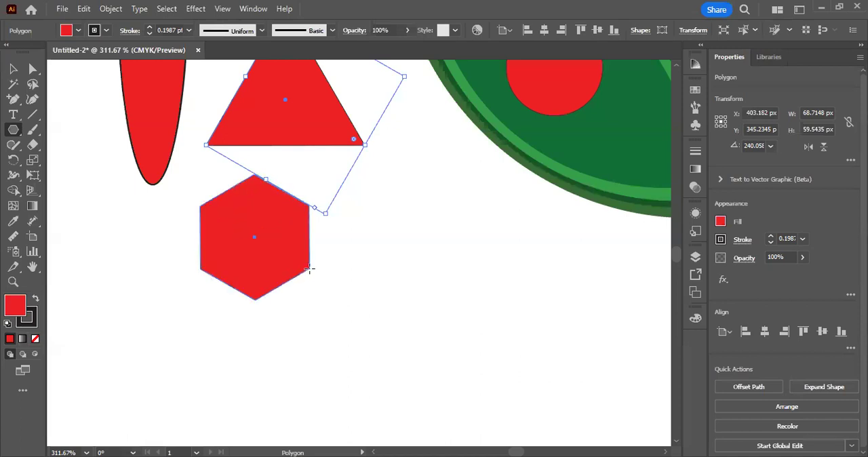
mouse_move(309, 269)
left_mouse_down()
mouse_move(297, 269)
mouse_move(320, 274)
left_mouse_up()
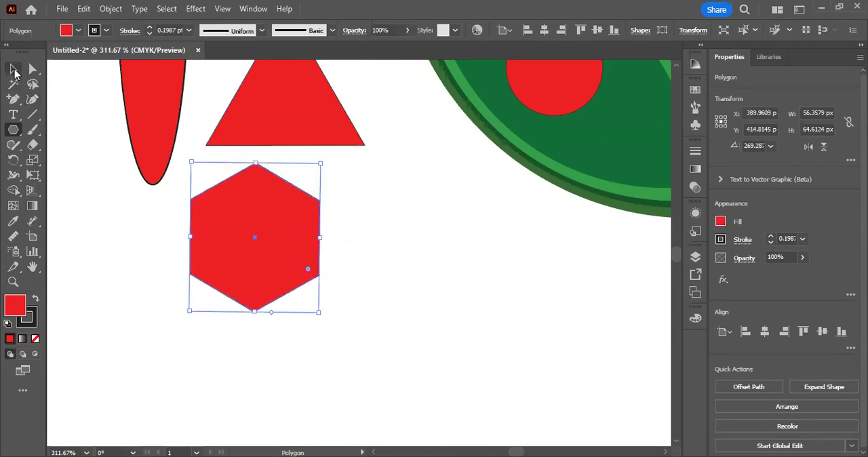
left_click(15, 69)
left_click_drag(280, 182, 308, 224)
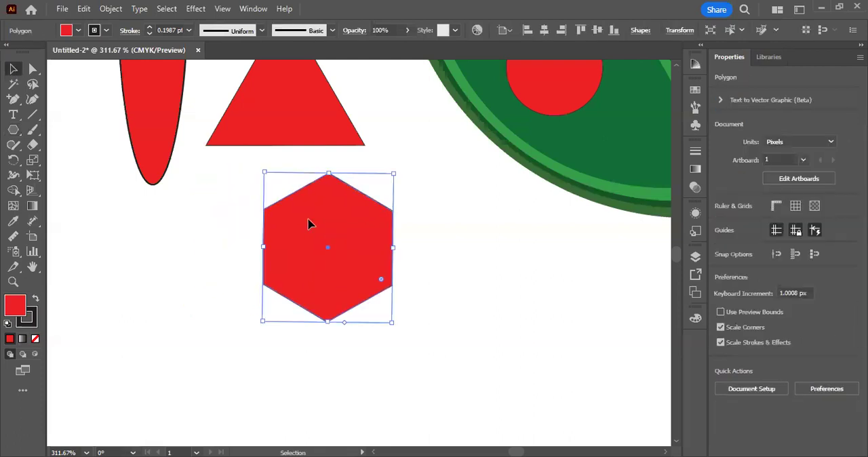
Step: Reduce the hexagon to three sides with its side-count handle and delete the resulting triangle
scroll(338, 326, "up", 4)
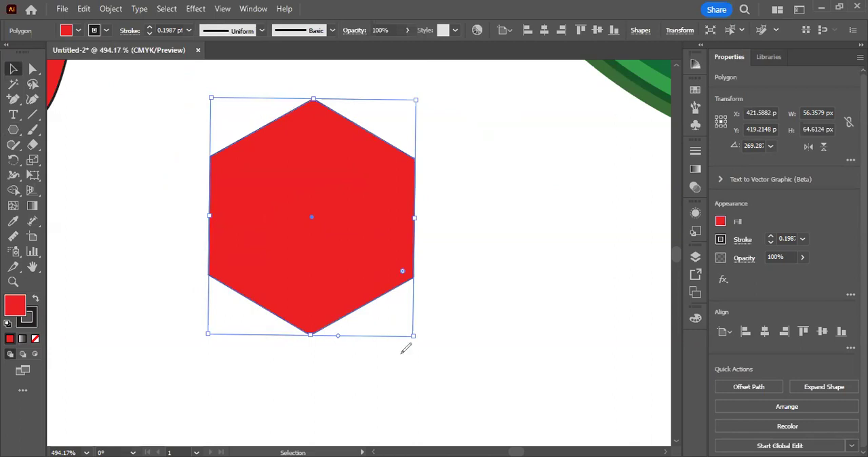
mouse_move(341, 310)
left_mouse_down()
mouse_move(362, 321)
mouse_move(344, 313)
left_mouse_up()
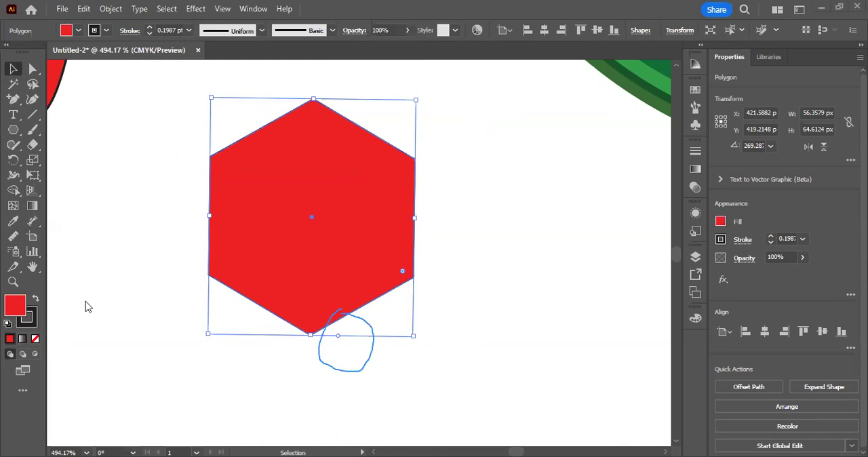
key("ctrl+z")
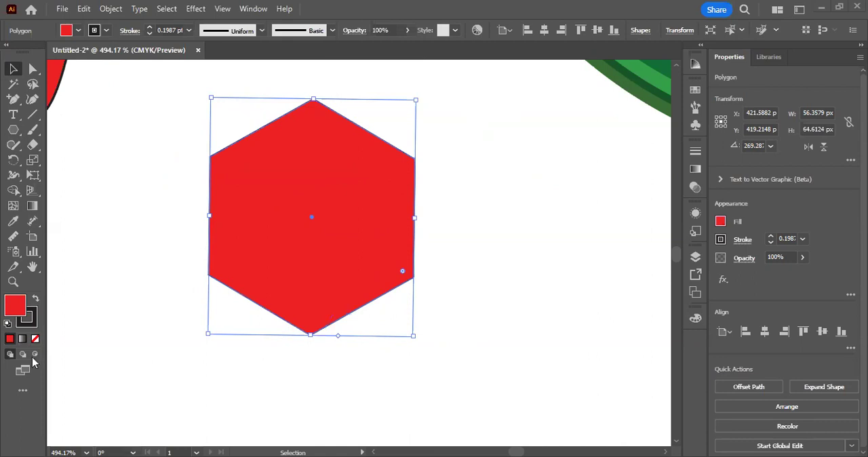
left_click_drag(338, 335, 413, 353)
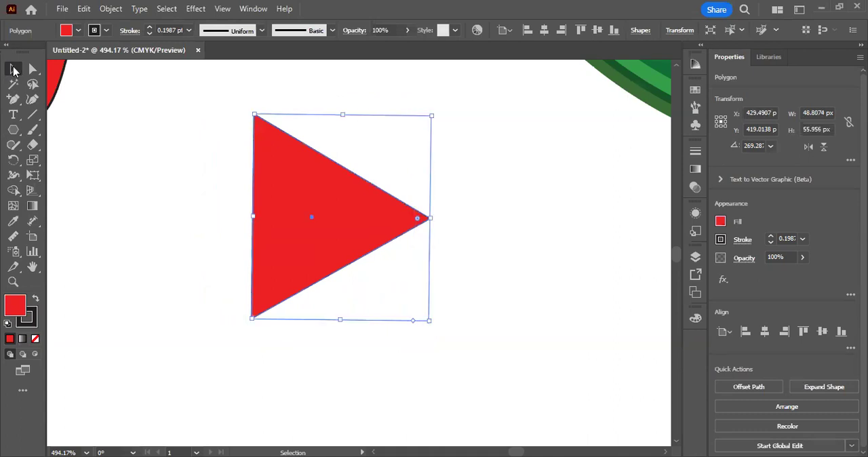
left_click_drag(213, 152, 421, 278)
key("Delete")
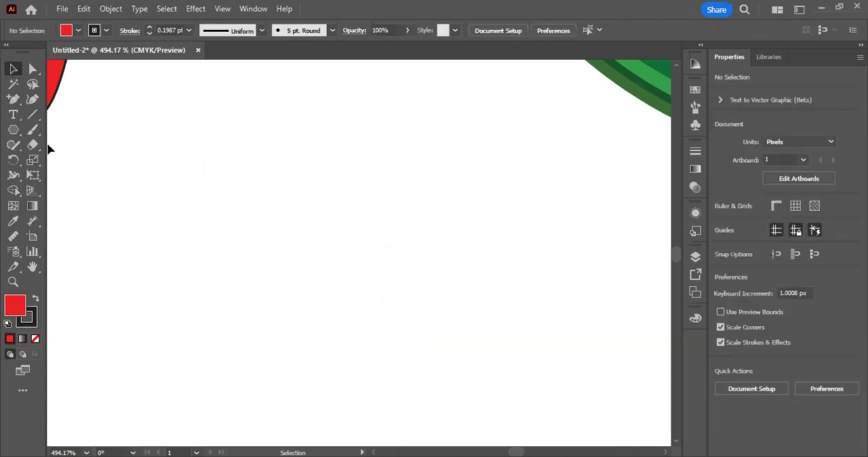
Step: Draw a tilted five-pointed red star of about 23 × 22 px in the empty area beneath the leaf with the Star tool
left_click(13, 131)
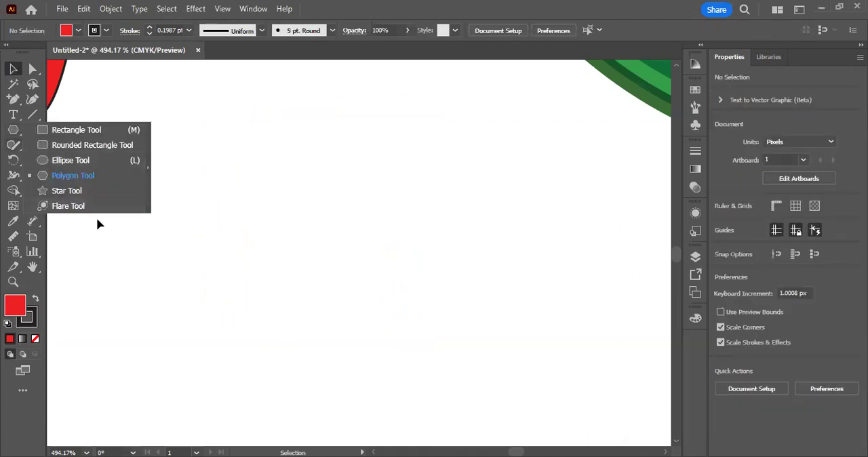
left_click(72, 192)
left_click_drag(336, 192, 472, 274)
left_click_drag(75, 195, 268, 181)
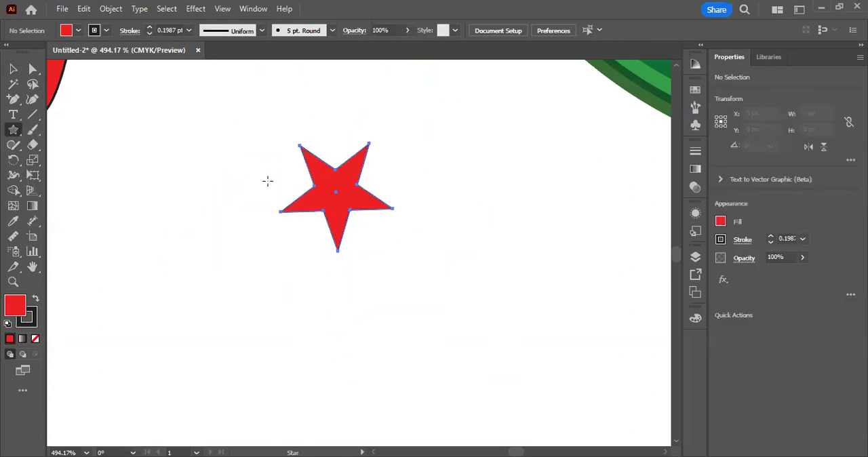
Step: Delete the small red five-pointed star from the empty area beneath the leaf
left_click(12, 133)
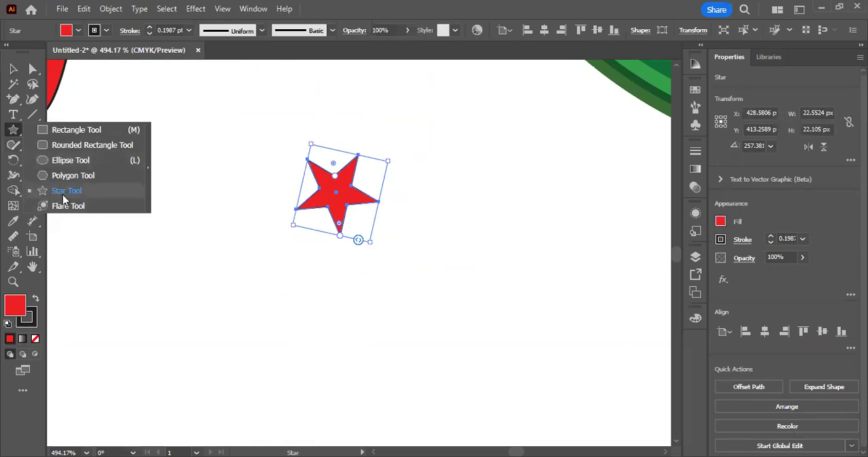
left_click(13, 69)
left_click(274, 147)
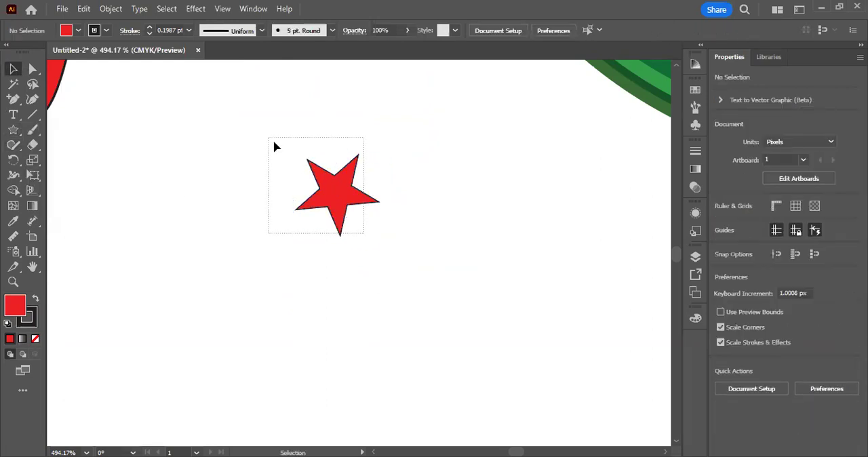
left_click_drag(274, 143, 364, 233)
key("Delete")
Step: Draw a red star of about 49 × 49 px, raising its number of points until it becomes a dense starburst
left_click(14, 132)
left_click_drag(306, 167, 427, 249)
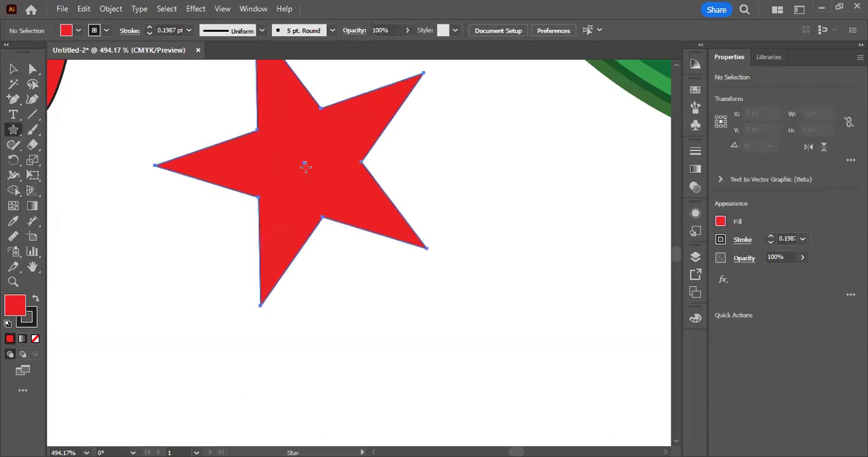
key("Up")
key("Up")
key("Up")
key("Up")
key("Up")
key("Up")
key("Up")
key("Up")
key("Up")
key("Up")
key("Up")
key("Up")
key("Up")
key("Up")
key("Up")
key("Up")
key("Up")
key("Up")
key("Up")
key("Up")
key("Up")
key("Up")
key("Up")
key("Up")
key("Up")
key("Up")
key("Up")
key("Up")
key("Up")
key("Up")
key("Up")
key("Up")
key("Up")
key("Up")
key("Up")
key("Up")
key("Up")
key("Up")
key("Up")
key("Up")
left_click_drag(305, 166, 305, 167)
Step: Change the starburst's fill to yellow fff200 and move it horizontally away from the leaf
double_click(14, 305)
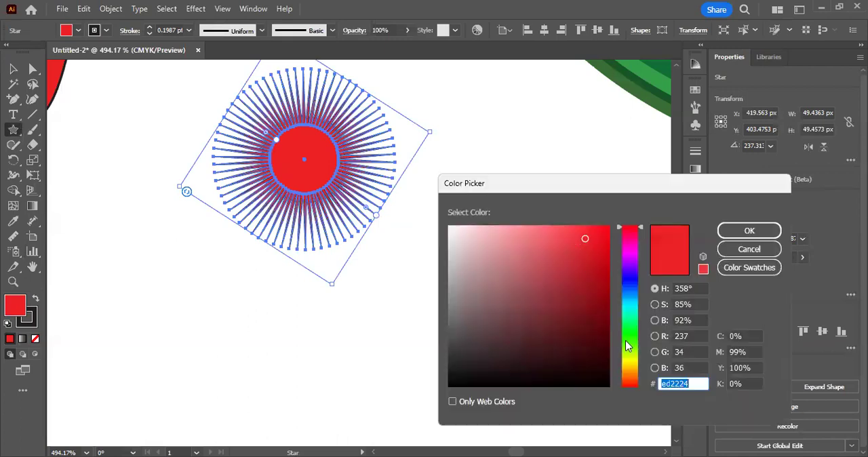
left_click(630, 362)
left_click_drag(593, 238, 612, 224)
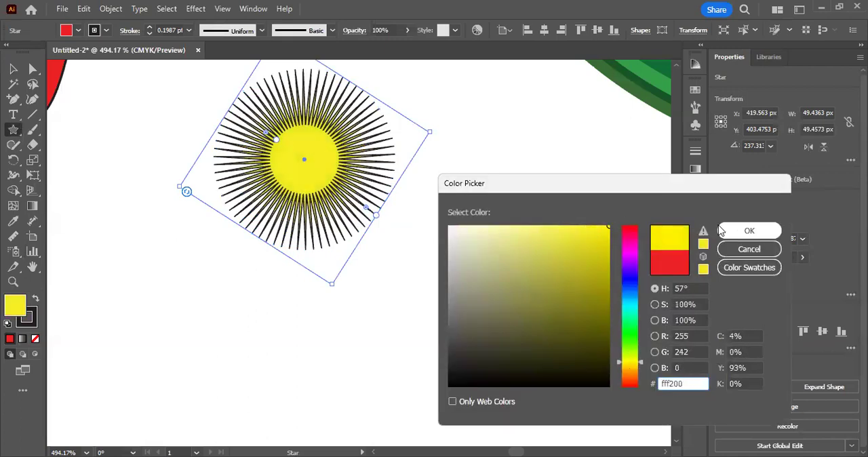
left_click(723, 233)
left_click(12, 68)
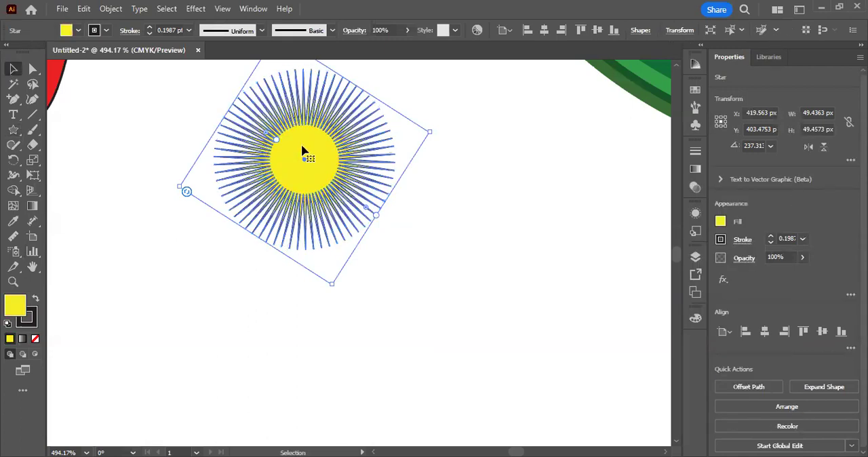
left_click_drag(306, 158, 234, 158)
Step: Draw a larger yellow starburst of about 90 × 90 px between the first one and the leaf, and deselect it
left_click(13, 129)
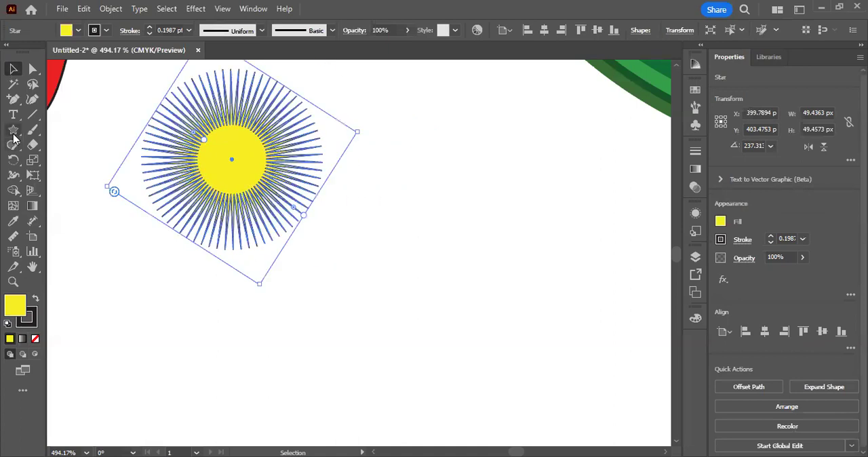
mouse_move(486, 202)
left_mouse_down()
mouse_move(568, 267)
mouse_move(556, 248)
mouse_move(634, 201)
mouse_move(613, 212)
mouse_move(573, 193)
mouse_move(599, 217)
mouse_move(655, 180)
mouse_move(556, 185)
mouse_move(603, 184)
mouse_move(556, 188)
mouse_move(563, 292)
mouse_move(555, 277)
mouse_move(621, 307)
left_mouse_up()
left_click(33, 69)
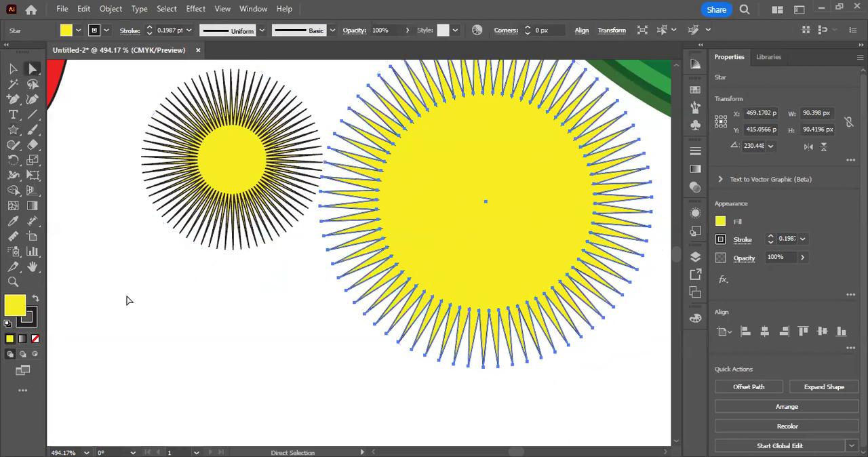
left_click(128, 301)
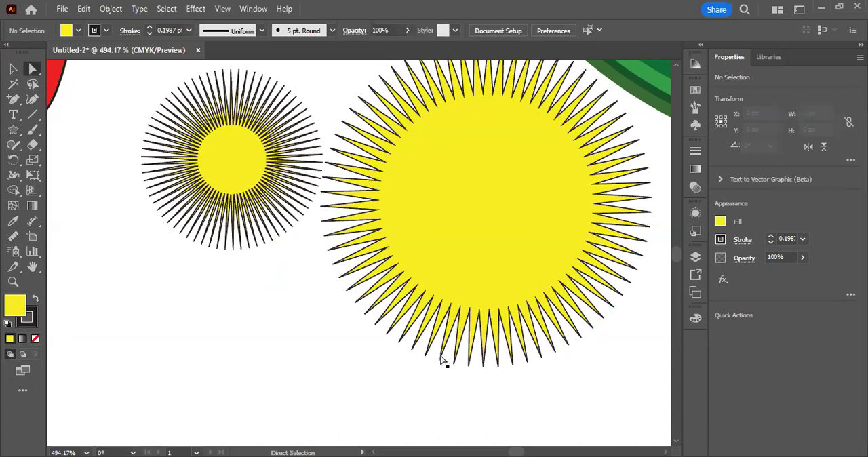
Step: Draw a third many-pointed star of about 67 × 67 px beneath the smaller starburst and pull its outer radius inward
left_click(12, 131)
left_click_drag(202, 308, 283, 350)
key("Up")
key("Up")
key("Up")
key("Up")
key("Up")
key("Up")
key("Up")
key("Up")
key("Up")
key("Up")
key("Up")
left_click(13, 68)
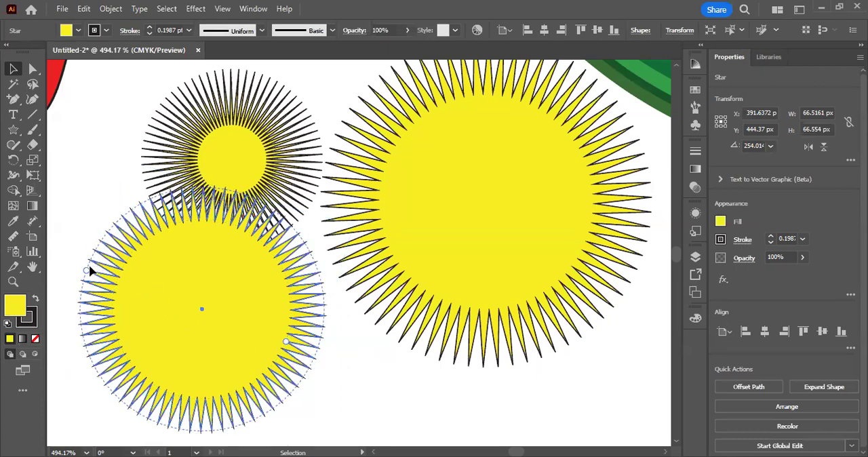
left_click_drag(85, 269, 170, 287)
Step: Delete all three yellow starbursts, keeping the leaf and the red shapes
left_click(108, 131)
key("ctrl+a")
key("Delete")
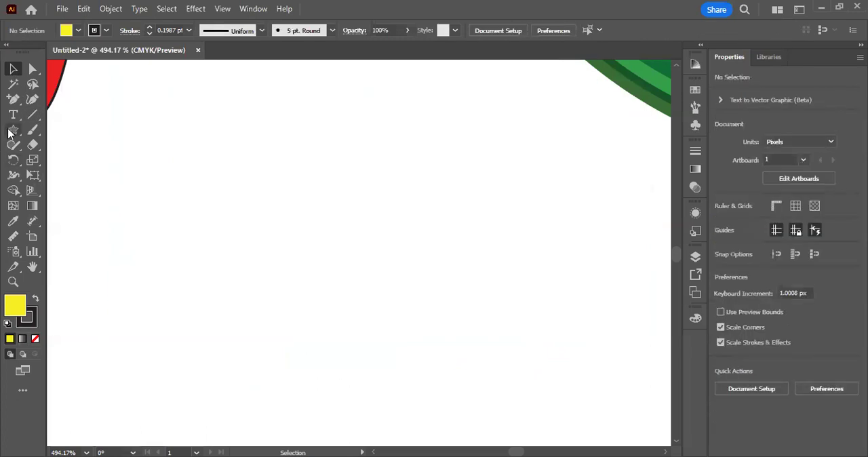
Step: Draw a lens flare with rays, halo and rings in the empty area beneath the leaf with the Flare tool
left_click_drag(8, 133, 74, 211)
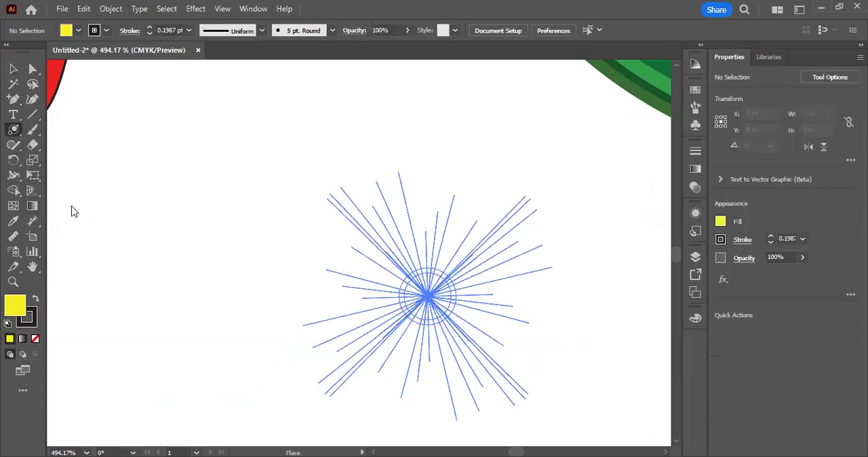
left_click_drag(428, 296, 456, 296)
left_click_drag(353, 279, 494, 171)
left_click(13, 69)
Step: Move the small flare to the artboard's lower right area, place a larger flare of about 318 × 259 px beneath the red ellipses, and deselect
key("ctrl+space")
left_click_drag(305, 212, 215, 238)
left_click_drag(391, 349, 271, 353)
left_click_drag(368, 338, 292, 303)
left_click_drag(323, 257, 601, 387)
left_click_drag(273, 259, 190, 333)
key("ctrl+space")
left_click_drag(315, 358, 333, 258)
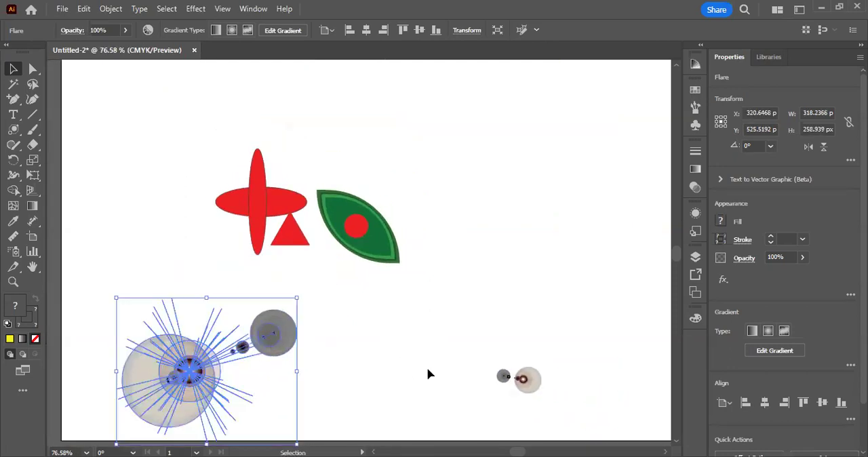
left_click(523, 378)
left_click(415, 330)
Step: Draw a yellow rectangle of about 1283 × 722 px covering the whole artboard as a background behind the artwork
key("ctrl+space")
left_click_drag(469, 267, 334, 269)
key("space")
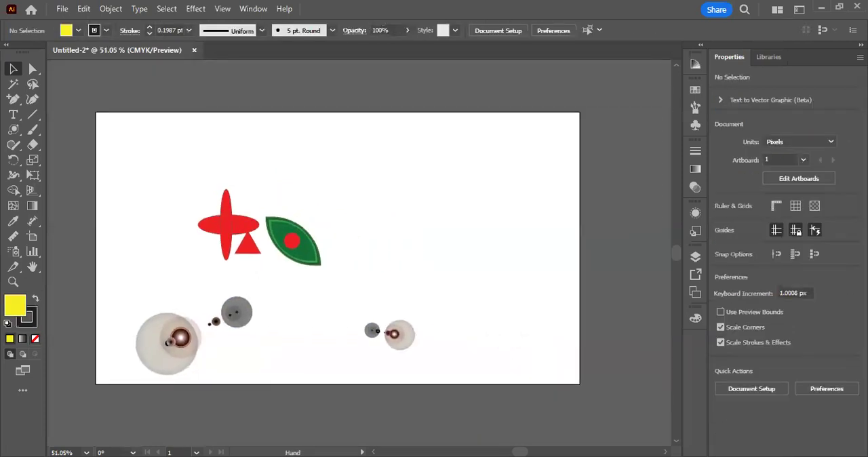
left_click(17, 133)
left_click_drag(95, 112, 580, 383)
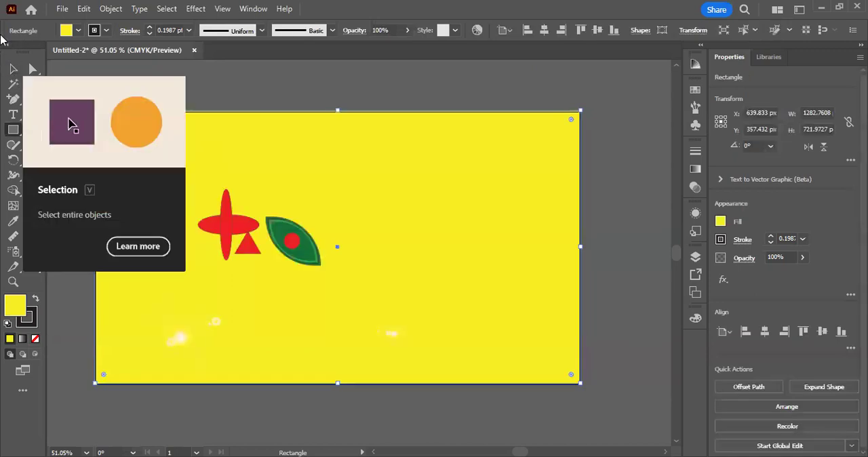
left_click(14, 68)
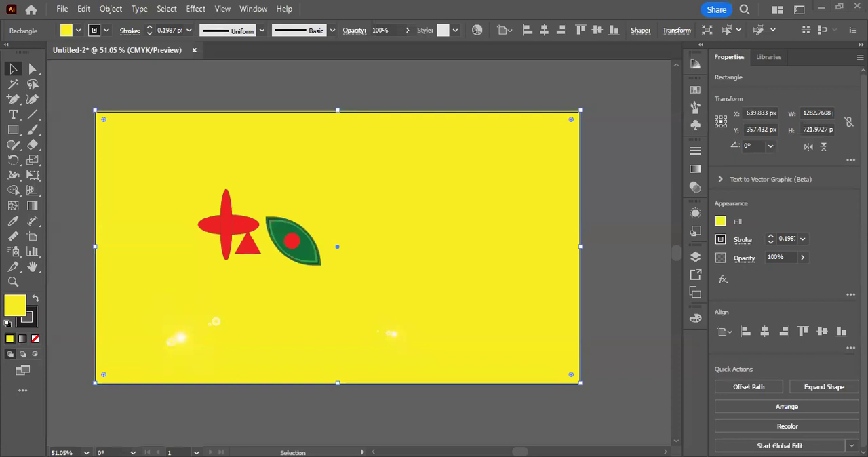
Step: Recolor the artboard-sized background rectangle from yellow to dark blue 0d00b2 and deselect it
scroll(624, 183, "down", 1)
left_click(624, 182)
left_click(388, 110)
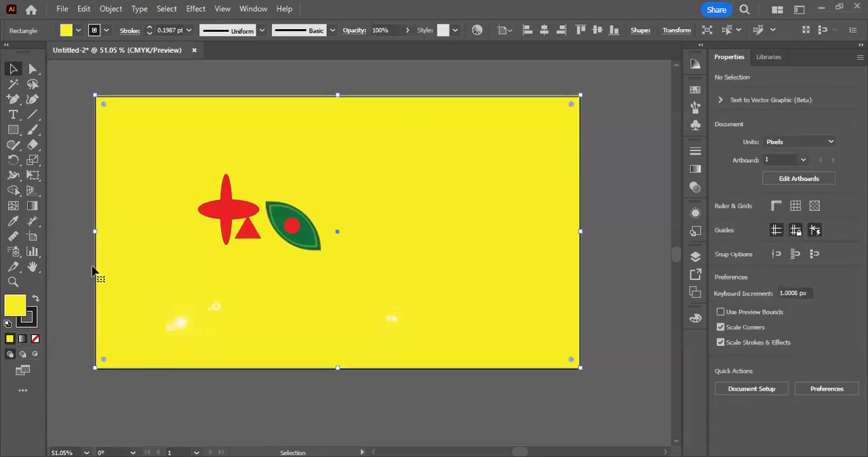
double_click(20, 306)
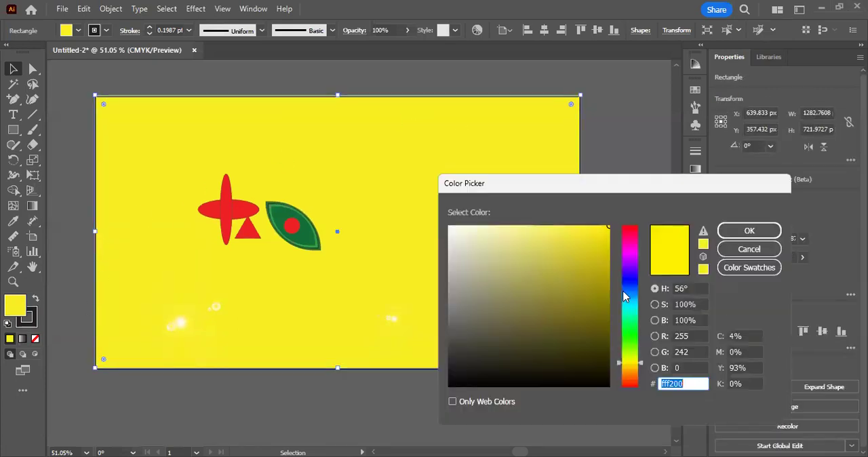
left_click(631, 290)
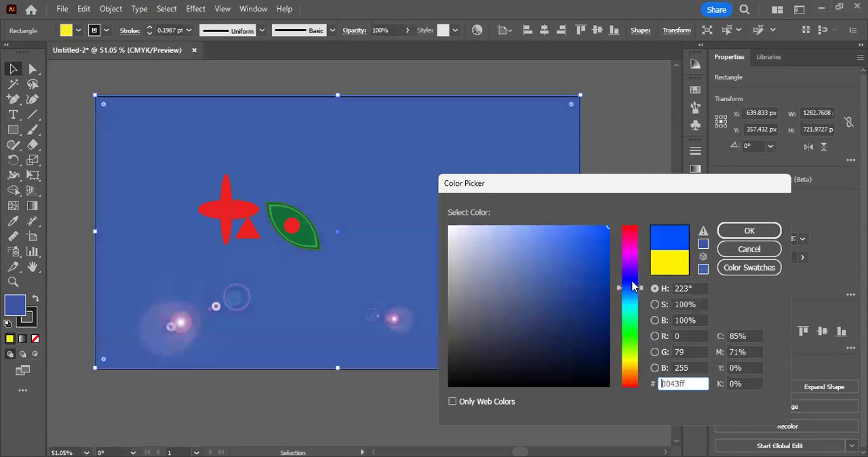
left_click(610, 274)
left_click(636, 278)
left_click(733, 235)
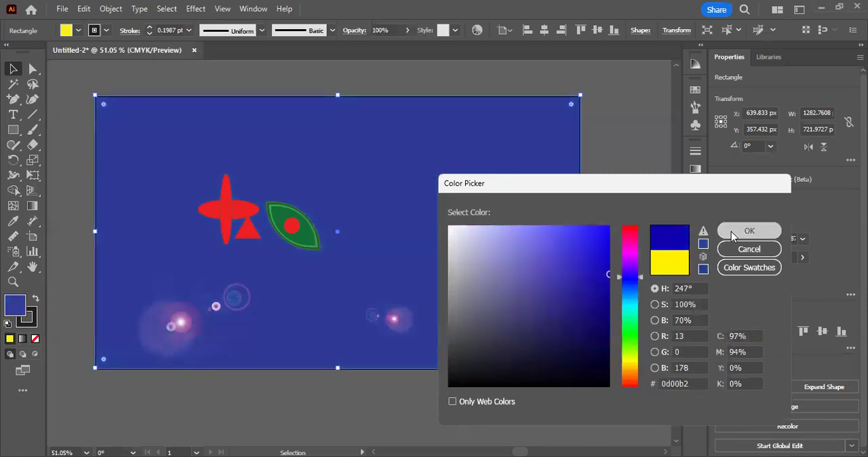
left_click(610, 264)
Step: Move the small flare to the artboard's upper right corner, nudge the large flare slightly upward, and deselect
left_click_drag(393, 320, 440, 201)
left_click(400, 136)
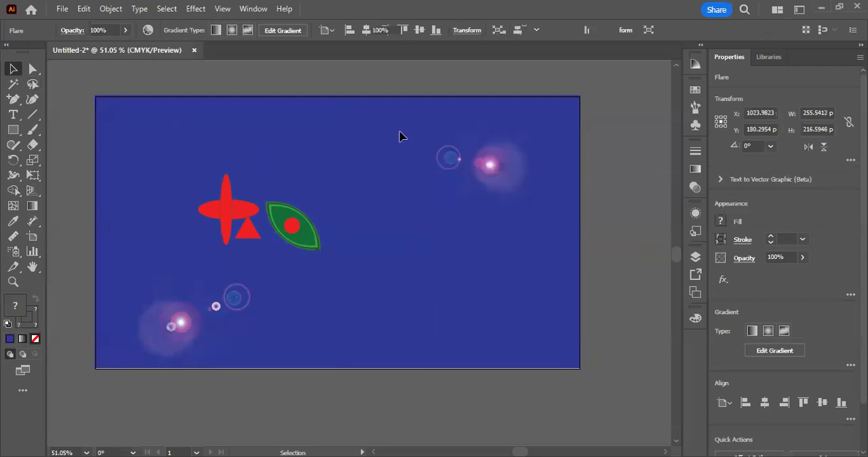
left_click_drag(489, 165, 512, 152)
left_click_drag(183, 324, 179, 305)
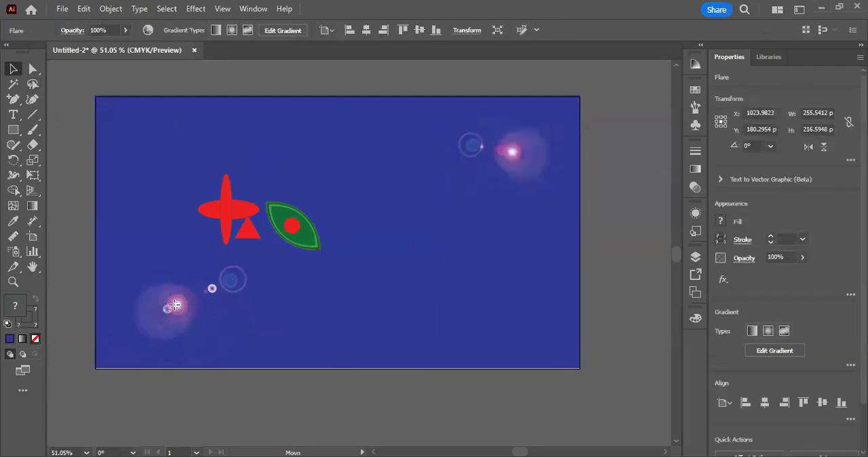
left_click(404, 408)
Step: Select all artwork, including the blue background, flares, leaf and red shapes, and delete it to clear the artboard
left_click_drag(283, 260, 327, 277)
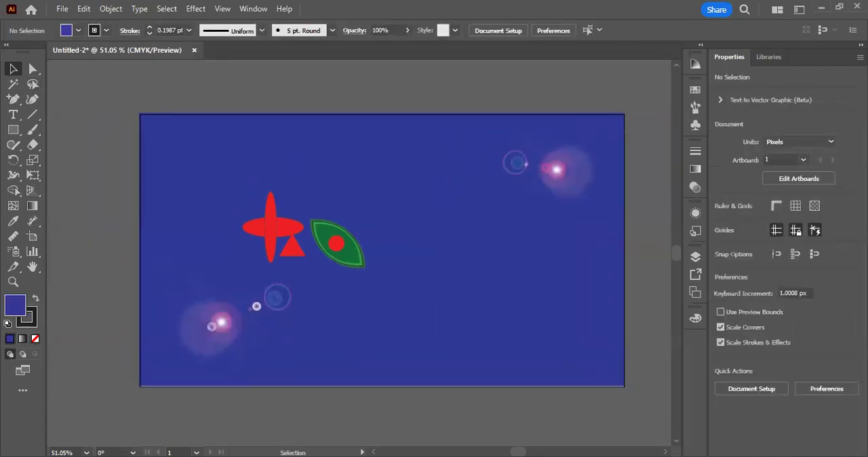
left_click(13, 129)
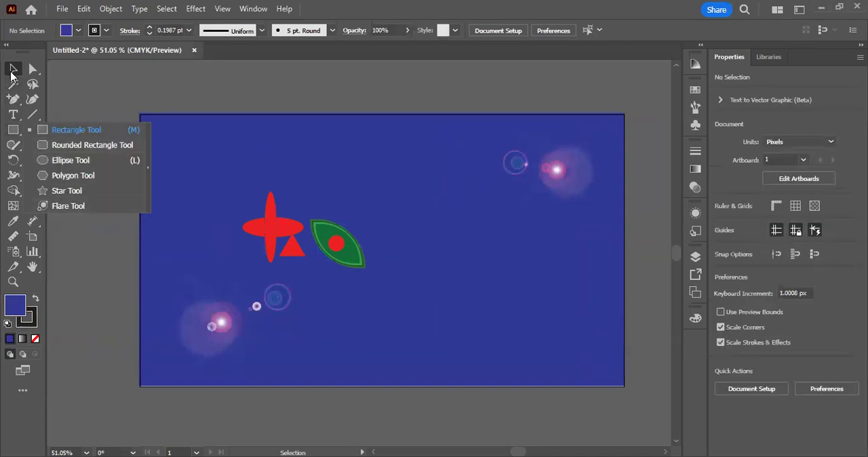
left_click_drag(141, 97, 500, 342)
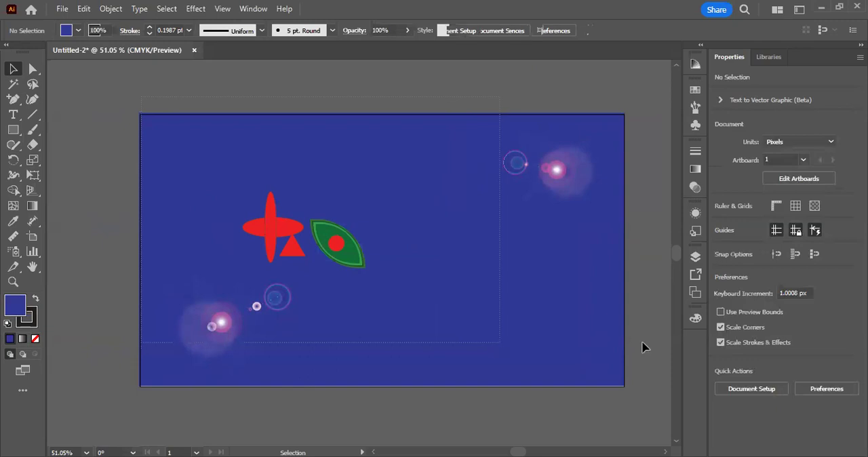
left_click_drag(68, 93, 630, 384)
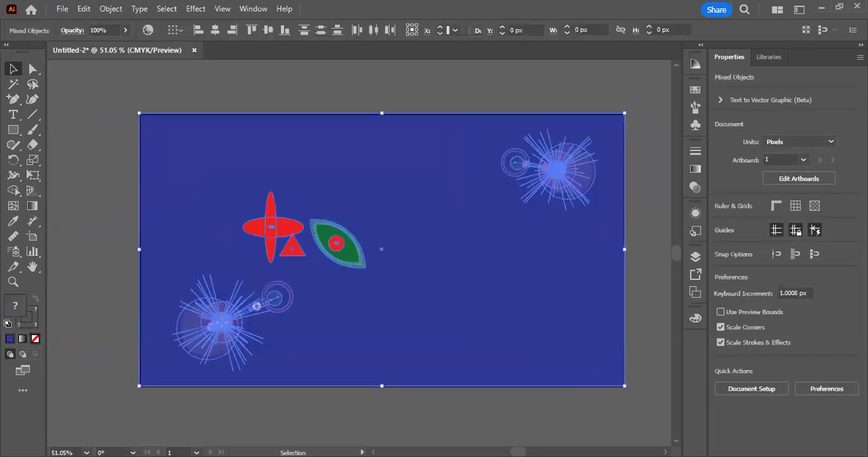
key("Delete")
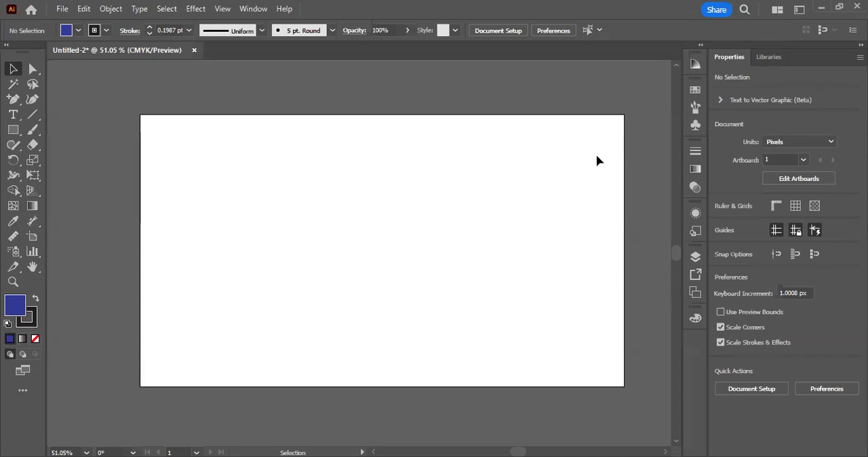
Step: Draw a rectangle of about 340 × 198 px in the upper middle of the empty artboard
scroll(597, 161, "up", 1)
left_click(14, 129)
left_click_drag(15, 130, 87, 135)
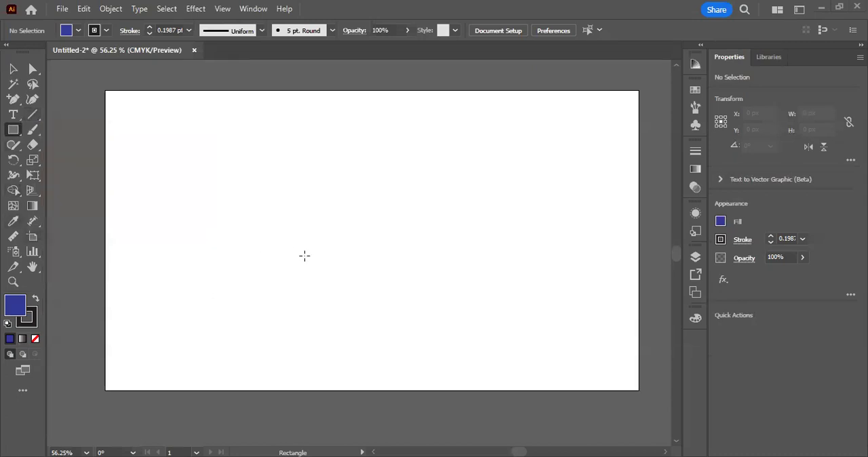
scroll(243, 204, "up", 1)
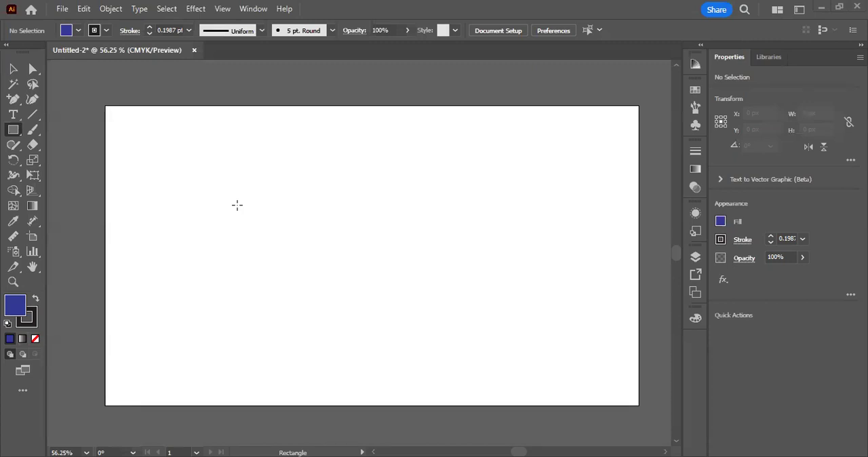
scroll(258, 138, "up", 1)
left_click_drag(263, 165, 427, 259)
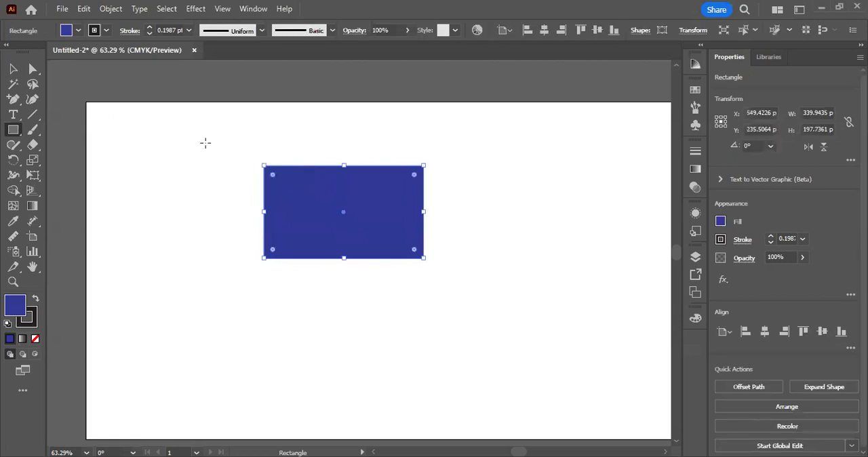
Step: Move the rectangle down to about X 545, Y 287 px and shrink it to about 304 × 177 px
left_click(14, 69)
left_click_drag(265, 178, 255, 202)
scroll(255, 204, "up", 1)
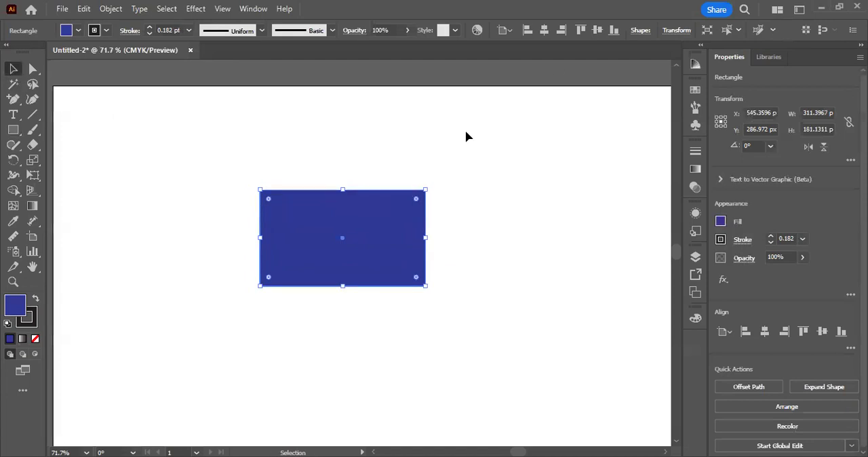
left_click_drag(433, 238, 424, 237)
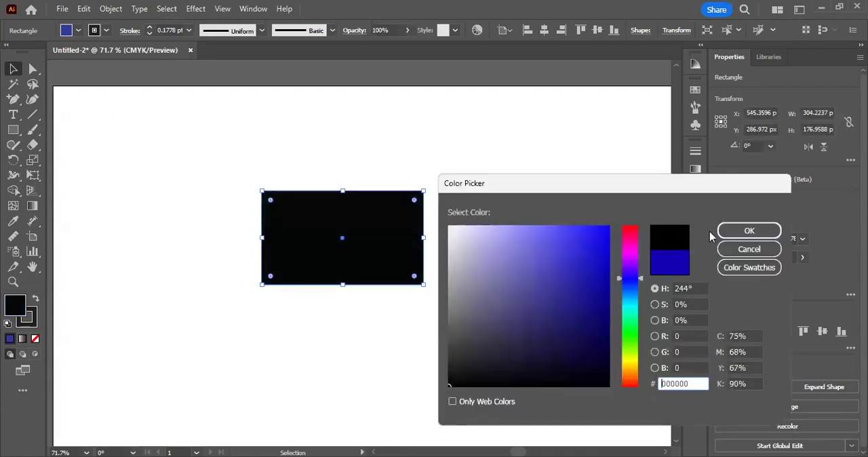
Step: Fill the rectangle with black 000000, remove its stroke, and deselect it
left_click(721, 232)
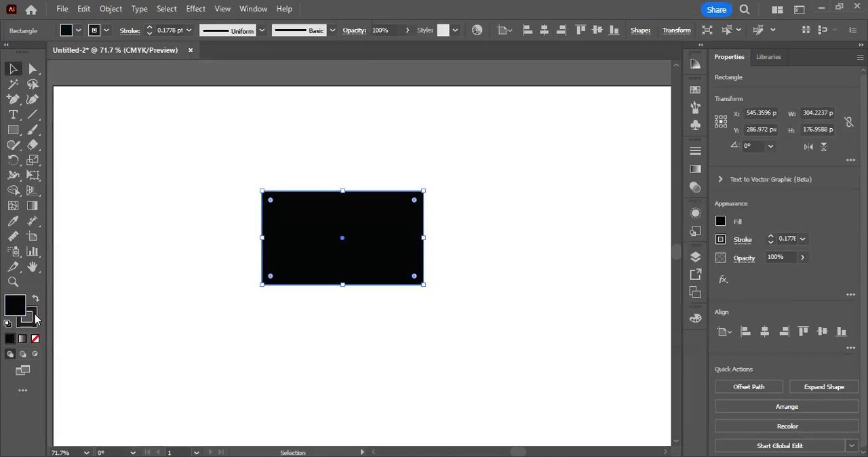
left_click(34, 316)
left_click(34, 341)
left_click(10, 303)
left_click(371, 330)
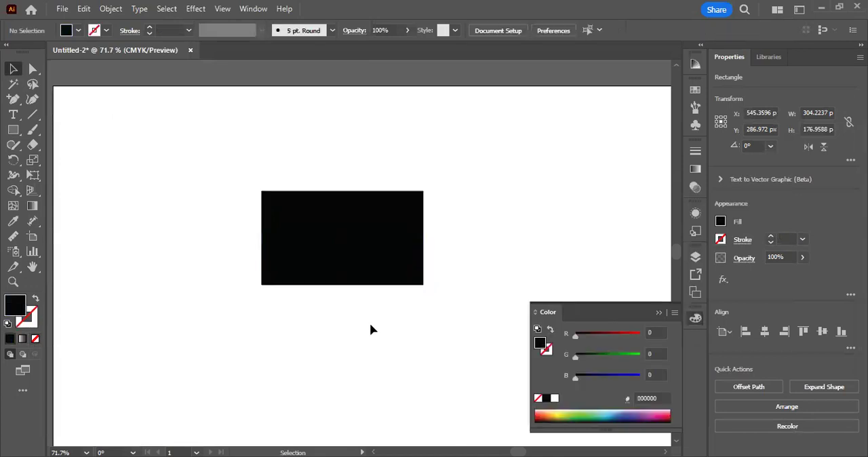
Step: Round all four corners of the black rectangle slightly and deselect it
left_click(283, 209)
left_click_drag(271, 202, 281, 205)
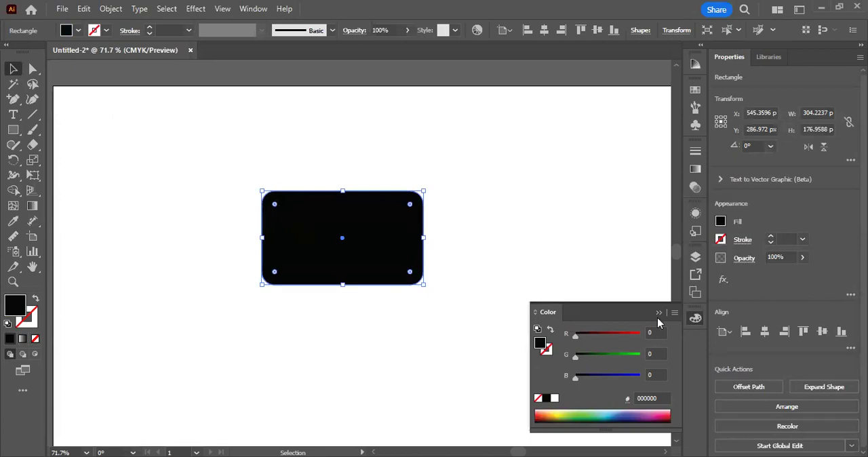
left_click(556, 254)
Step: Draw a circle about 103 px wide in the middle of the black rounded rectangle and fill it with white ffffff
left_click(14, 131)
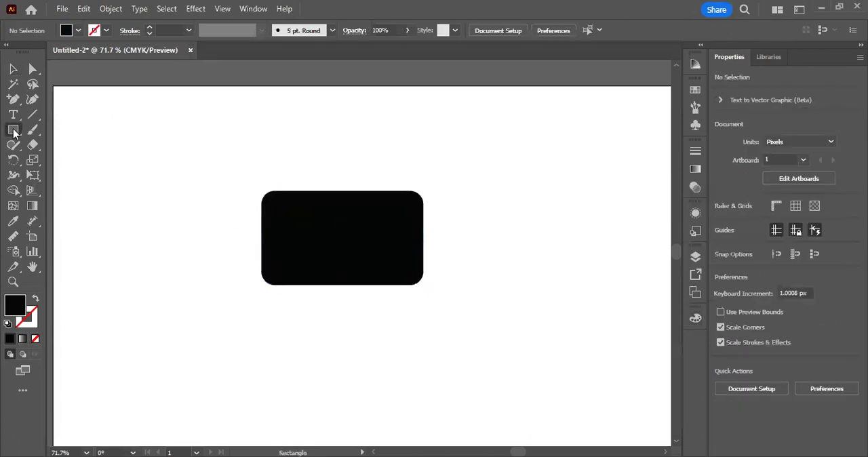
right_click(14, 129)
left_click(79, 163)
left_click_drag(334, 224, 367, 266)
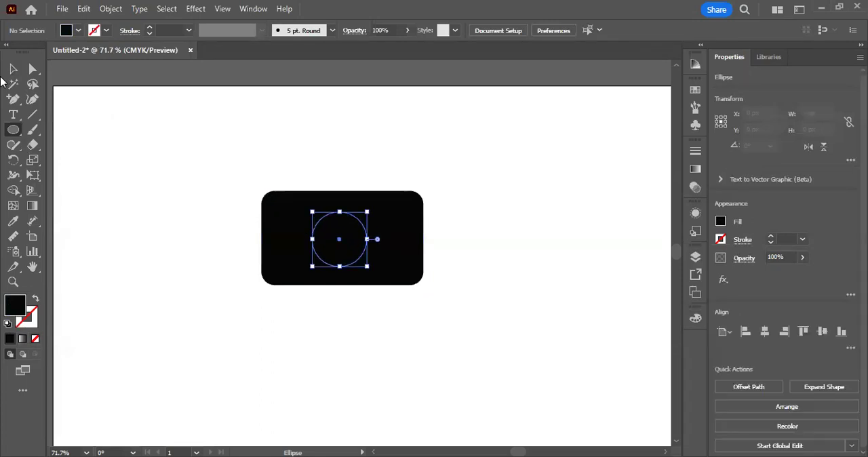
double_click(15, 305)
left_click_drag(469, 236, 29, 71)
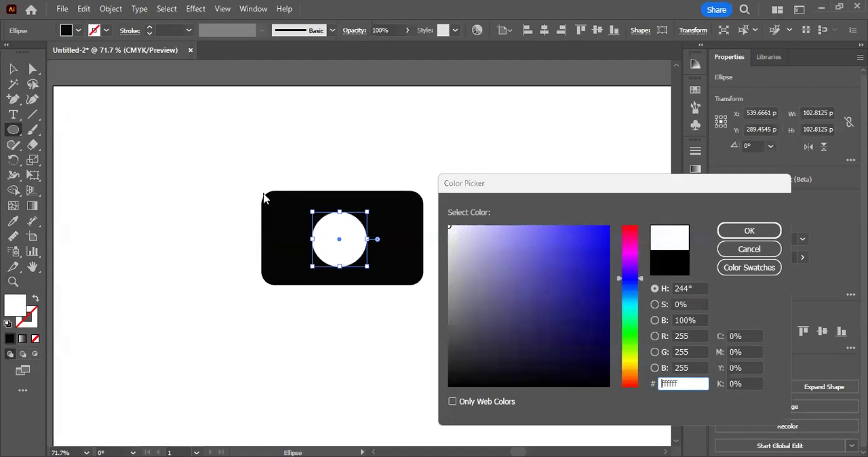
left_click(735, 230)
Step: Center the white circle on the black rounded rectangle and enlarge it to about 122 px in diameter
key("v")
left_click_drag(339, 239, 343, 237)
left_click_drag(370, 210, 376, 205)
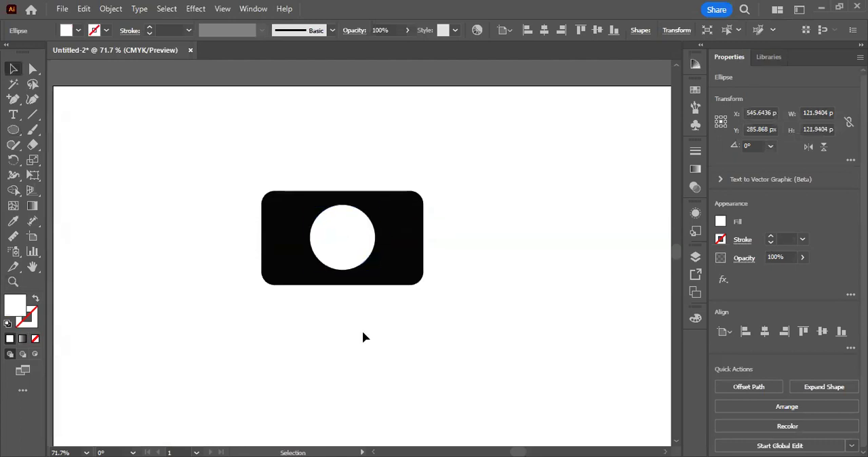
left_click(363, 333)
Step: Duplicate the white circle in place and shrink the copy concentrically to about 103 px in diameter
left_click(342, 239)
left_click(251, 309)
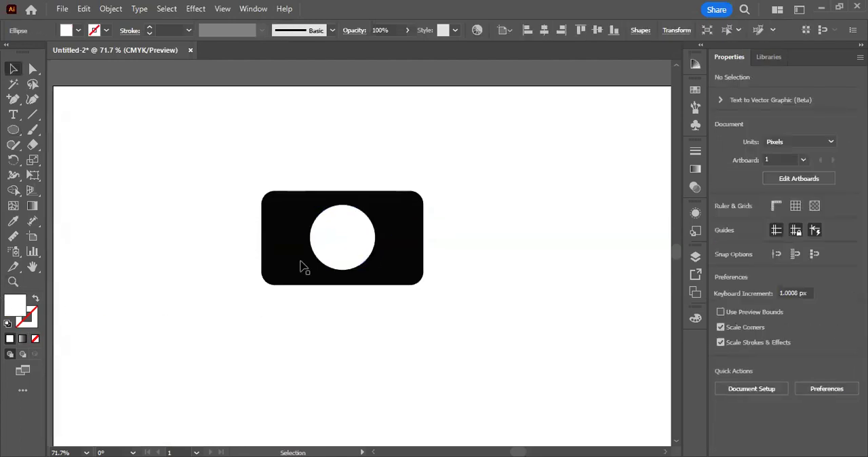
key("ctrl+c")
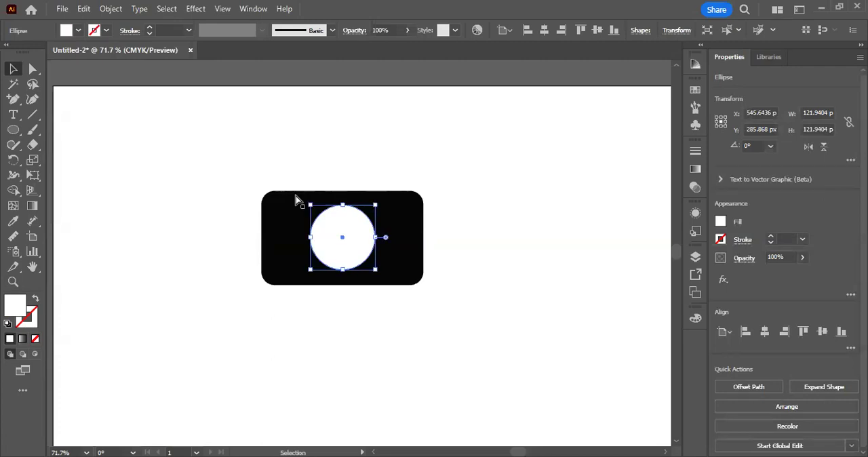
left_click_drag(375, 205, 372, 211)
Step: Fill the inner circle with black to leave a white lens ring, and deselect it
double_click(15, 304)
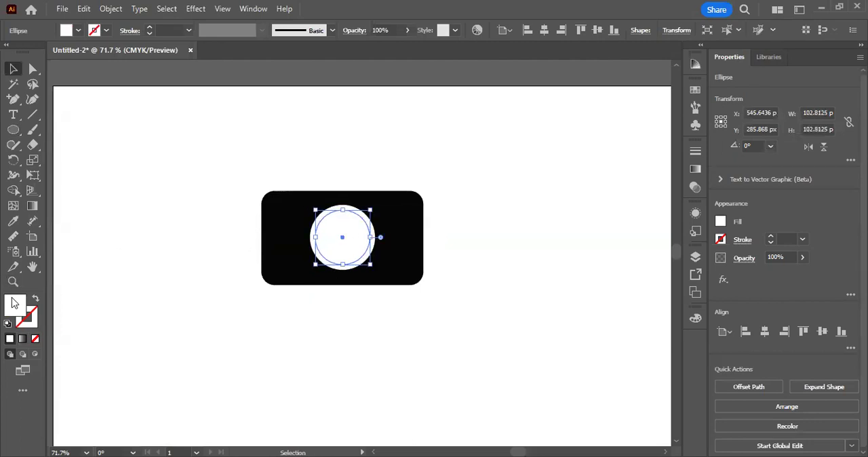
left_click_drag(481, 337, 448, 388)
left_click(724, 234)
left_click(556, 252)
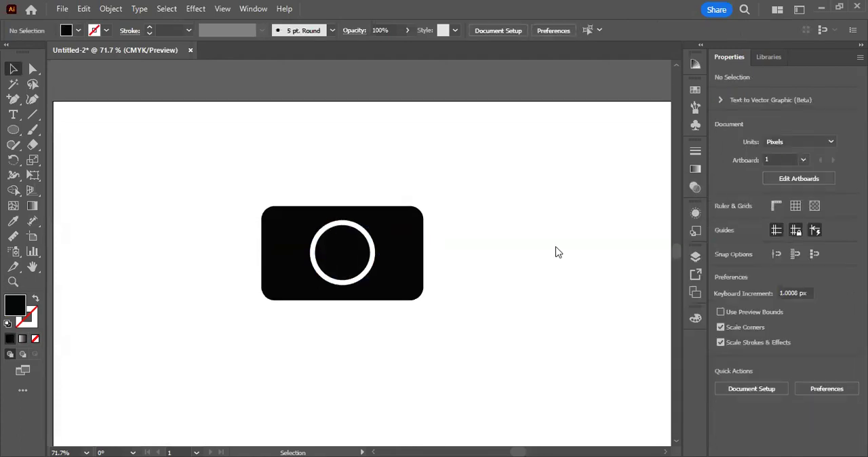
Step: Draw a small circle about 27 px wide in the camera body's upper right corner, fill it with white ffffff, and deselect
scroll(556, 249, "up", 1)
left_click(13, 131)
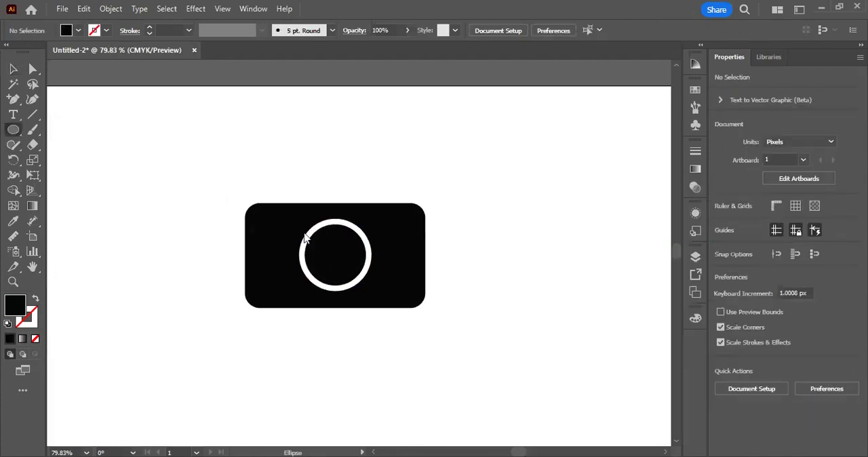
left_click_drag(388, 220, 406, 237)
double_click(10, 304)
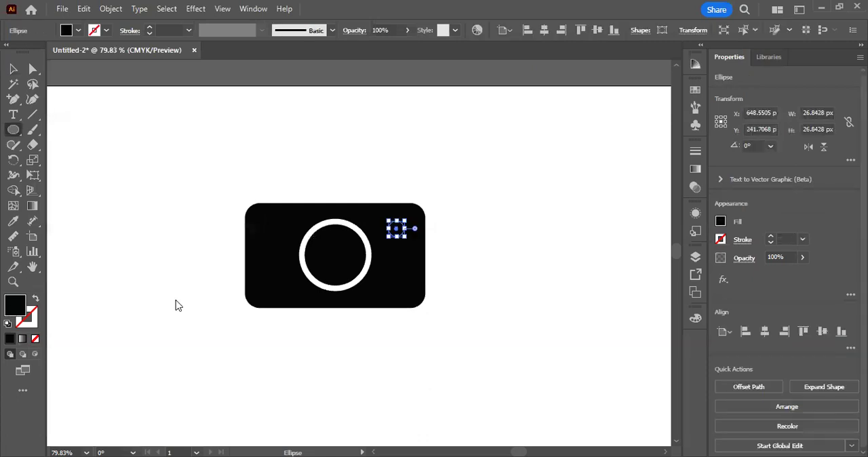
left_click(750, 231)
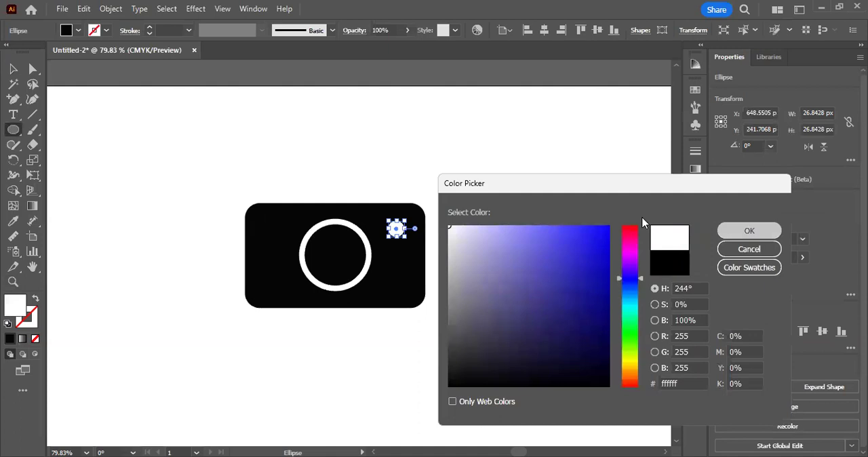
left_click(13, 69)
left_click(100, 141)
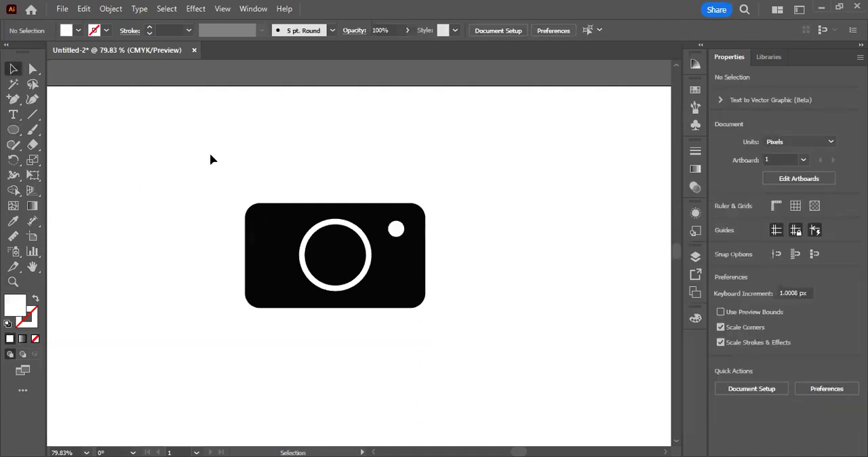
Step: Draw a small rectangle of about 40 × 12 px just above the camera body's upper left edge and fill it with black
left_click(10, 134)
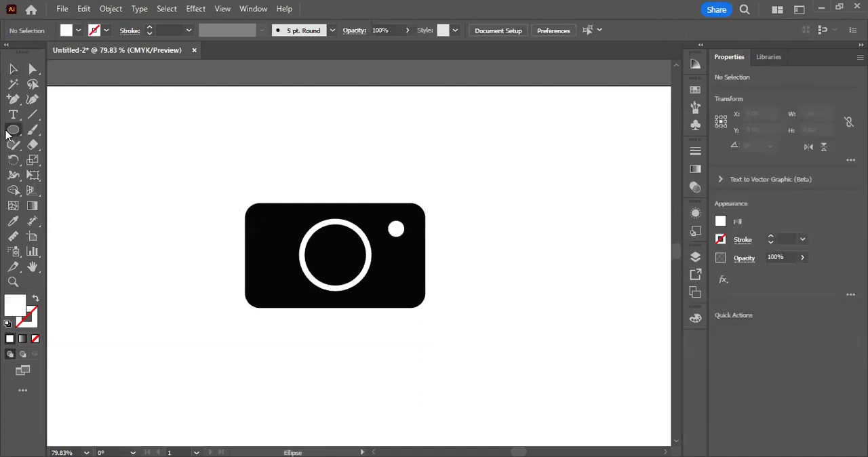
key("m")
left_click_drag(262, 194, 288, 201)
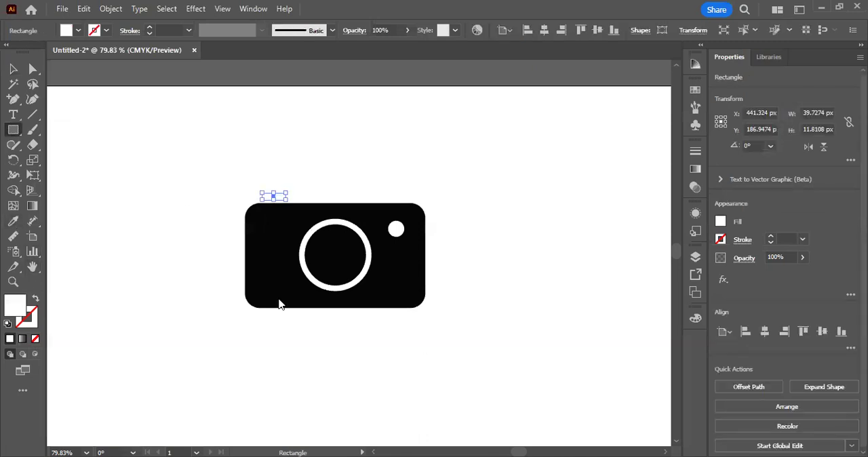
left_click(452, 386)
left_click(755, 232)
Step: Make the small black rectangle above the camera body slightly taller by extending its top edge upward
left_click(10, 70)
left_click(230, 182)
scroll(312, 151, "up", 2)
left_click(266, 216)
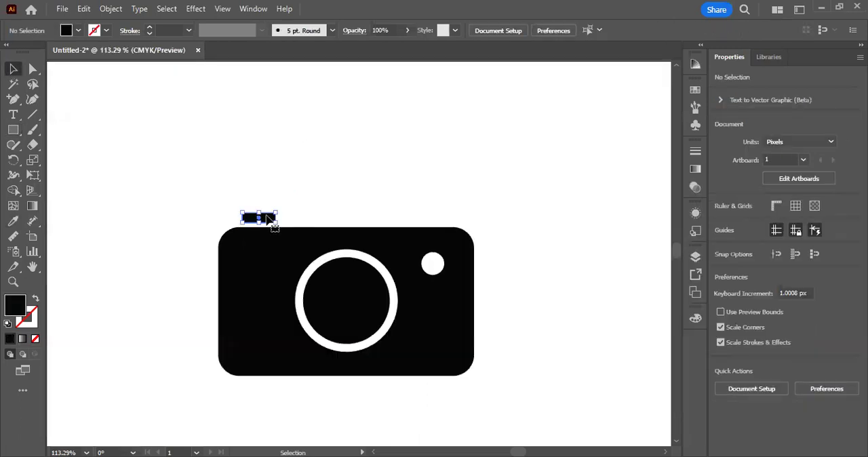
left_click_drag(263, 212, 263, 208)
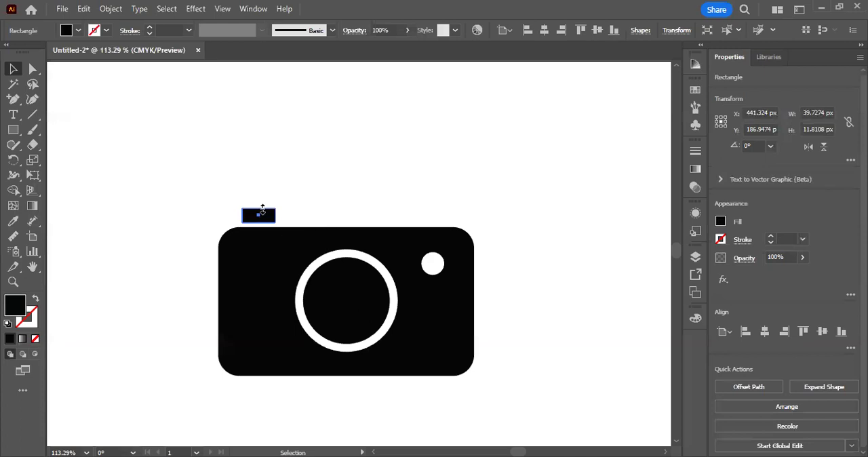
left_click(269, 205)
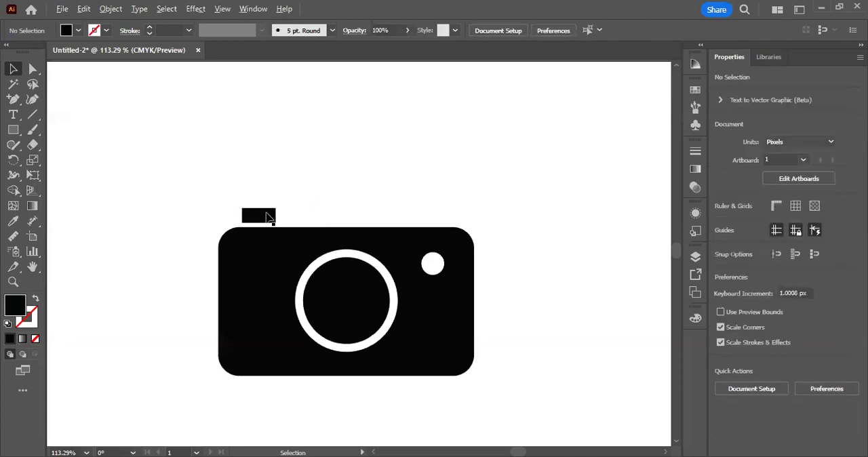
left_click_drag(258, 215, 311, 219)
key("ctrl+shift+a")
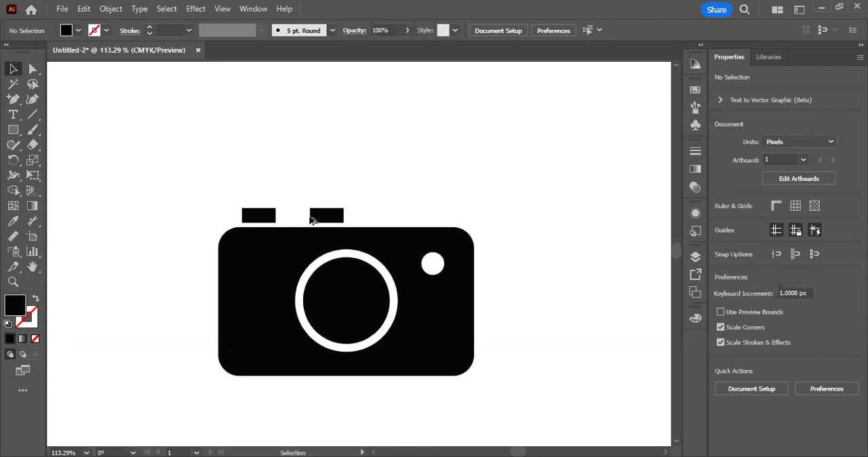
left_click_drag(342, 180, 312, 218)
key("Delete")
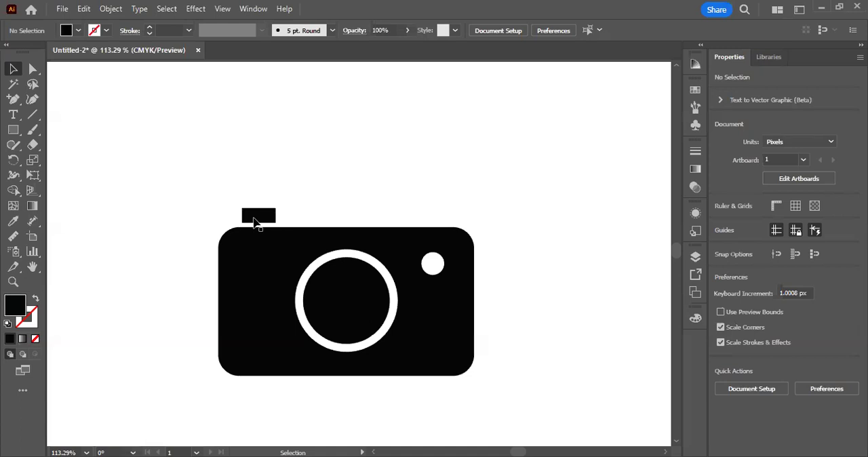
Step: Shift the small black rectangle slightly right, and place a duplicate of the whole camera to the right of the original
left_click_drag(258, 224, 264, 223)
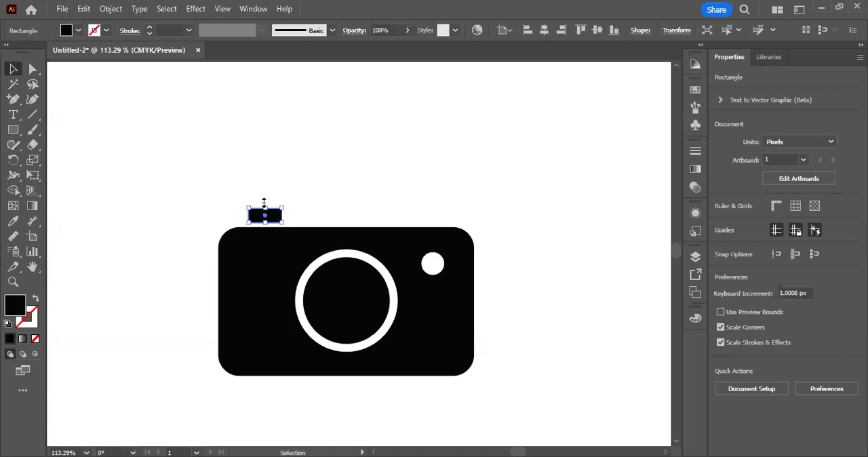
key("ctrl+space")
left_click_drag(335, 113, 318, 121)
left_click_drag(159, 164, 577, 417)
key("space")
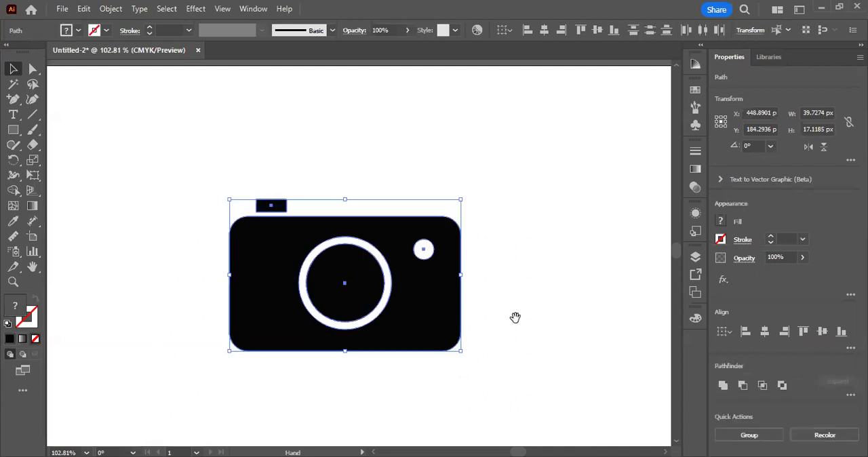
left_click_drag(515, 318, 393, 311)
left_click_drag(158, 266, 277, 268)
left_click(384, 367)
Step: Draw a black rectangle of about 76 × 35 px overlapping the middle of the original camera body's upper edge
key("ctrl+space")
left_click_drag(133, 169, 237, 199)
left_click(175, 170)
left_click(32, 69)
scroll(203, 183, "up", 1)
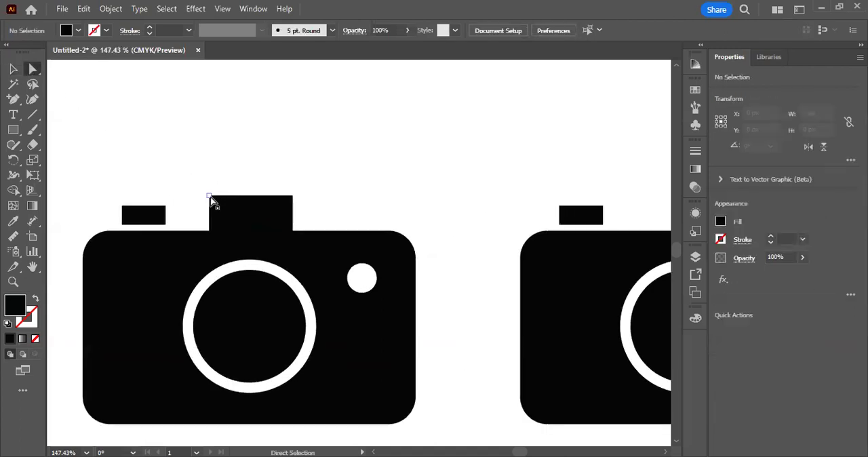
left_click(210, 197)
left_click_drag(210, 196, 225, 197)
key("ctrl+z")
key("ctrl+z")
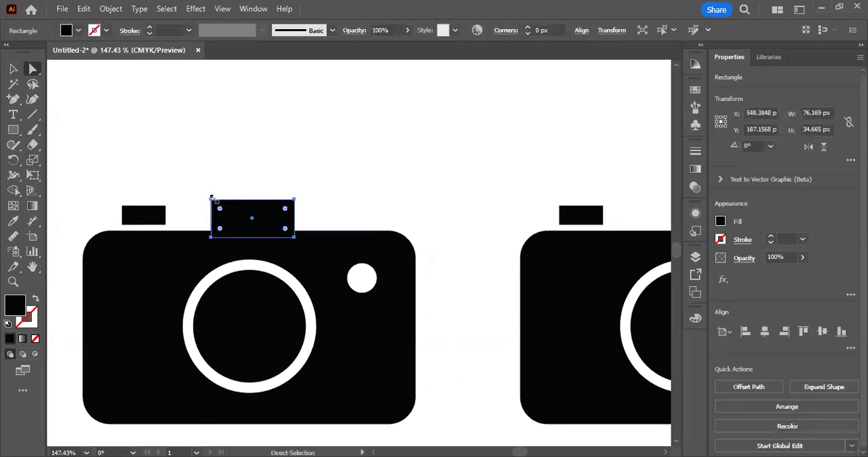
Step: Slant the viewfinder rectangle's sides into a trapezoid by moving its upper left corner inward and its lower right corner outward
left_click(229, 175)
left_click(211, 201)
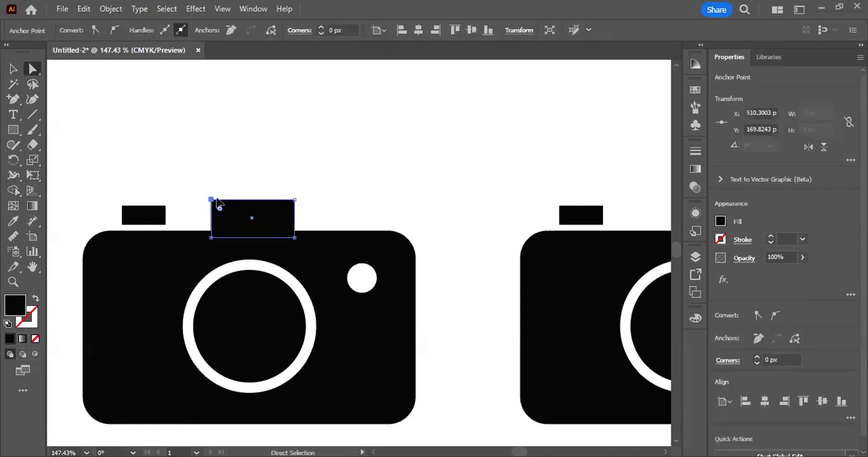
left_click_drag(217, 200, 227, 200)
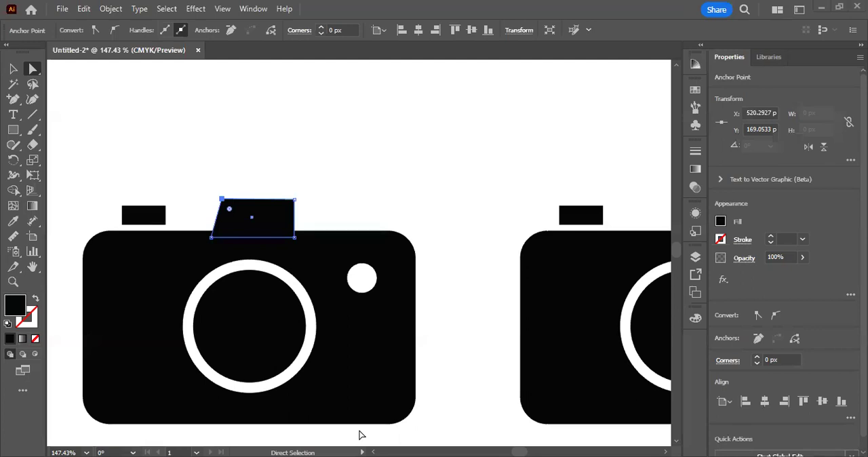
left_click_drag(295, 237, 302, 238)
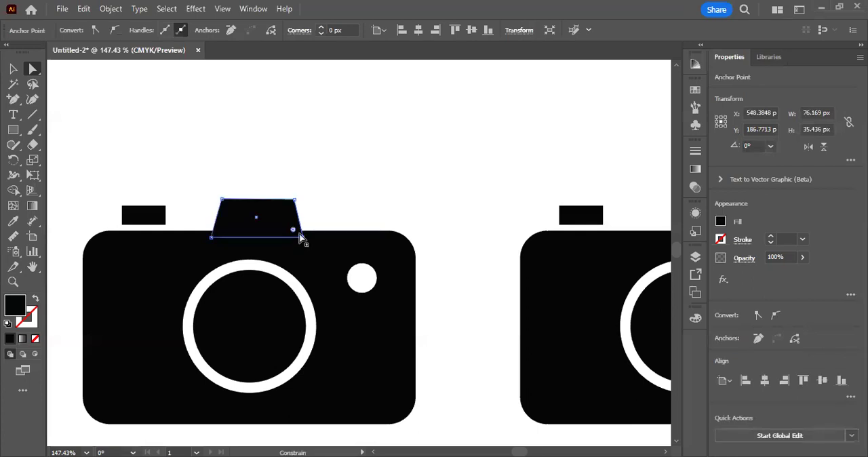
left_click(173, 119)
Step: Lower the trapezoid's two upper corners by about 6 px, align them to the same height, and deselect
left_click_drag(211, 190, 306, 206)
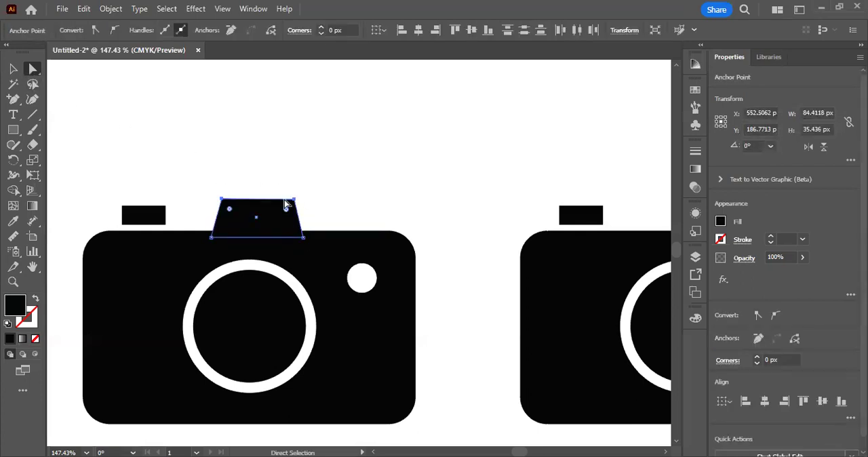
key("Down")
key("Down")
key("Down")
key("Down")
key("Down")
key("Down")
left_click(457, 31)
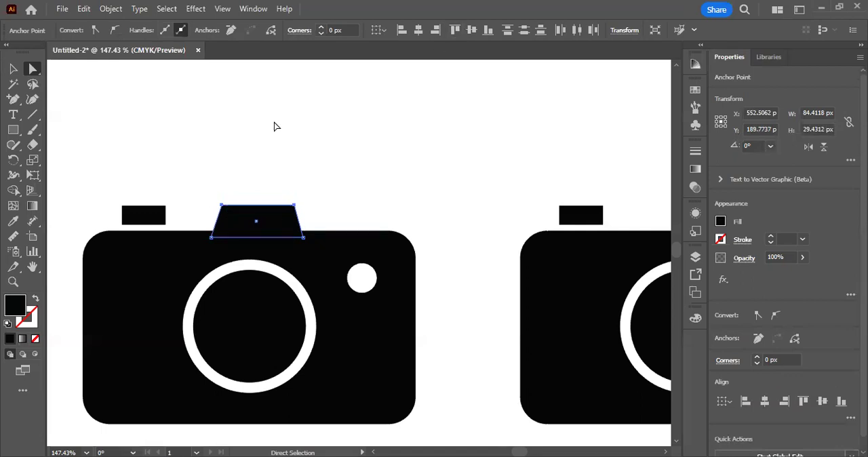
left_click(273, 126)
left_click(13, 69)
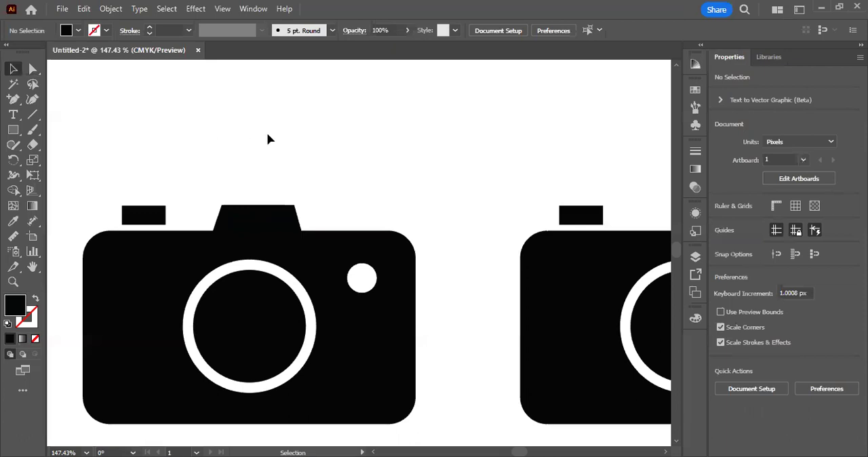
Step: Move the duplicate camera directly below the original camera and deselect it
scroll(265, 140, "down", 2)
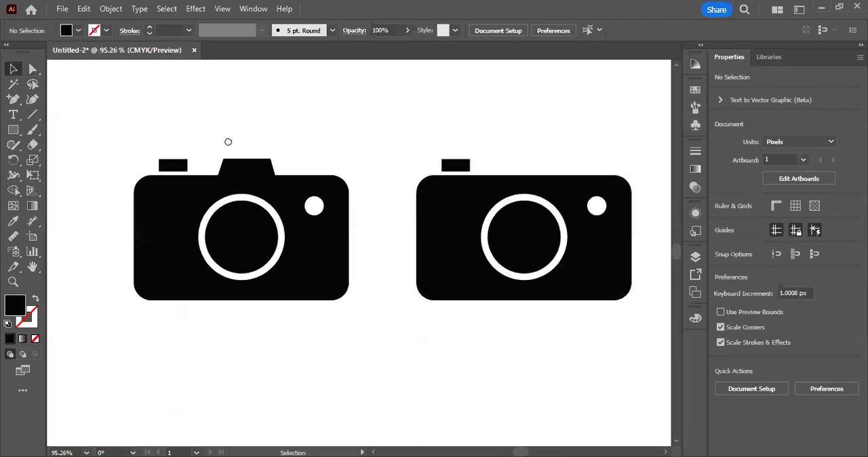
scroll(229, 139, "down", 2)
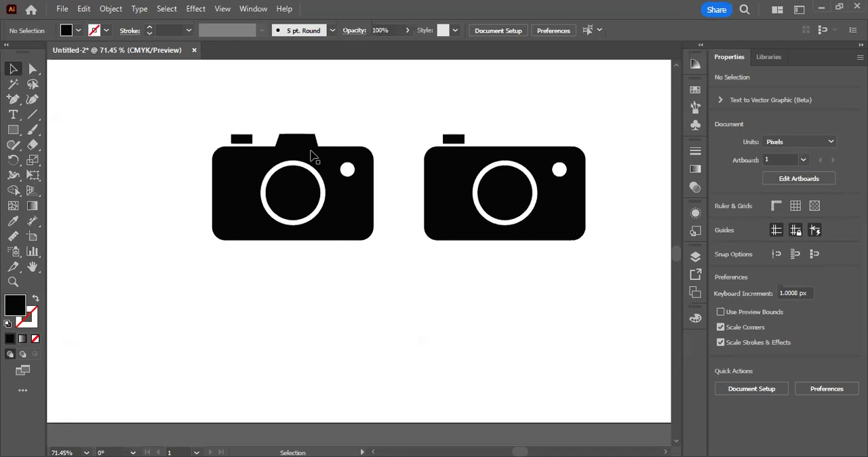
left_click_drag(438, 111, 572, 249)
mouse_move(557, 184)
left_mouse_down()
mouse_move(387, 330)
mouse_move(345, 300)
left_mouse_up()
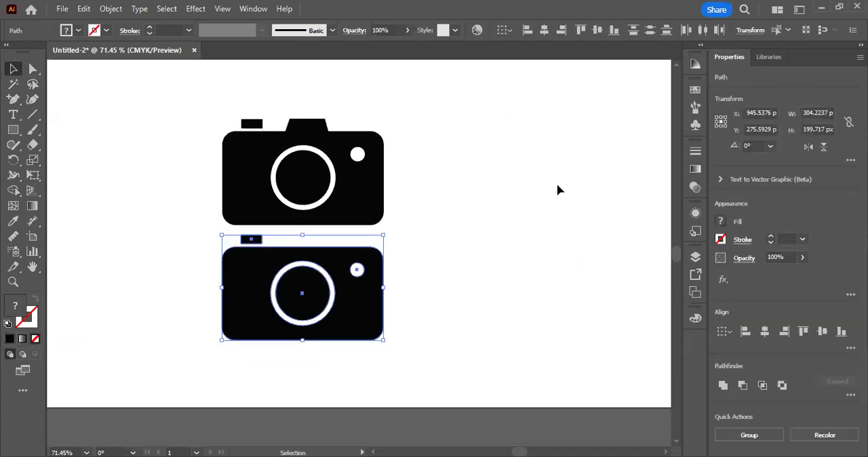
left_click(558, 184)
Step: Fill the lower camera's body with gray b2b2b2
scroll(557, 185, "down", 3)
scroll(557, 185, "up", 2)
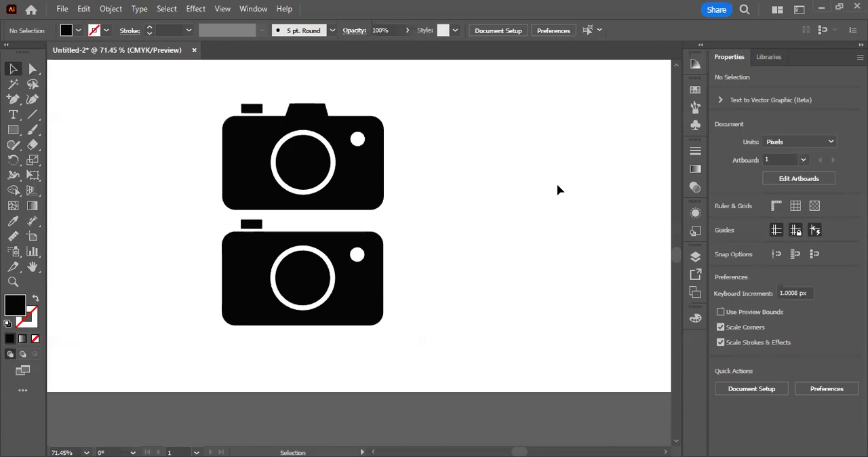
scroll(557, 190, "down", 2)
left_click_drag(255, 185, 322, 229)
left_click_drag(284, 194, 309, 235)
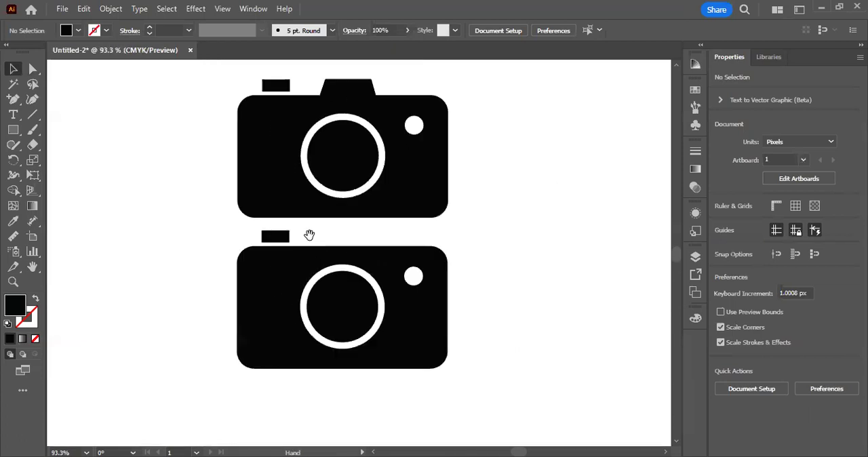
left_click(306, 280)
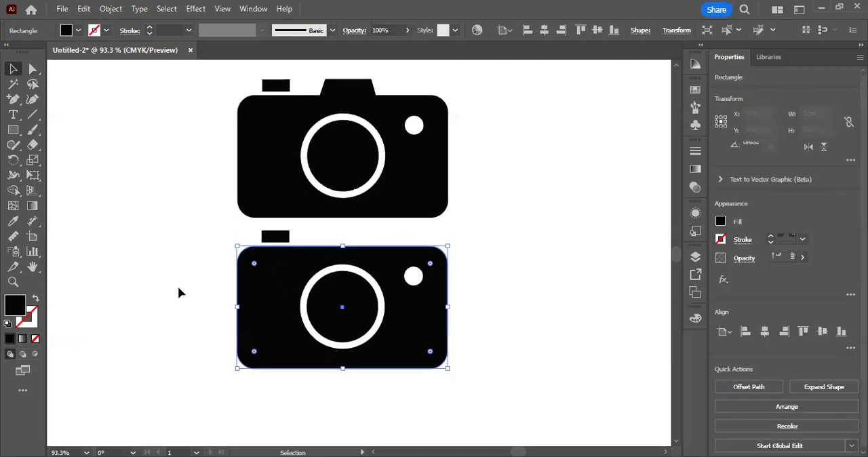
double_click(15, 306)
mouse_move(449, 238)
left_mouse_down()
mouse_move(449, 255)
mouse_move(448, 225)
mouse_move(449, 267)
left_mouse_up()
left_click_drag(91, 269, 90, 273)
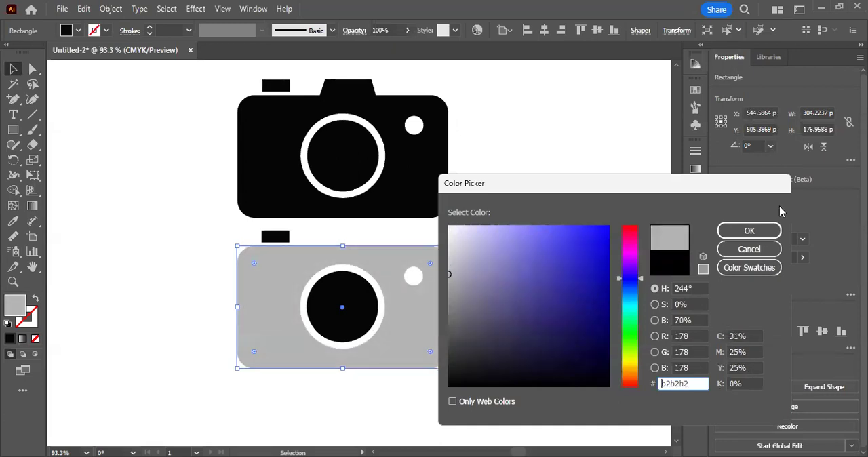
left_click(745, 232)
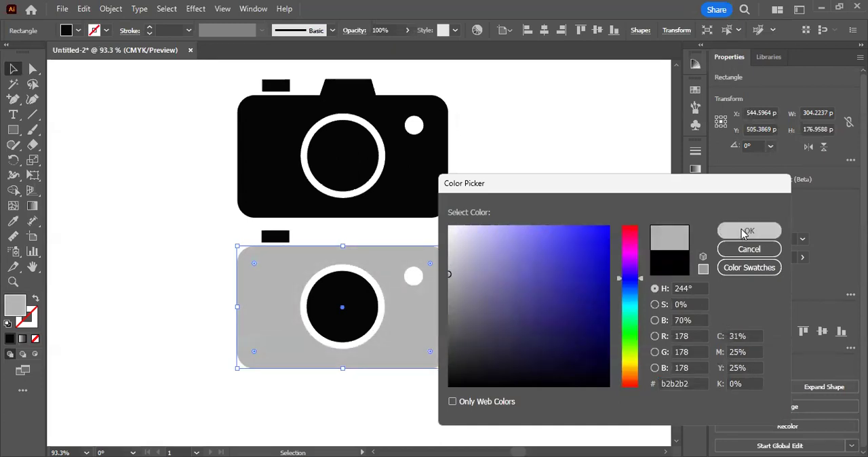
Step: Try several tints for the lower camera's body fill and settle on light gray d8d8d8
double_click(22, 304)
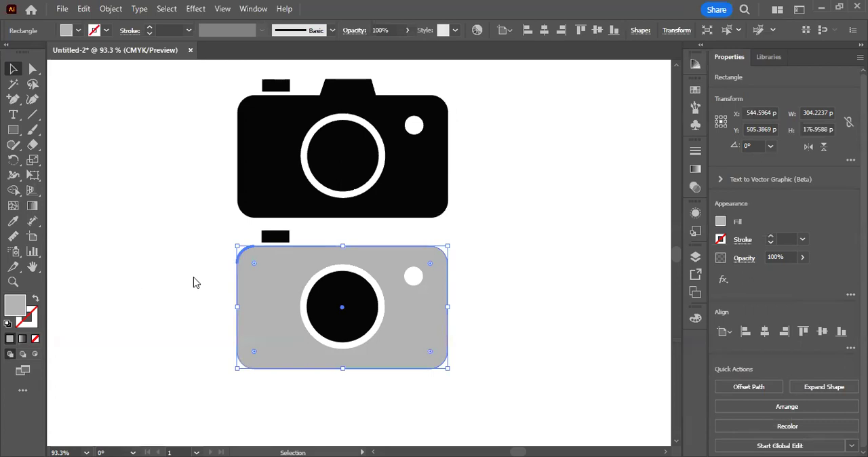
type("d1d1d3")
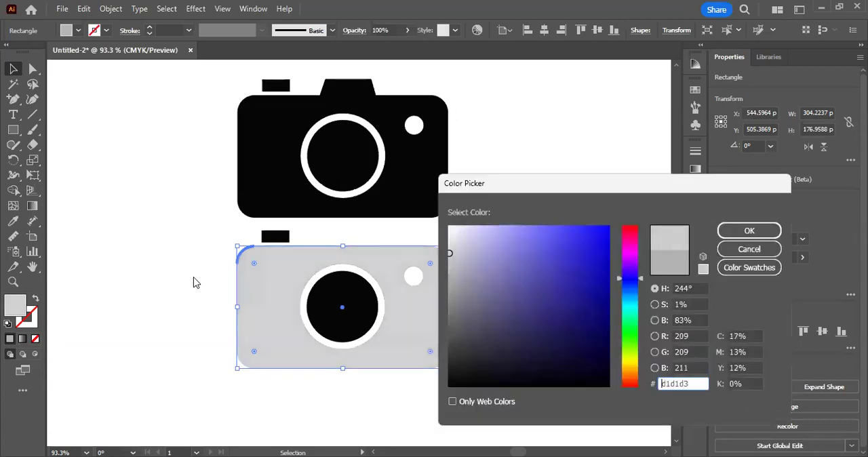
left_click_drag(450, 253, 459, 260)
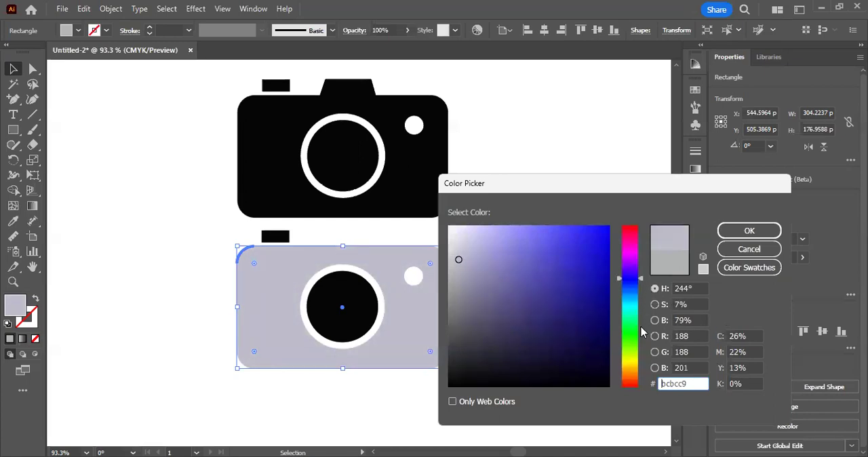
left_click_drag(644, 288, 635, 362)
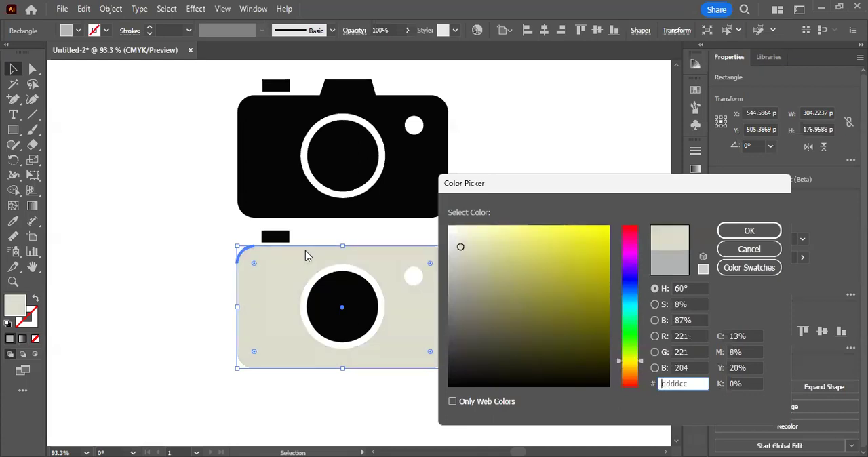
left_click_drag(460, 247, 449, 251)
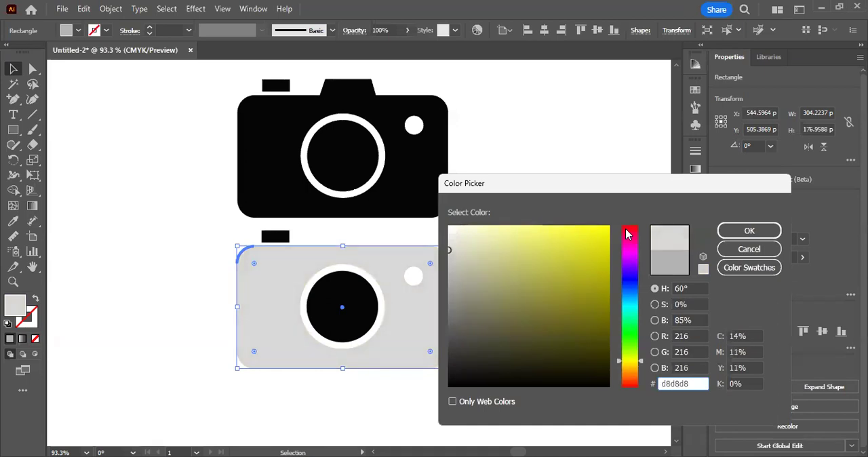
left_click(743, 230)
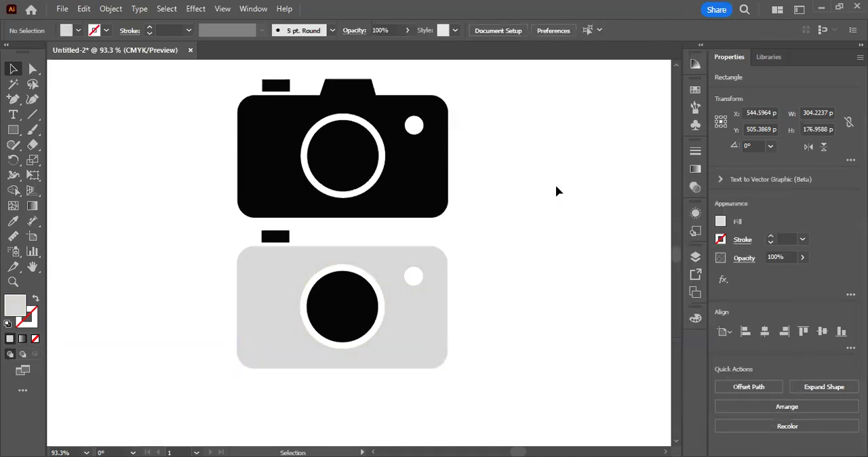
Step: Draw a tall rectangle of about 48 × 252 px over the gray camera body's left edge and fill it with b2b2b2
scroll(556, 191, "down", 2)
key("ctrl+space")
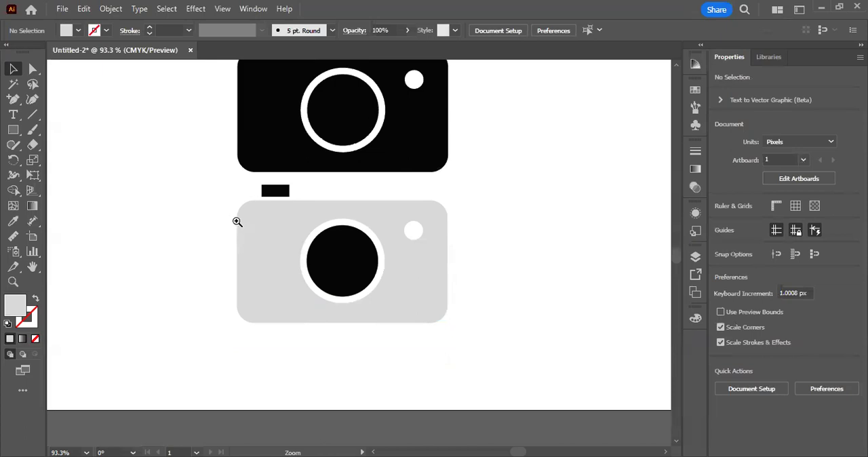
left_click_drag(237, 222, 246, 222)
left_click(13, 130)
left_click_drag(207, 182, 245, 377)
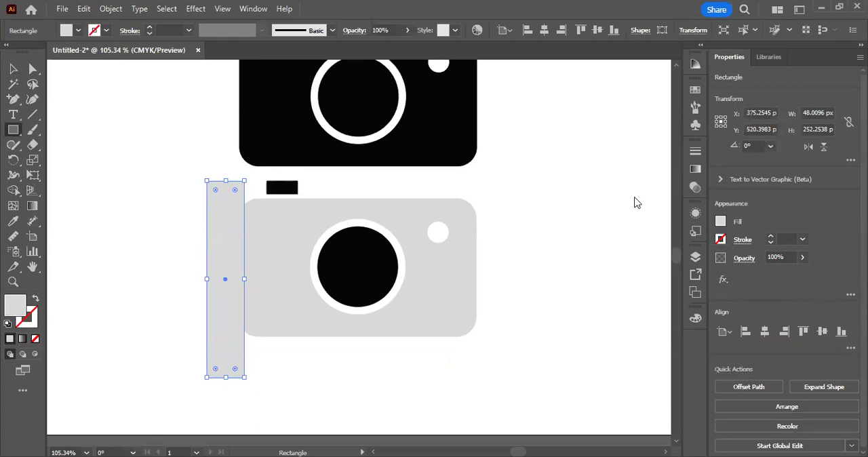
double_click(15, 305)
left_click_drag(452, 258, 448, 279)
type("b2b2b2")
left_click(766, 231)
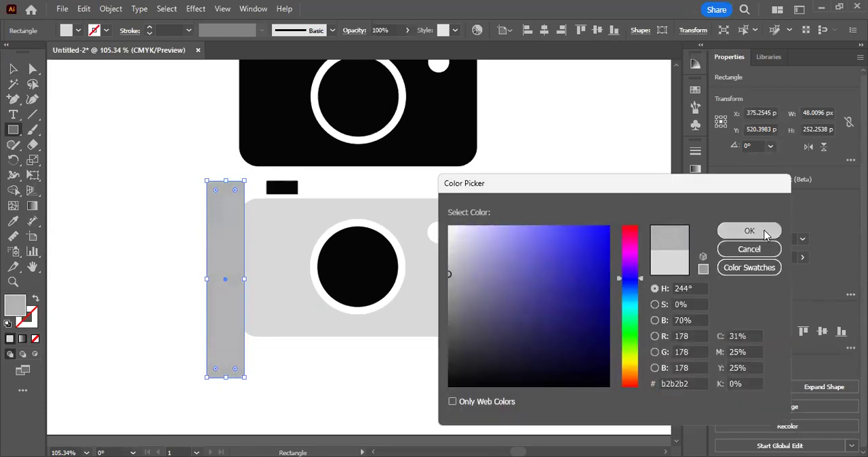
Step: Duplicate the tall gray rectangle onto the camera body's right edge and deselect
left_click(15, 67)
left_click(116, 193)
mouse_move(223, 294)
left_mouse_down()
mouse_move(529, 294)
mouse_move(487, 295)
left_mouse_up()
left_click(557, 333)
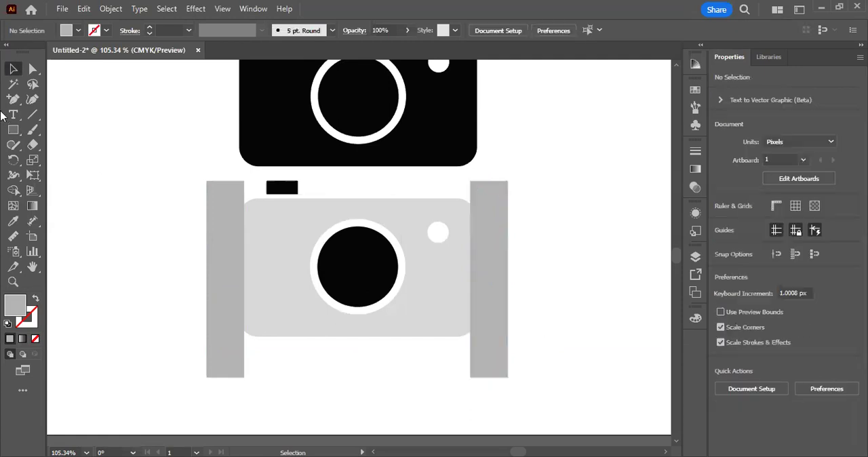
Step: Move the white and black lens circles off the gray camera body, up to the black camera's lower right corner
left_click(310, 272)
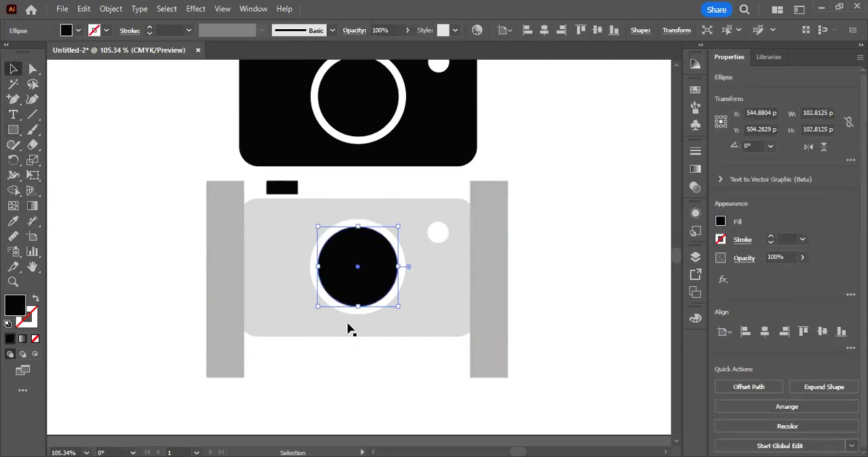
left_click(385, 359)
key("ctrl+z")
key("ctrl+z")
key("ctrl+z")
key("ctrl+z")
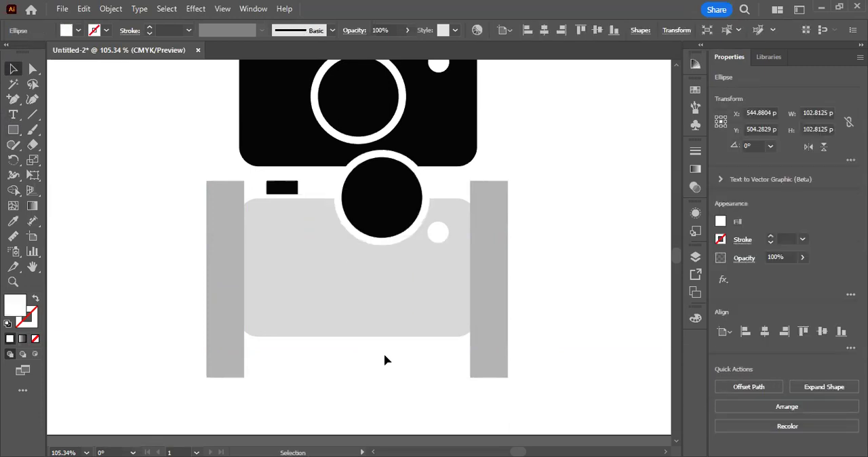
left_click(102, 211)
Step: Remove the small white circle from the gray camera body
left_click(15, 130)
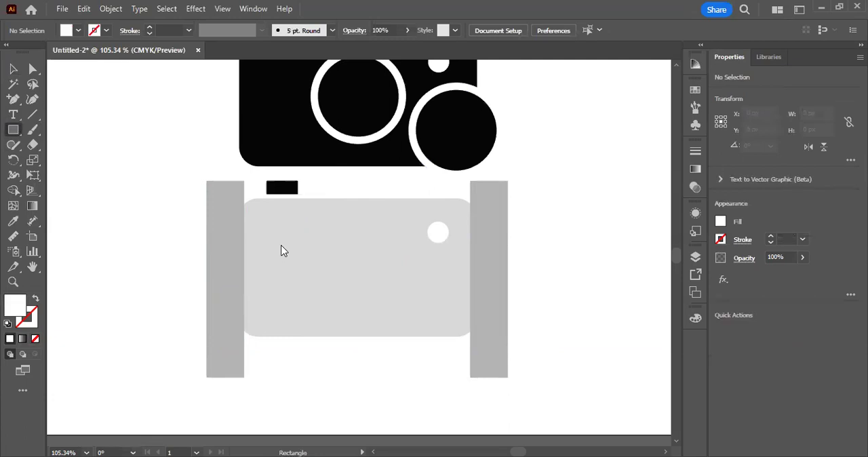
left_click(6, 74)
key("ctrl+z")
key("ctrl+z")
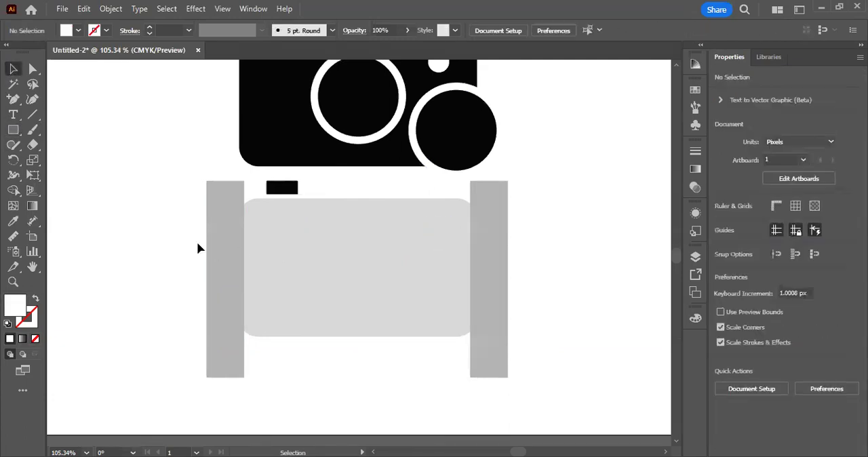
Step: Draw a gray horizontal rectangle of about 425 × 78 px across the gray camera body and both tall rectangles
left_click(233, 261)
left_click(222, 247)
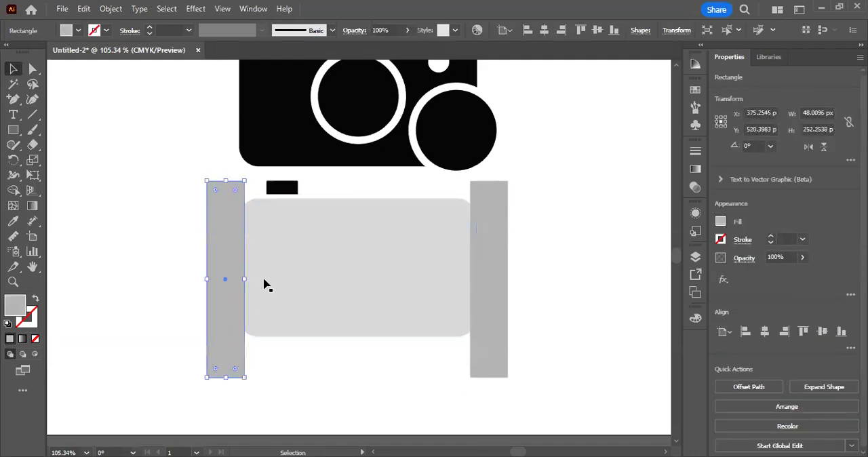
left_click(488, 277)
left_click(219, 264)
left_click(116, 167)
key("m")
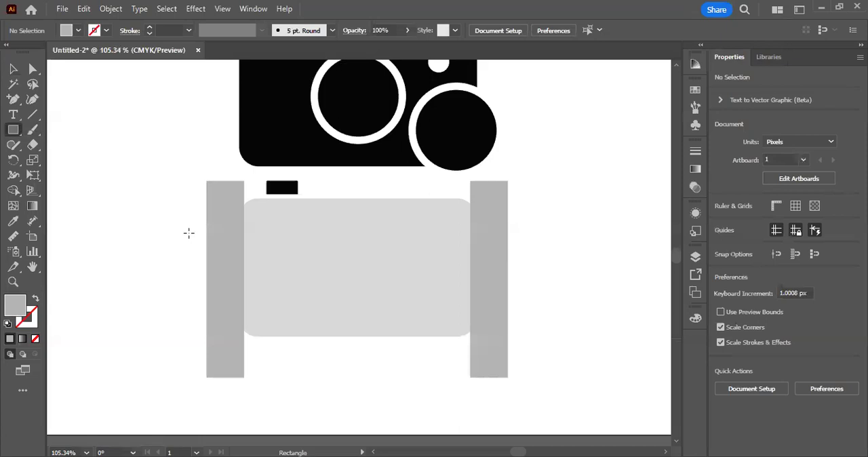
left_click_drag(194, 248, 527, 308)
key("v")
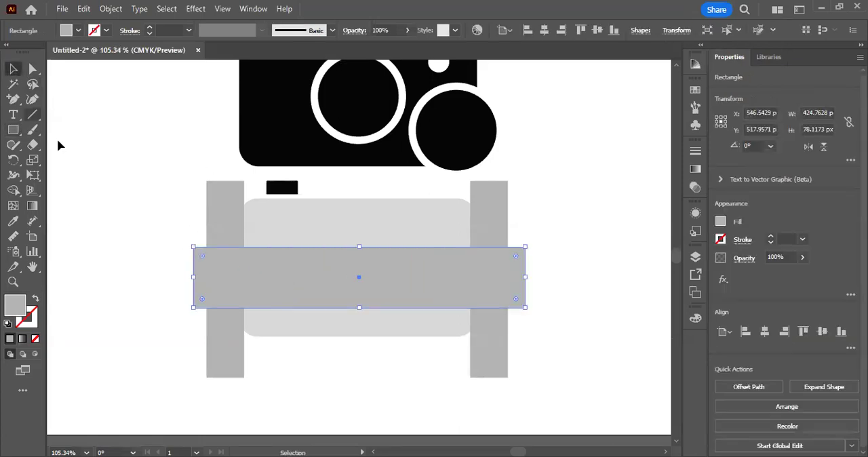
Step: Nudge the horizontal gray rectangle up about 12 px to centre it vertically on the gray camera body, and deselect it
key("Up")
key("Up")
key("Up")
key("Up")
key("Up")
key("Up")
key("Up")
key("Up")
key("Up")
key("Left")
key("Left")
key("Up")
key("Up")
key("Up")
key("Right")
key("Right")
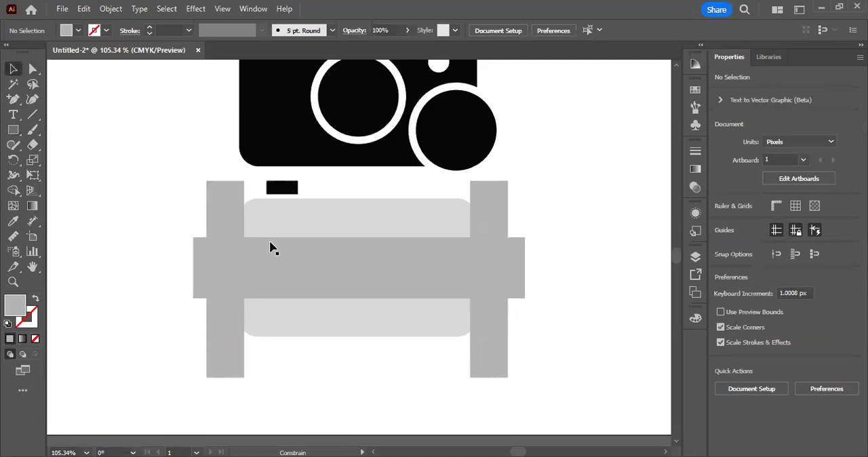
left_click(380, 336)
left_click(356, 288)
left_click(167, 285)
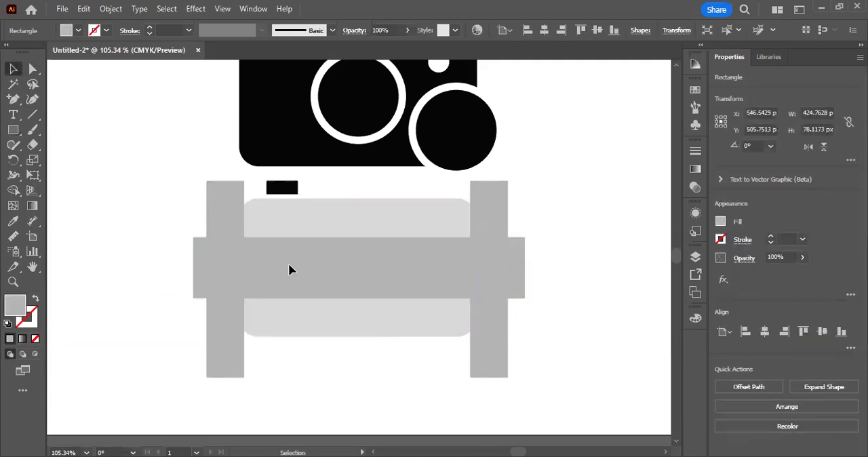
Step: Try shifting the gray camera body and its three overlapping rectangles downward together, and undo the move
scroll(289, 266, "up", 2)
left_click(194, 210)
left_click(240, 271)
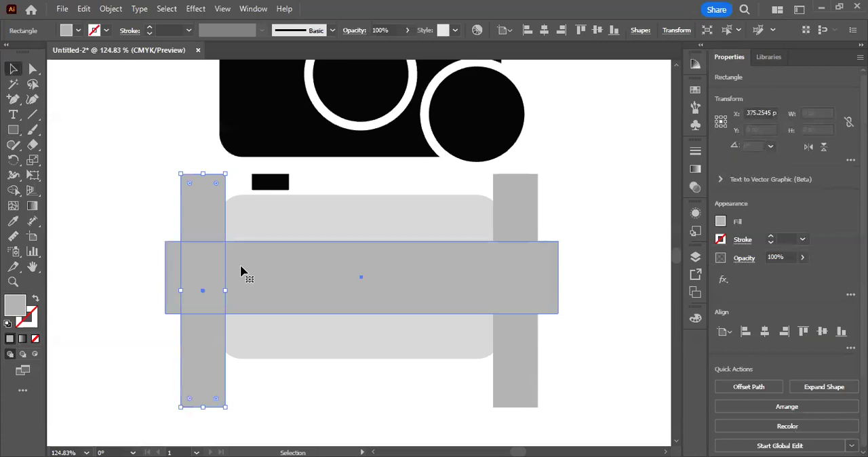
left_click(517, 345)
key("ctrl+alt+[")
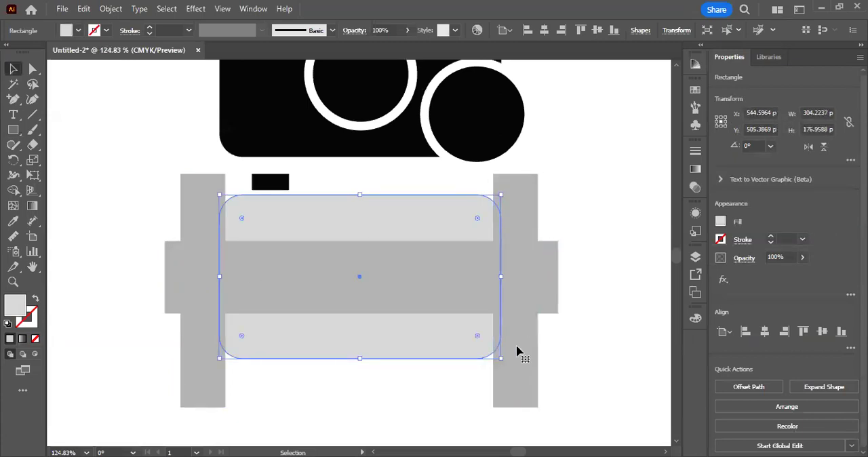
left_click_drag(127, 216, 555, 353)
scroll(553, 334, "down", 2)
key("shift+Down")
key("shift+Down")
key("shift+Down")
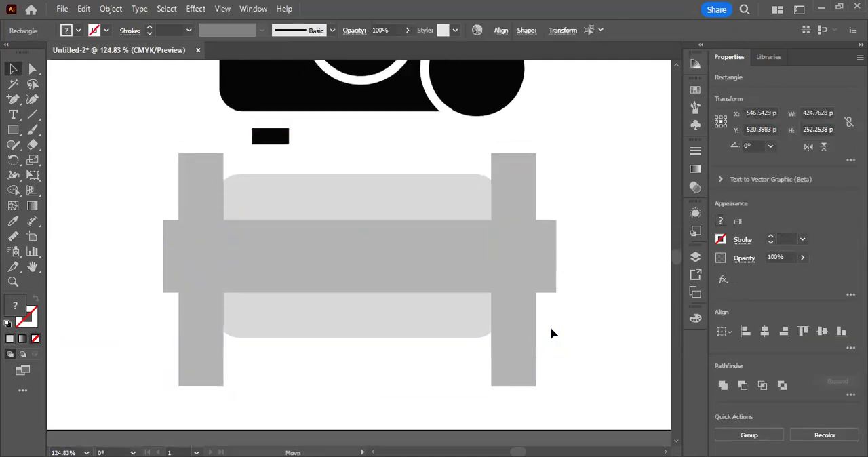
key("ctrl+z")
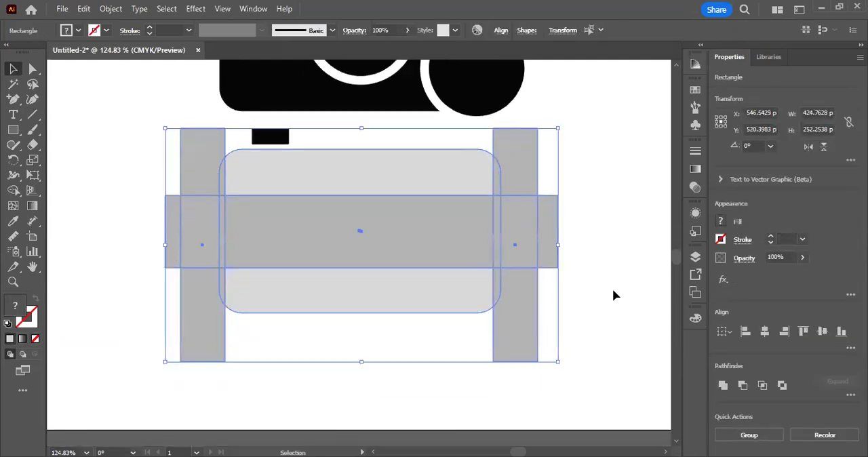
left_click(615, 294)
key("ctrl+z")
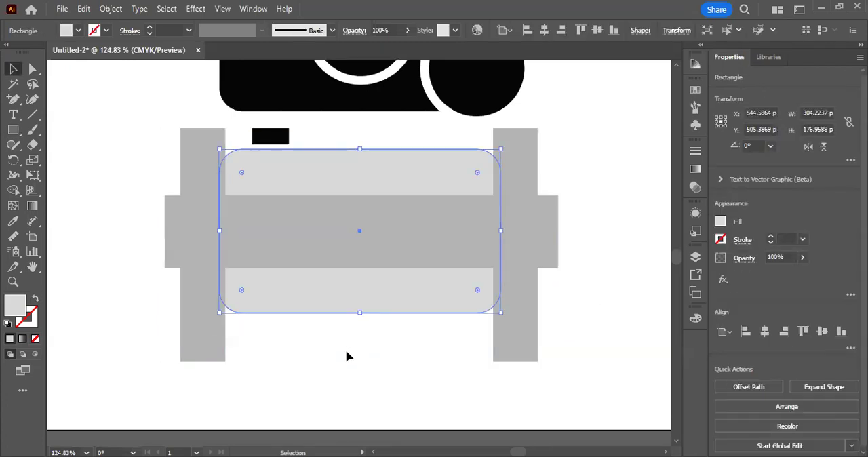
left_click(381, 336)
left_click(305, 156)
left_click(322, 374)
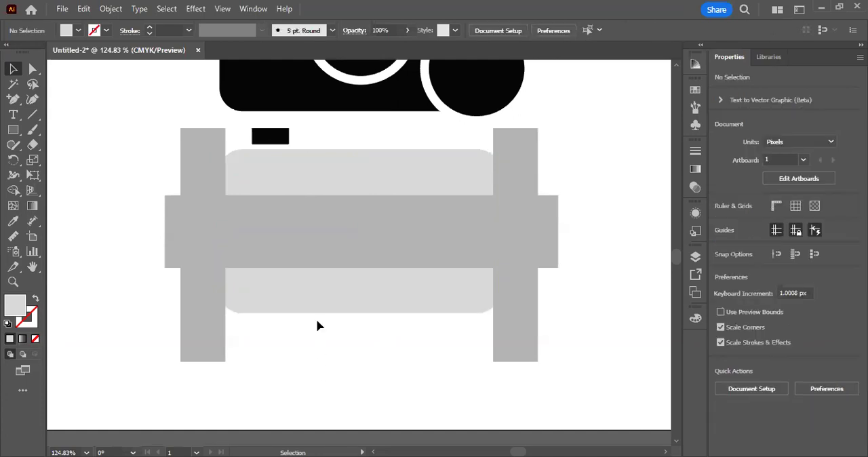
left_click(314, 301)
left_click(83, 10)
left_click(103, 72)
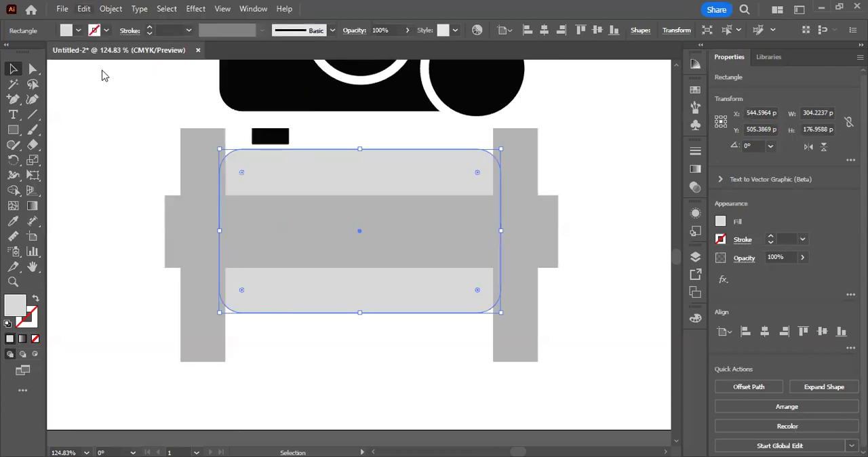
key("alt+e")
left_click(161, 95)
left_click(332, 355)
scroll(335, 352, "down", 1)
scroll(335, 352, "up", 2)
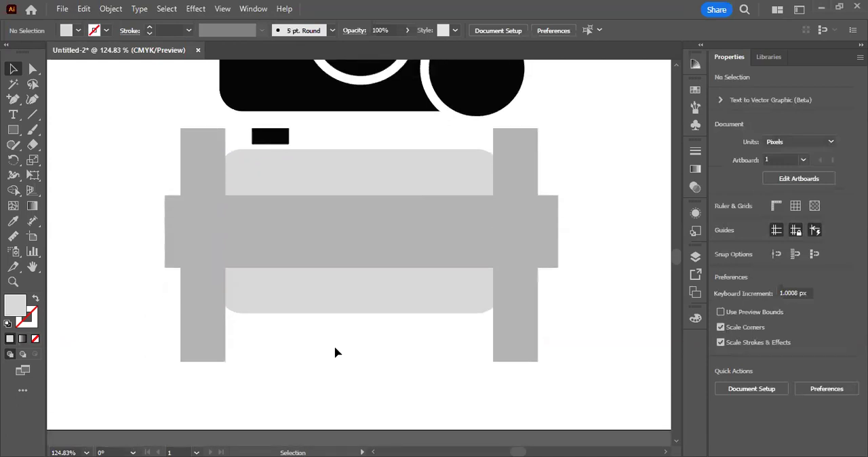
scroll(335, 352, "down", 1)
scroll(581, 327, "up", 1)
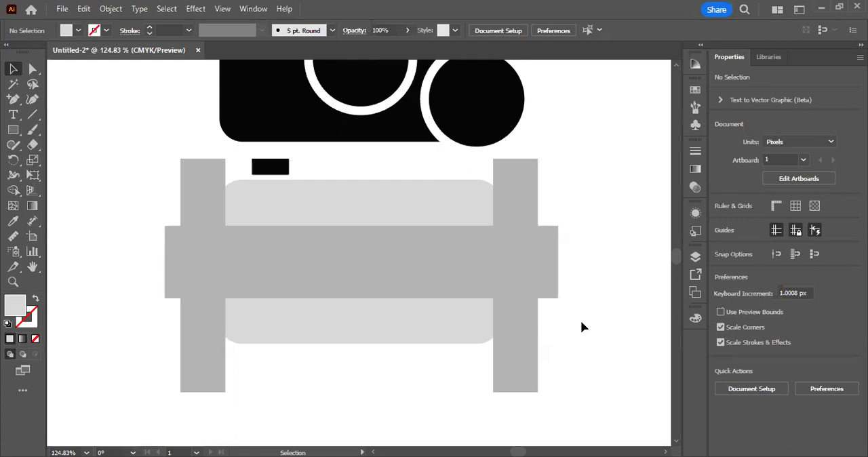
scroll(582, 328, "up", 1)
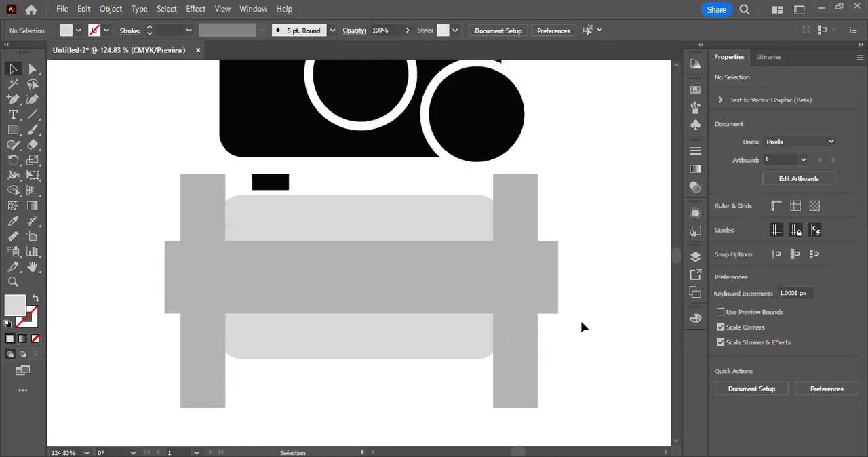
scroll(490, 333, "down", 1)
scroll(480, 326, "up", 2)
scroll(297, 184, "up", 3)
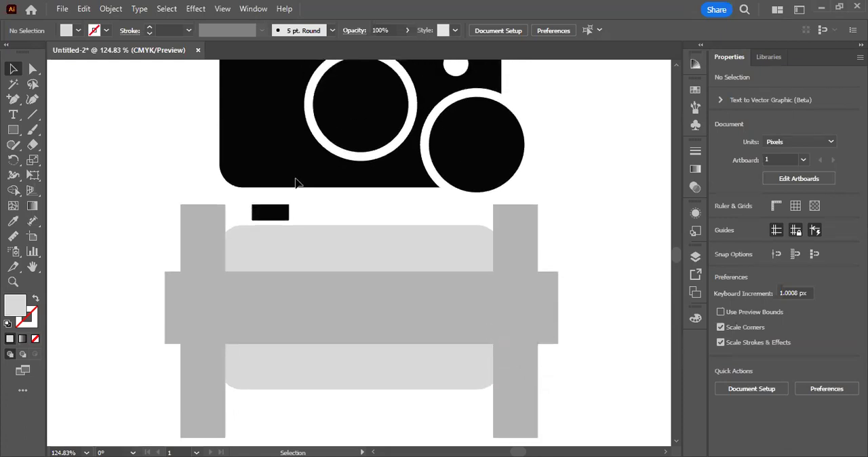
Step: Select all the camera artwork on the artboard and delete it
scroll(296, 188, "down", 1, "alt")
key("ctrl+a")
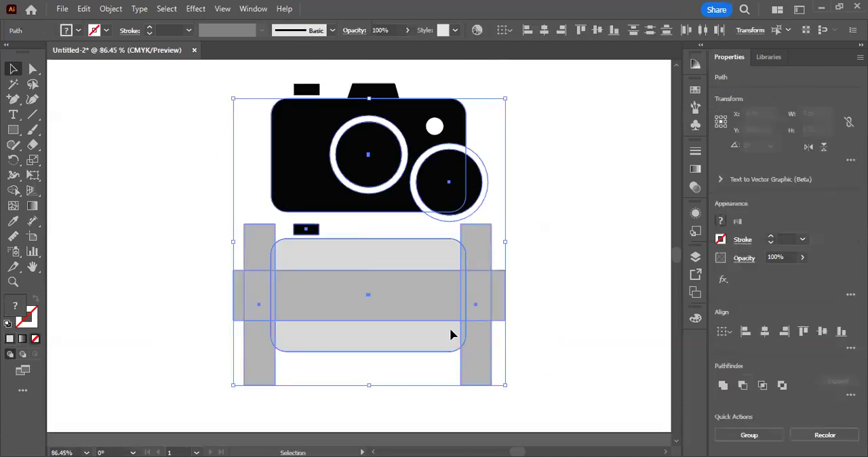
key("Delete")
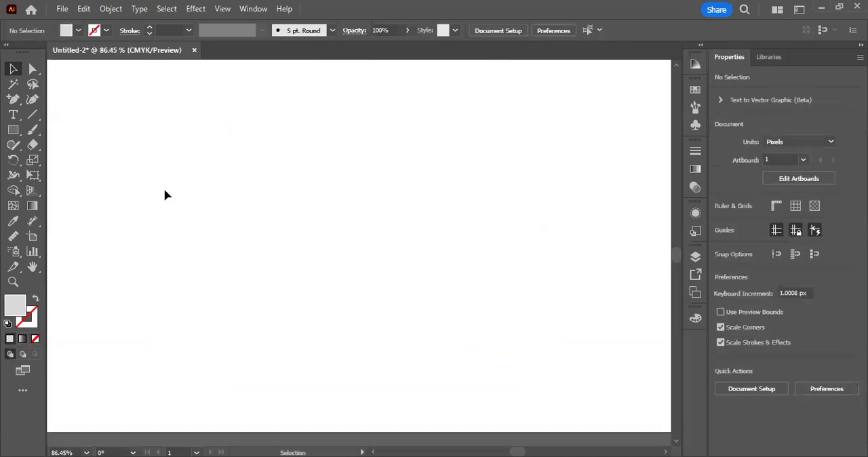
Step: Draw a nearly square rectangle of about 286 × 281 px on the empty artboard and shift it slightly down and left
left_click_drag(13, 129, 55, 136)
left_click_drag(272, 170, 238, 260)
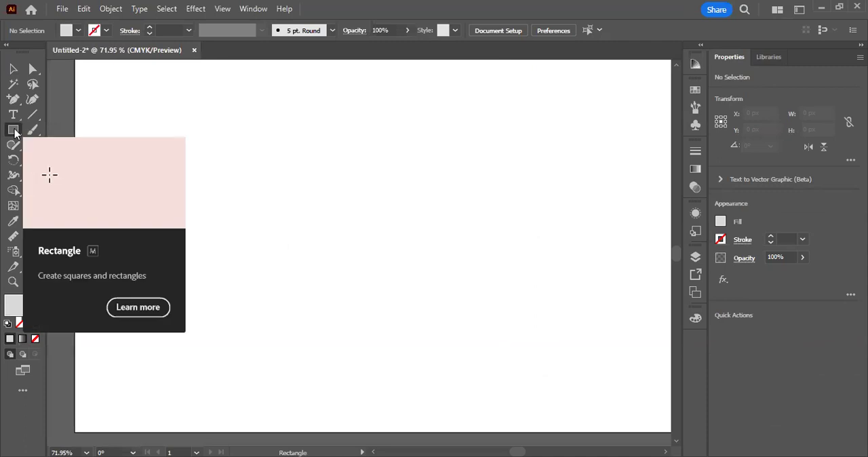
left_click_drag(14, 132, 39, 132)
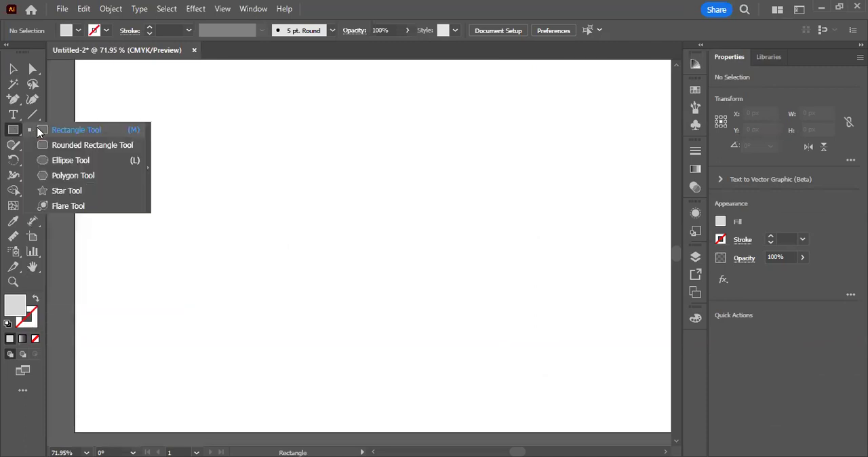
left_click(578, 291)
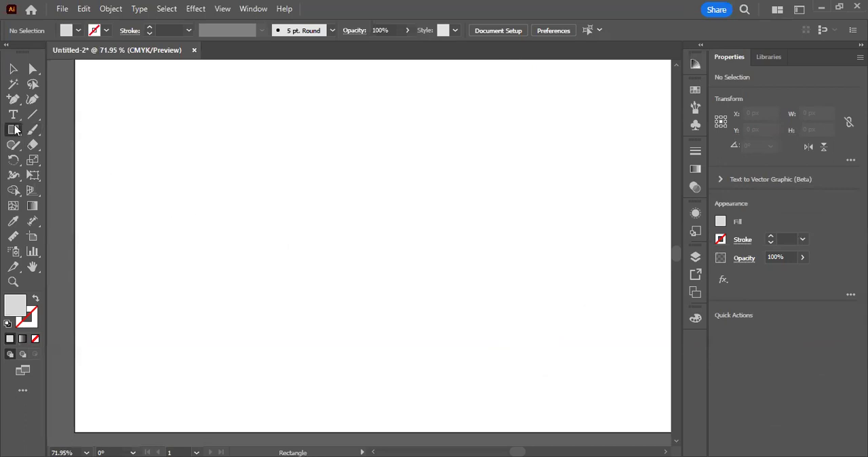
left_click_drag(254, 162, 406, 313)
key("v")
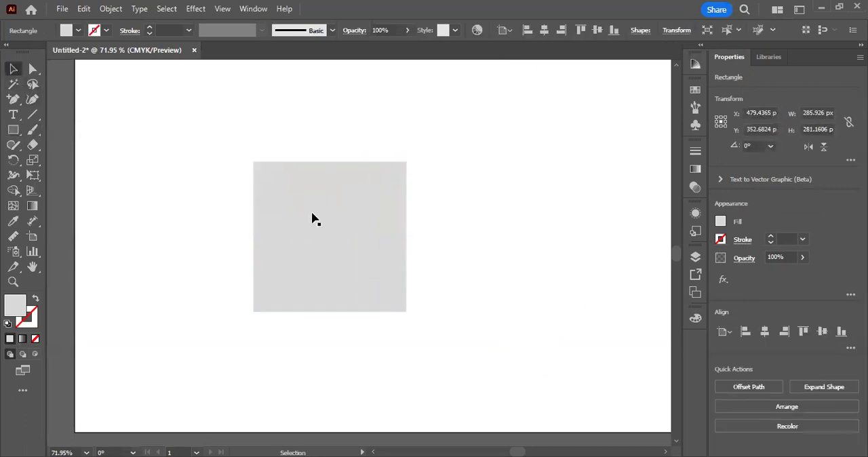
left_click_drag(312, 219, 287, 248)
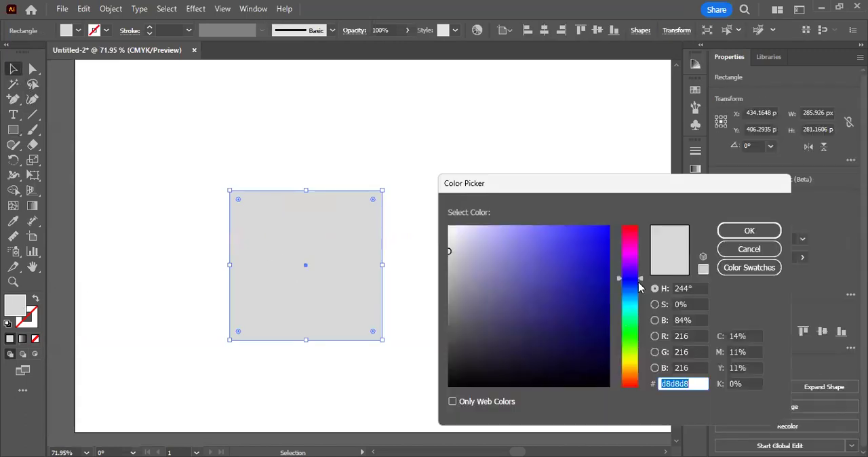
Step: Fill the nearly square rectangle with dark blue 001177
left_click_drag(639, 282, 631, 363)
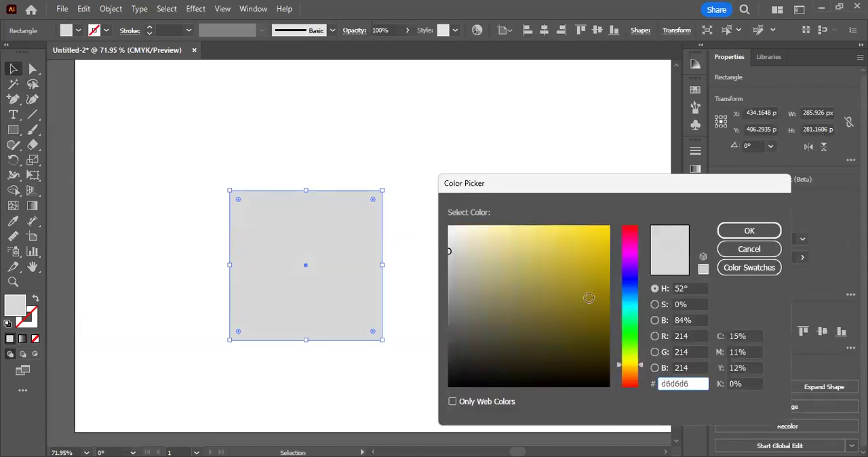
left_click_drag(588, 298, 610, 311)
left_click(621, 283)
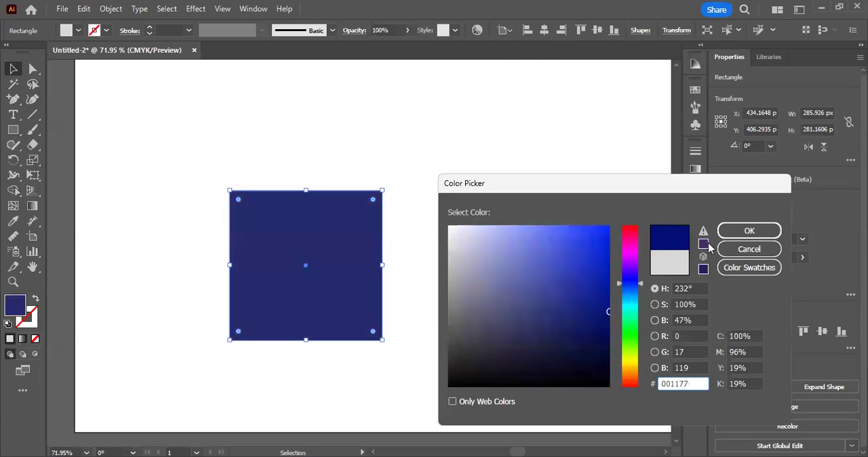
left_click(739, 236)
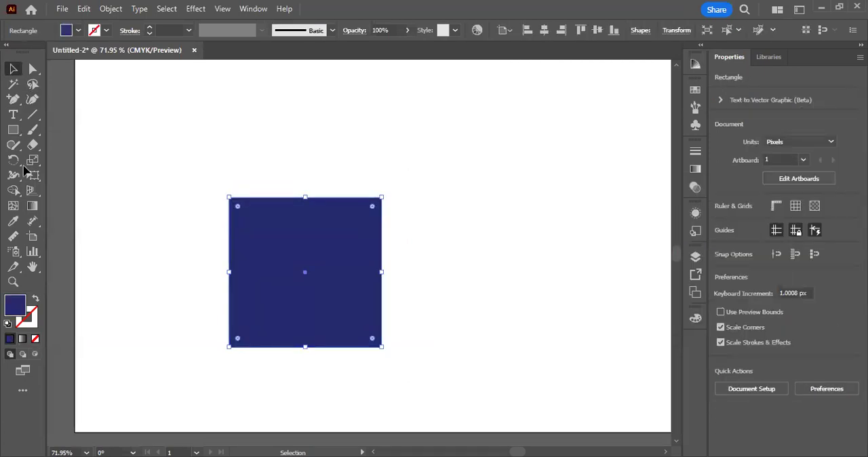
Step: Draw a thin base strip of about 324 × 30 px under the dark blue rectangle and fill it with 2e4dce
left_click(13, 130)
scroll(241, 317, "down", 1)
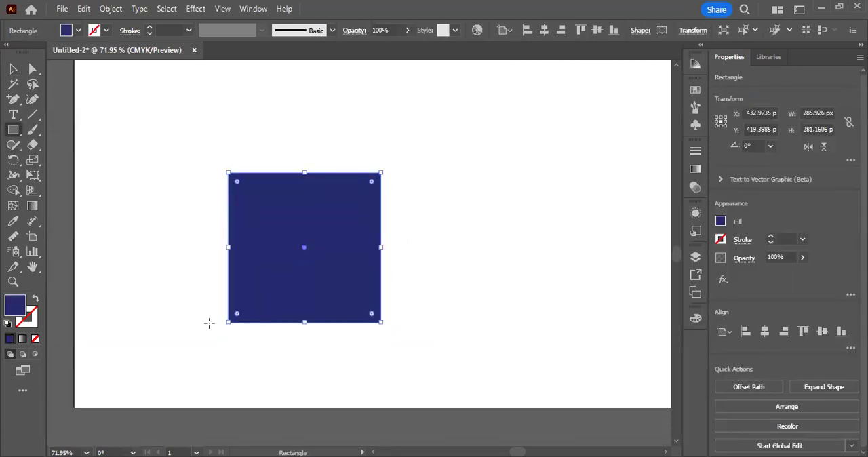
left_click_drag(216, 322, 391, 338)
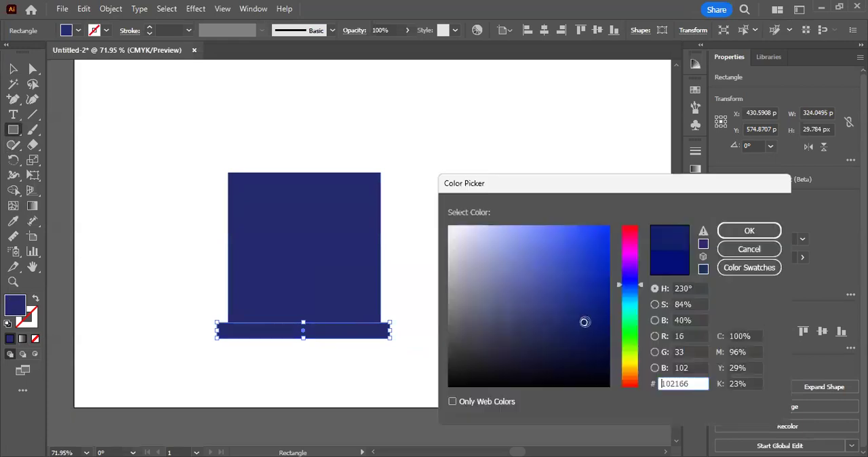
left_click(574, 256)
left_click(740, 236)
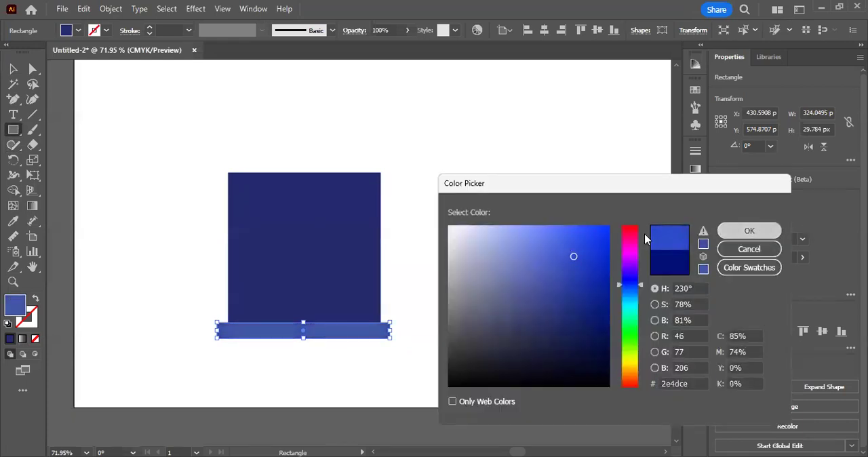
Step: Adjust the base strip's position so it sits centred against the dark blue rectangle's bottom edge, and deselect it
left_click(12, 70)
left_click(55, 129)
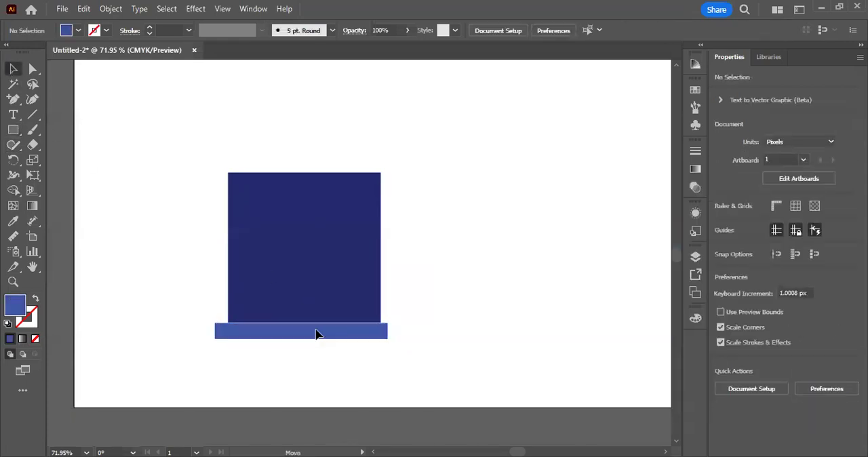
left_click(321, 334)
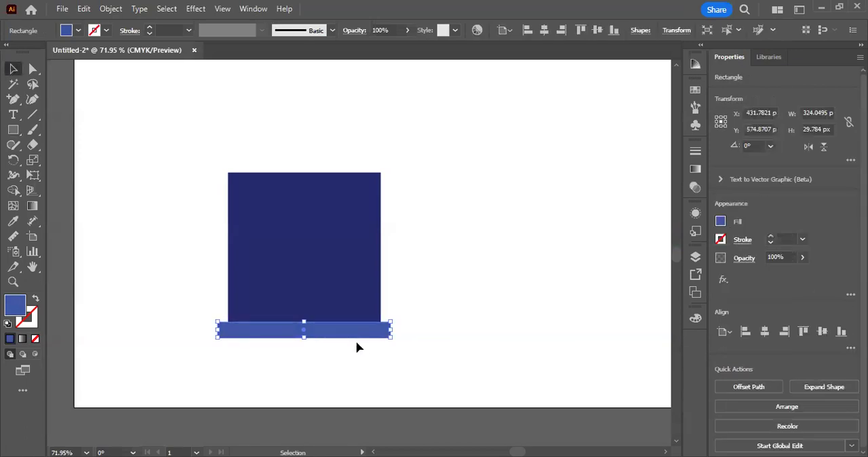
left_click(437, 329)
Step: Draw a blue triangle with the Polygon tool, reduced to three sides, above the dark blue rectangle
left_click(9, 131)
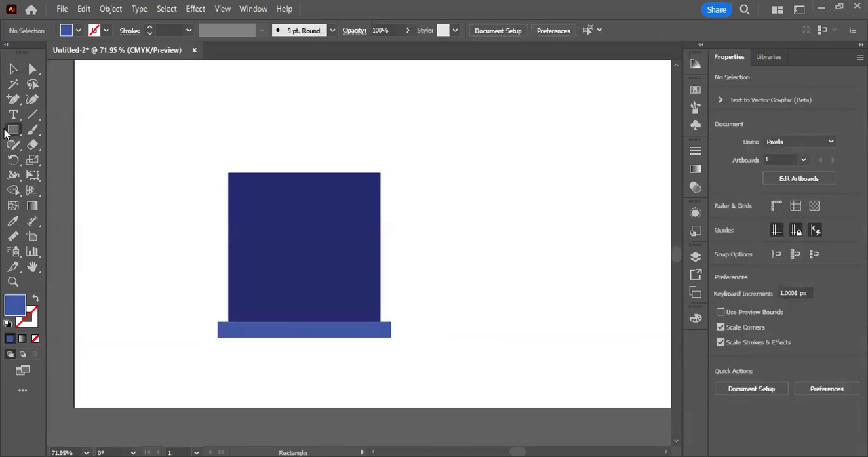
left_click(10, 131)
left_click(65, 175)
scroll(292, 135, "up", 2)
mouse_move(267, 85)
left_mouse_down()
mouse_move(271, 158)
mouse_move(364, 220)
left_mouse_up()
left_click_drag(295, 173, 295, 174)
key("Down")
key("Down")
key("Down")
mouse_move(364, 220)
left_mouse_down()
mouse_move(403, 234)
mouse_move(360, 209)
left_mouse_up()
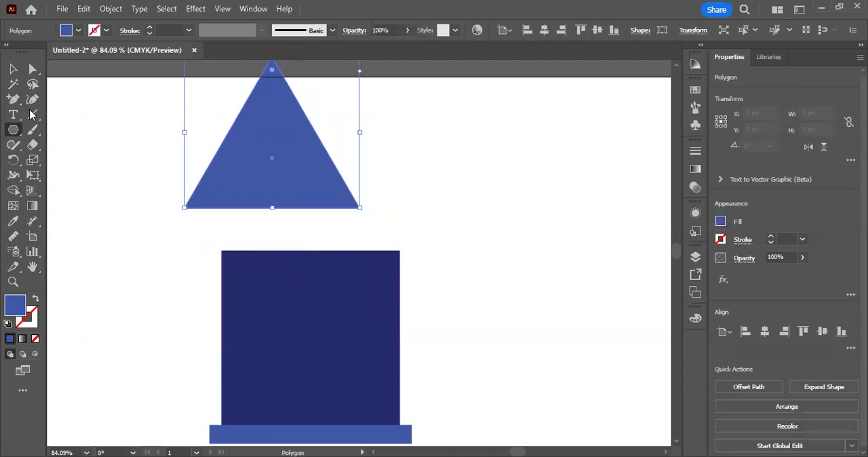
Step: Move the triangle over the dark blue rectangle and reshape it into a wide roof of about 372 × 207 px
left_click(12, 71)
left_click_drag(249, 188, 307, 177)
left_click_drag(315, 96, 314, 133)
left_click_drag(400, 152, 430, 136)
Step: Nudge the roof triangle until its base rests on the dark blue rectangle's top edge, and deselect it
key("Up")
key("Up")
key("Up")
key("Down")
key("Down")
key("Down")
key("Down")
key("Down")
key("Down")
key("Down")
key("Down")
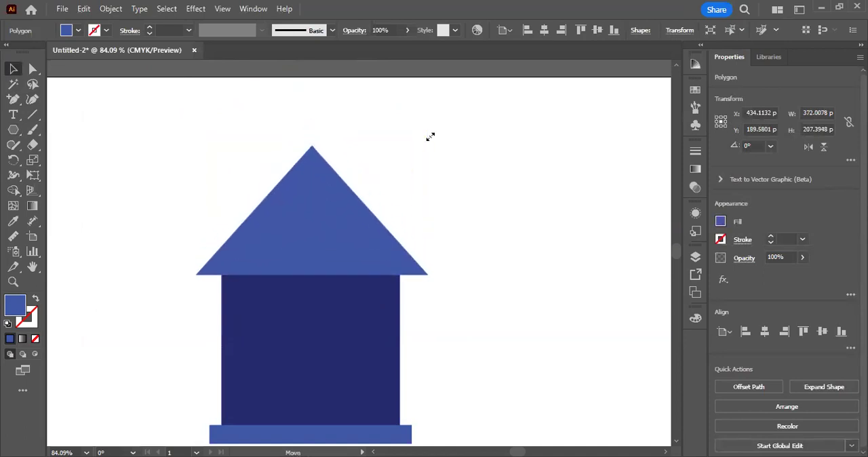
left_click(563, 188)
scroll(562, 188, "down", 1)
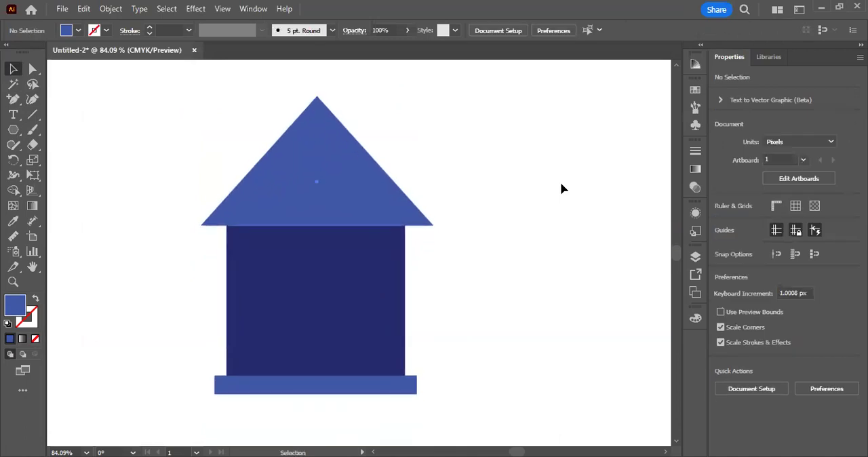
Step: Lower the roof triangle's apex to make it about 168 px high, reseat it on the wall, and deselect it
left_click(320, 100)
left_click_drag(320, 97, 321, 123)
left_click(370, 139)
left_click_drag(234, 254, 238, 230)
left_click_drag(295, 177, 294, 170)
left_click(157, 183)
Step: Draw a door rectangle about 73 × 202 px standing on the base strip, and fill it with ffffff
left_click(14, 133)
key("m")
left_click_drag(298, 225, 343, 350)
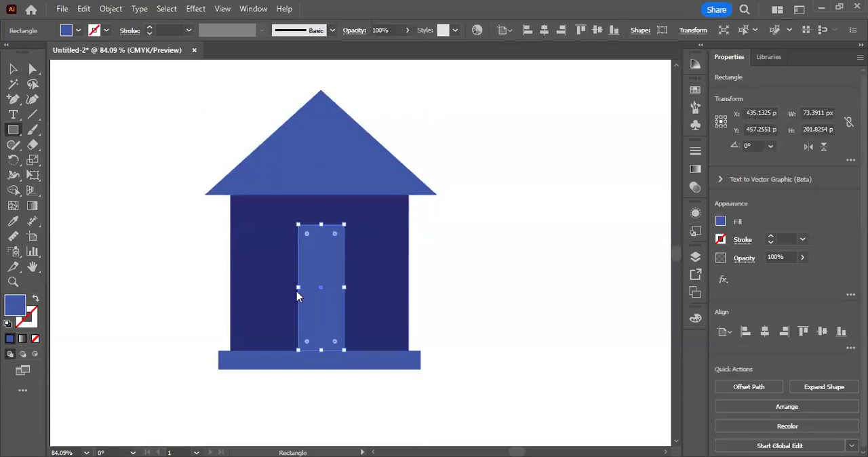
type("ffffff")
left_click(738, 233)
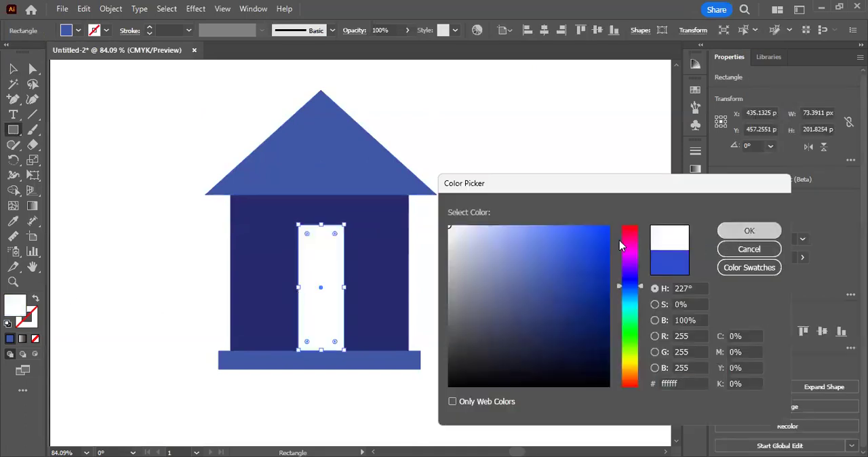
left_click(13, 69)
left_click(86, 126)
Step: Nudge the white door slightly to the left on the house wall, and deselect it
left_click_drag(229, 202, 277, 214)
left_click_drag(369, 319, 365, 319)
left_click(127, 200)
Step: Draw a small white window pane about 18 × 31 px on the wall left of the door, and deselect it
left_click(13, 129)
left_click_drag(290, 253, 303, 259)
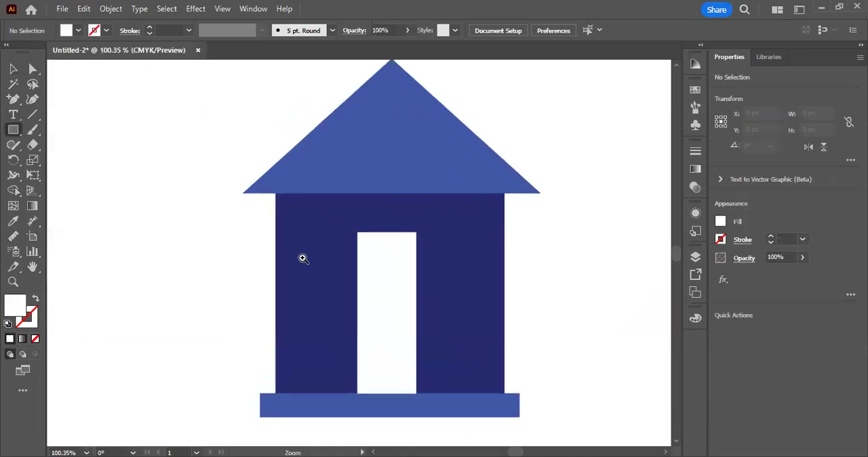
left_click(303, 258)
mouse_move(291, 232)
left_mouse_down()
mouse_move(301, 257)
mouse_move(309, 262)
mouse_move(315, 252)
left_mouse_up()
left_click(13, 69)
left_click(179, 226)
Step: Duplicate the window pane beside itself, and copy the pair just below to form a four-pane window
left_click(223, 266)
left_click(305, 261, "ctrl")
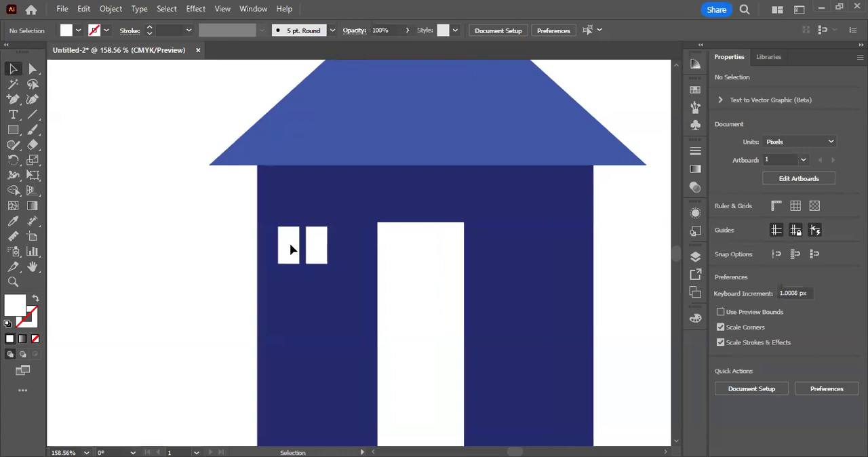
left_click(290, 250)
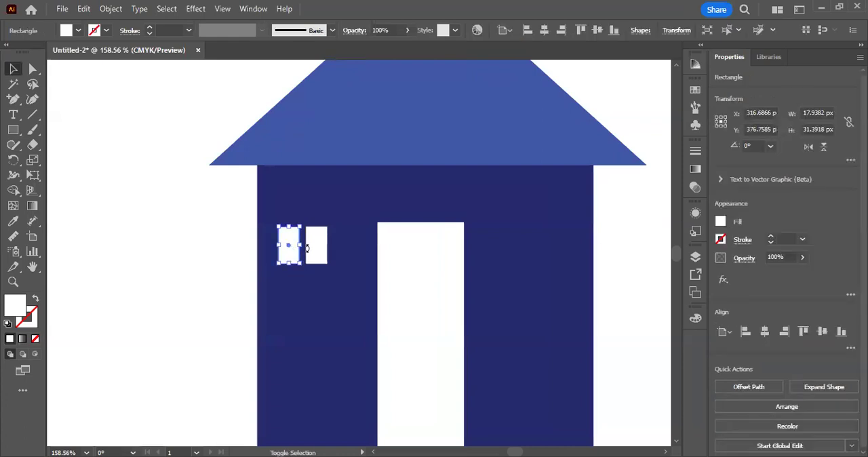
left_click(308, 249, "shift")
left_click_drag(316, 244, 314, 287)
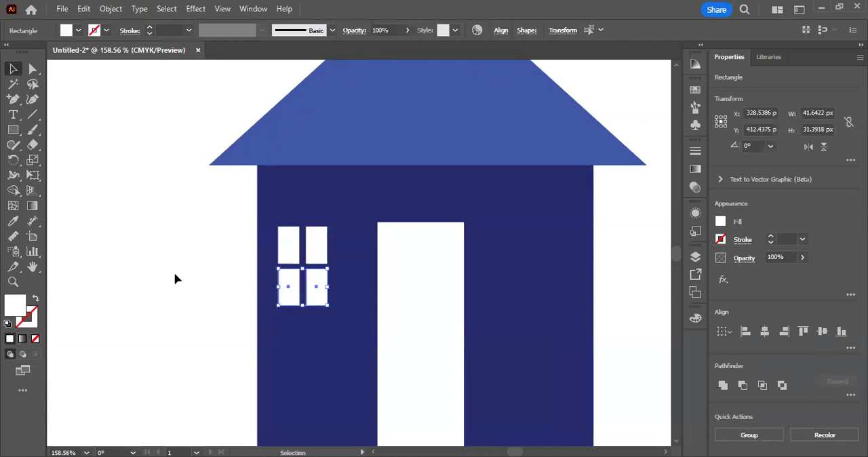
left_click(153, 253)
Step: Draw a thin white strip about 62 px wide just above the window panes, and copy it below them as a sill
left_click(14, 132)
key("ctrl+space")
left_click(309, 220)
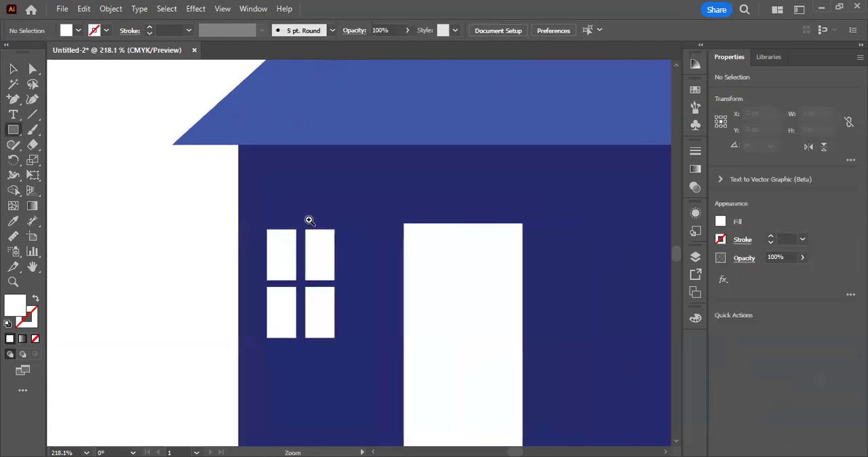
left_click_drag(249, 218, 352, 226)
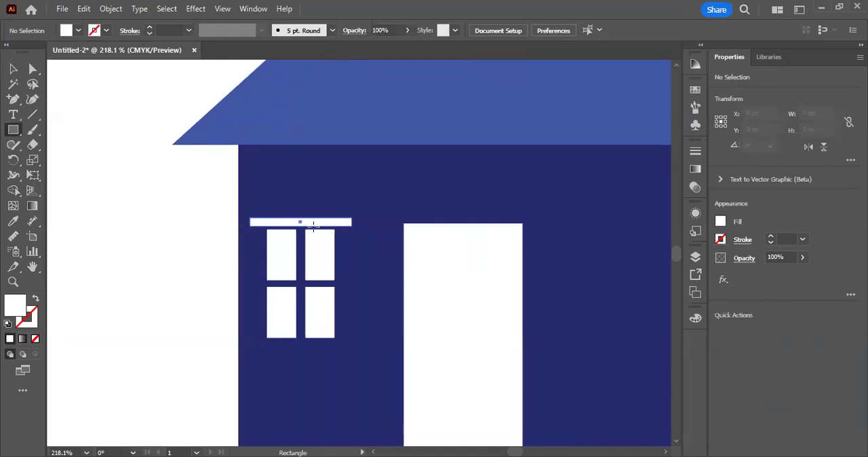
key("v")
left_click(221, 270)
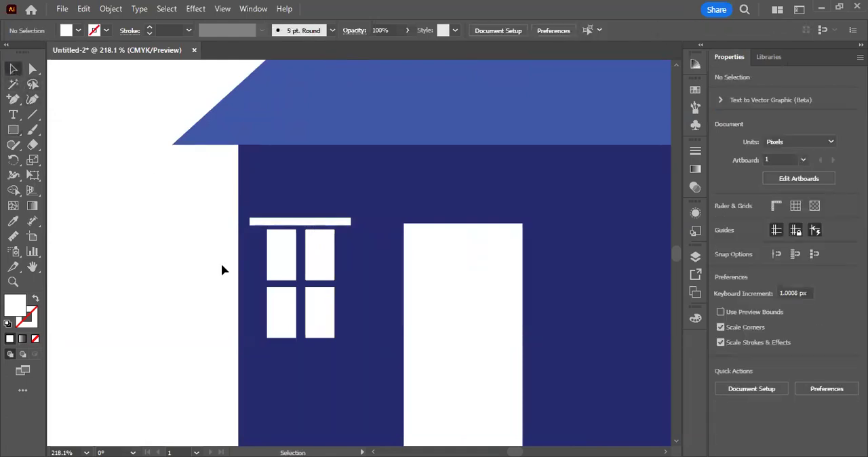
left_click_drag(350, 222, 353, 347)
left_click(177, 324)
Step: Group the four window panes with the strips above and below them into one object, and deselect it
left_click_drag(280, 236, 236, 236)
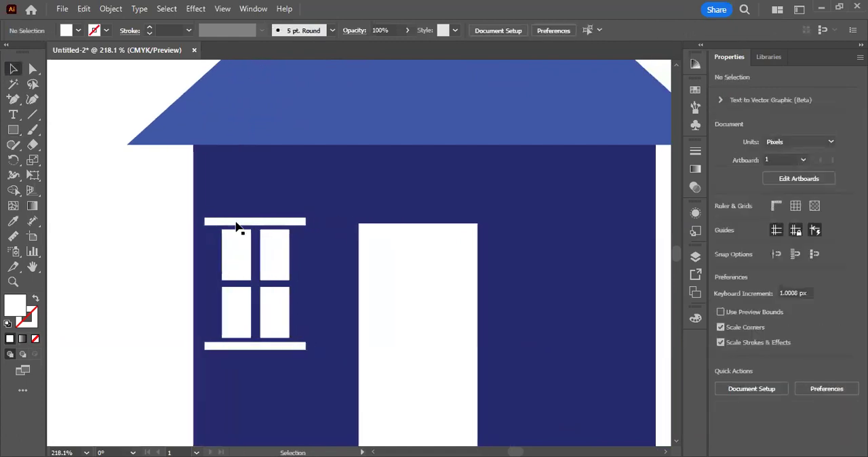
left_click(237, 222)
left_click(235, 243, "shift")
left_click(281, 264, "shift")
left_click(234, 325, "shift")
left_click(277, 325, "shift")
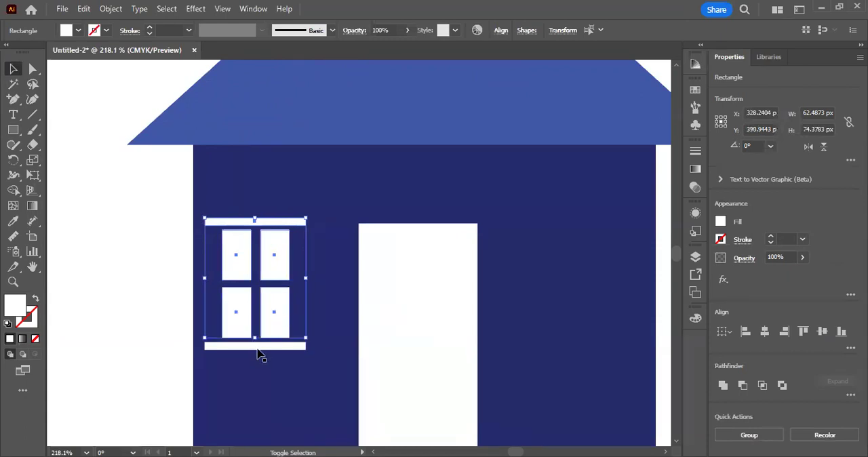
left_click(257, 347, "shift")
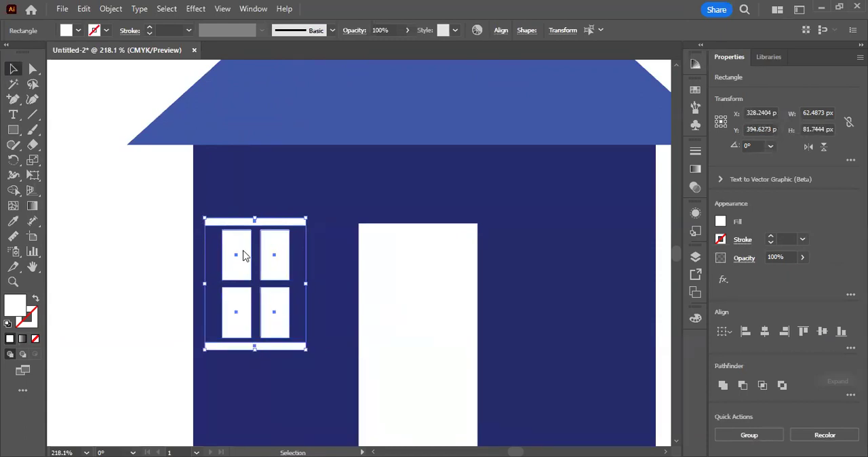
right_click(244, 255)
left_click(300, 235)
left_click(99, 250)
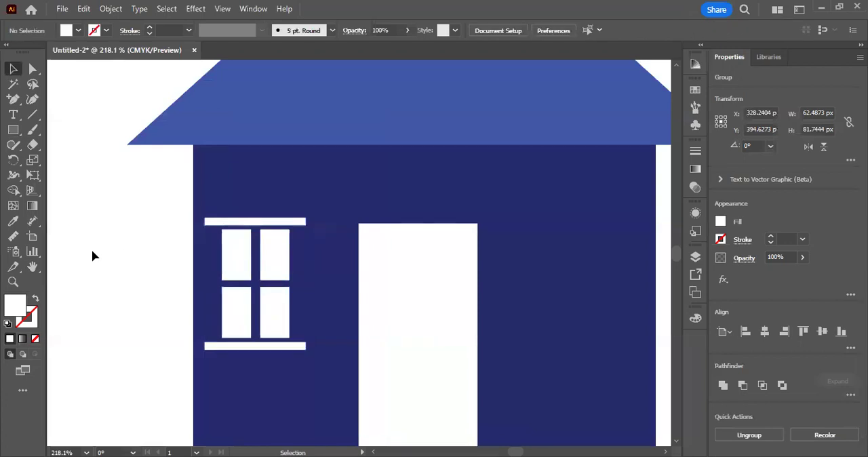
Step: Move the grouped window slightly down and to the right on the wall, and deselect it
left_click(245, 288)
left_click(183, 283)
left_click_drag(238, 273, 218, 291)
left_click(156, 276)
left_click(128, 272)
left_click_drag(300, 280, 296, 286)
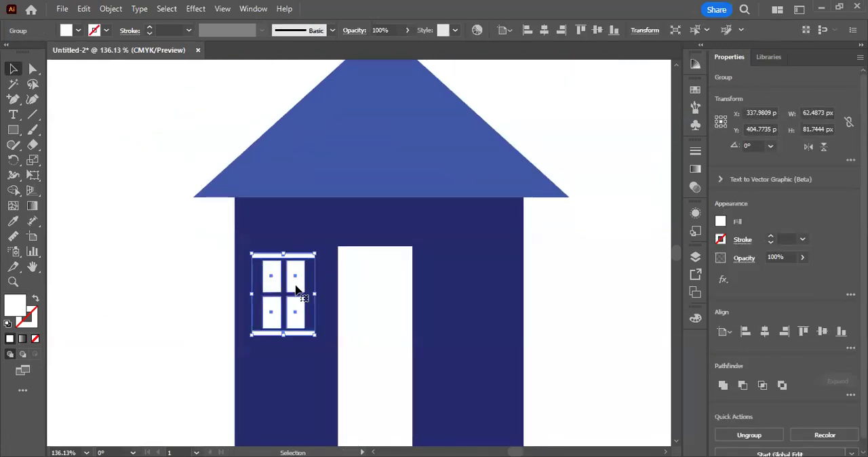
left_click(176, 301)
Step: Ungroup the window, and shift its upper-left pane and its top strip separately out of place
left_click(296, 282)
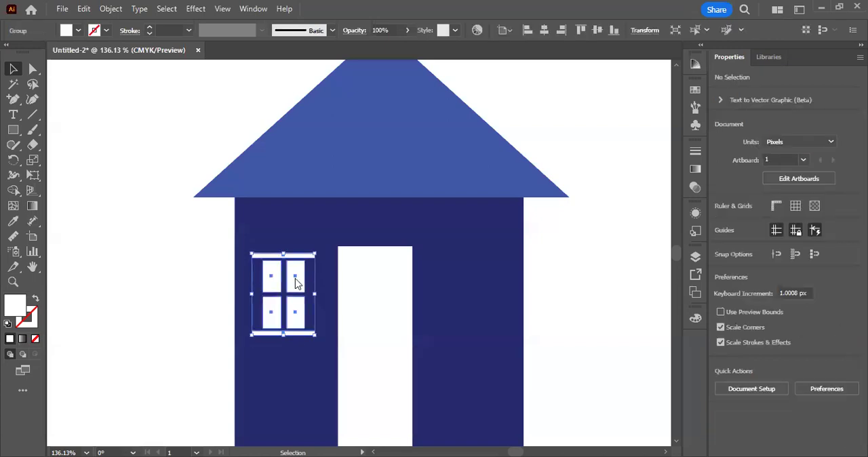
right_click(296, 282)
left_click(334, 306)
left_click(132, 323)
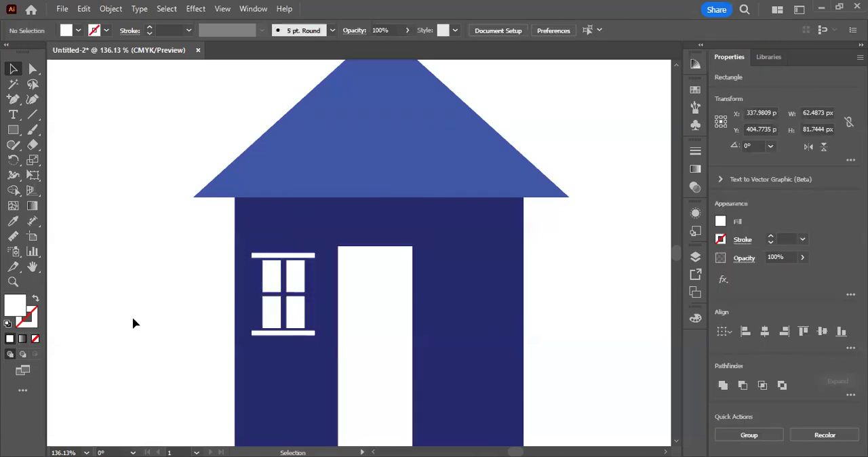
left_click_drag(264, 280, 243, 286)
left_click_drag(293, 256, 294, 249)
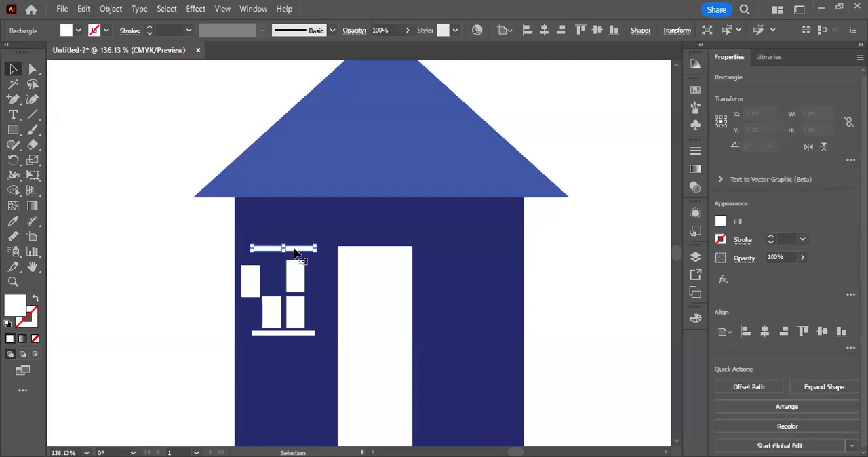
left_click(180, 277)
Step: Undo the pane and strip moves and the ungrouping of the window
key("ctrl+z")
key("ctrl+z")
key("ctrl+z")
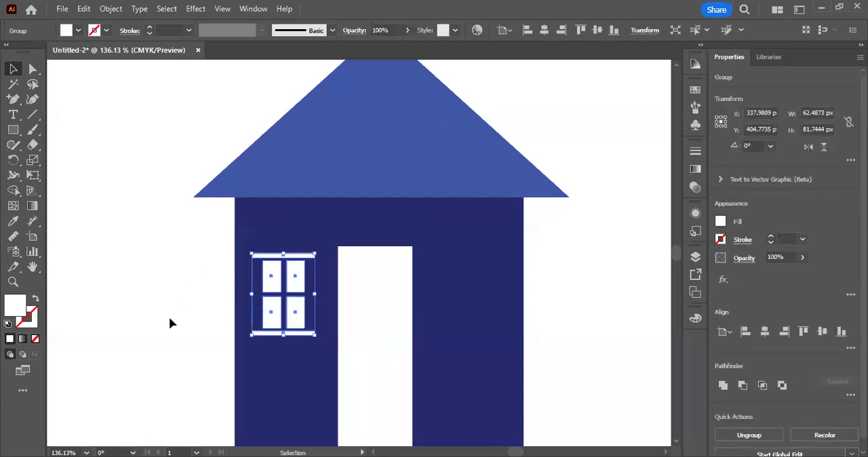
Step: Duplicate the grouped window onto the wall to the right of the door, and deselect it
left_click(170, 324)
left_click_drag(272, 288, 455, 288)
left_click(572, 327)
Step: Select the complete house and place a duplicate of it to the right at the same height
scroll(572, 327, "down", 1)
scroll(572, 327, "down", 1)
left_click_drag(499, 318, 309, 344)
scroll(463, 323, "down", 4)
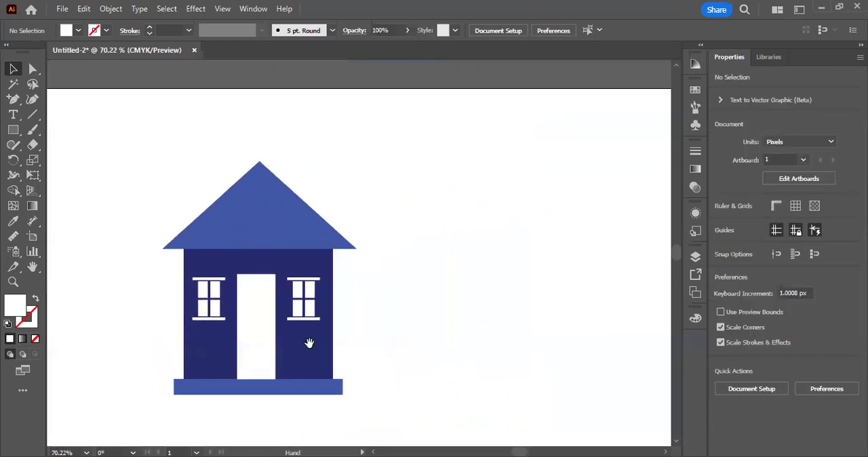
left_click_drag(112, 151, 360, 397)
mouse_move(258, 241)
left_mouse_down()
mouse_move(639, 244)
mouse_move(228, 248)
mouse_move(269, 249)
left_mouse_up()
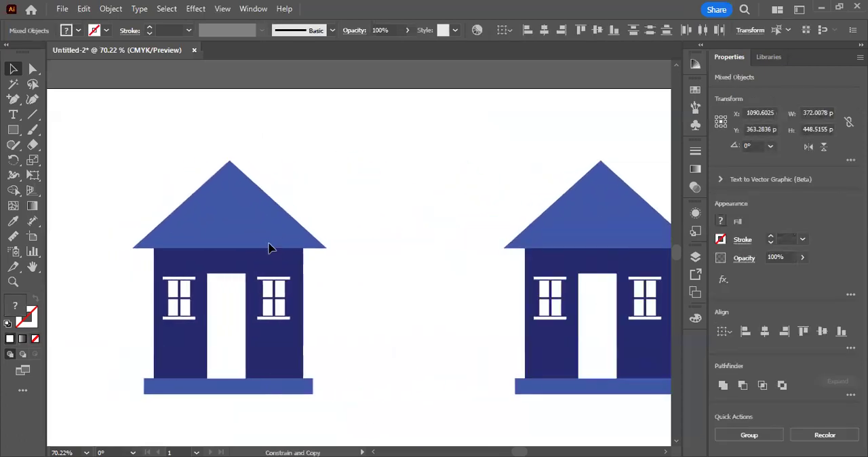
left_click(417, 326)
Step: Delete the left house's roof, and stack a copy of its remaining body on top as an upper storey
left_click(244, 196)
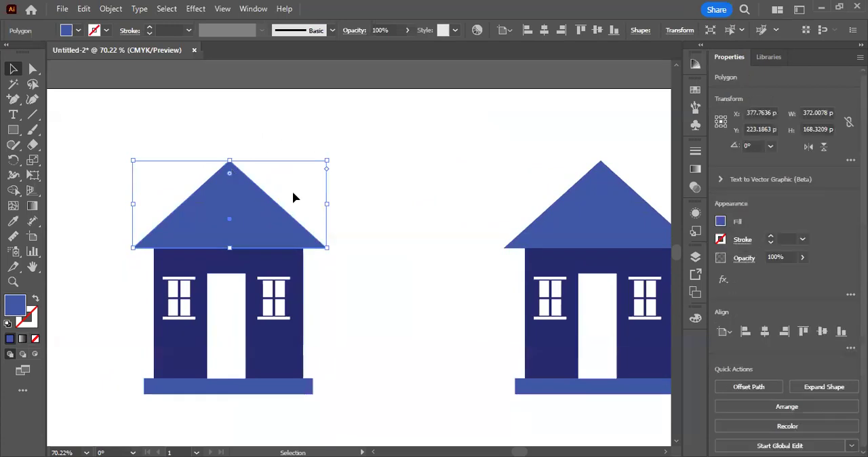
key("Delete")
left_click_drag(91, 212, 337, 411)
scroll(290, 298, "down", 3)
left_click_drag(300, 286, 310, 186)
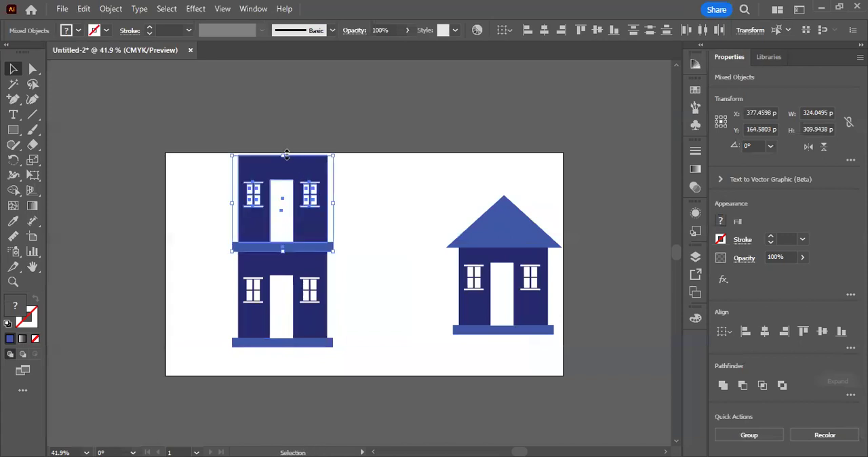
Step: Shorten the upper storey from its top edge, and copy the strip between the storeys onto the building's top
left_click_drag(286, 156, 285, 177)
left_click(248, 111)
scroll(300, 183, "up", 2)
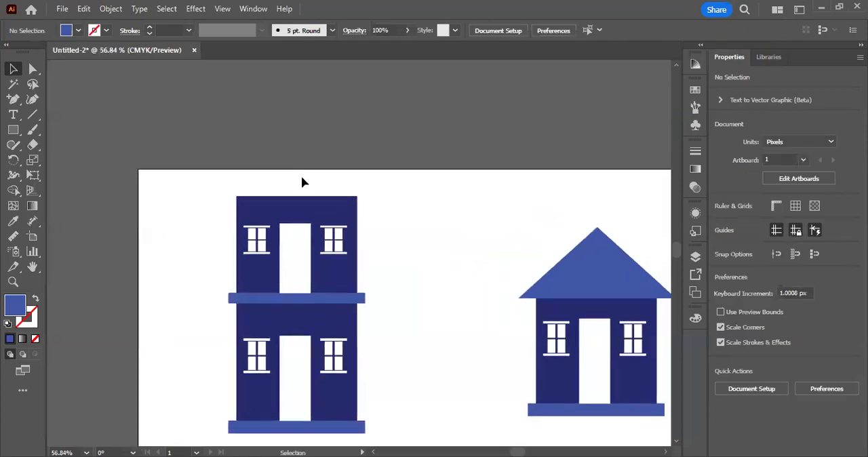
left_click_drag(314, 298, 310, 199)
Step: Change the upper storey wall's fill to mustard yellow b5981f, and deselect it
left_click(309, 202)
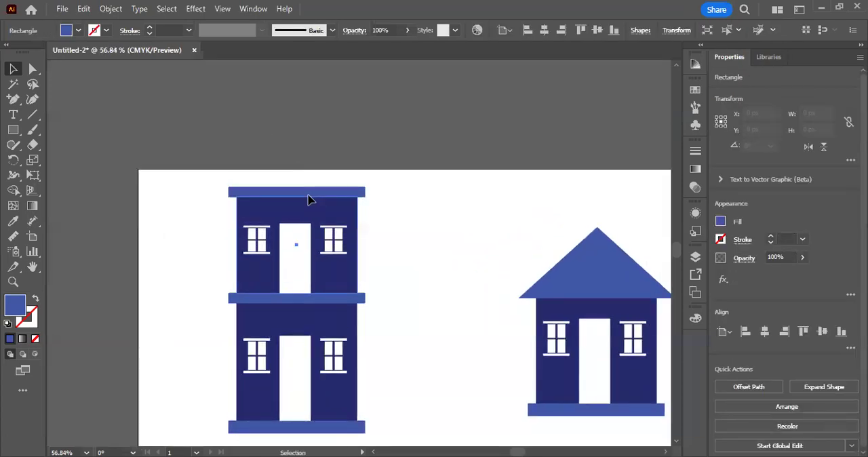
double_click(15, 305)
mouse_move(583, 282)
left_mouse_down()
mouse_move(580, 292)
mouse_move(582, 273)
left_mouse_up()
mouse_move(630, 354)
left_mouse_down()
mouse_move(631, 379)
mouse_move(631, 365)
left_mouse_up()
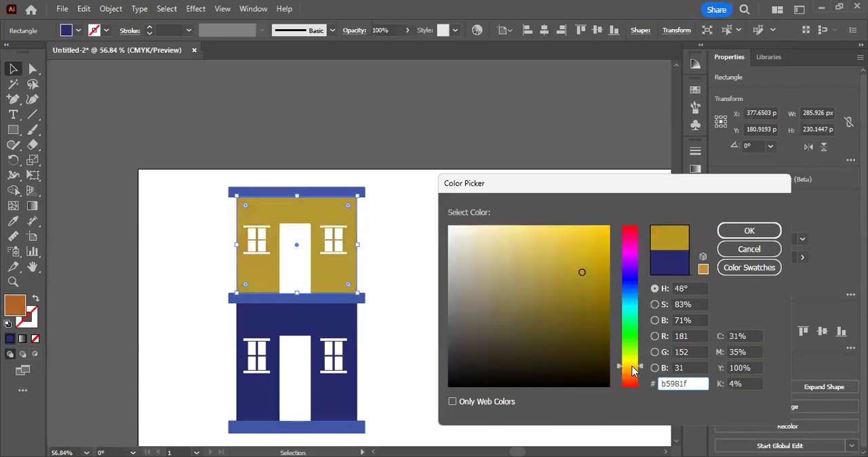
key("Return")
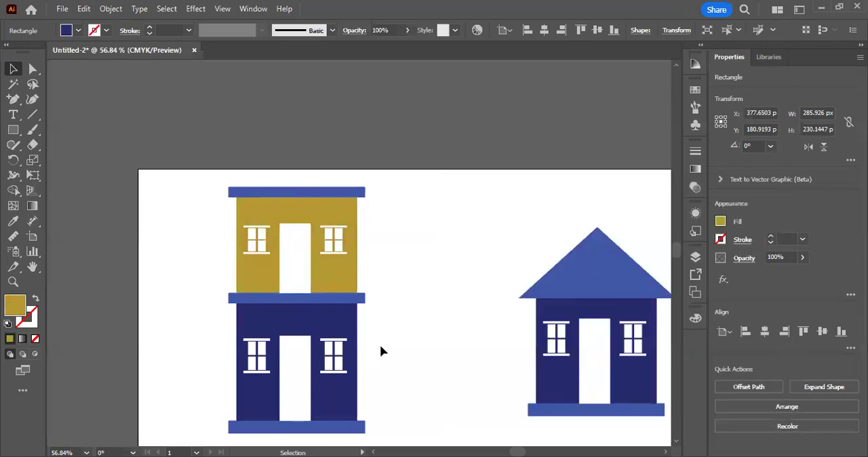
left_click(382, 346)
Step: Change the fill of the two-storey building's top strip to bright yellow f1fc12, and deselect it
key("space")
left_click_drag(389, 338, 371, 335)
left_click(285, 194)
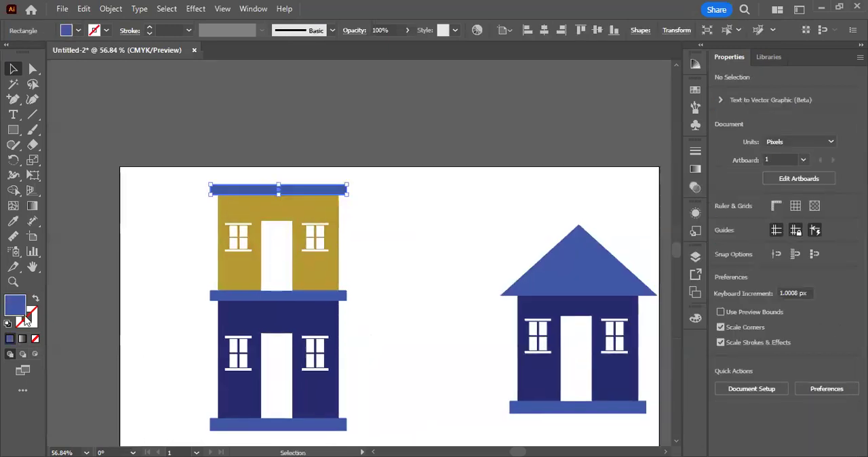
left_click_drag(629, 329, 631, 359)
left_click(596, 253)
left_click(599, 228)
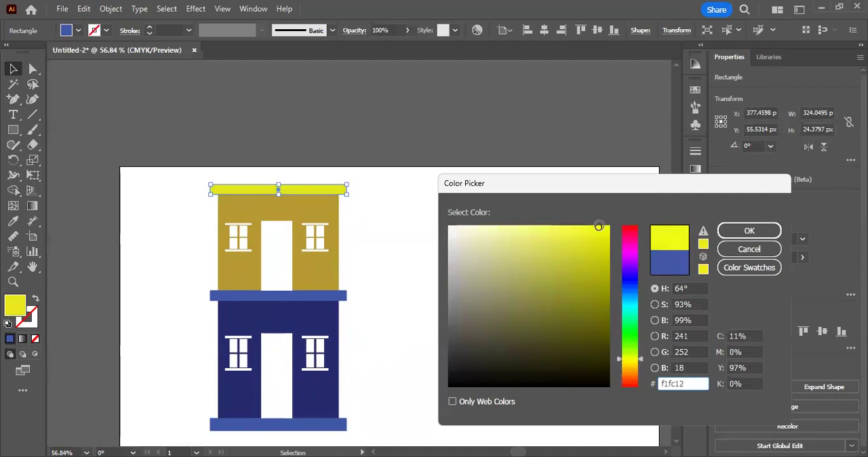
left_click(749, 232)
left_click(434, 217)
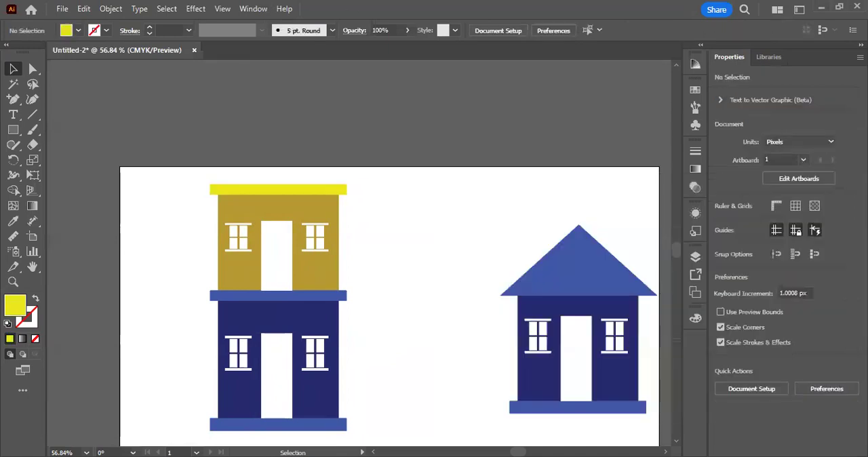
scroll(390, 292, "down", 1)
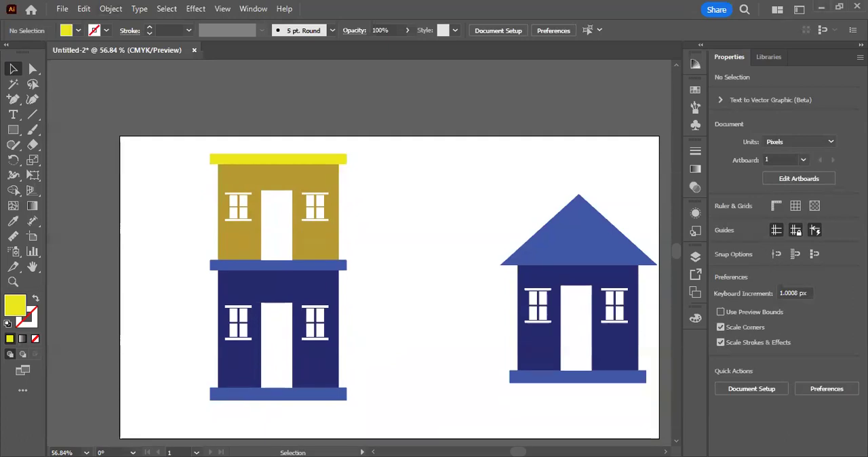
key("space")
left_click_drag(297, 326, 245, 291)
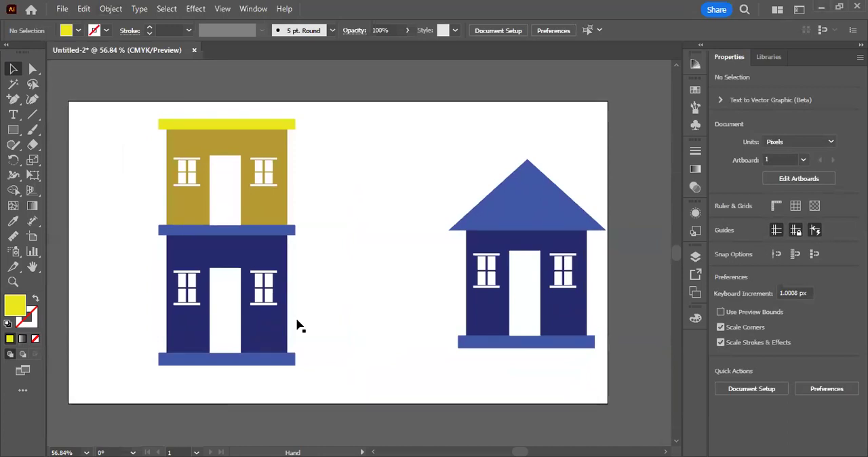
scroll(296, 325, "up", 1)
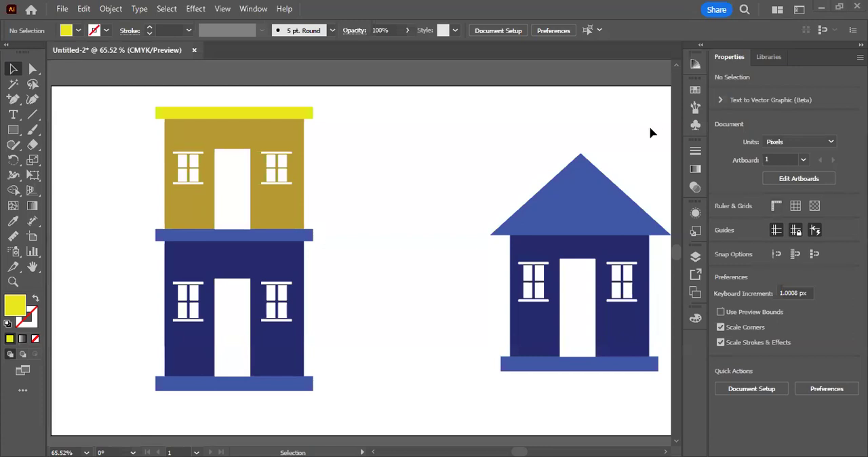
Step: Fill the upper storey's mustard wall with the white of a door, sampled with the Eyedropper tool
left_click(270, 146)
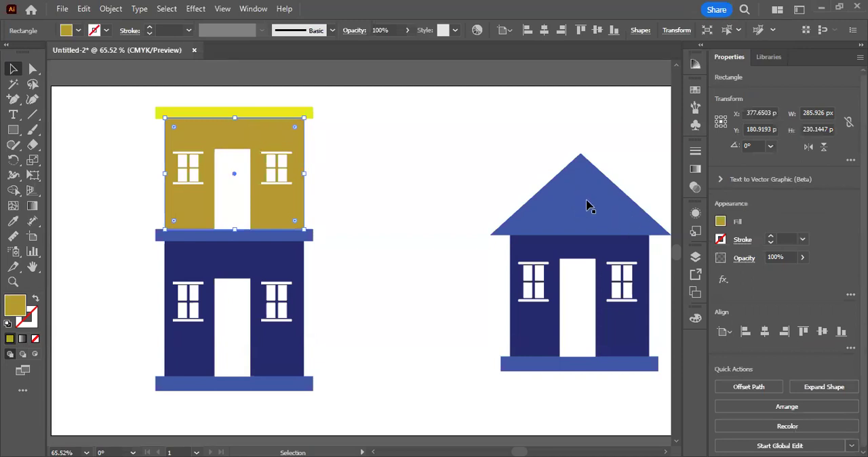
left_click(10, 224)
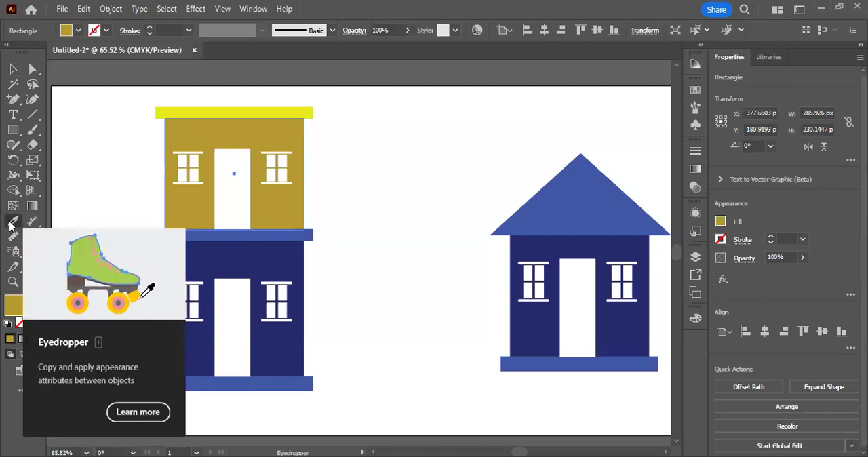
left_click(228, 235)
left_click(592, 296)
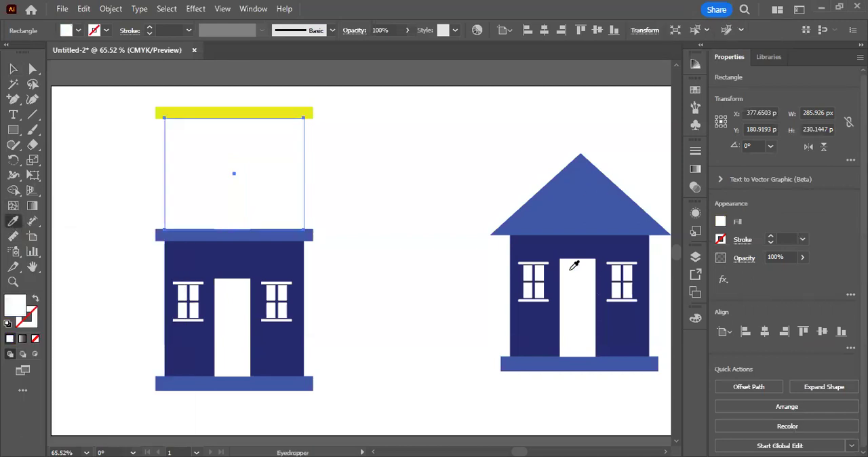
Step: Try other Eyedropper fills on the upper storey wall, including the pasteboard's grey and the pitched-roof house wall's dark blue
left_click(571, 74)
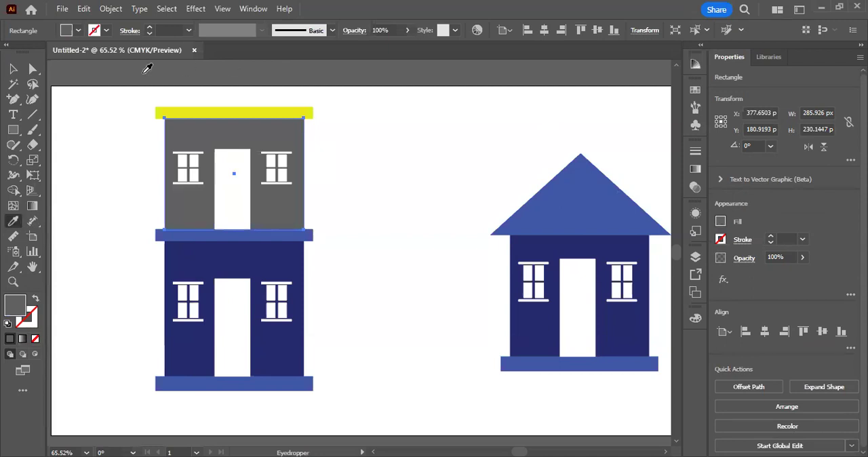
left_click(277, 111)
left_click(563, 185)
left_click(13, 69)
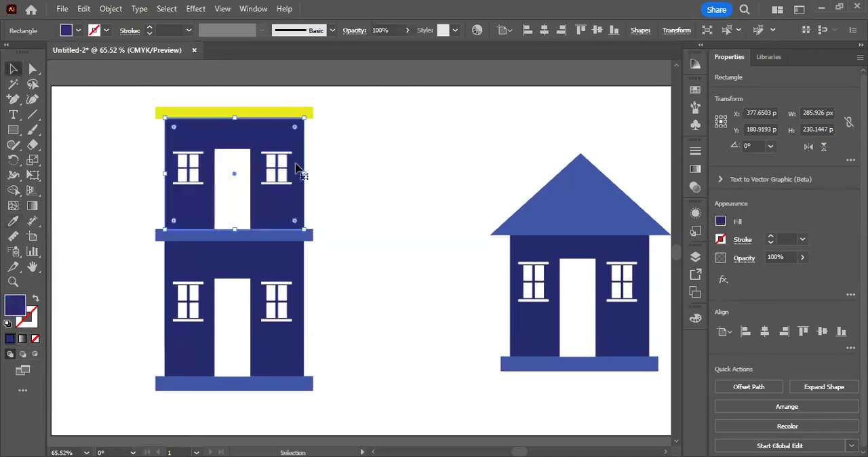
Step: Fill the upper storey wall with the pitched roof's medium blue using the Eyedropper tool, and deselect it
key("i")
left_click(573, 198)
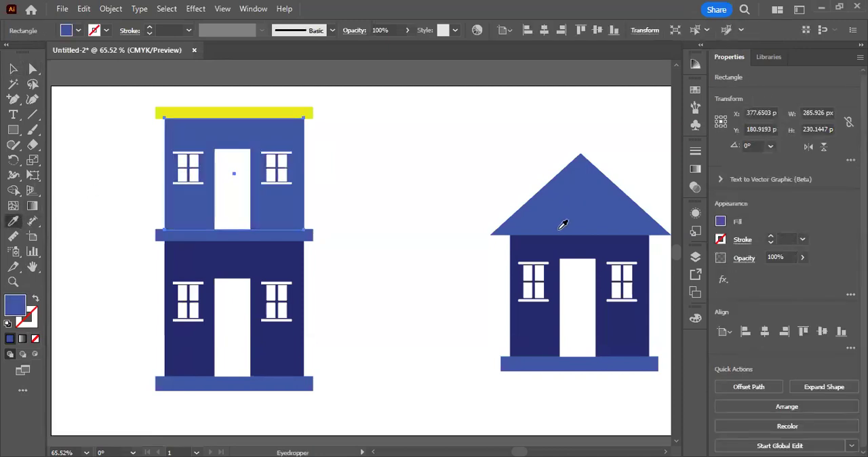
left_click(13, 69)
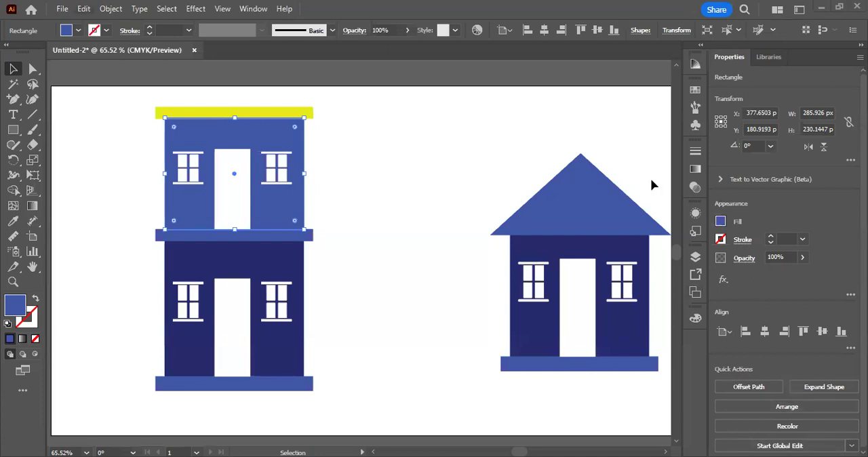
left_click(83, 9)
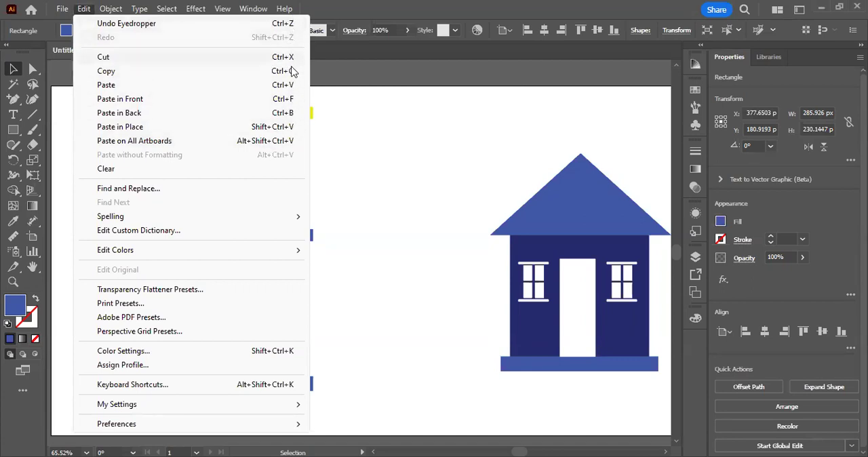
left_click(493, 97)
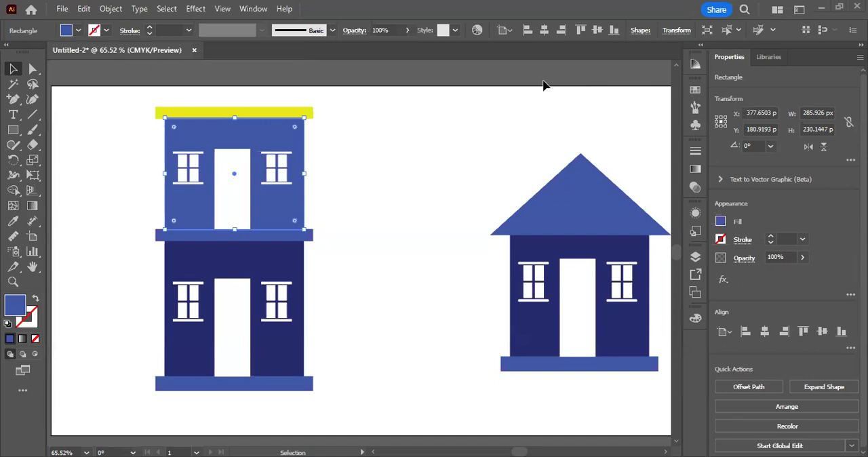
left_click(473, 139)
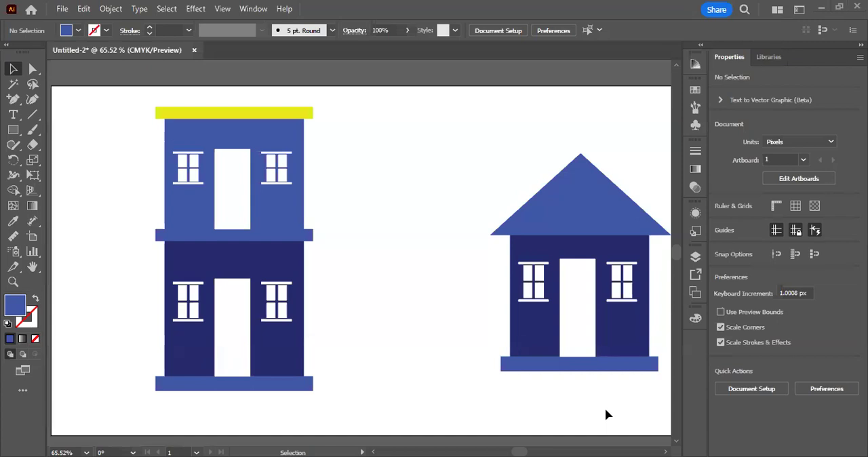
Step: Move the upper storey's right-hand window group slightly down and towards the door, and deselect it
left_click(270, 165)
left_click(271, 166)
mouse_move(270, 165)
left_mouse_down()
mouse_move(272, 198)
mouse_move(271, 175)
left_mouse_up()
left_click(297, 185)
left_click(311, 185)
Step: Draw four white rectangles above the artboard: a square about 113 by 105 px, a vertical bar, and horizontal bars about 187 by 51 and 351 by 47 px
scroll(294, 182, "up", 5)
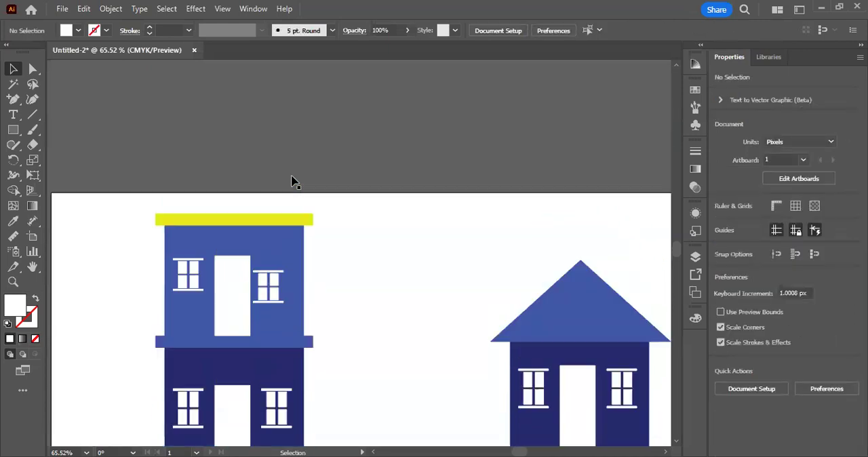
left_click(14, 131)
left_click_drag(122, 103, 177, 154)
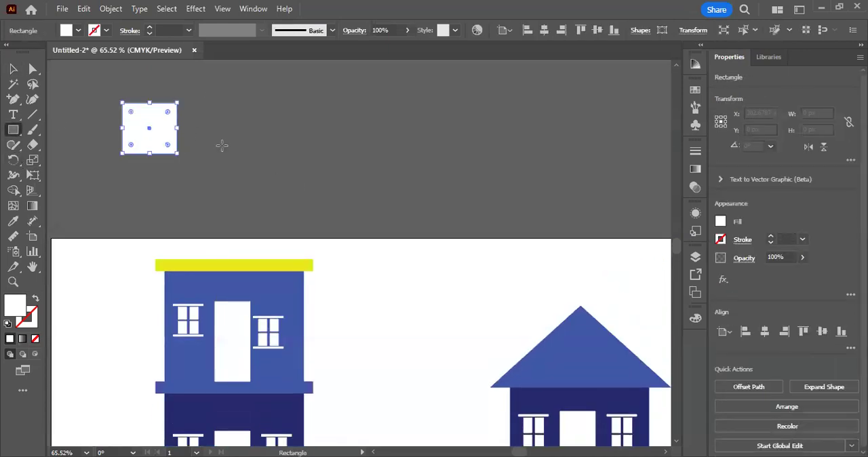
left_click_drag(208, 100, 242, 220)
left_click_drag(105, 175, 197, 200)
scroll(252, 201, "up", 2)
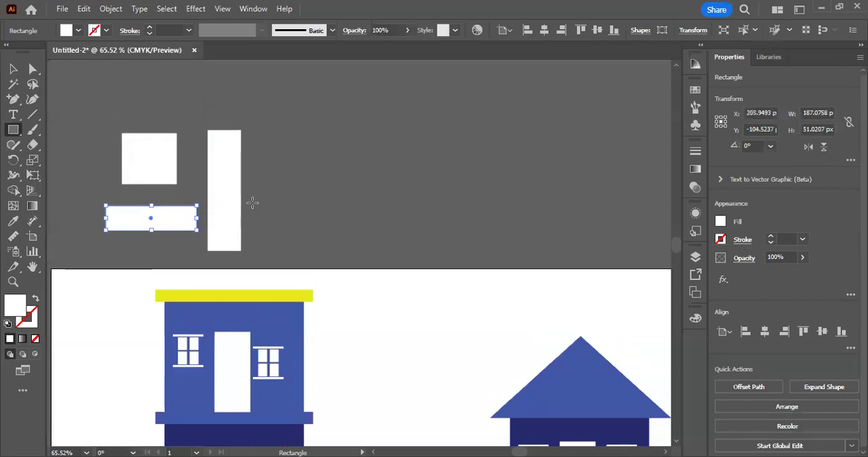
mouse_move(75, 118)
left_mouse_down()
mouse_move(262, 140)
mouse_move(246, 139)
left_mouse_up()
left_click(13, 69)
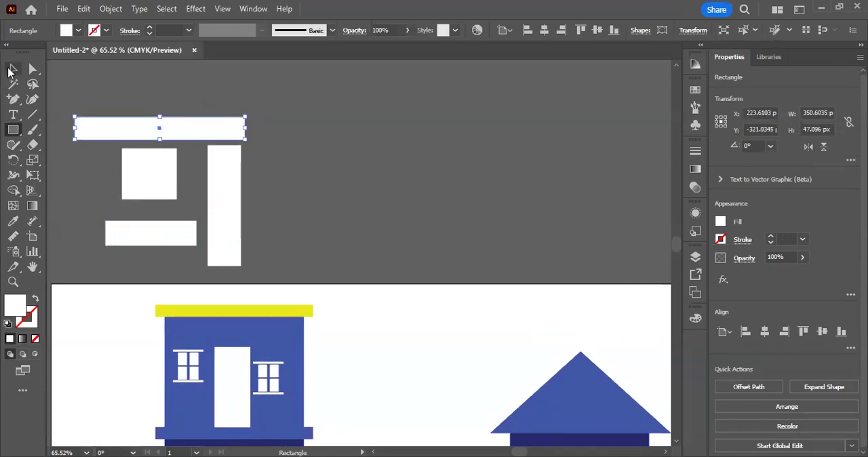
left_click(107, 81)
Step: Nudge the white square, and group it with the three bars above the artboard
left_click_drag(150, 165, 151, 171)
left_click_drag(287, 120, 105, 244)
right_click(216, 229)
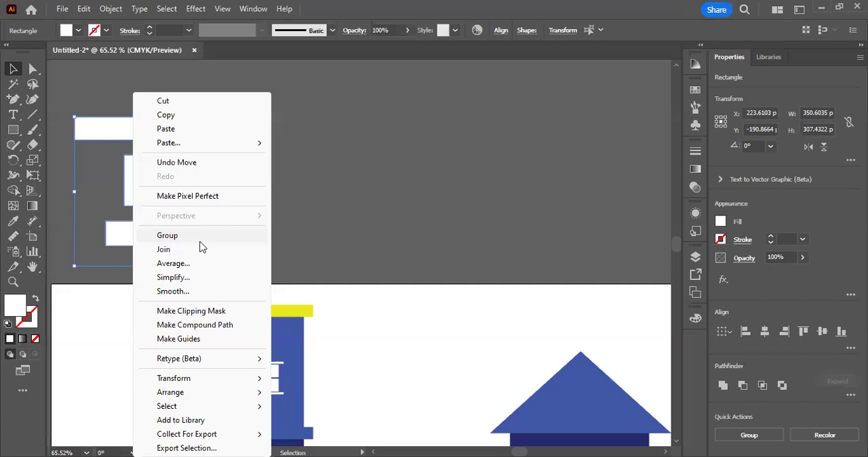
left_click(282, 195)
left_click_drag(294, 109, 127, 238)
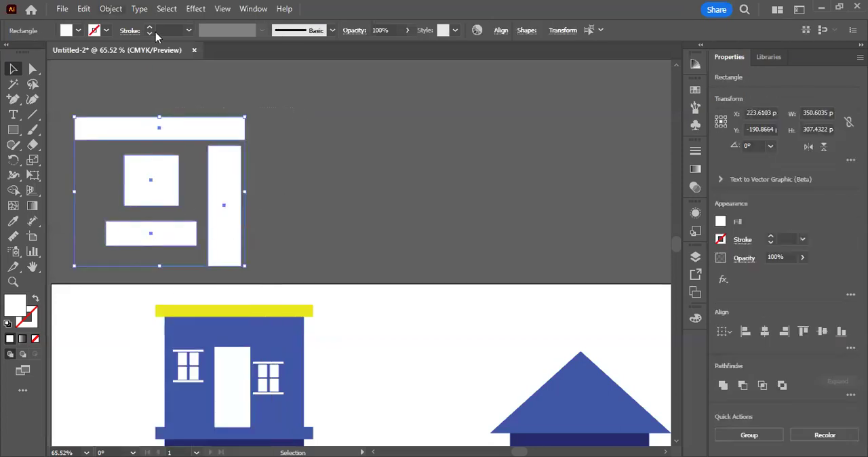
left_click(111, 10)
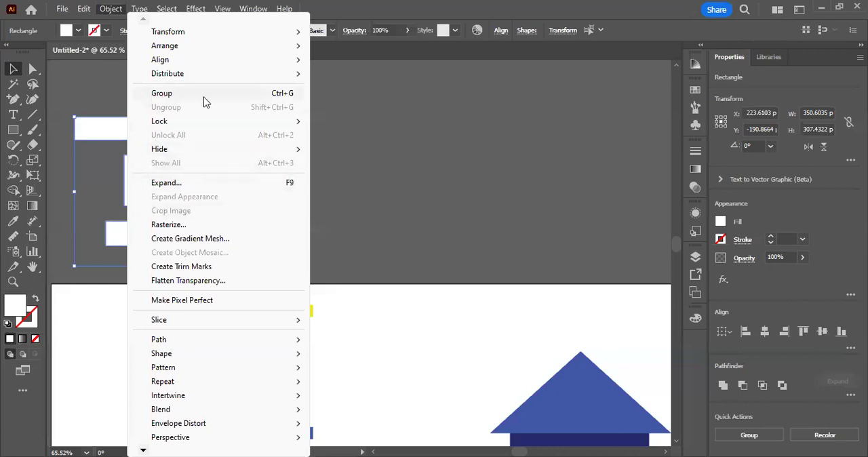
left_click(290, 96)
Step: Move the grouped rectangles slightly right and up above the artboard, and select the group
scroll(288, 143, "up", 1)
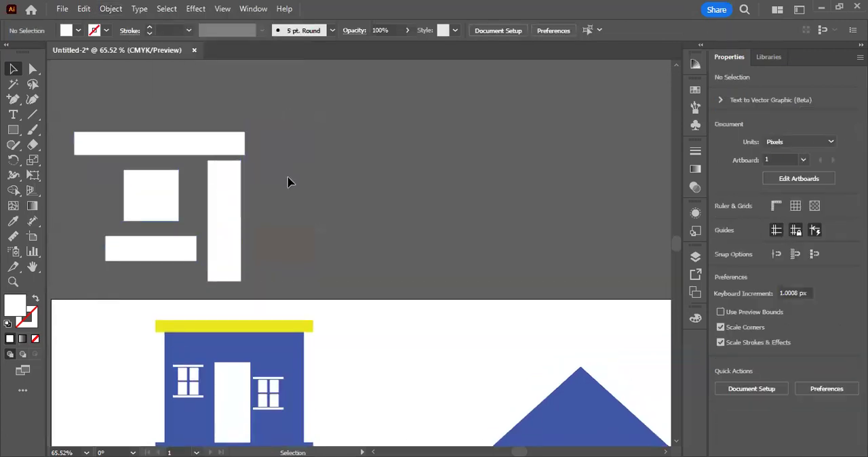
left_click_drag(229, 187, 301, 170)
left_click(317, 203)
left_click_drag(299, 209, 253, 175)
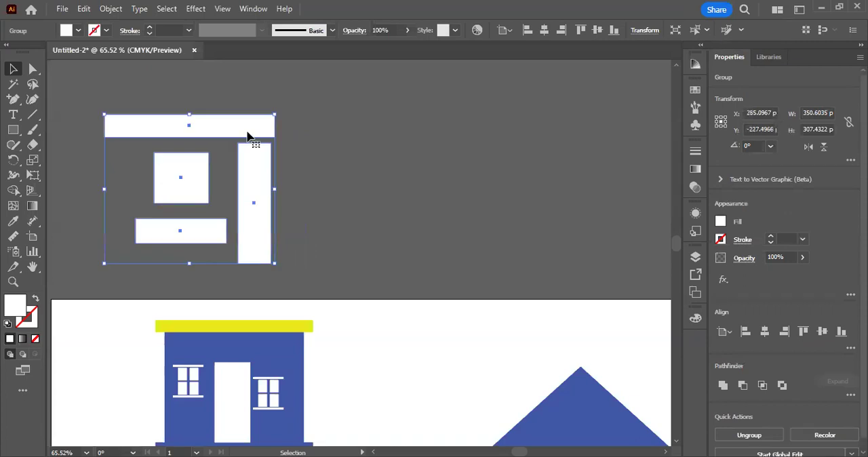
Step: Ungroup the four rectangles, and move the square and the lower horizontal bar individually
right_click(247, 136)
left_click(278, 300)
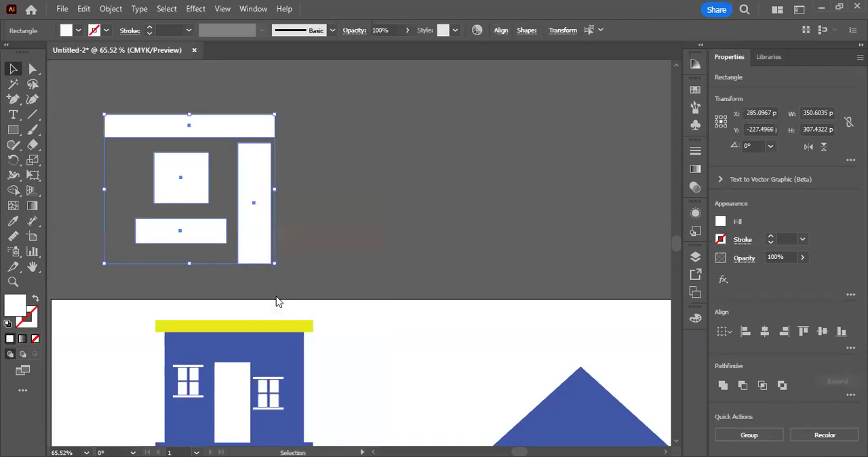
left_click(277, 300)
left_click_drag(199, 171, 177, 174)
left_click_drag(213, 233, 194, 238)
left_click_drag(167, 198, 208, 194)
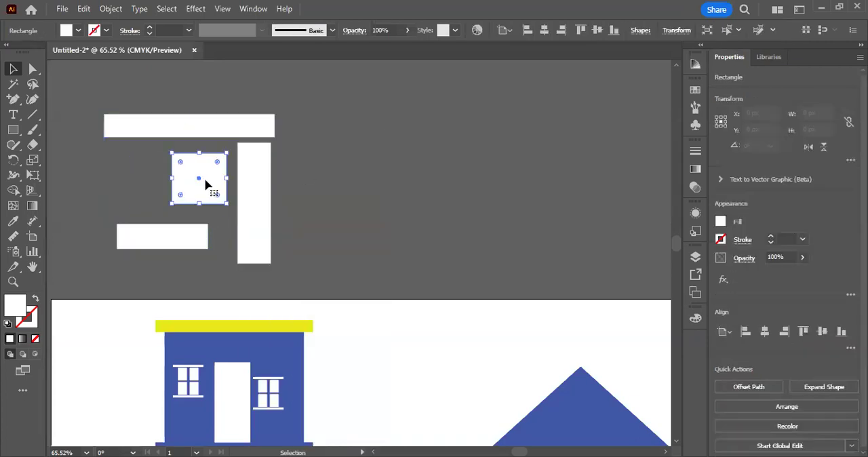
scroll(308, 186, "down", 3)
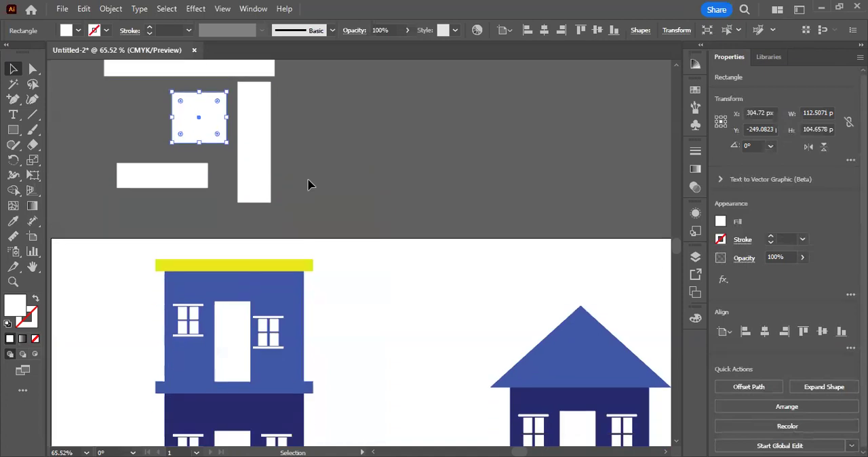
scroll(308, 185, "up", 2)
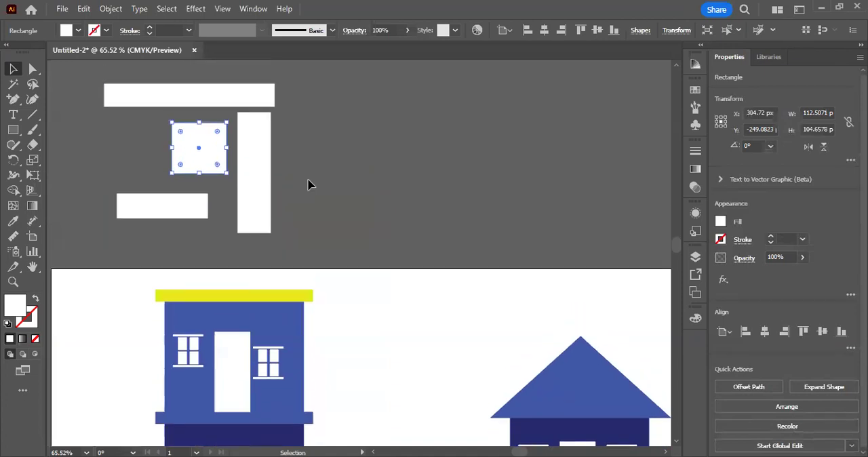
scroll(308, 185, "down", 3)
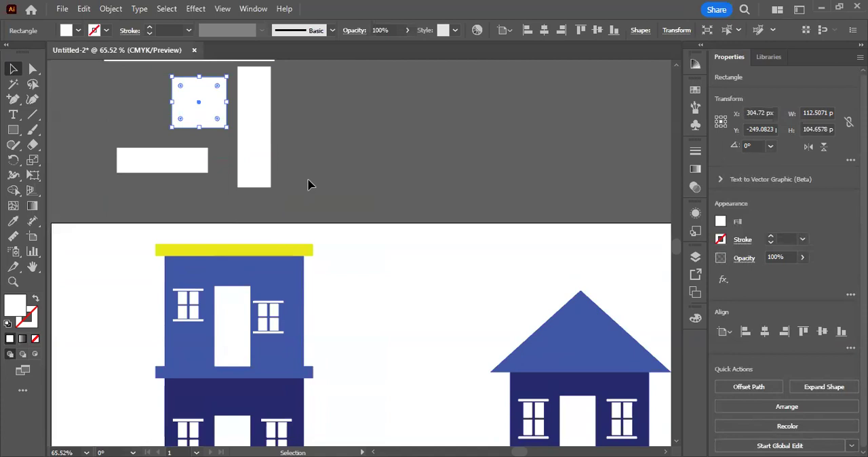
scroll(308, 185, "up", 1)
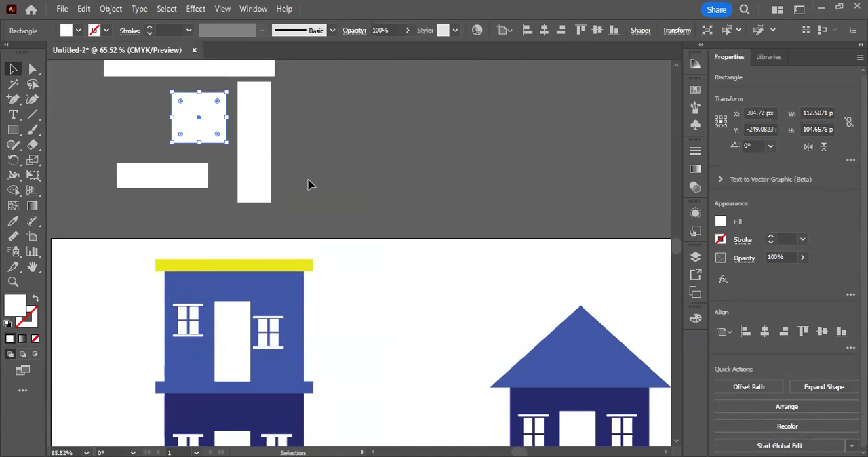
scroll(308, 185, "down", 3)
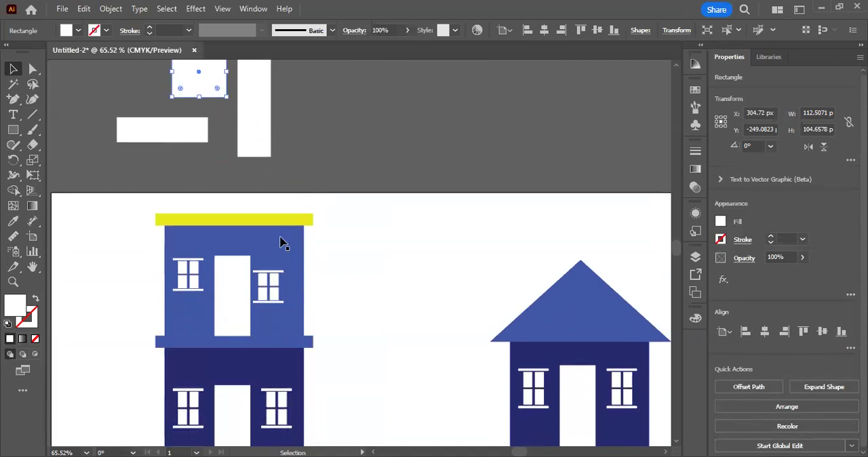
scroll(281, 242, "down", 3)
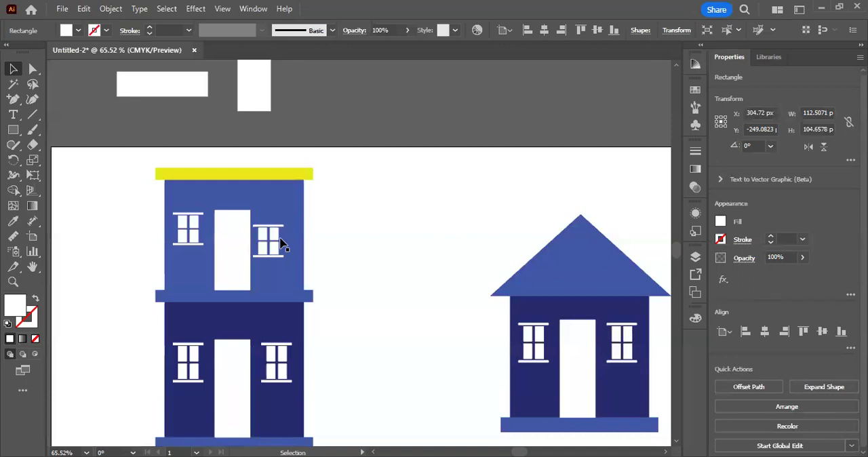
scroll(282, 244, "up", 5)
scroll(281, 245, "up", 4)
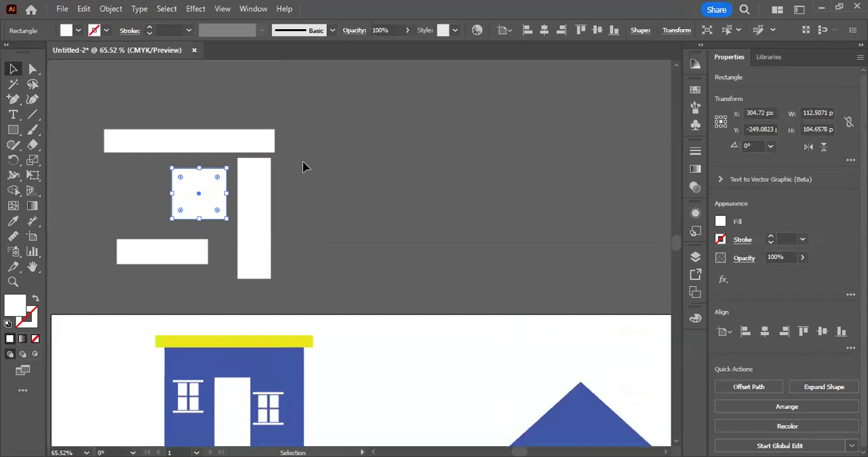
Step: Move the square over the vertical bar, and align all four rectangles to their horizontal and vertical centres
left_click(304, 164)
left_click_drag(201, 178, 222, 199)
left_click_drag(116, 101, 273, 288)
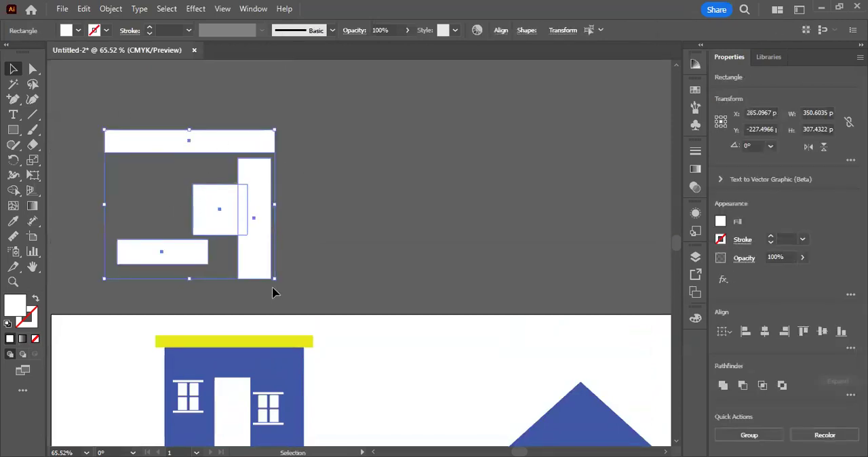
left_click(499, 31)
left_click(390, 66)
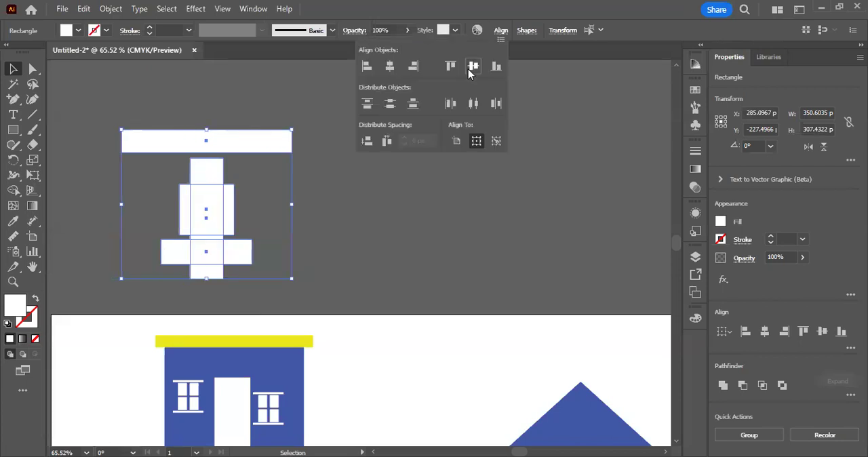
left_click(471, 67)
left_click(334, 84)
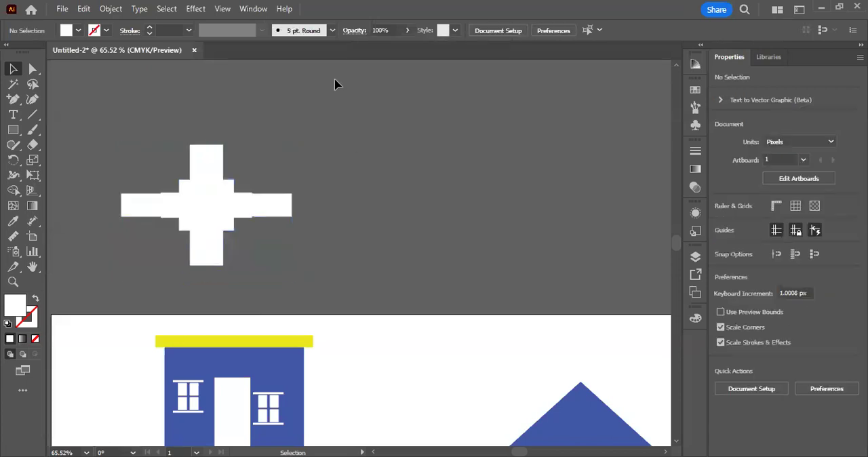
scroll(350, 138, "down", 5)
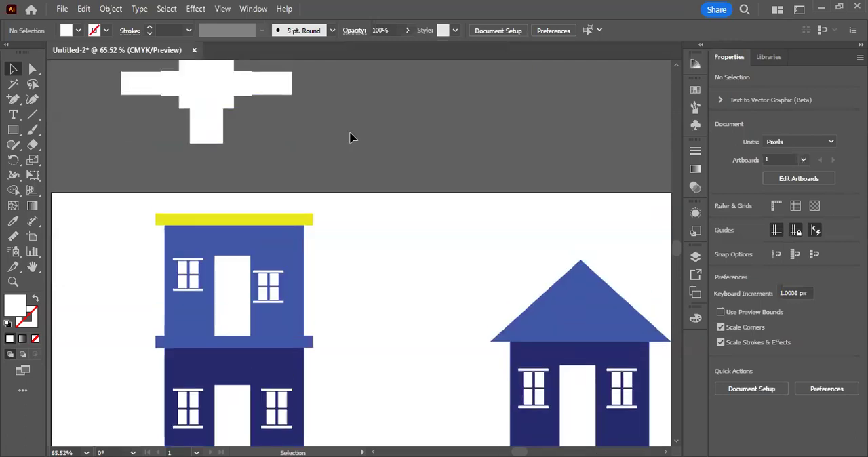
scroll(350, 137, "up", 2)
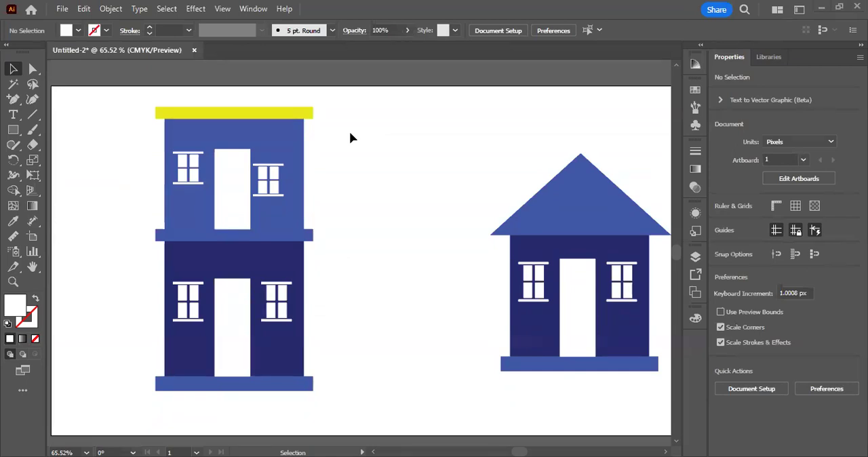
scroll(285, 220, "up", 4)
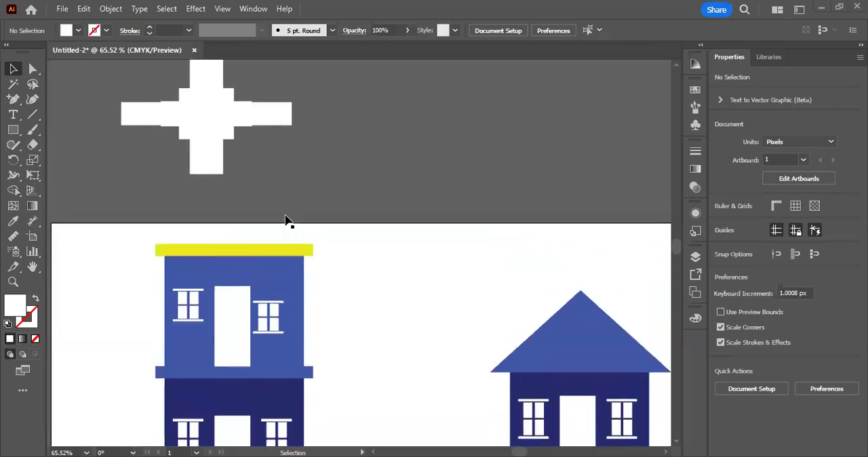
scroll(285, 221, "down", 2)
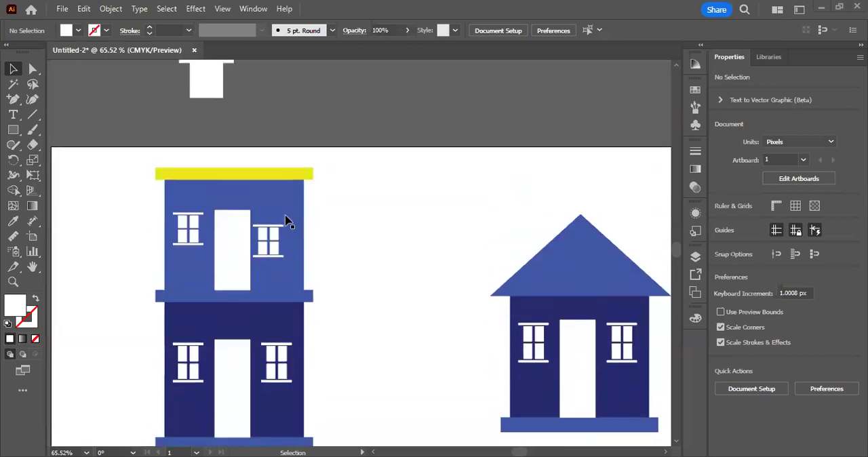
Step: Draw a white rectangle about 321 by 347 px above the artboard, to the right of the centred rectangles
scroll(285, 221, "up", 3)
left_click(13, 129)
left_click_drag(392, 126, 548, 293)
left_click(13, 68)
left_click(269, 120)
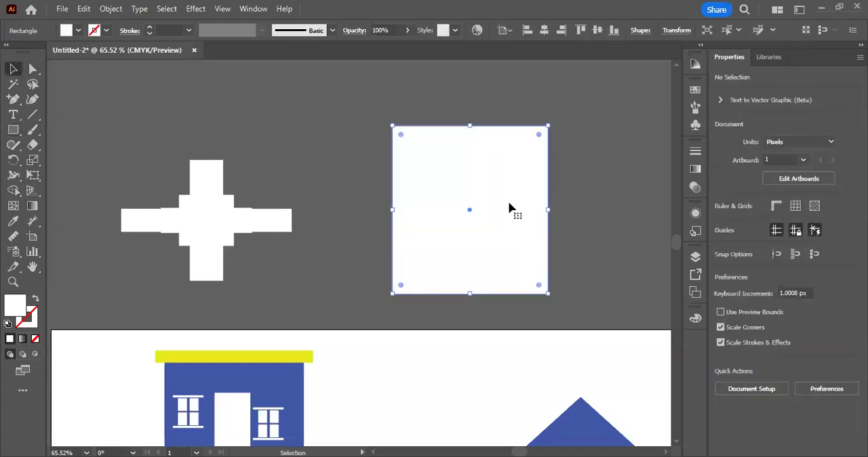
left_click(282, 125)
key("ctrl+z")
Step: Copy the white rectangle above the artboard and paste the copy exactly over the original
left_click(85, 10)
left_click(109, 69)
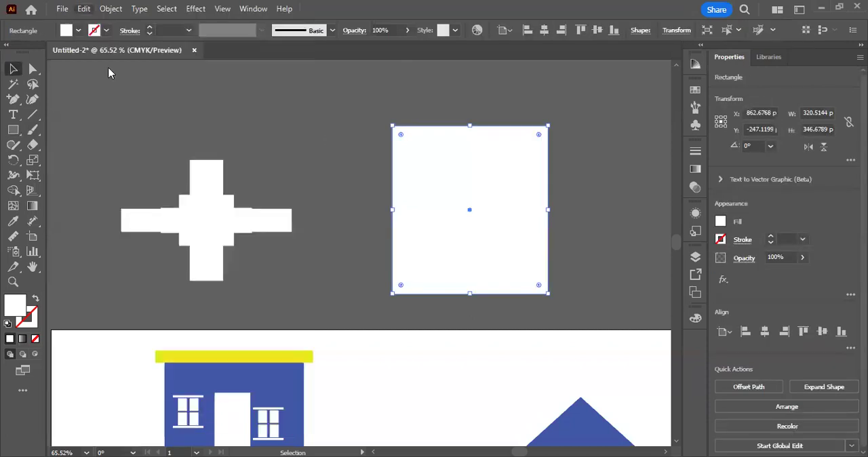
key("alt+e")
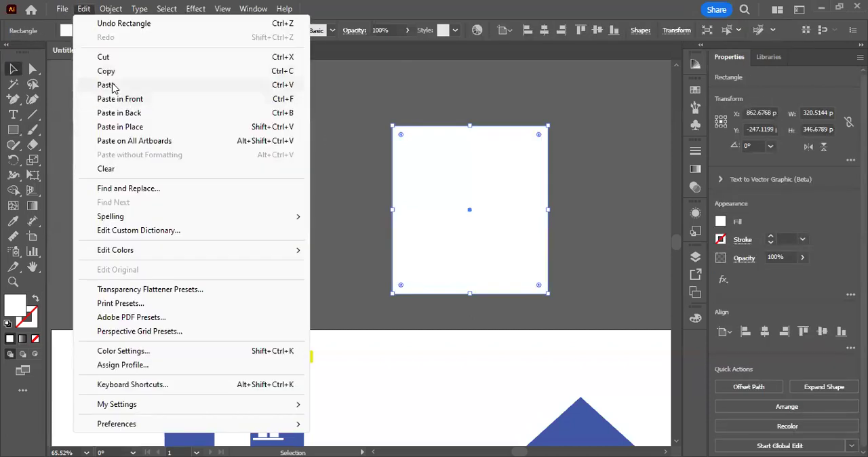
left_click(138, 111)
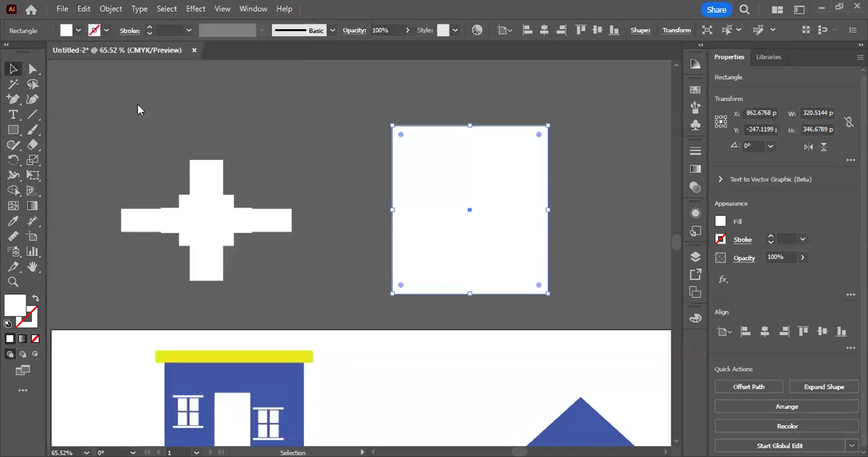
Step: Fill the pasted rectangle copy with black (000000) and deselect it
double_click(13, 308)
left_click_drag(554, 289, 448, 388)
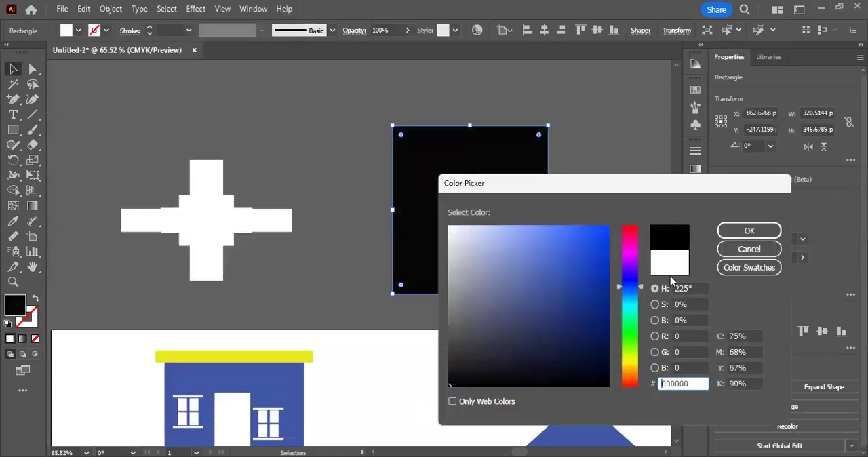
left_click(749, 231)
left_click(649, 205)
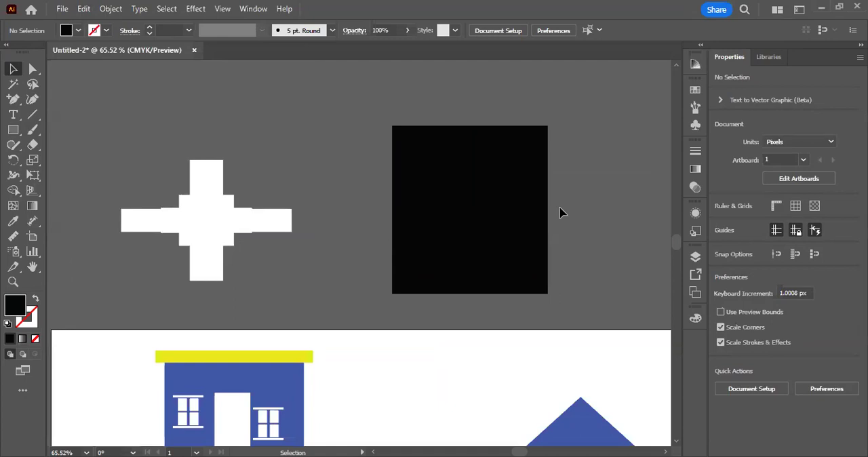
Step: Move the black rectangle left over the centred white shapes, and shift the white rectangle slightly to the right
key("ctrl+z")
left_click(607, 195)
key("ctrl+z")
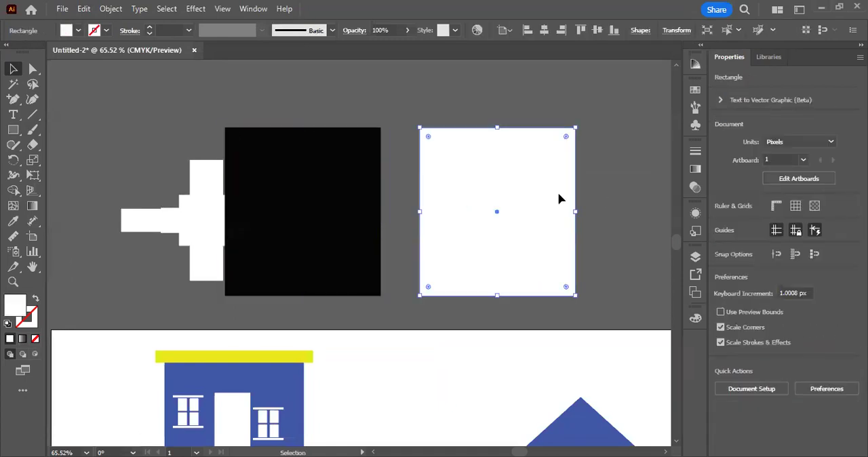
key("ctrl+z")
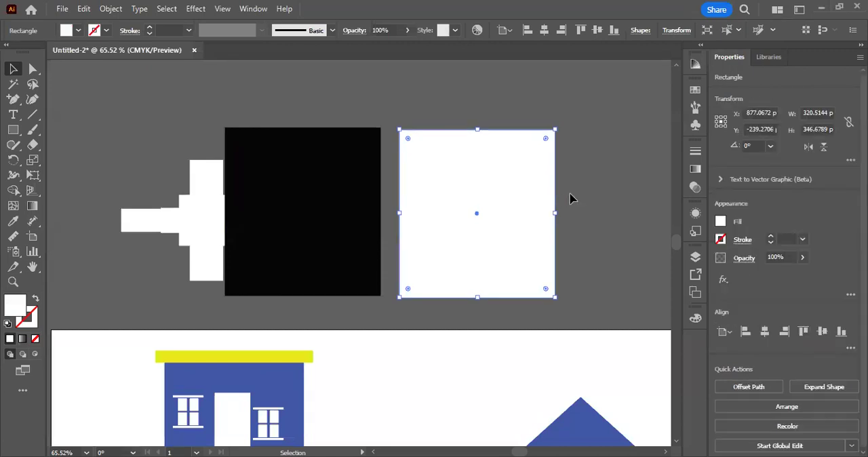
left_click(598, 195)
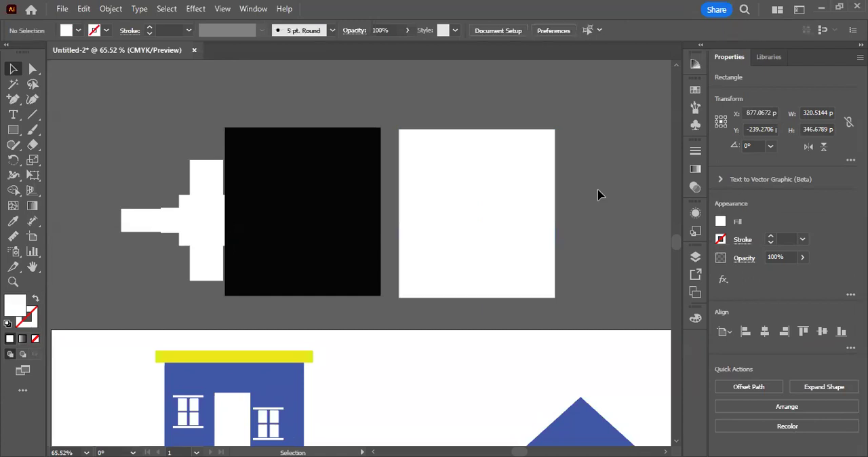
Step: Reposition the white rectangle just right of the black one with their top edges level, and deselect it
left_click_drag(568, 188, 506, 223)
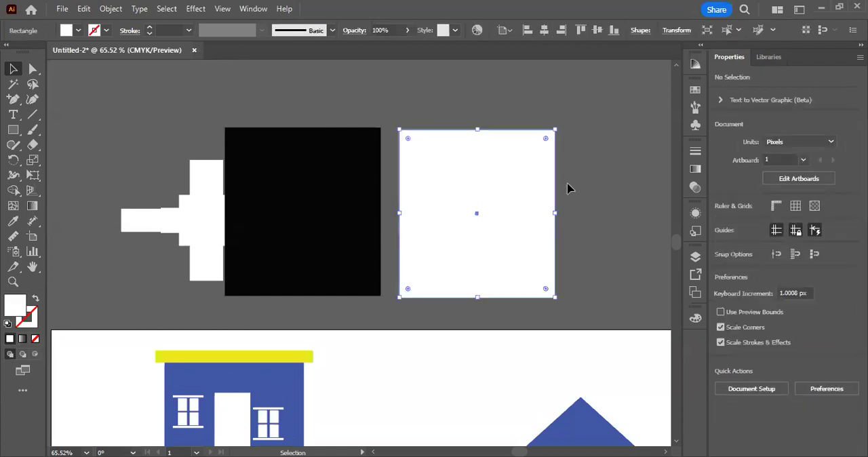
left_click_drag(582, 145, 482, 201)
key("ctrl+z")
key("ctrl+z")
key("ctrl+z")
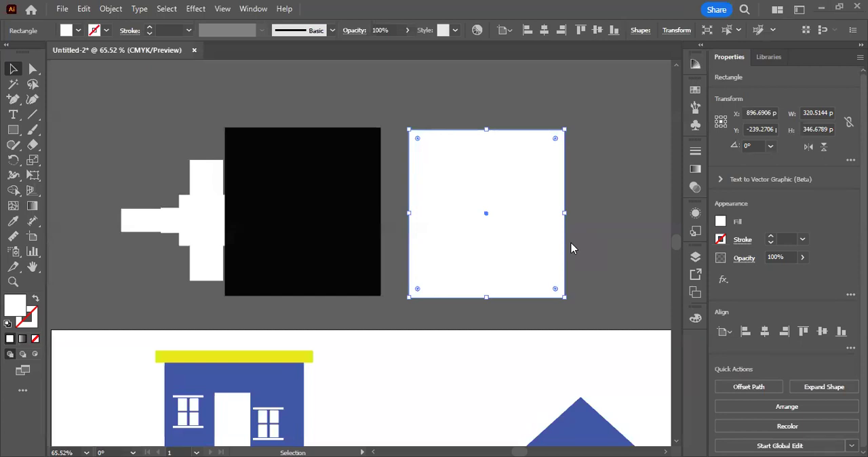
left_click(613, 159)
left_click_drag(569, 179, 561, 178)
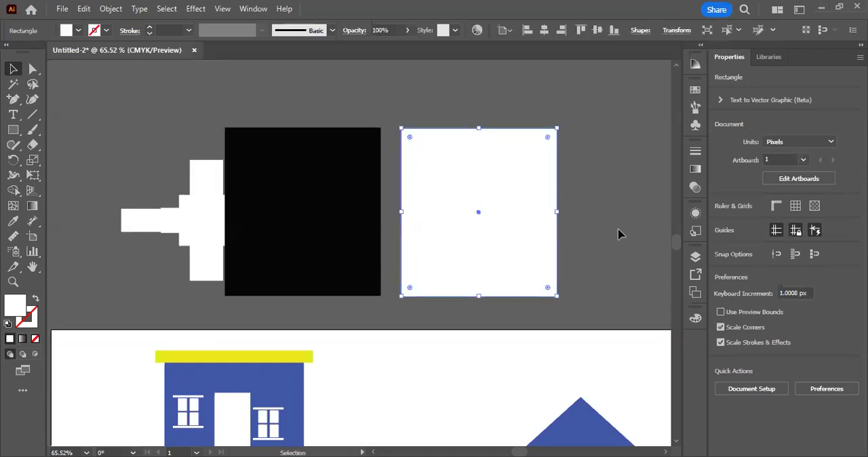
left_click(618, 234)
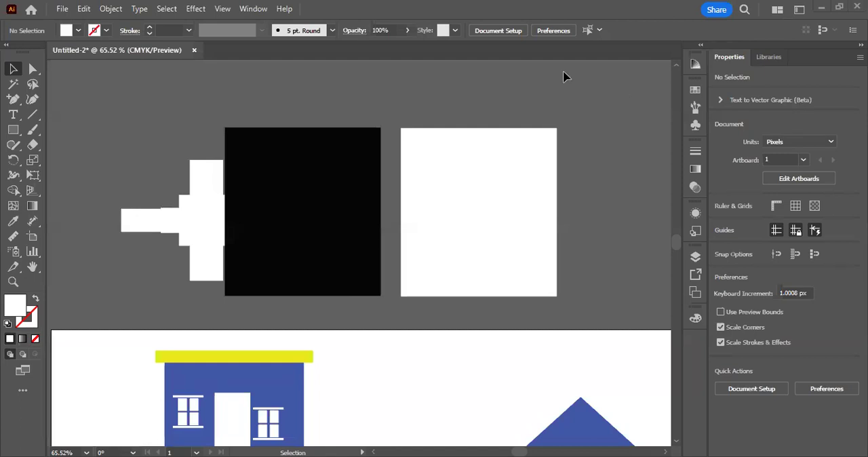
Step: Start a Save for Web (Legacy) export of the artboard as a JPEG at maximum quality
scroll(566, 76, "down", 5)
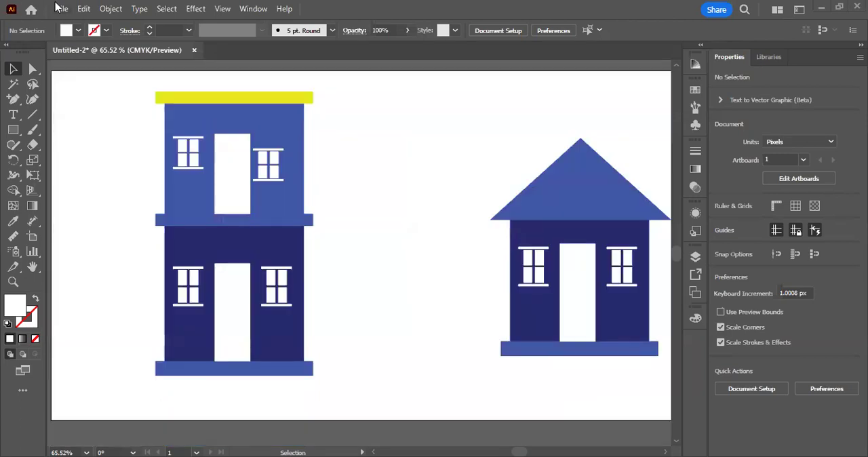
left_click(60, 8)
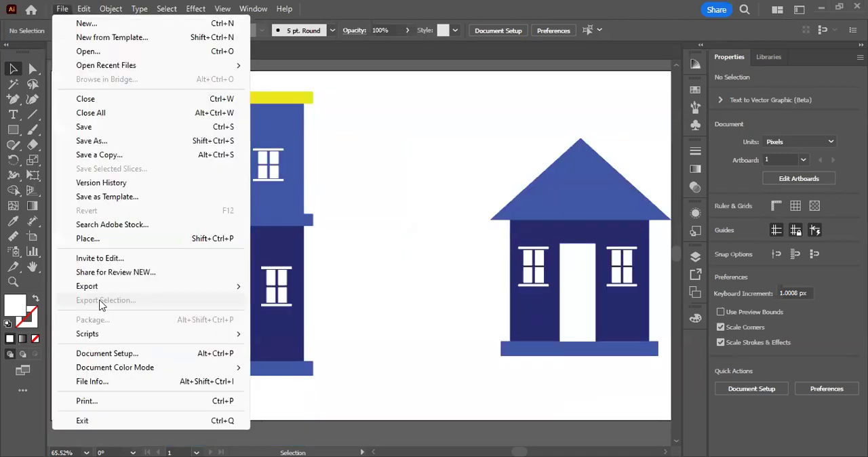
mouse_move(97, 288)
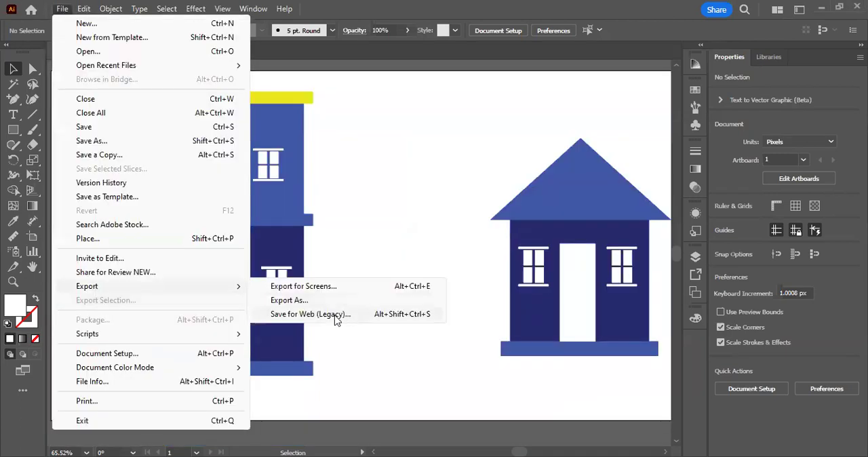
left_click(336, 318)
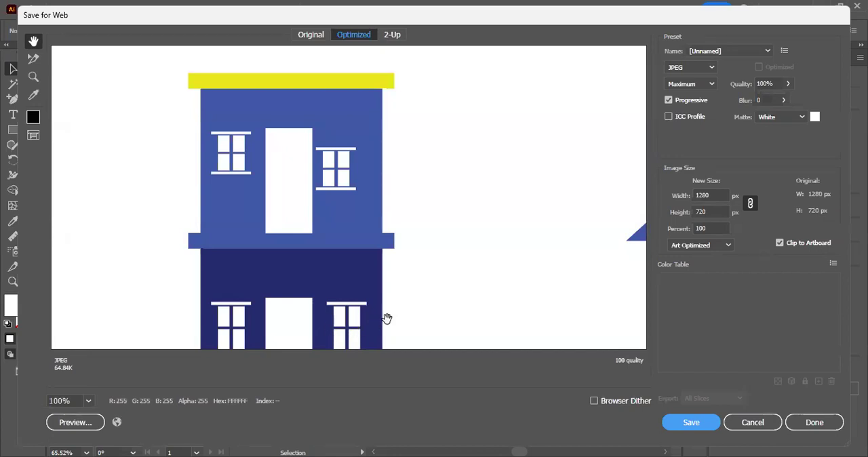
left_click(691, 70)
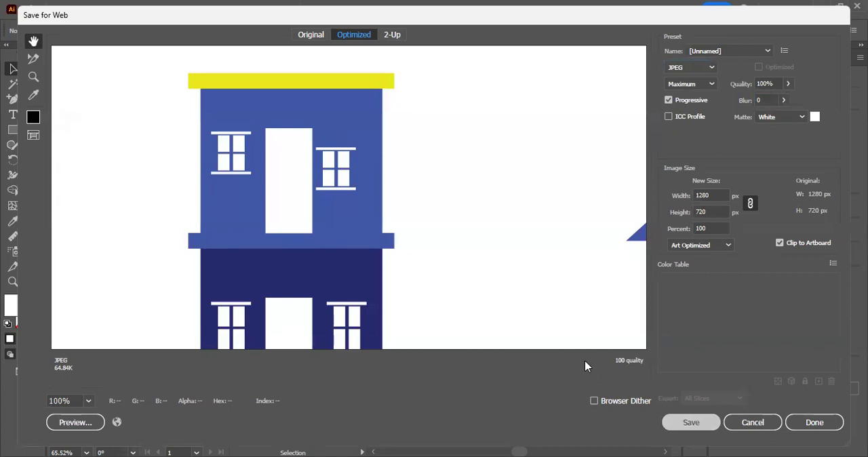
left_click(585, 400)
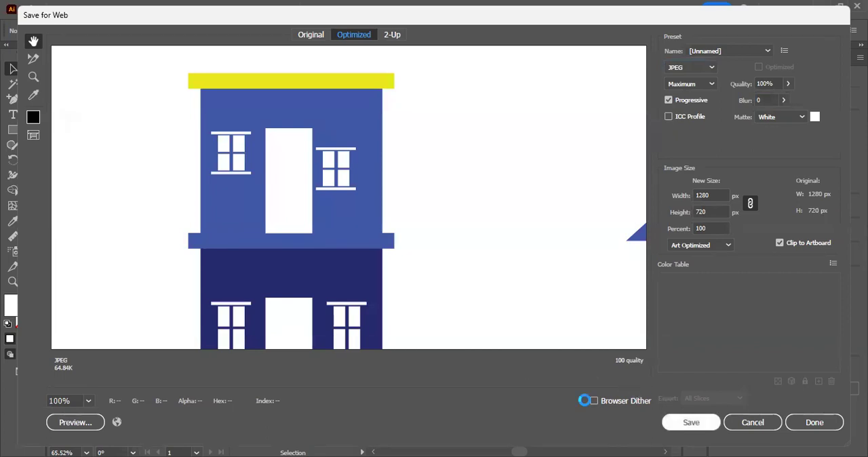
left_click(691, 422)
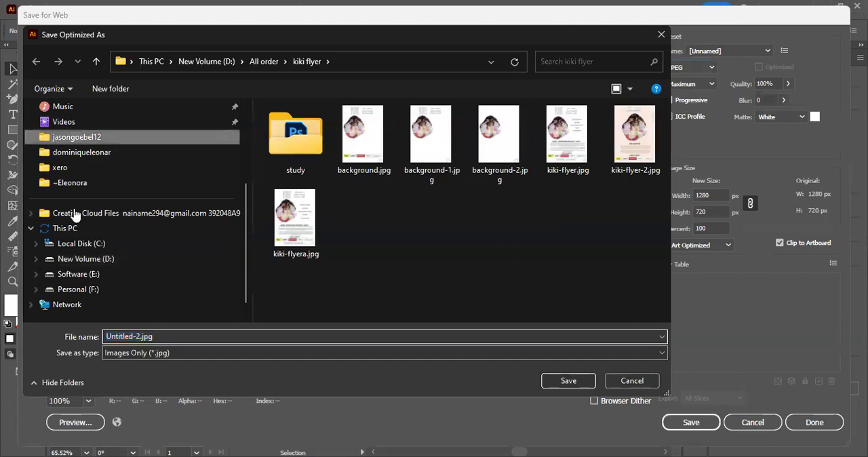
Step: Choose the Desktop as the export location for Untitled-2.jpg, and cancel the export
scroll(71, 131, "up", 3)
left_click(73, 184)
left_click(64, 170)
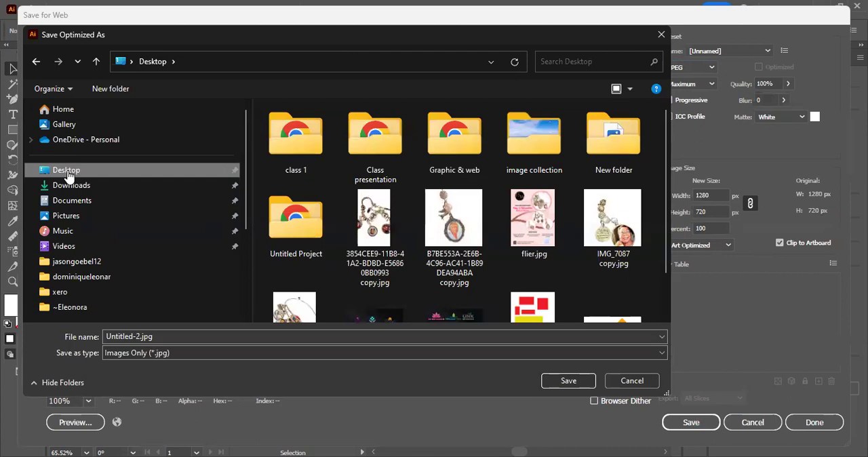
left_click(632, 382)
left_click(778, 427)
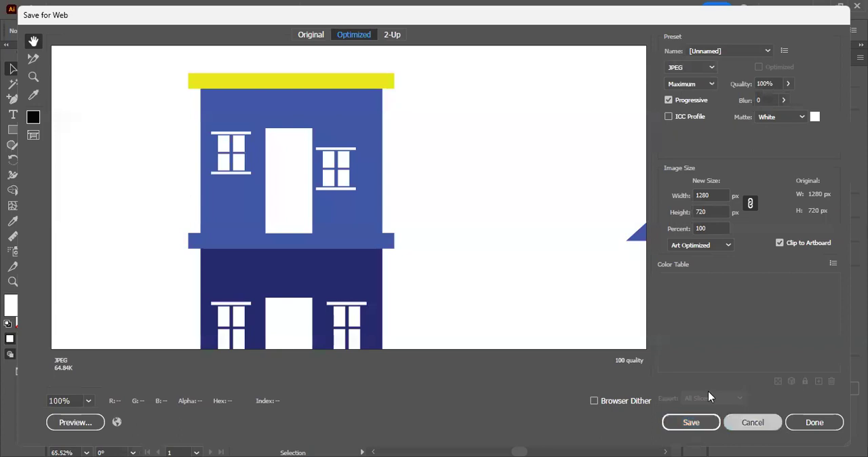
scroll(588, 360, "down", 1)
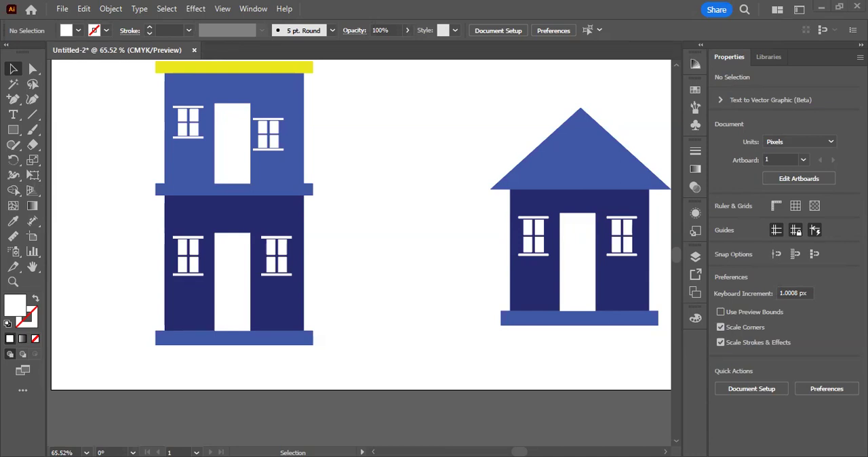
scroll(361, 253, "up", 2)
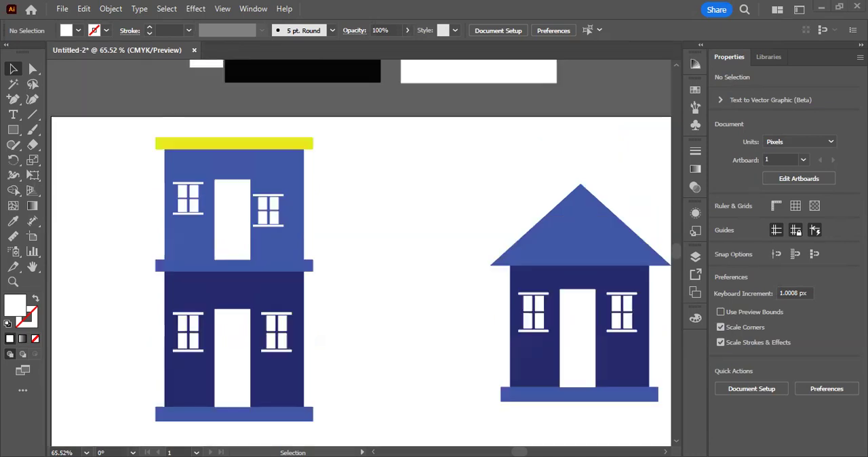